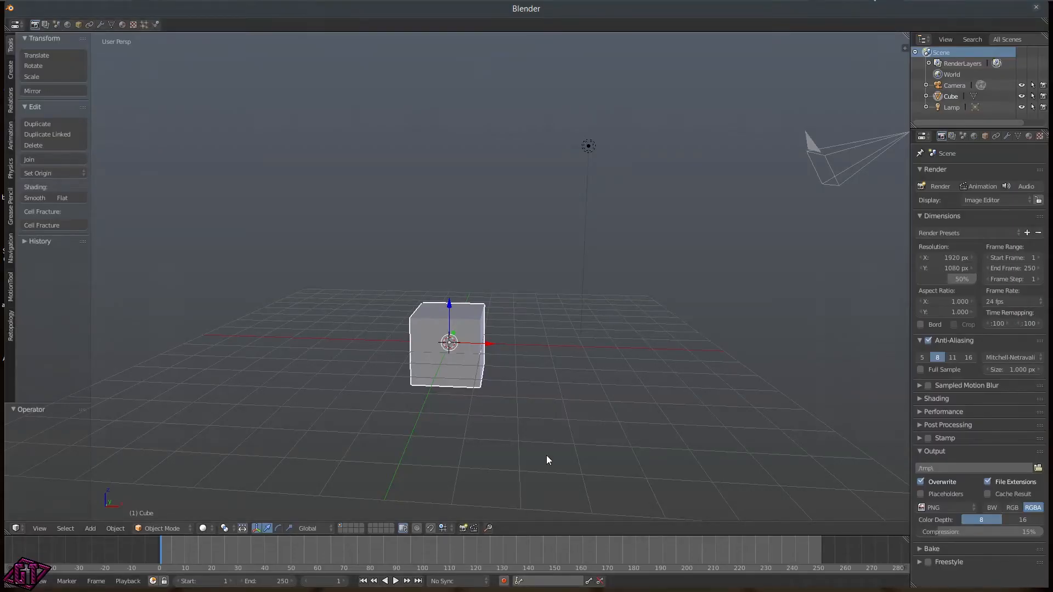
{"action": "middle_click_drag", "start_coordinate": [649, 353], "coordinate": [538, 350]}
{"action": "middle_click_drag", "start_coordinate": [426, 346], "coordinate": [423, 360]}
{"action": "scroll", "coordinate": [360, 377], "scroll_direction": "down", "scroll_amount": 3}
{"action": "middle_click_drag", "start_coordinate": [360, 378], "coordinate": [471, 387]}
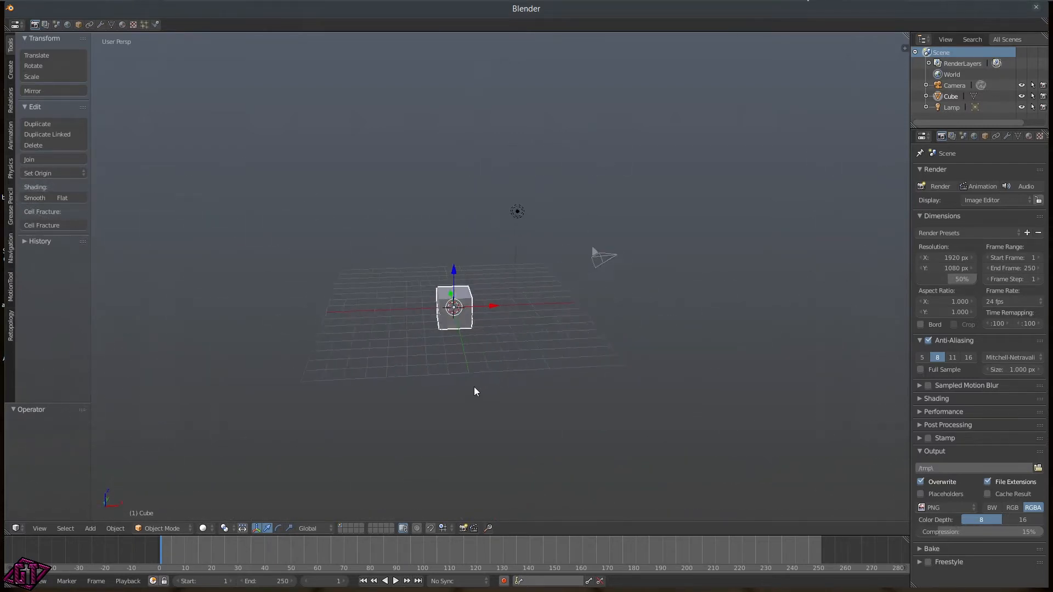
{"action": "scroll", "coordinate": [485, 358], "scroll_direction": "up", "scroll_amount": 3}
{"action": "scroll", "coordinate": [474, 405], "scroll_direction": "up", "scroll_amount": 3}
{"action": "scroll", "coordinate": [474, 408], "scroll_direction": "down", "scroll_amount": 2}
{"action": "middle_click_drag", "start_coordinate": [485, 399], "coordinate": [505, 419]}
{"action": "scroll", "coordinate": [522, 386], "scroll_direction": "up", "scroll_amount": 3}
{"action": "scroll", "coordinate": [538, 384], "scroll_direction": "down", "scroll_amount": 5}
{"action": "scroll", "coordinate": [505, 420], "scroll_direction": "up", "scroll_amount": 5}
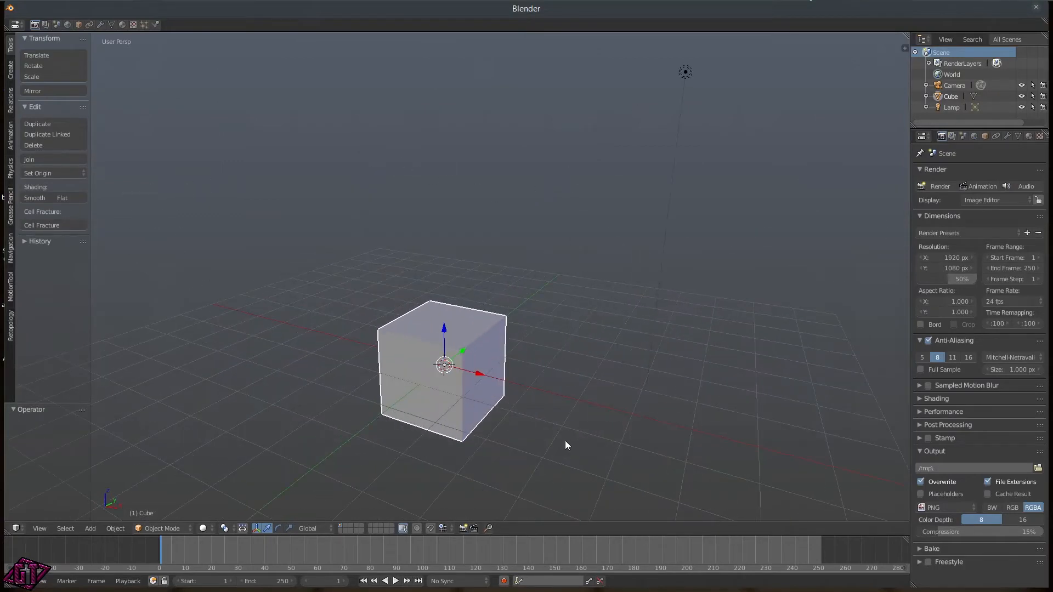
{"action": "middle_click_drag", "start_coordinate": [623, 423], "coordinate": [522, 388]}
{"action": "scroll", "coordinate": [548, 391], "scroll_direction": "down", "scroll_amount": 3}
{"action": "scroll", "coordinate": [521, 388], "scroll_direction": "up", "scroll_amount": 3}
{"action": "scroll", "coordinate": [597, 445], "scroll_direction": "down", "scroll_amount": 3}
{"action": "middle_click_drag", "start_coordinate": [604, 433], "coordinate": [426, 363]}
{"action": "mouse_move", "coordinate": [495, 375]}
{"action": "middle_mouse_down"}
{"action": "mouse_move", "coordinate": [463, 383]}
{"action": "mouse_move", "coordinate": [369, 359]}
{"action": "mouse_move", "coordinate": [412, 387]}
{"action": "mouse_move", "coordinate": [488, 396]}
{"action": "mouse_move", "coordinate": [557, 442]}
{"action": "mouse_move", "coordinate": [522, 409]}
{"action": "mouse_move", "coordinate": [487, 426]}
{"action": "mouse_move", "coordinate": [498, 357]}
{"action": "middle_mouse_up"}
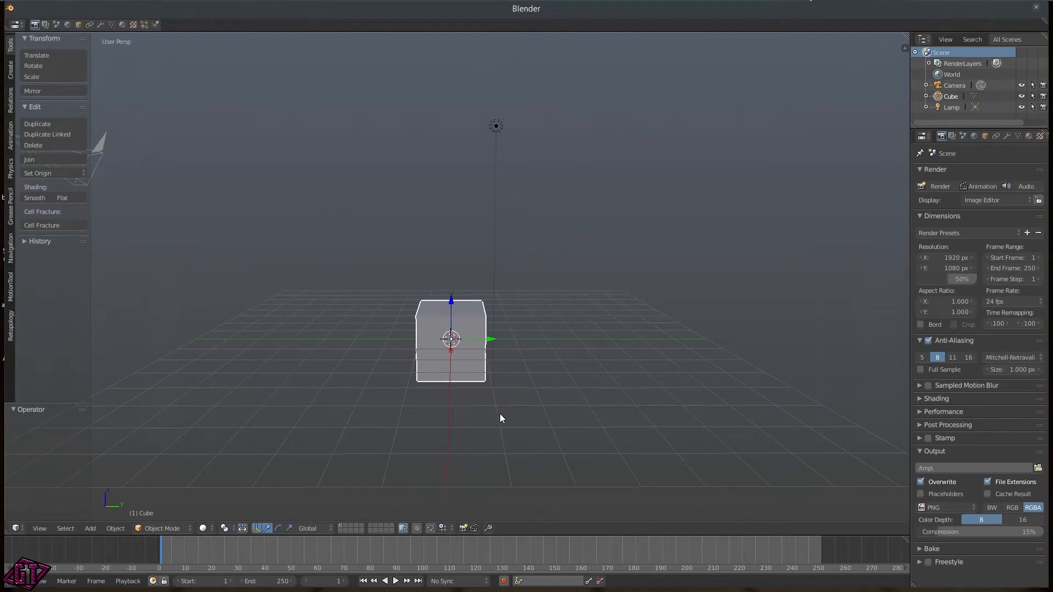
{"action": "middle_click_drag", "start_coordinate": [346, 391], "coordinate": [458, 393]}
{"action": "middle_click_drag", "start_coordinate": [522, 397], "coordinate": [471, 387]}
{"action": "middle_click_drag", "start_coordinate": [411, 367], "coordinate": [494, 374]}
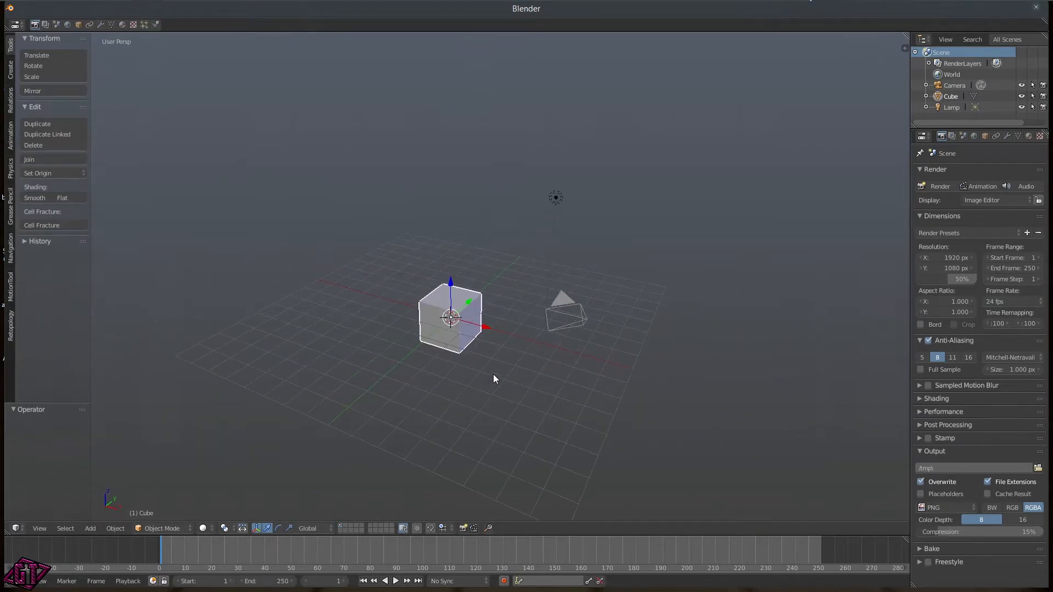
{"action": "scroll", "coordinate": [504, 362], "scroll_direction": "up", "scroll_amount": 4}
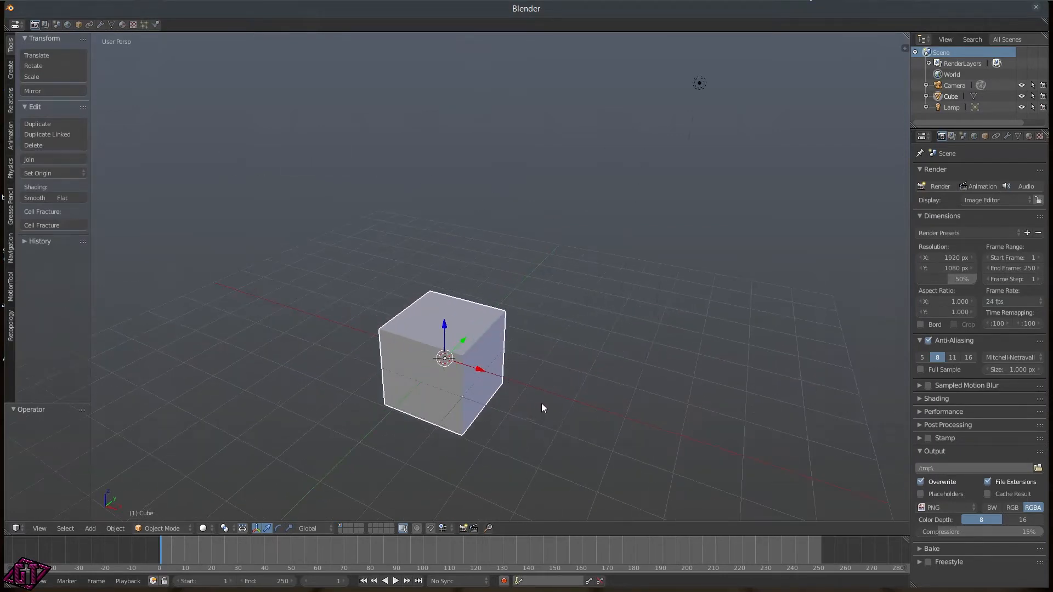
{"action": "scroll", "coordinate": [530, 386], "scroll_direction": "down", "scroll_amount": 3}
{"action": "middle_click_drag", "start_coordinate": [553, 404], "coordinate": [467, 364]}
{"action": "scroll", "coordinate": [514, 365], "scroll_direction": "up", "scroll_amount": 4}
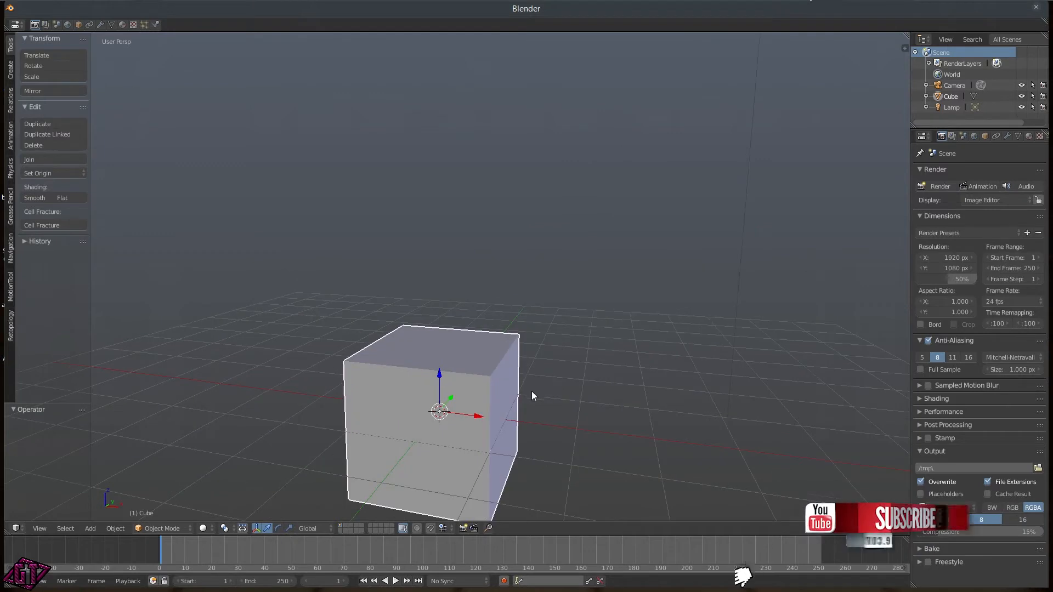
{"action": "scroll", "coordinate": [542, 396], "scroll_direction": "down", "scroll_amount": 2}
{"action": "mouse_move", "coordinate": [536, 400]}
{"action": "middle_mouse_down"}
{"action": "mouse_move", "coordinate": [581, 422]}
{"action": "mouse_move", "coordinate": [468, 371]}
{"action": "mouse_move", "coordinate": [435, 369]}
{"action": "mouse_move", "coordinate": [507, 386]}
{"action": "mouse_move", "coordinate": [466, 400]}
{"action": "mouse_move", "coordinate": [532, 392]}
{"action": "mouse_move", "coordinate": [423, 397]}
{"action": "mouse_move", "coordinate": [530, 400]}
{"action": "middle_mouse_up"}
{"action": "scroll", "coordinate": [551, 420], "scroll_direction": "down", "scroll_amount": 4}
{"action": "scroll", "coordinate": [493, 383], "scroll_direction": "up", "scroll_amount": 3}
{"action": "scroll", "coordinate": [512, 395], "scroll_direction": "down", "scroll_amount": 2}
{"action": "scroll", "coordinate": [528, 391], "scroll_direction": "down", "scroll_amount": 2}
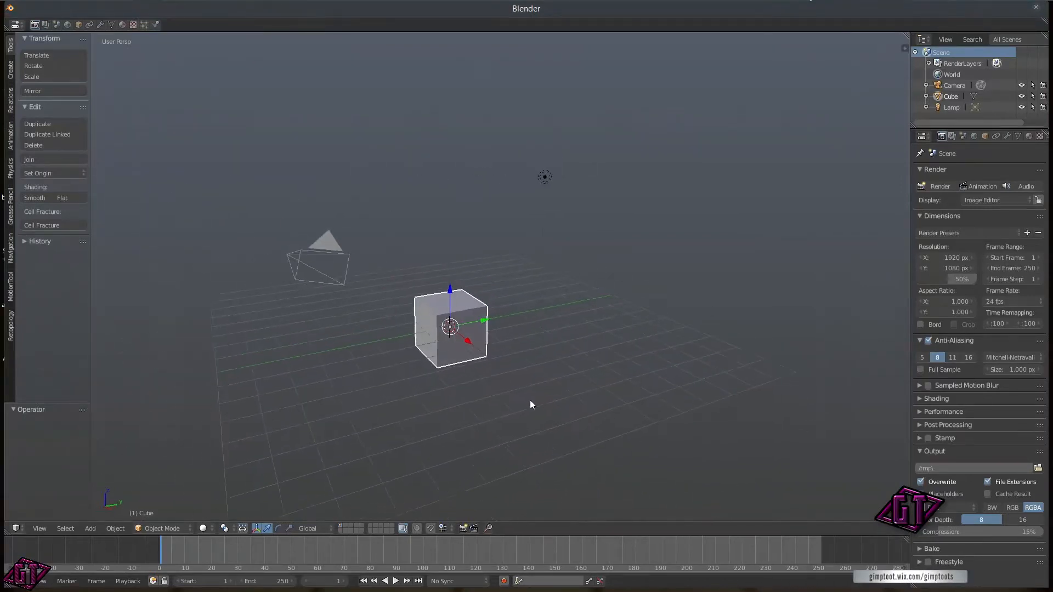
{"action": "scroll", "coordinate": [466, 389], "scroll_direction": "up", "scroll_amount": 2}
{"action": "middle_click_drag", "start_coordinate": [466, 393], "coordinate": [497, 409]}
{"action": "scroll", "coordinate": [496, 409], "scroll_direction": "down", "scroll_amount": 1}
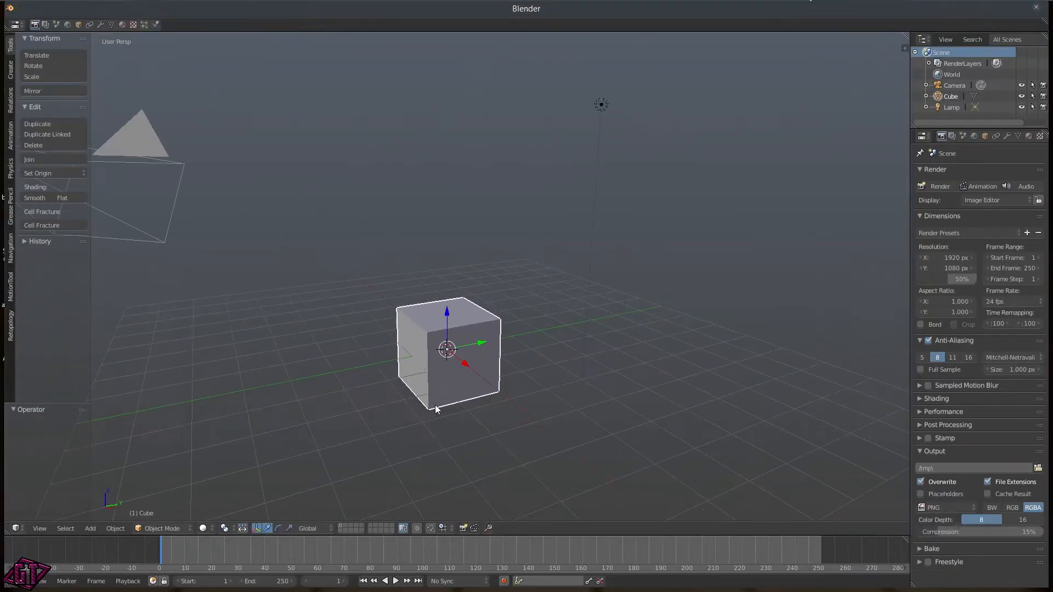
{"action": "middle_click_drag", "start_coordinate": [437, 409], "coordinate": [756, 203]}
- Show the 3D view's properties and start the Screencast Keys display
{"action": "key", "text": "n"}
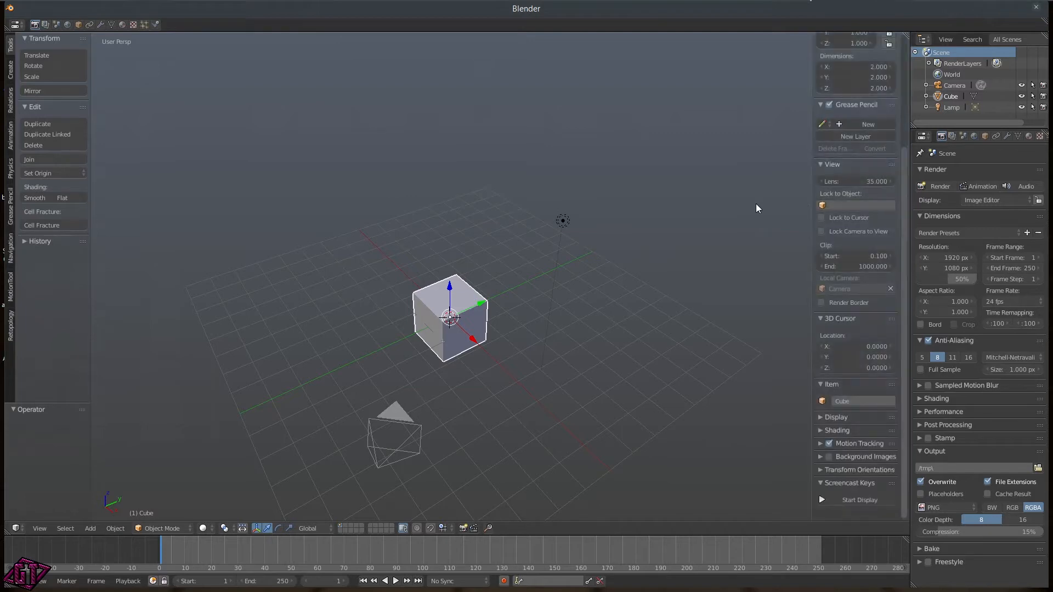
{"action": "scroll", "coordinate": [870, 238], "scroll_direction": "up", "scroll_amount": 7}
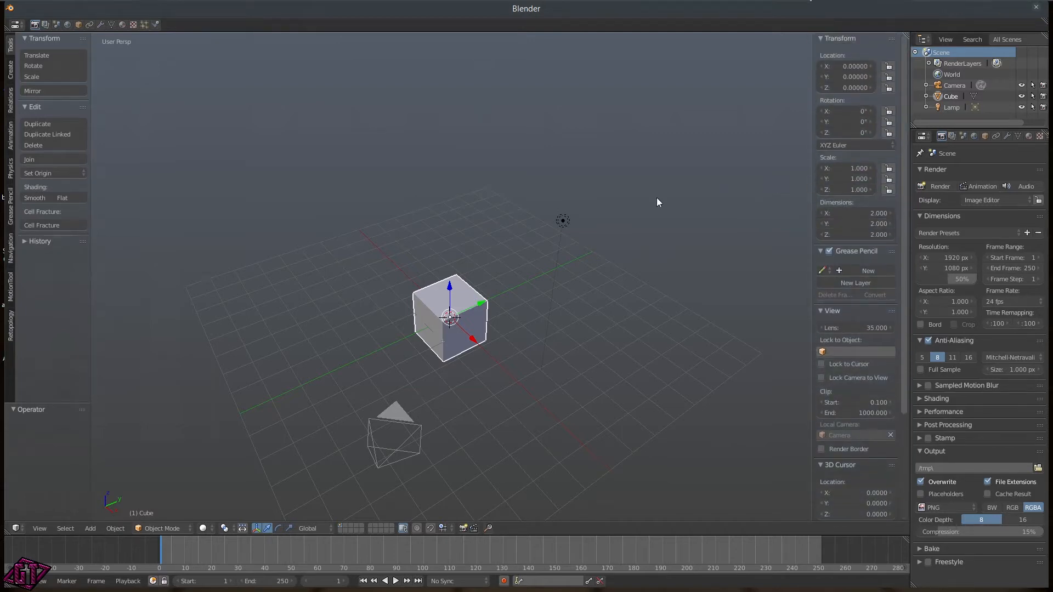
{"action": "key", "text": "n"}
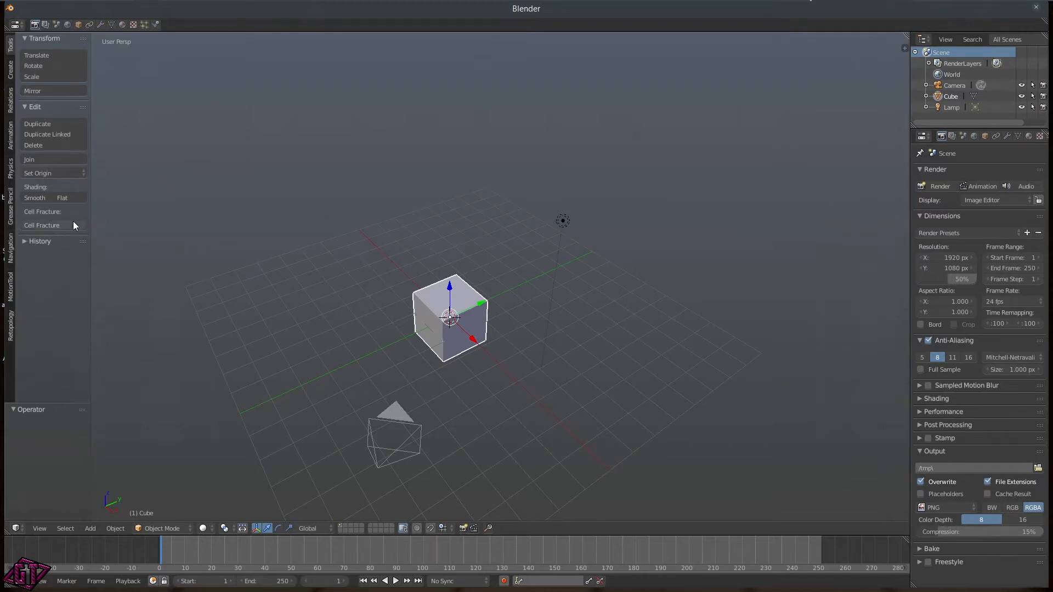
{"action": "middle_click_drag", "start_coordinate": [330, 345], "coordinate": [301, 341]}
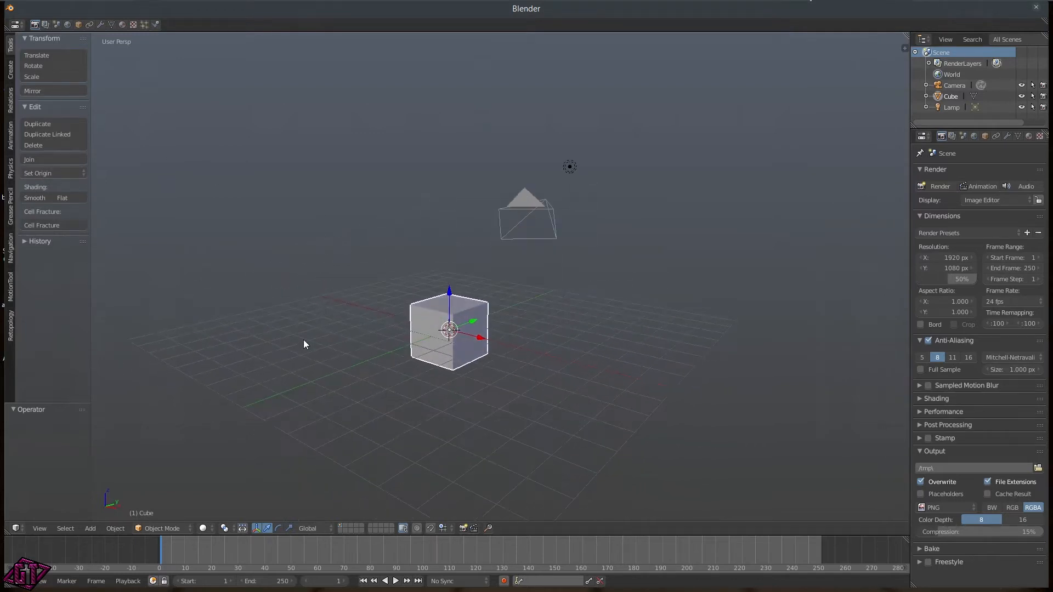
{"action": "key", "text": "n"}
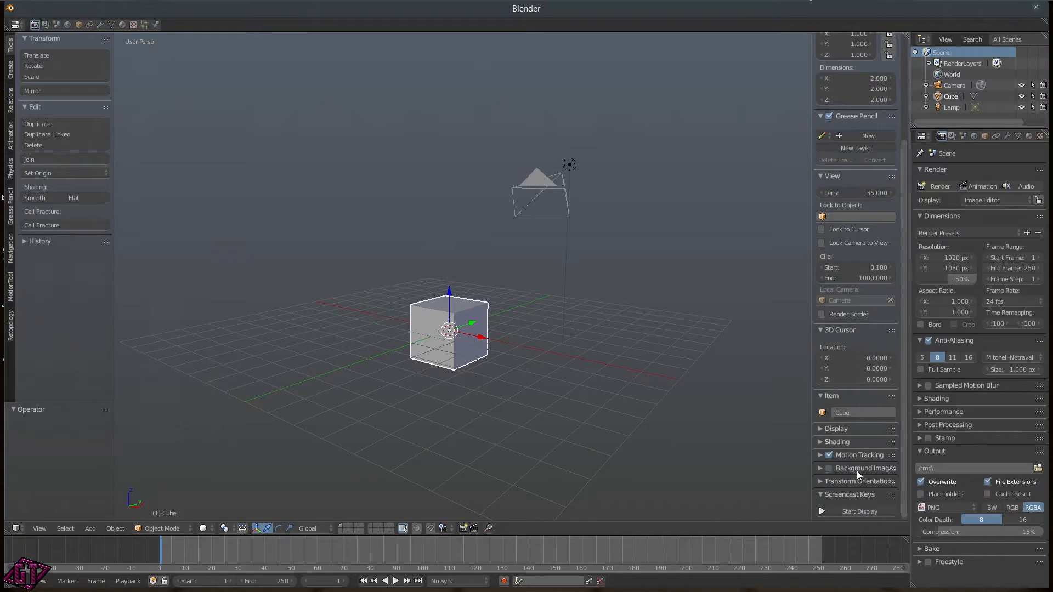
{"action": "left_click", "coordinate": [850, 511]}
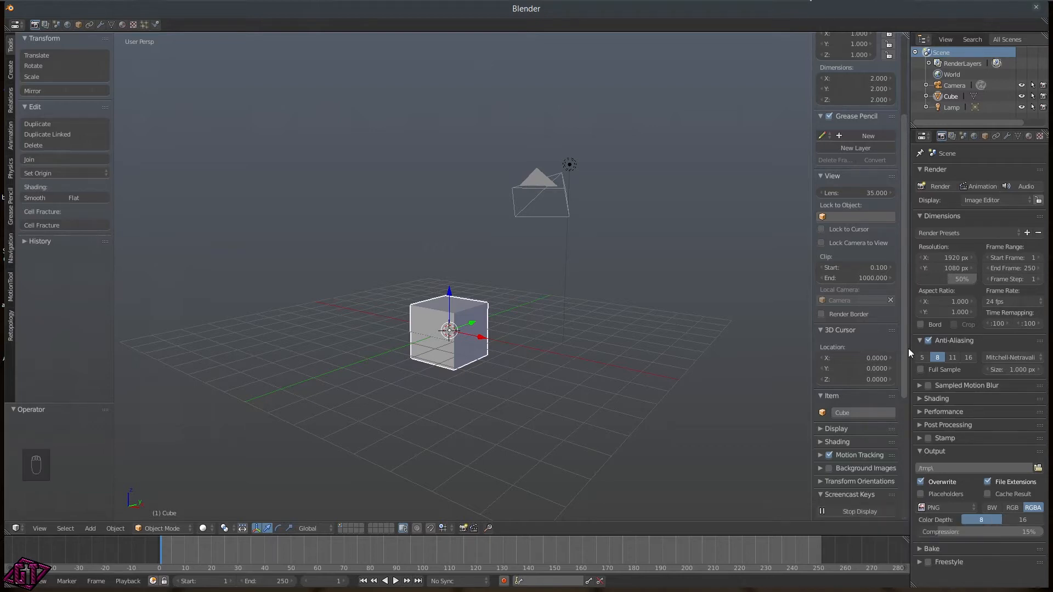
- Set the Screencast Keys text size to 36 and mouse size to 56, and hide the 3D view's properties
{"action": "scroll", "coordinate": [903, 355], "scroll_direction": "down", "scroll_amount": 8}
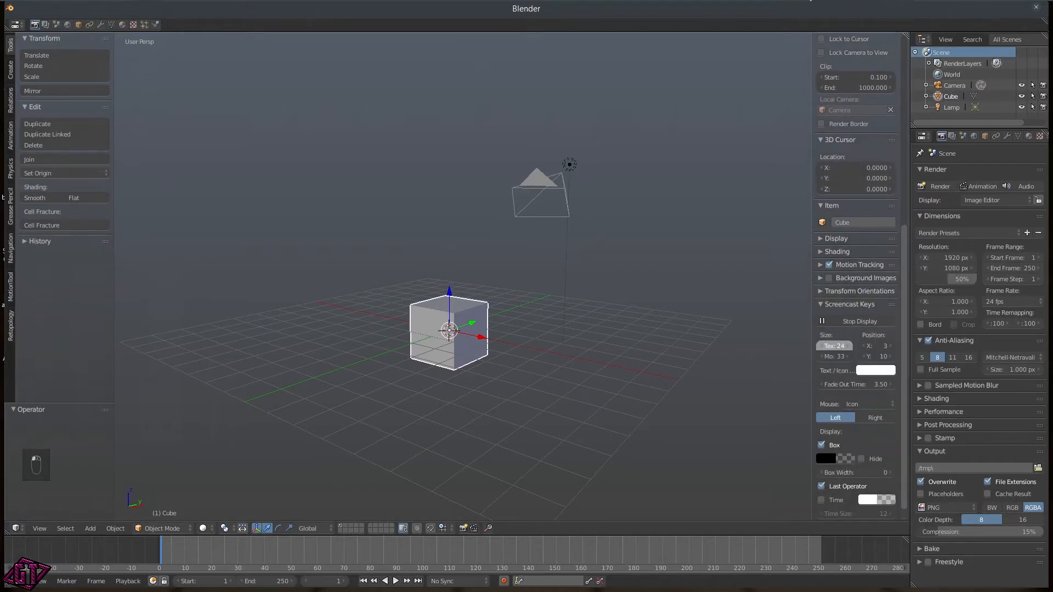
{"action": "left_click_drag", "start_coordinate": [827, 346], "coordinate": [834, 356]}
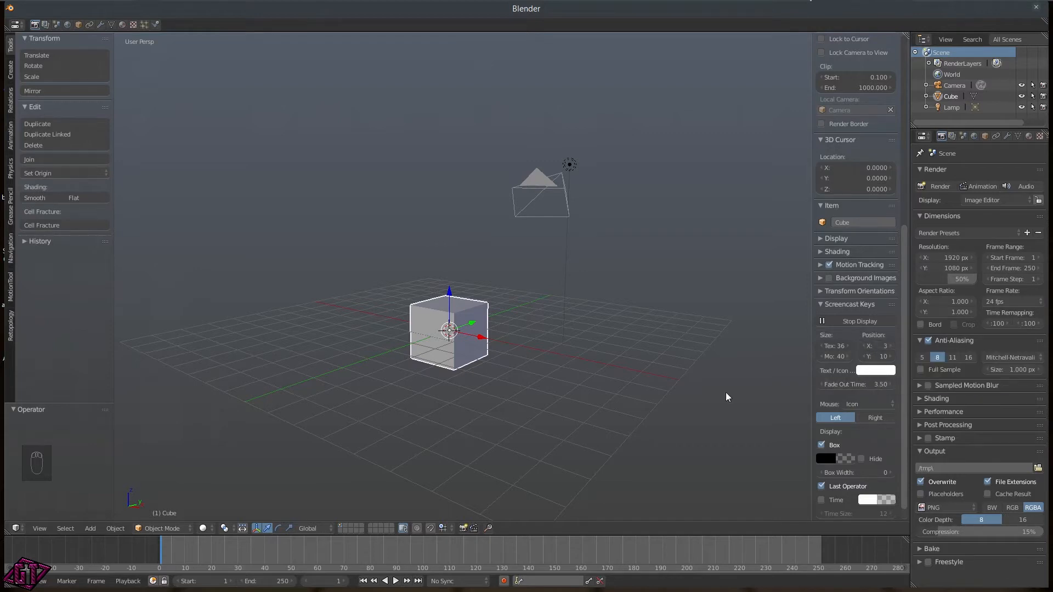
{"action": "key", "text": "space"}
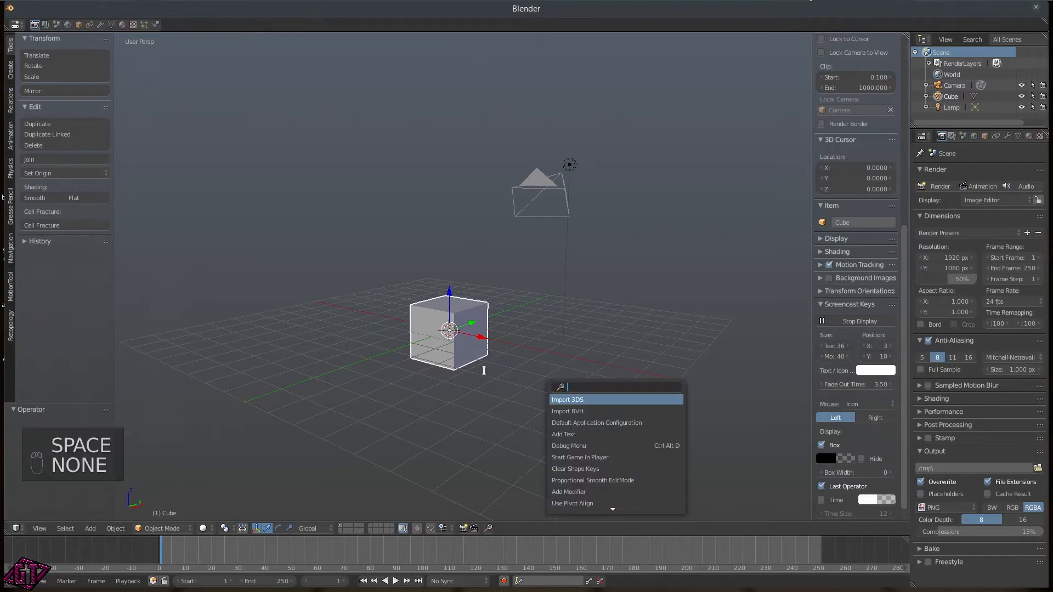
{"action": "middle_click_drag", "start_coordinate": [585, 363], "coordinate": [630, 376]}
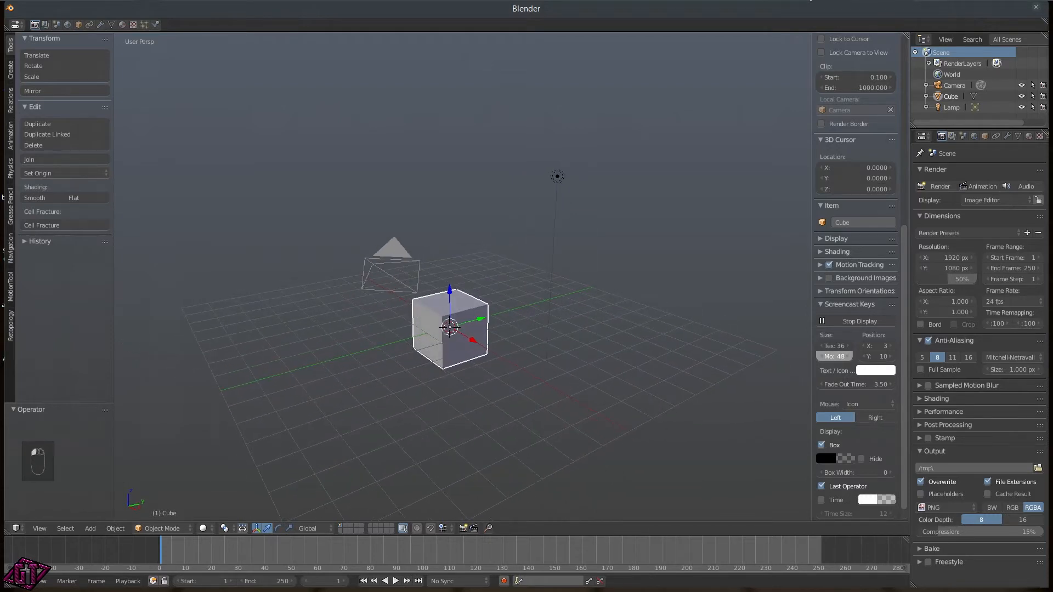
{"action": "middle_click_drag", "start_coordinate": [430, 459], "coordinate": [480, 419]}
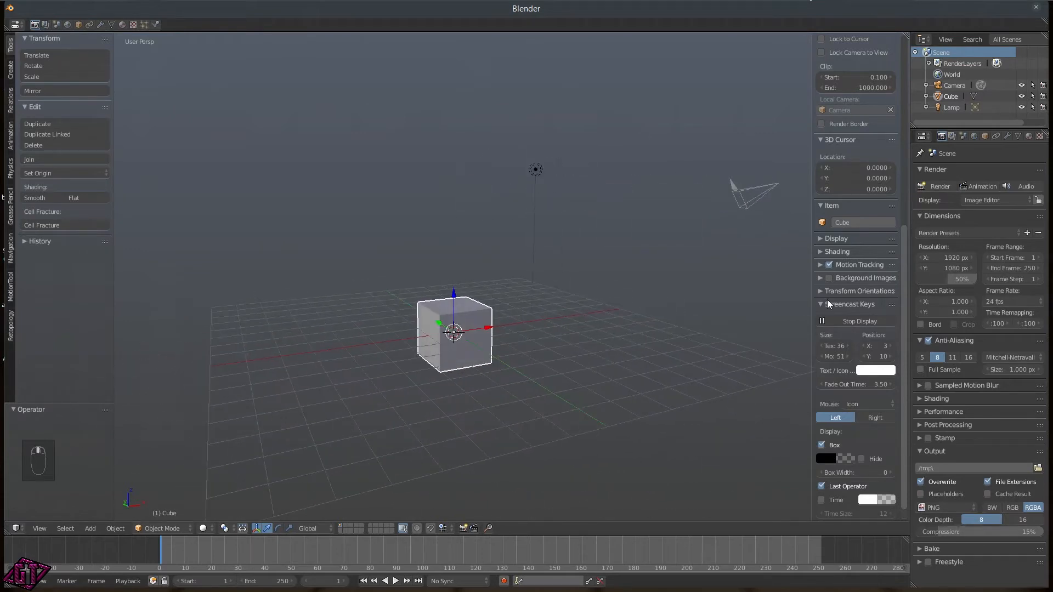
{"action": "left_click_drag", "start_coordinate": [844, 357], "coordinate": [858, 357]}
{"action": "middle_click_drag", "start_coordinate": [451, 427], "coordinate": [417, 338]}
{"action": "key", "text": "space"}
{"action": "mouse_move", "coordinate": [492, 392]}
{"action": "middle_mouse_down"}
{"action": "mouse_move", "coordinate": [557, 397]}
{"action": "mouse_move", "coordinate": [501, 399]}
{"action": "middle_mouse_up"}
{"action": "middle_click_drag", "start_coordinate": [336, 371], "coordinate": [433, 362]}
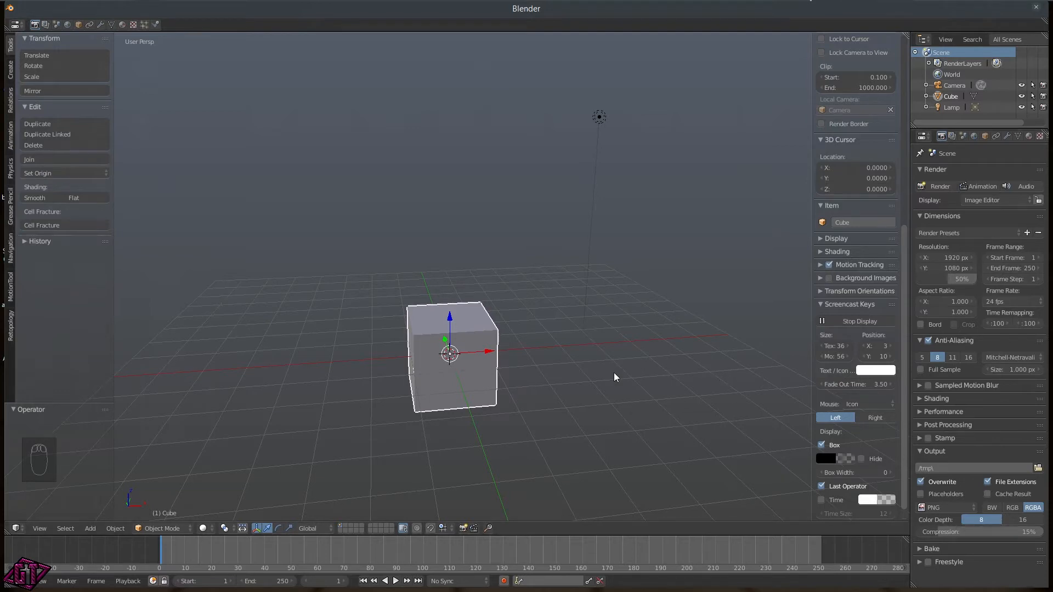
{"action": "key", "text": "n"}
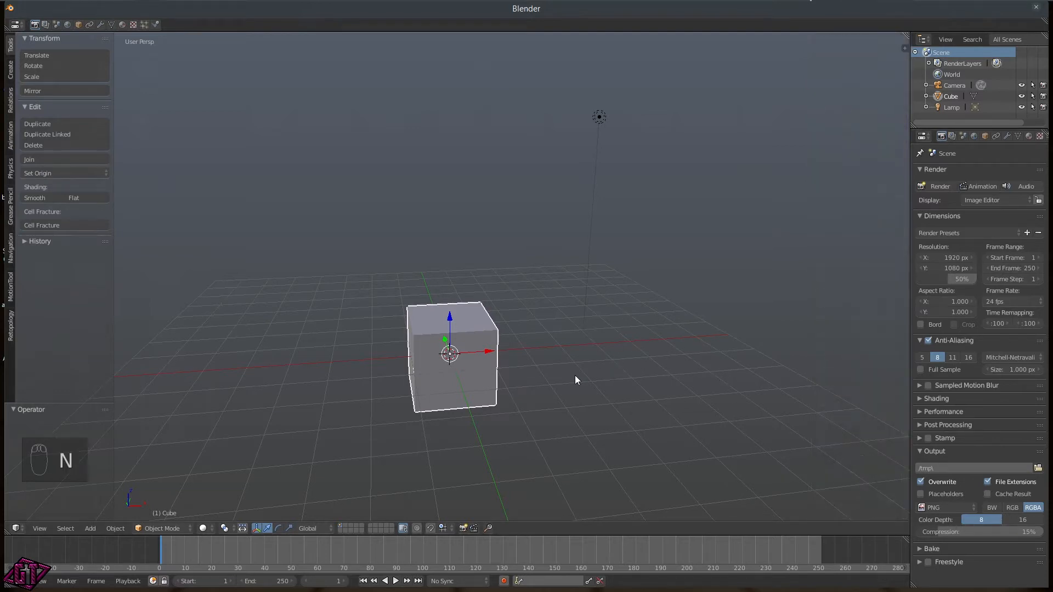
- View the cube from the top, left, right, back and front using the preset viewpoints
{"action": "middle_click_drag", "start_coordinate": [557, 393], "coordinate": [521, 368]}
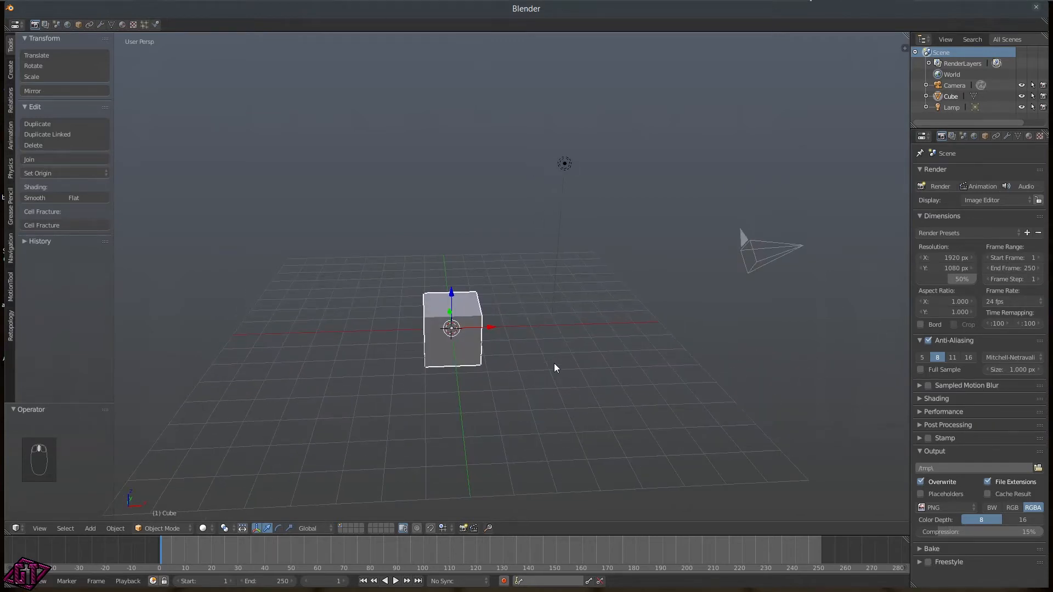
{"action": "middle_click_drag", "start_coordinate": [554, 361], "coordinate": [529, 370]}
{"action": "key", "text": "q"}
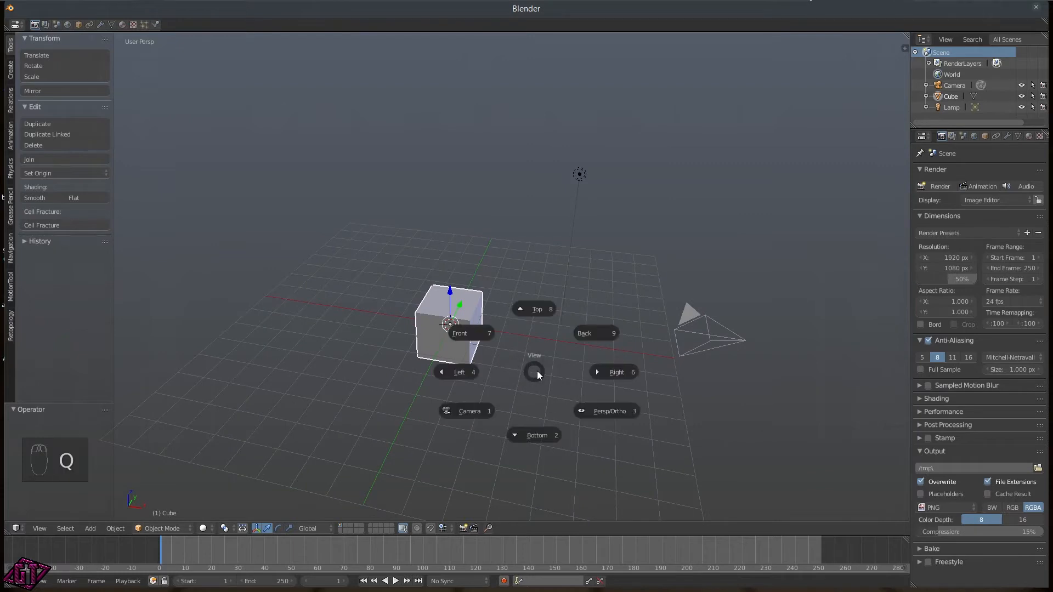
{"action": "left_click", "coordinate": [528, 309]}
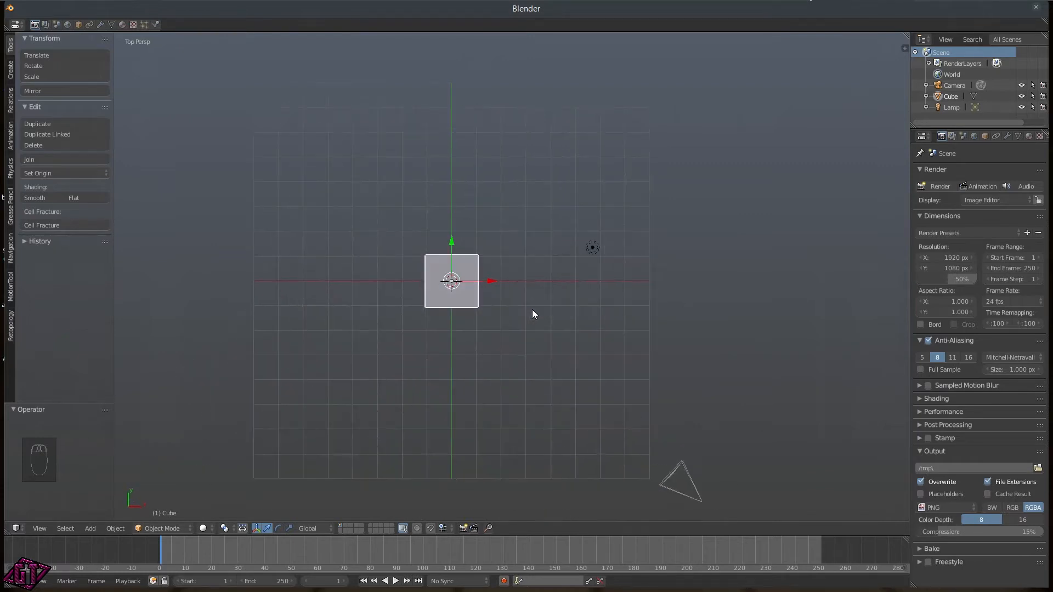
{"action": "key", "text": "q"}
{"action": "left_click", "coordinate": [485, 317]}
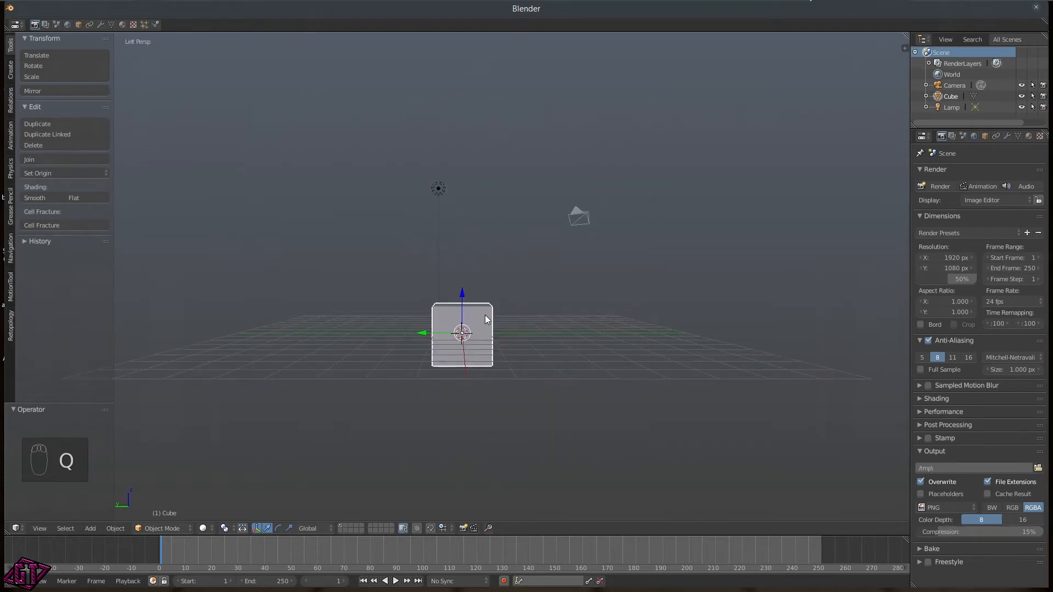
{"action": "key", "text": "q"}
{"action": "left_click", "coordinate": [565, 314]}
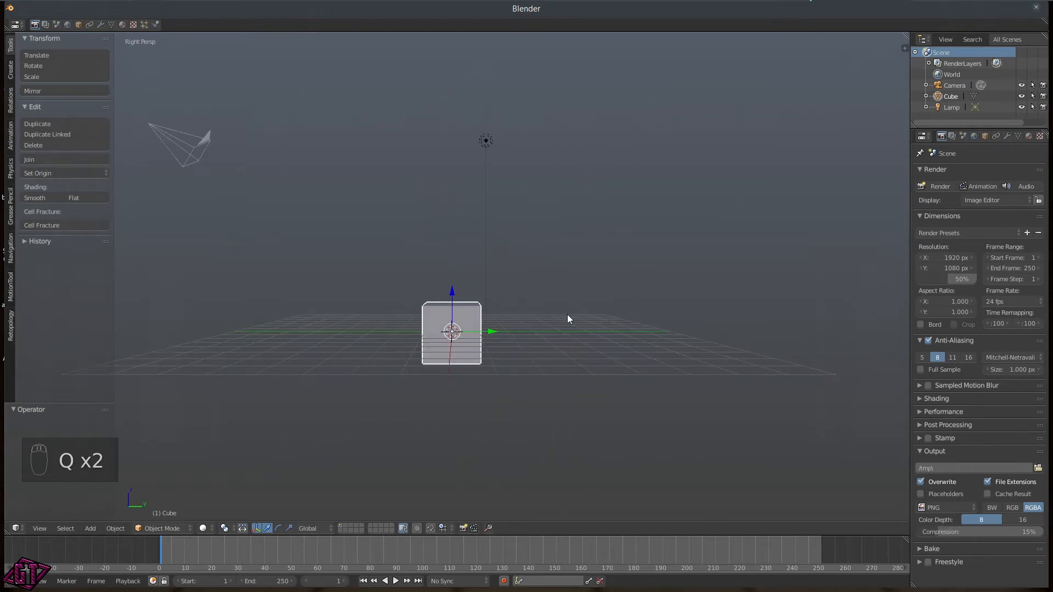
{"action": "key", "text": "q"}
{"action": "left_click", "coordinate": [618, 279]}
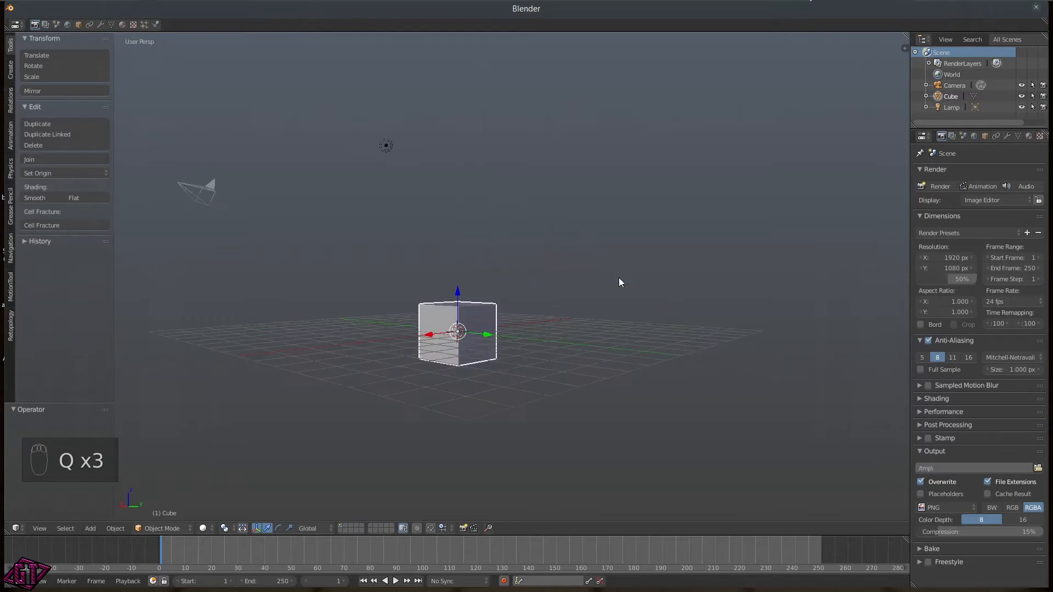
{"action": "key", "text": "q"}
{"action": "left_click", "coordinate": [566, 236]}
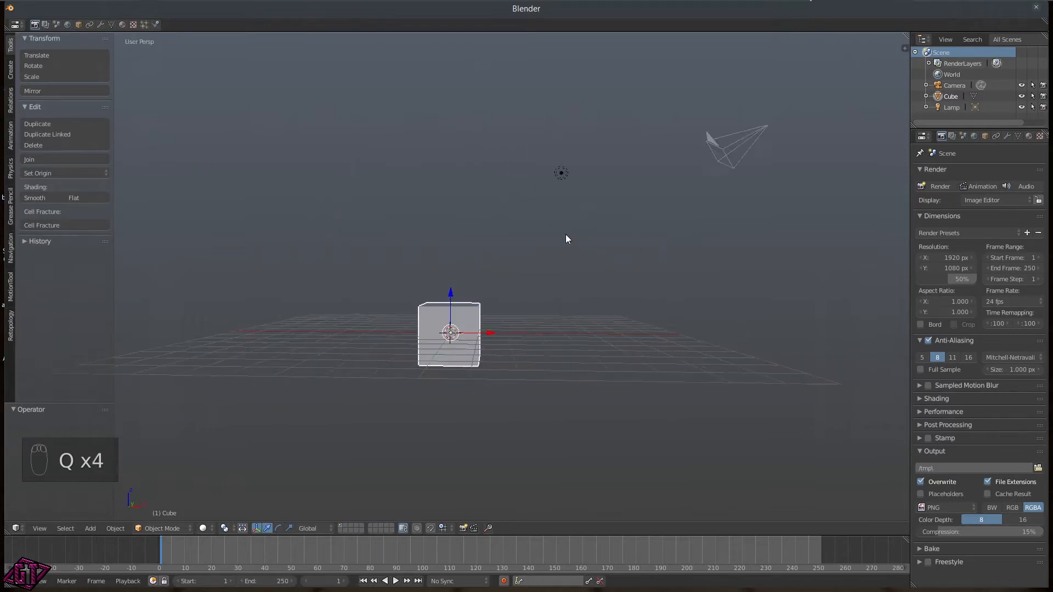
- Look at the cube through the camera and return to the front perspective view
{"action": "key", "text": "q"}
{"action": "left_click", "coordinate": [519, 291]}
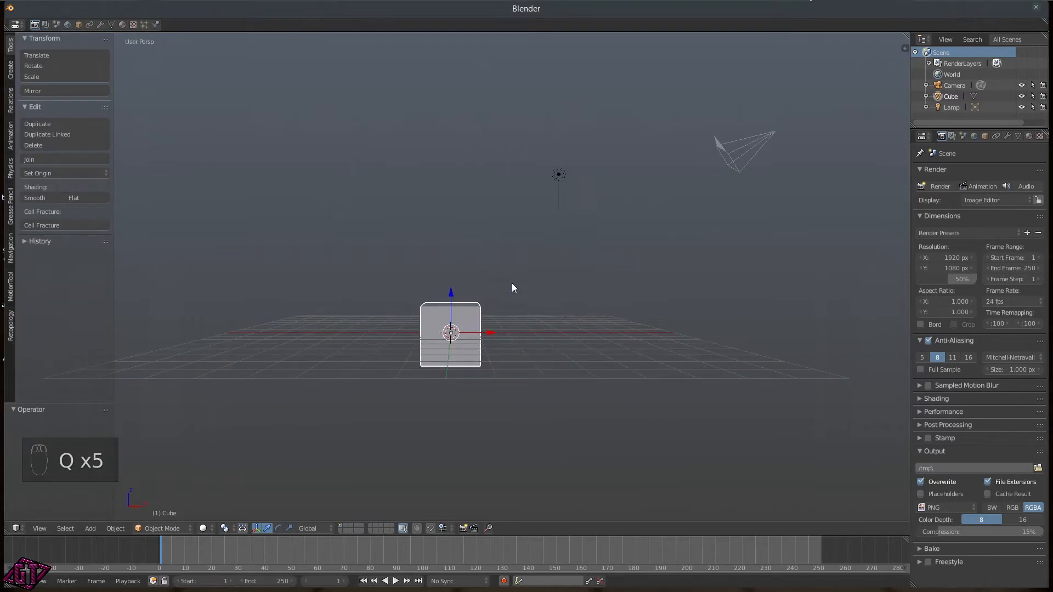
{"action": "key", "text": "q"}
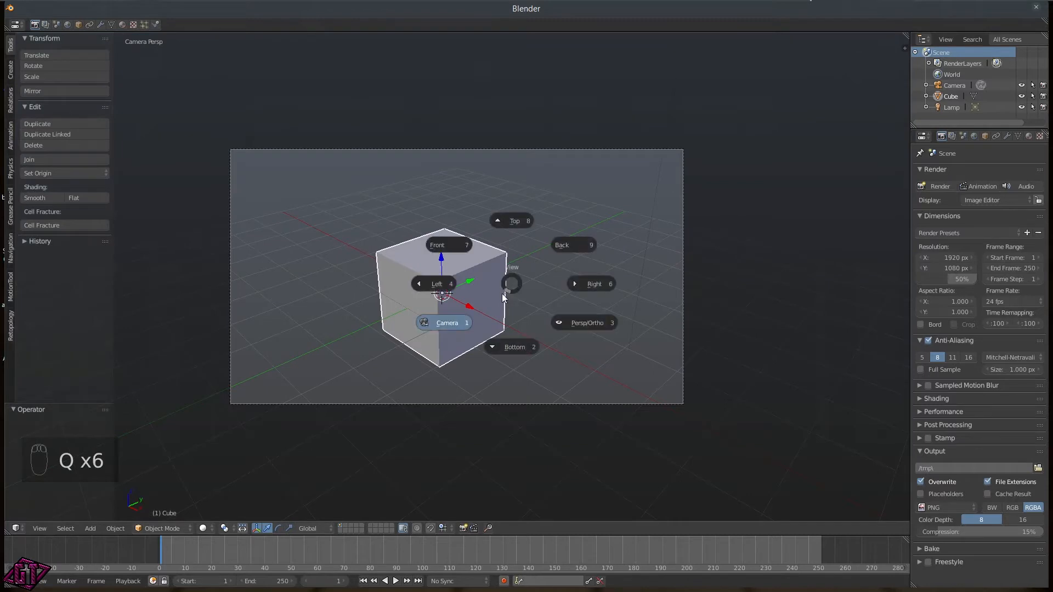
{"action": "left_click", "coordinate": [570, 245]}
- Switch the front view to orthographic projection and back to perspective
{"action": "key", "text": "q"}
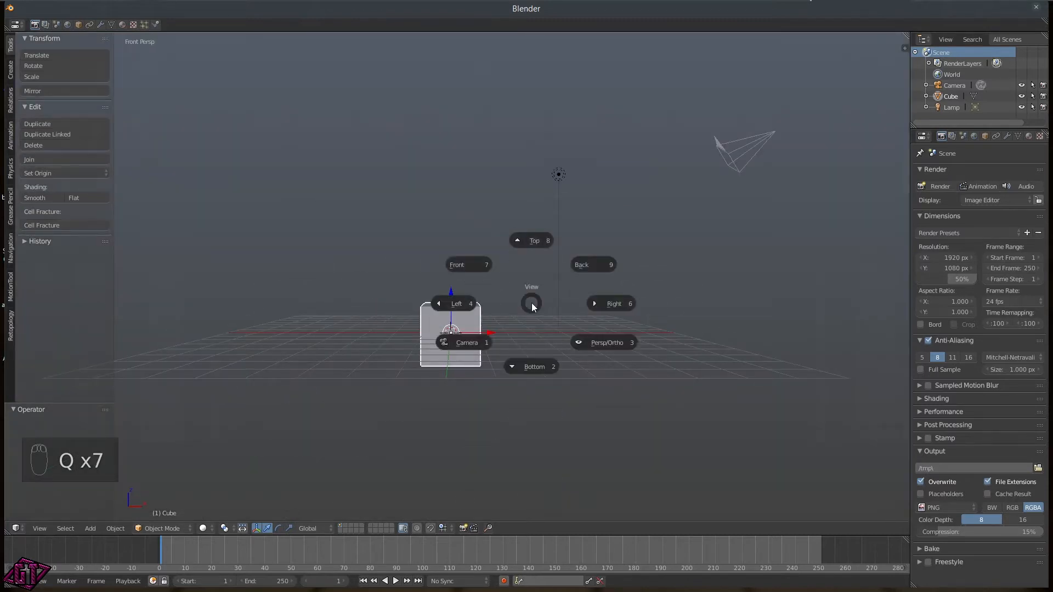
{"action": "left_click", "coordinate": [599, 344]}
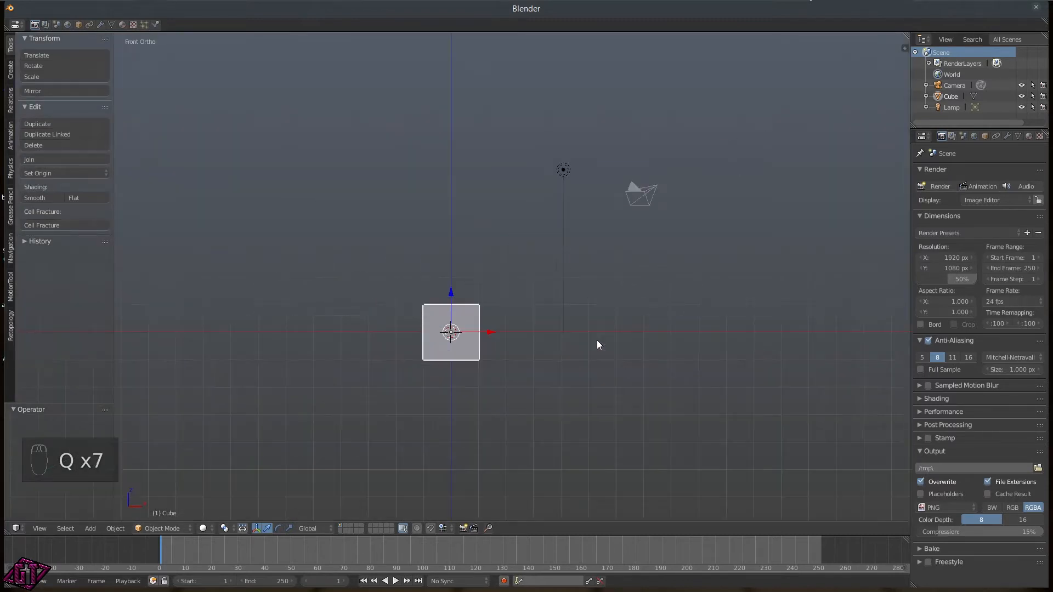
{"action": "scroll", "coordinate": [475, 353], "scroll_direction": "up", "scroll_amount": 4}
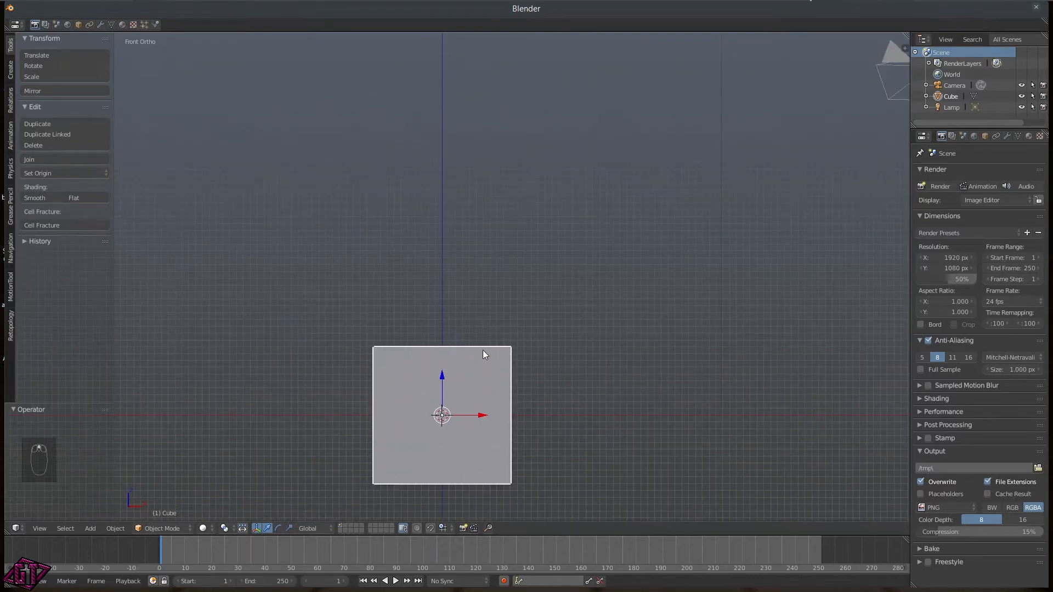
{"action": "key", "text": "q"}
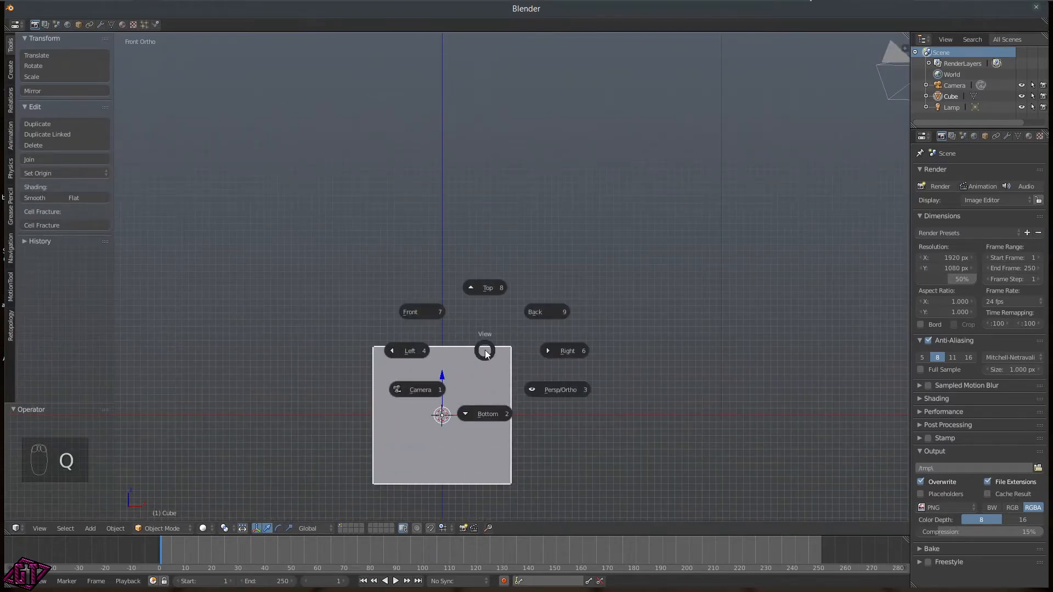
{"action": "left_click", "coordinate": [542, 391]}
{"action": "scroll", "coordinate": [533, 384], "scroll_direction": "down", "scroll_amount": 4}
- Return the front view to perspective projection, and look at the cube from the bottom and the top
{"action": "key", "text": "q"}
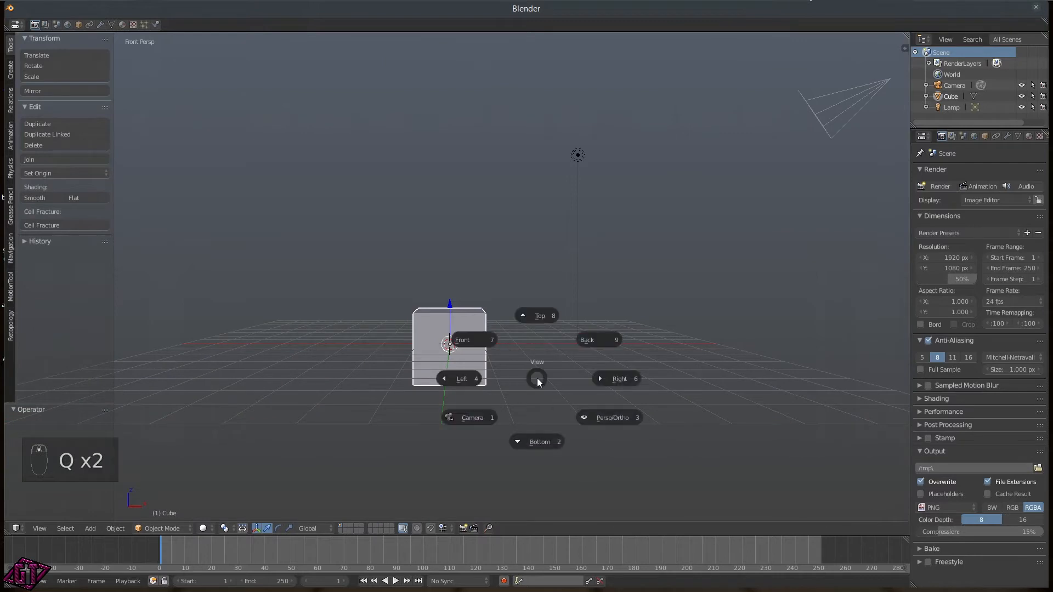
{"action": "left_click", "coordinate": [545, 429]}
{"action": "key", "text": "q"}
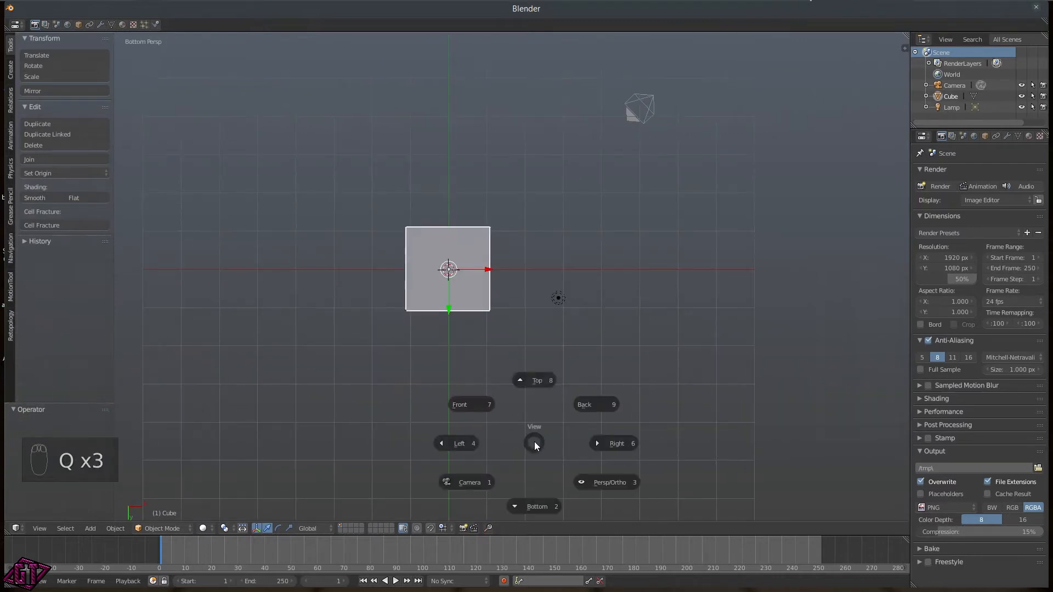
{"action": "left_click", "coordinate": [537, 379]}
{"action": "middle_click_drag", "start_coordinate": [527, 313], "coordinate": [458, 280]}
{"action": "scroll", "coordinate": [458, 279], "scroll_direction": "up", "scroll_amount": 5}
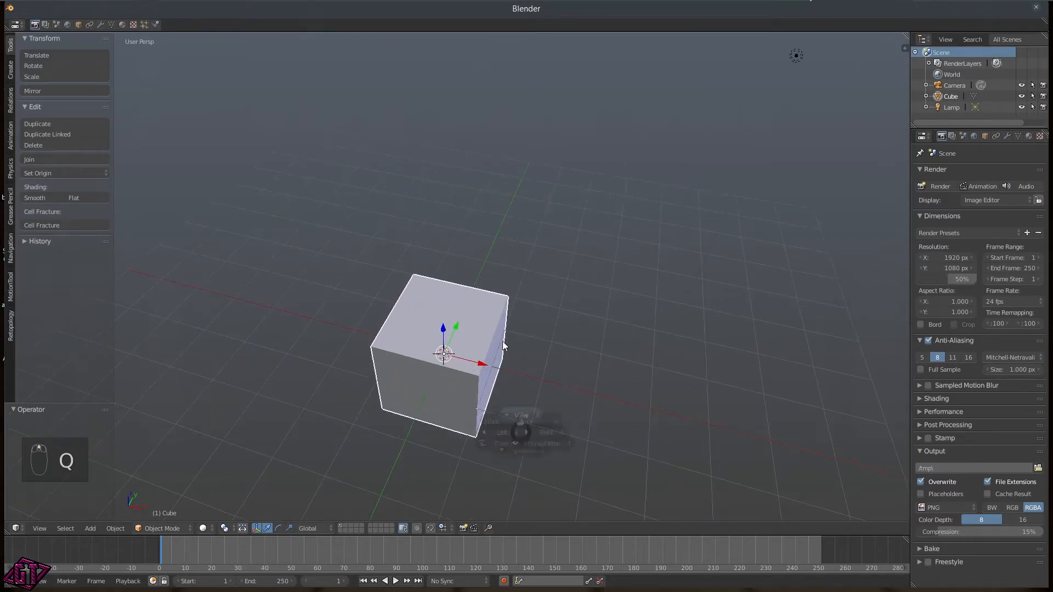
- Cycle the cube through the top, left, right, back and front perspective views, ending at an angled perspective
{"action": "key", "text": "q"}
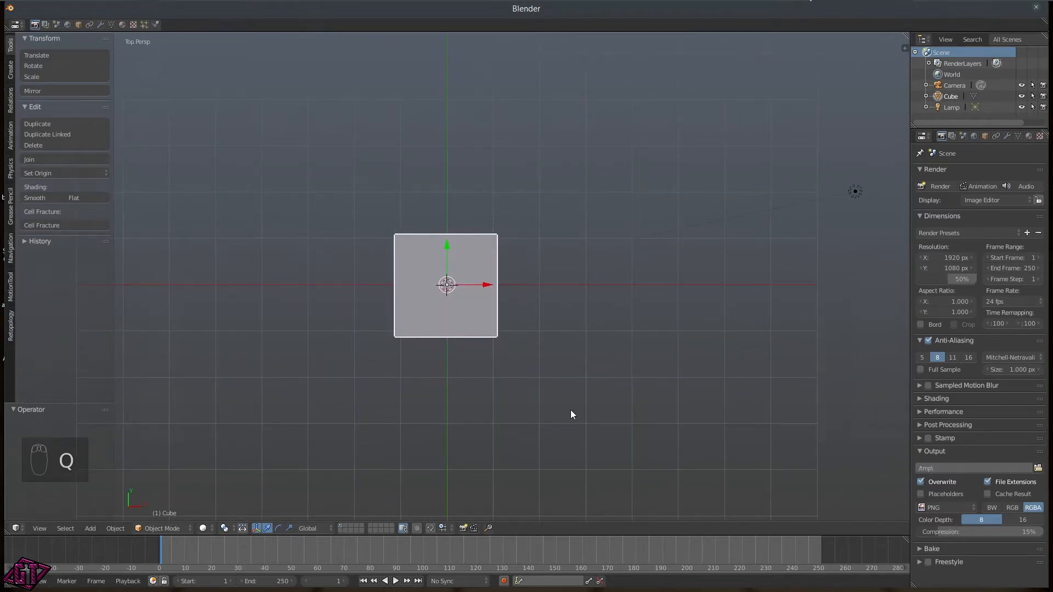
{"action": "key", "text": "q"}
{"action": "key", "text": "q"}
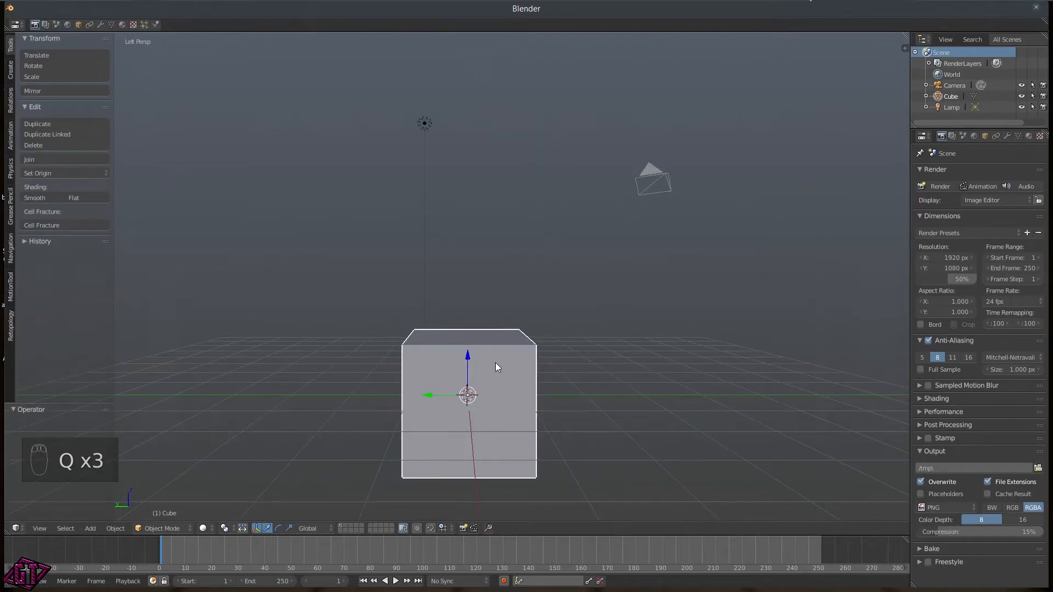
{"action": "key", "text": "q"}
{"action": "key", "text": "q"}
{"action": "key", "text": "q"}
{"action": "key", "text": "q"}
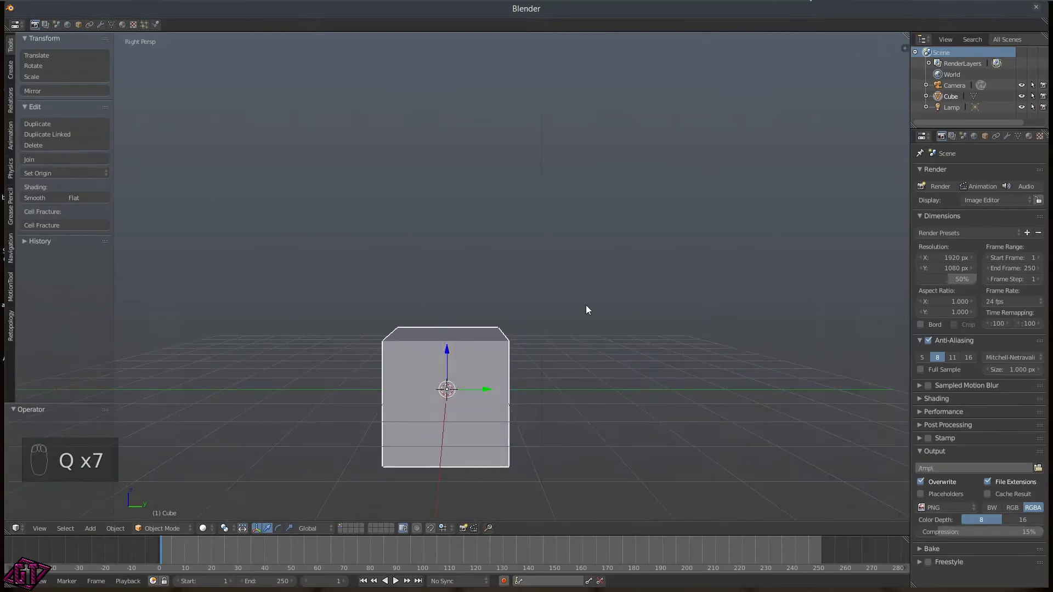
{"action": "key", "text": "q"}
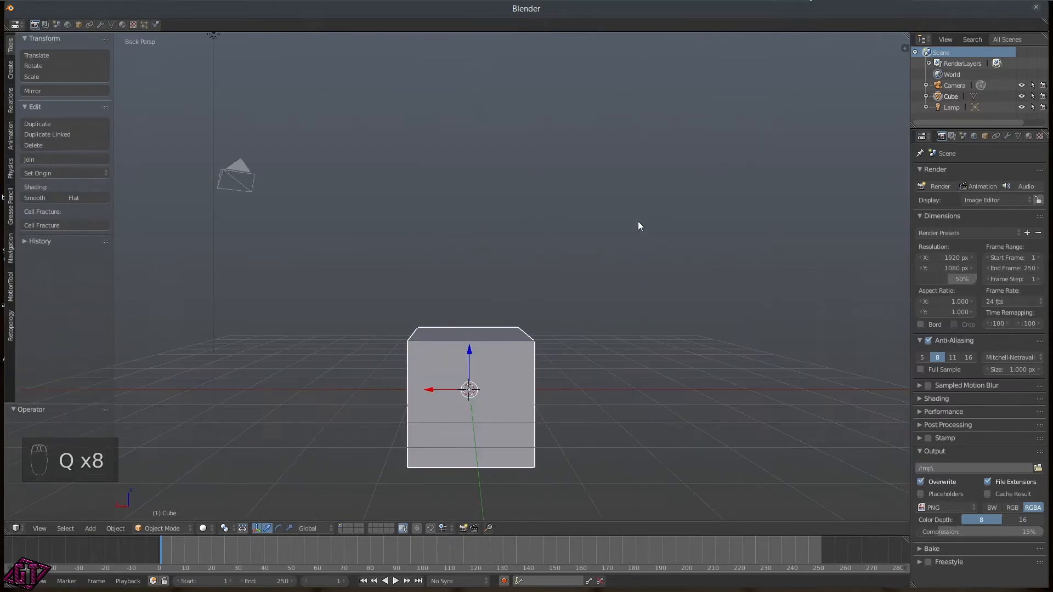
{"action": "key", "text": "q"}
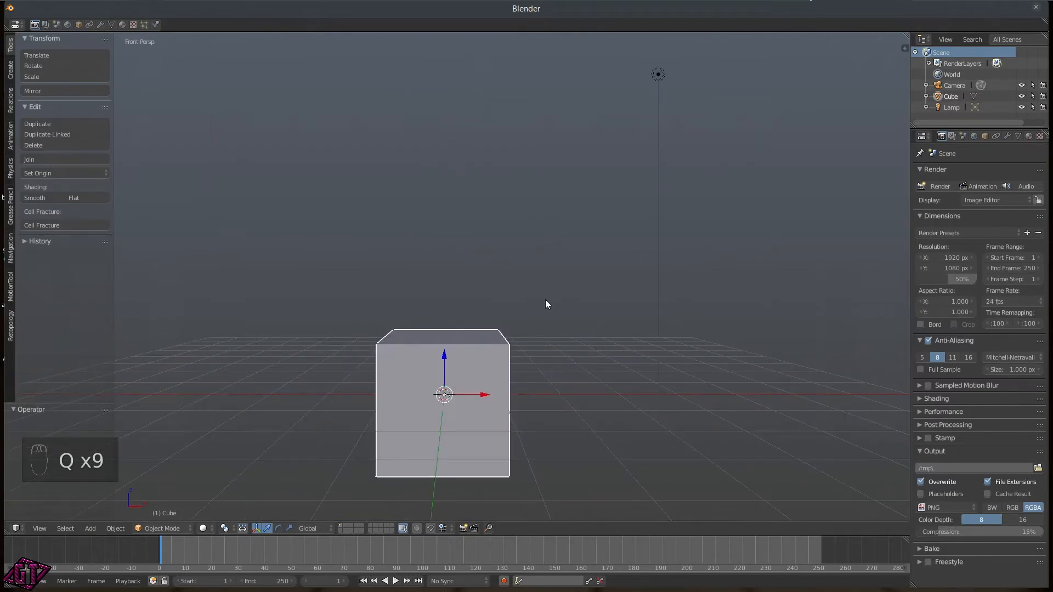
{"action": "scroll", "coordinate": [551, 303], "scroll_direction": "down", "scroll_amount": 3}
{"action": "middle_click_drag", "start_coordinate": [551, 303], "coordinate": [325, 296]}
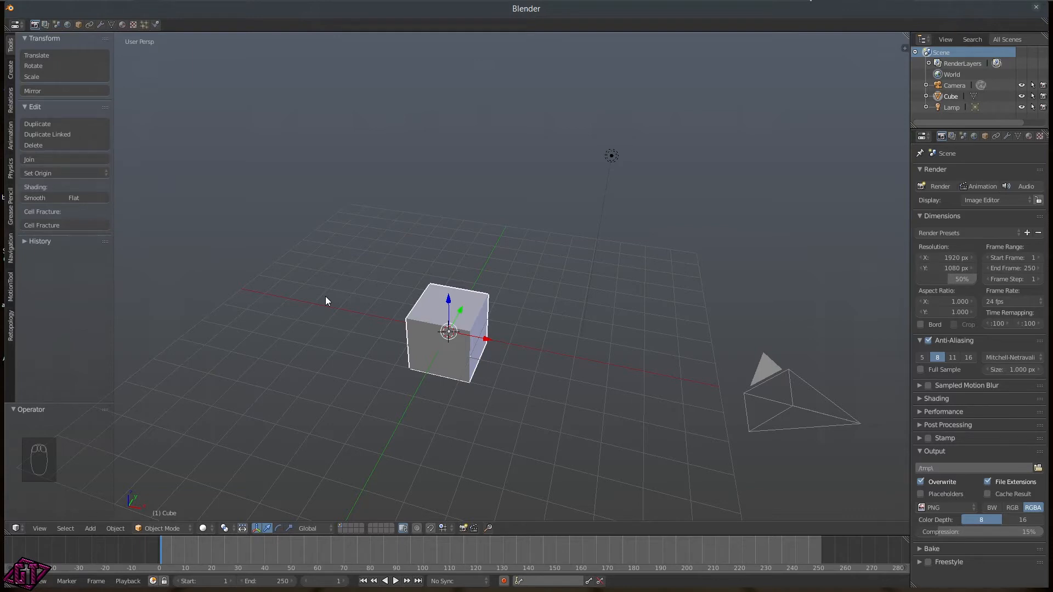
- Switch directly between the front, right and top preset views of the cube
{"action": "key", "text": "KP_1"}
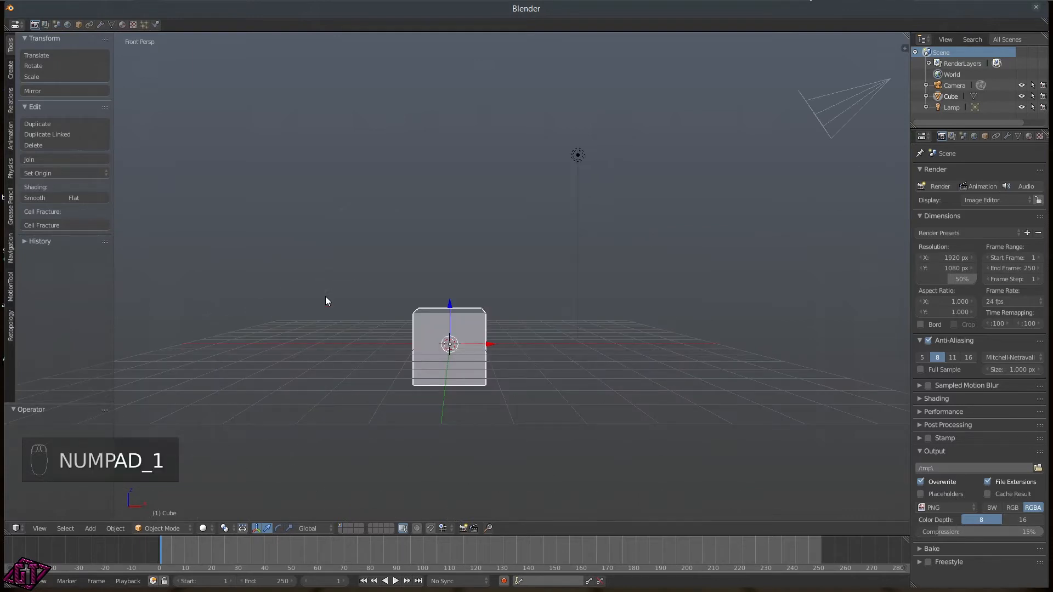
{"action": "key", "text": "KP_3"}
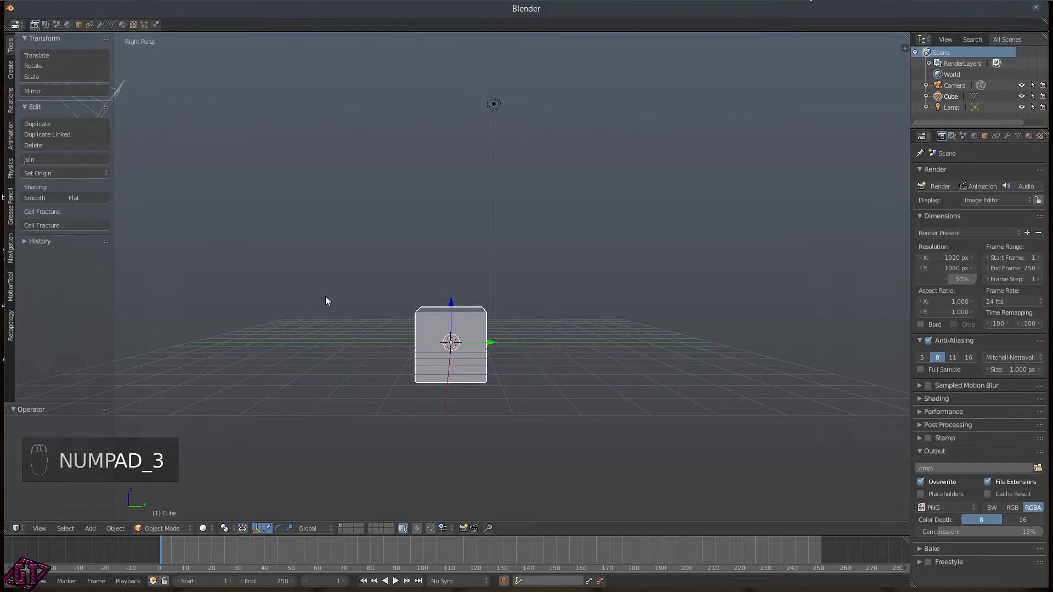
{"action": "key", "text": "KP_7"}
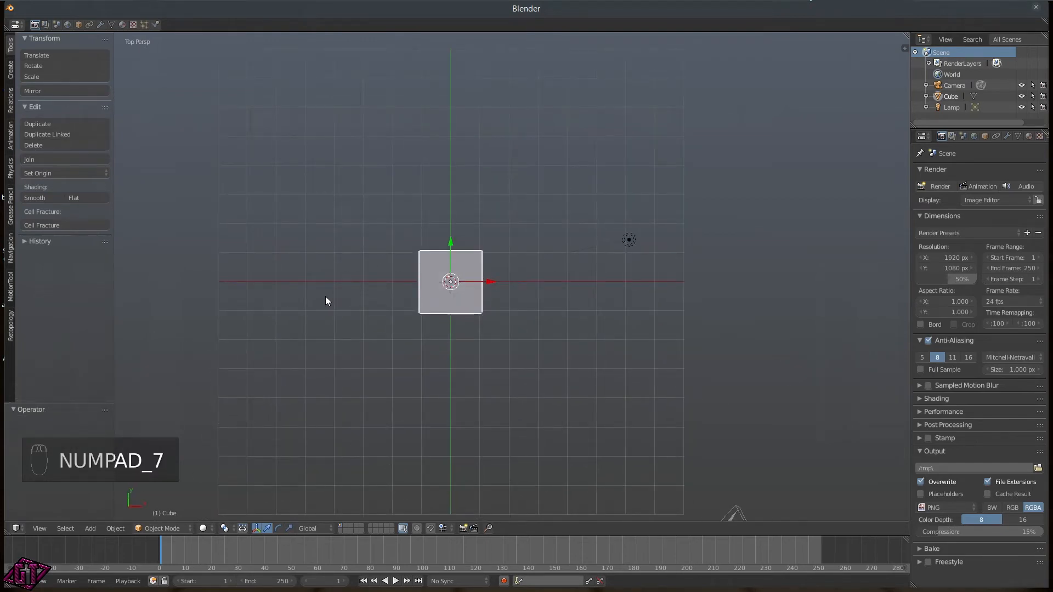
{"action": "key", "text": "KP_9"}
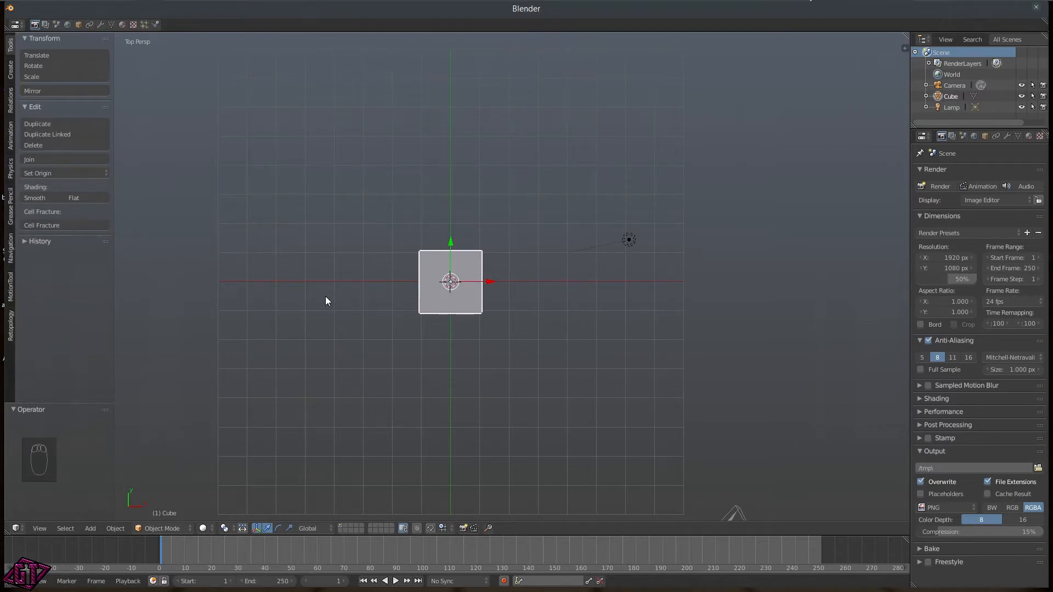
- Compare opposite views of the cube: left and right, back and front, bottom and top
{"action": "key", "text": "ctrl+KP_3"}
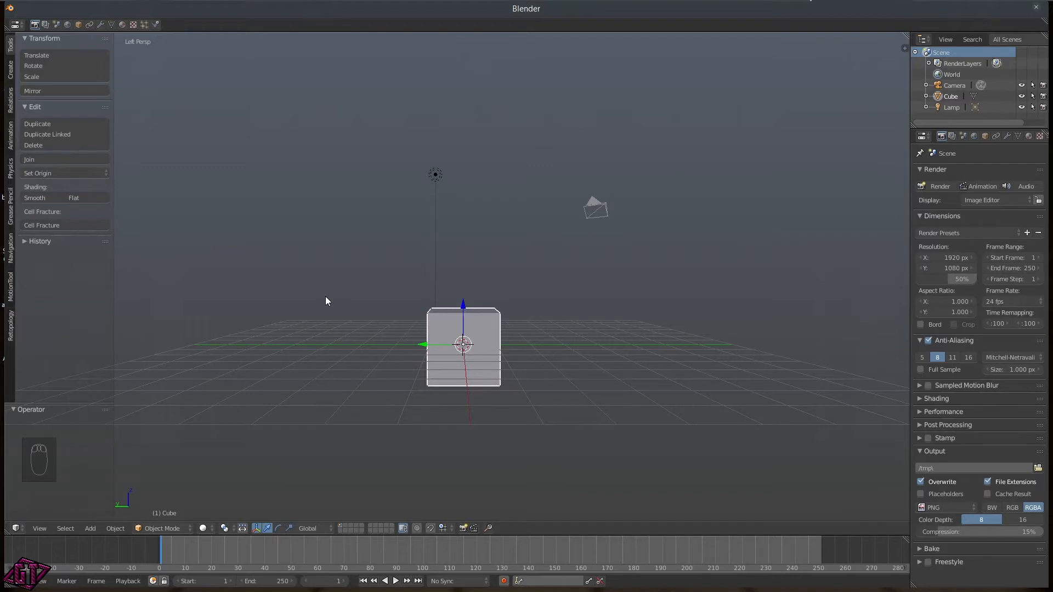
{"action": "key", "text": "KP_3"}
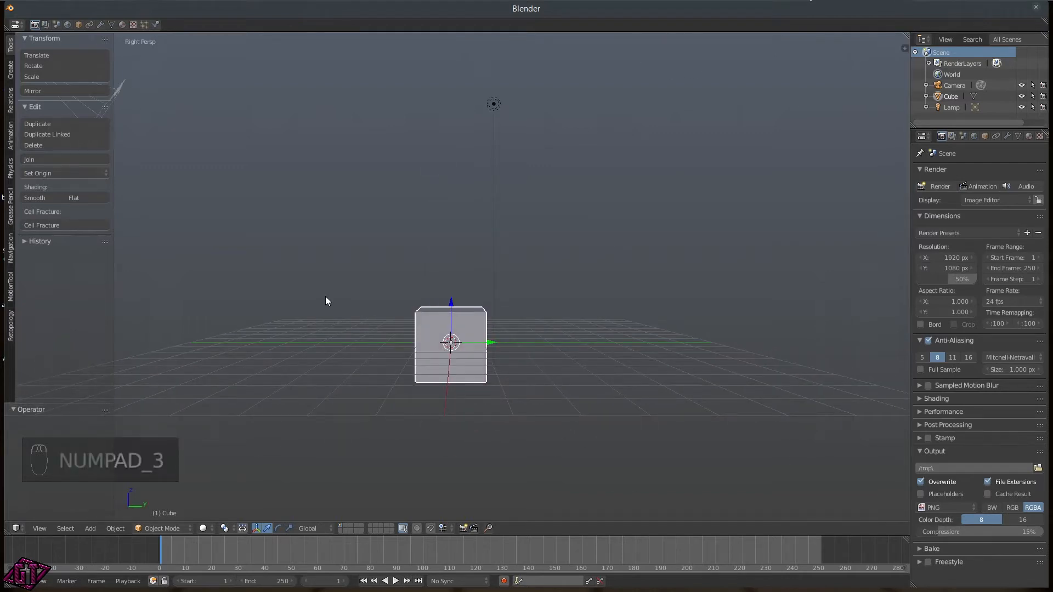
{"action": "key", "text": "ctrl+KP_1"}
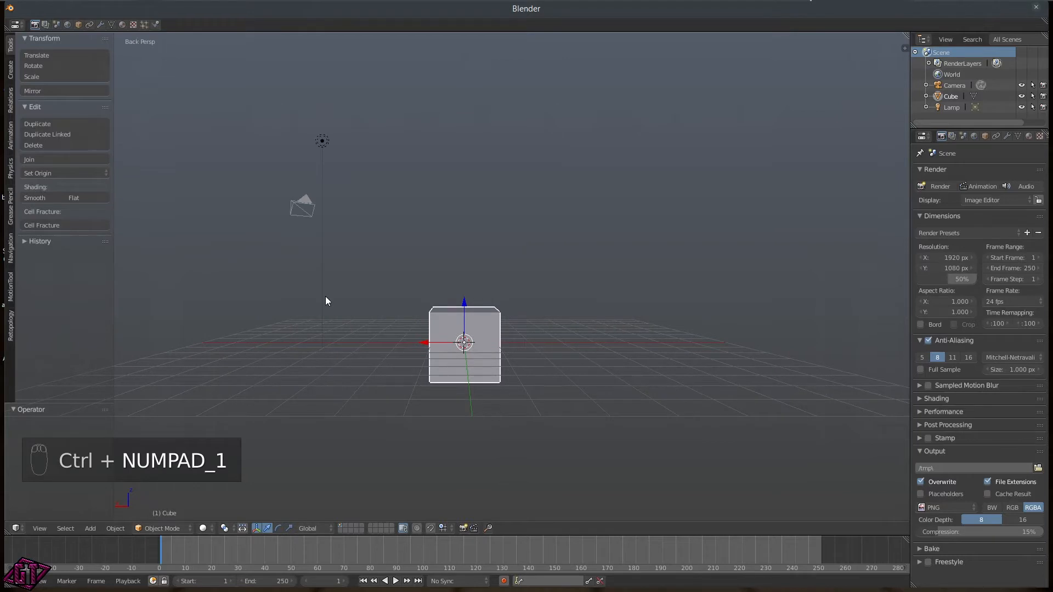
{"action": "key", "text": "KP_1"}
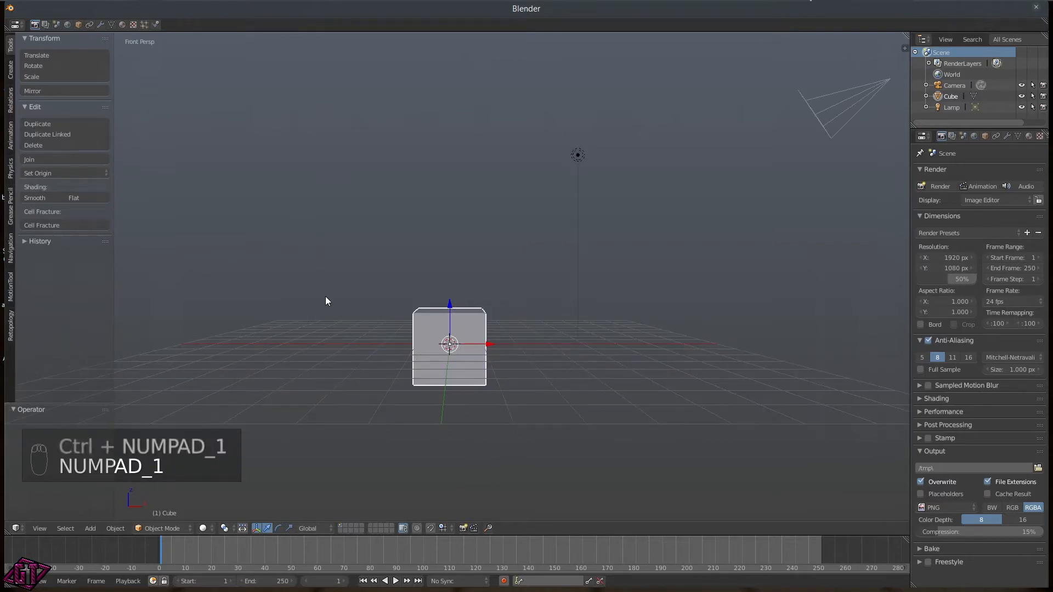
{"action": "key", "text": "ctrl+KP_7"}
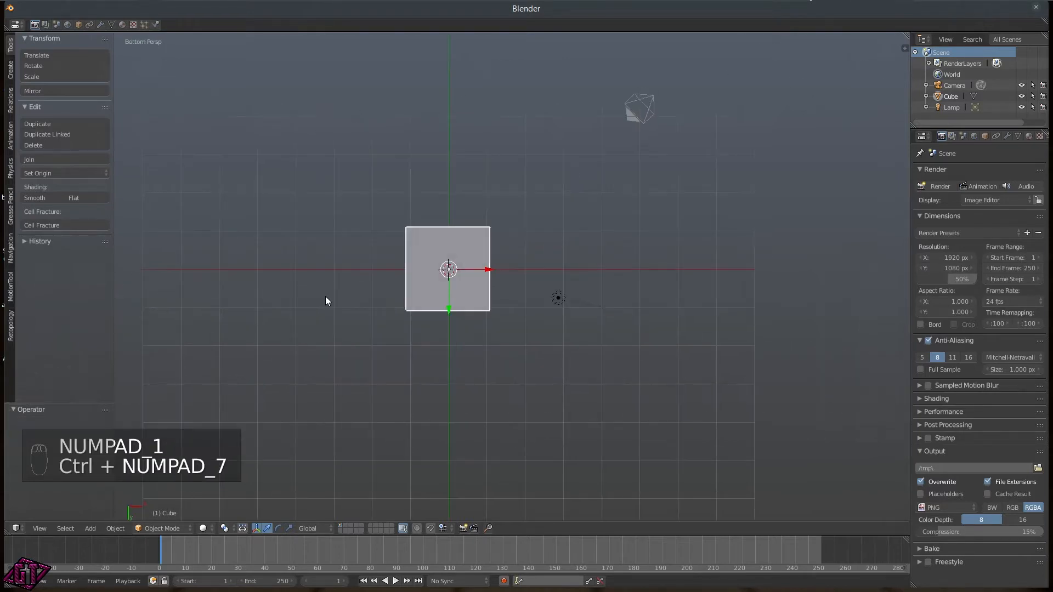
{"action": "key", "text": "KP_7"}
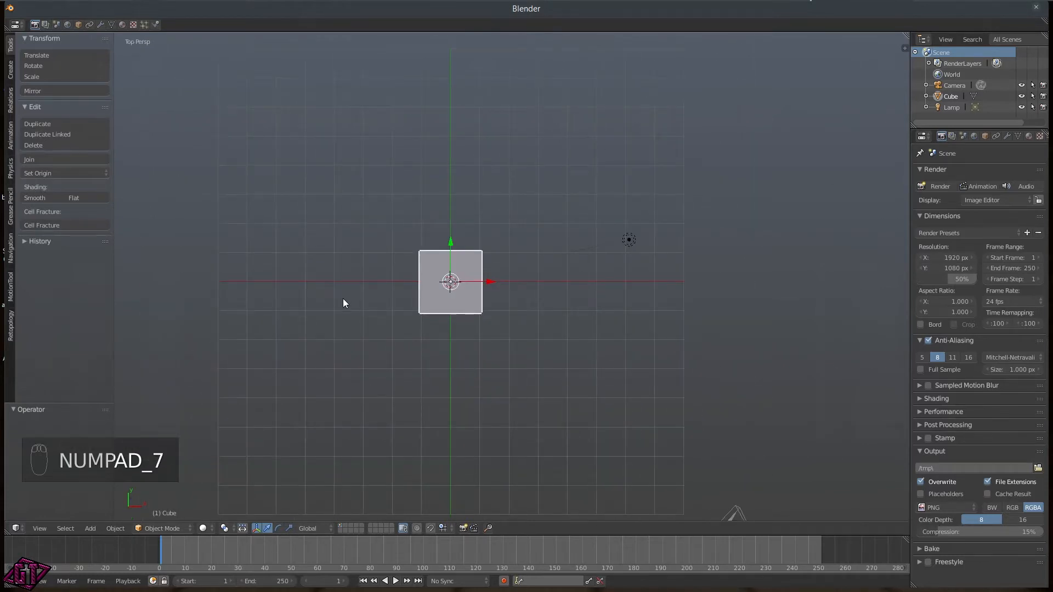
- Look at the cube through the camera from an angled perspective, and return to the user perspective
{"action": "middle_click_drag", "start_coordinate": [526, 379], "coordinate": [448, 378]}
{"action": "middle_click_drag", "start_coordinate": [488, 426], "coordinate": [475, 403]}
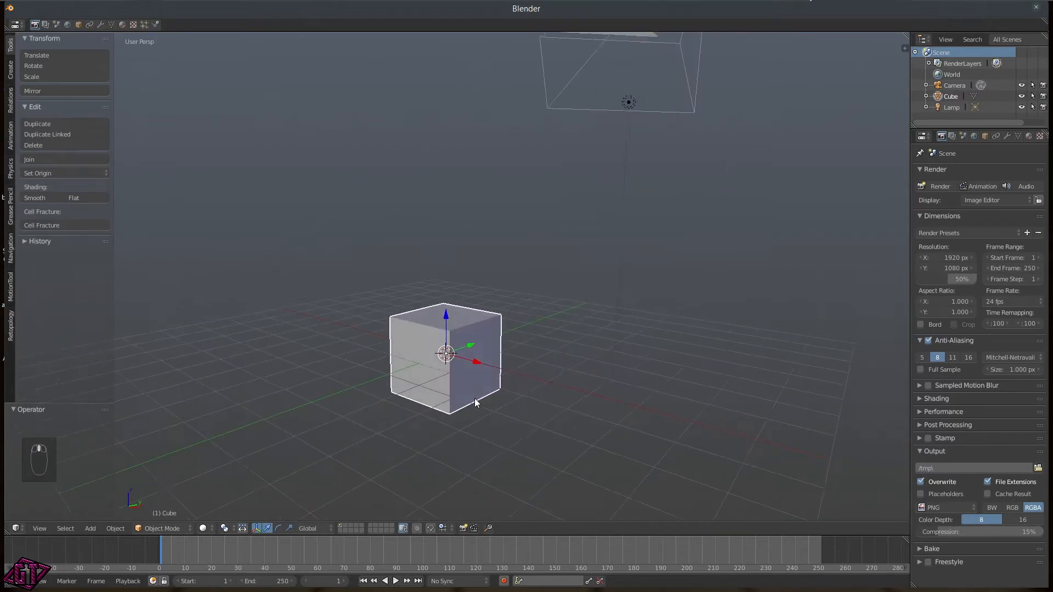
{"action": "scroll", "coordinate": [474, 403], "scroll_direction": "down", "scroll_amount": 3}
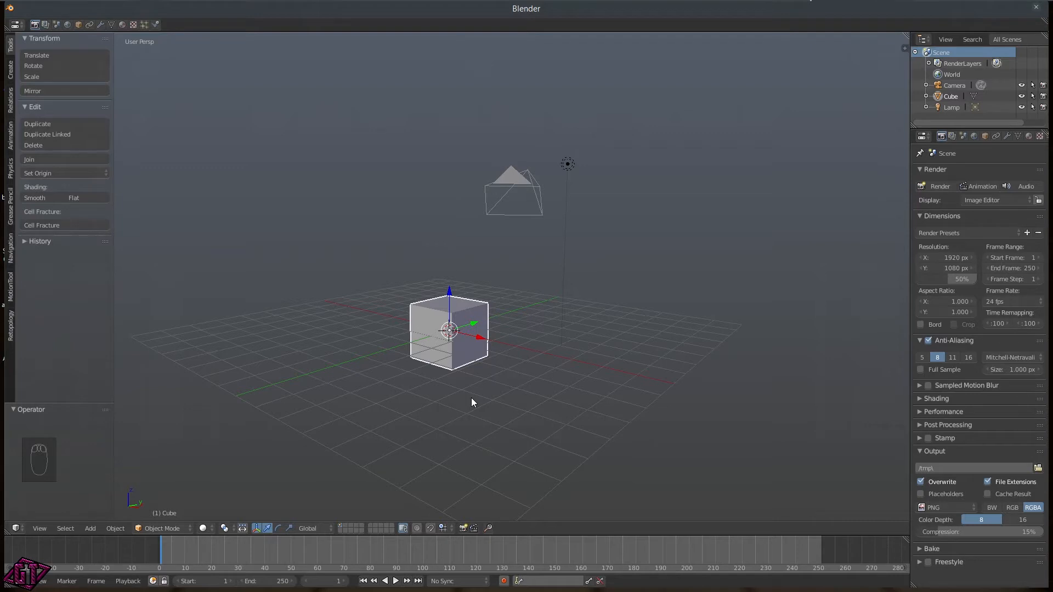
{"action": "key", "text": "KP_0"}
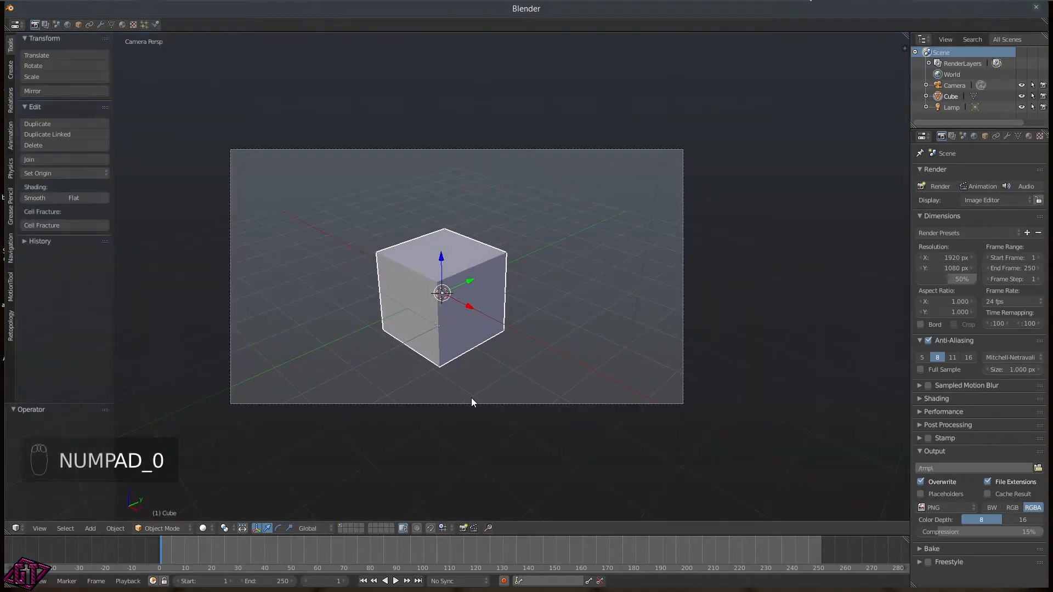
{"action": "key", "text": "KP_0"}
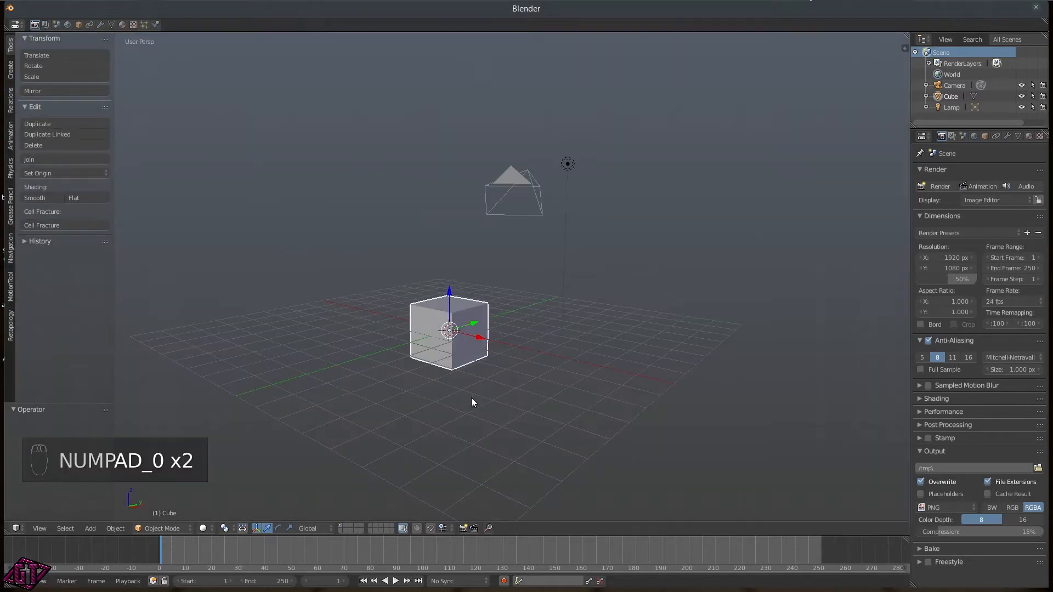
{"action": "middle_click_drag", "start_coordinate": [341, 301], "coordinate": [401, 357]}
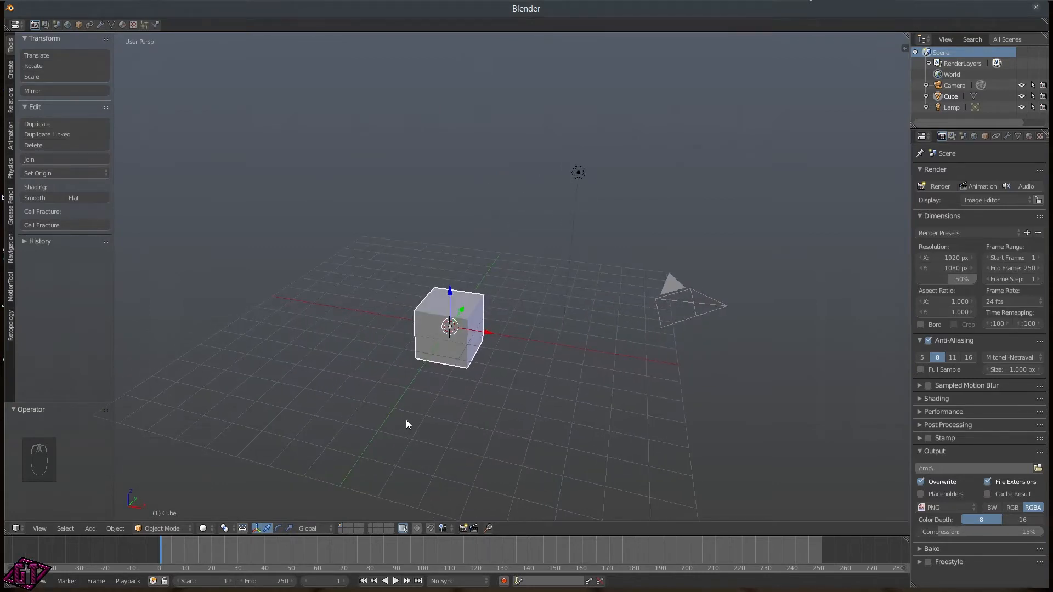
- Look at the cube from the right, top and front again, and finish at an angled user perspective
{"action": "key", "text": "q"}
{"action": "key", "text": "q"}
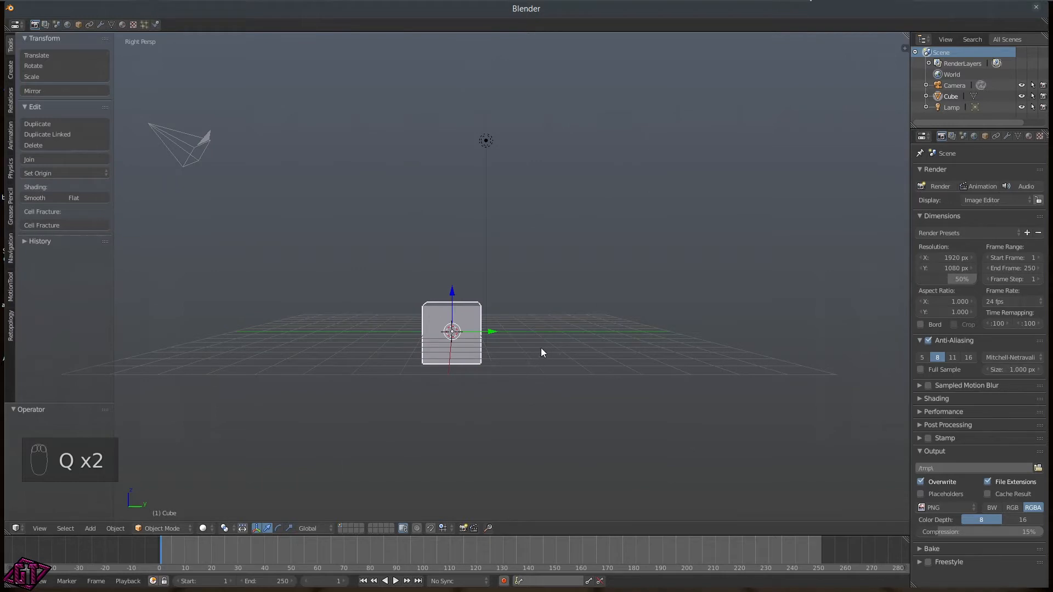
{"action": "key", "text": "q"}
{"action": "key", "text": "q"}
{"action": "key", "text": "q"}
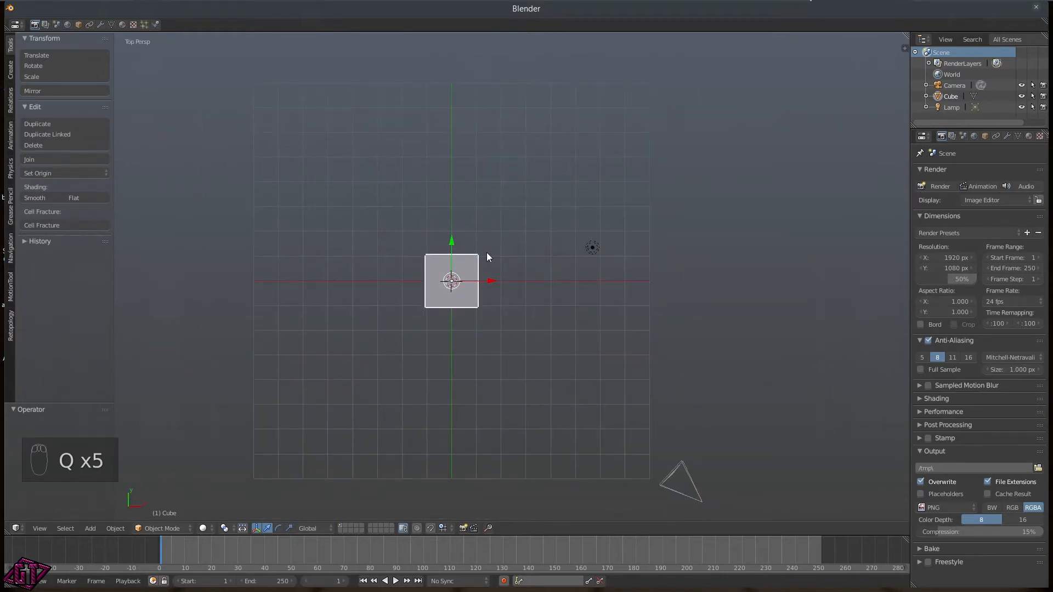
{"action": "key", "text": "q"}
{"action": "key", "text": "q"}
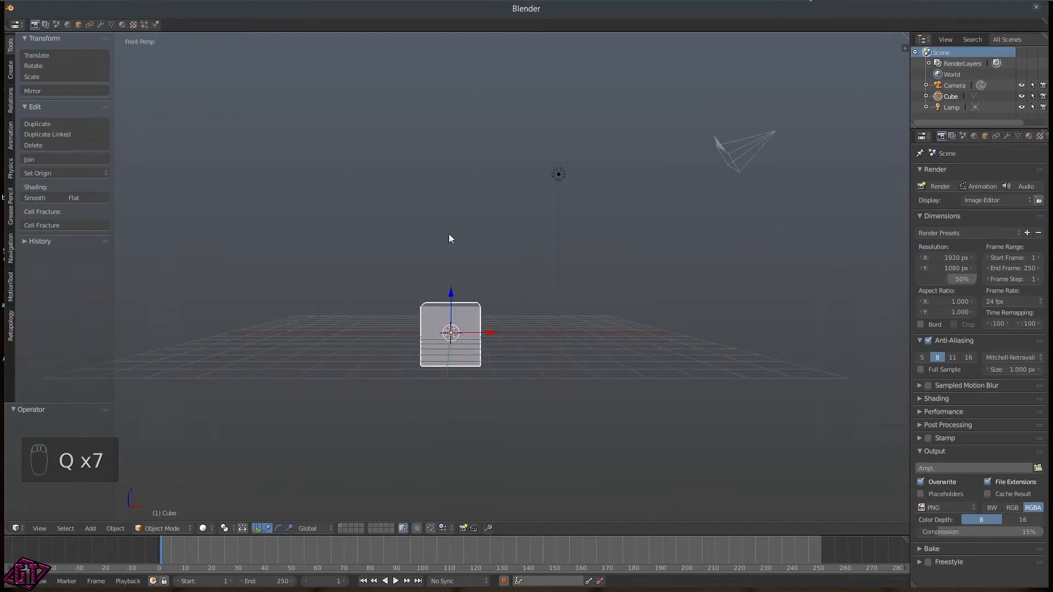
{"action": "key", "text": "q"}
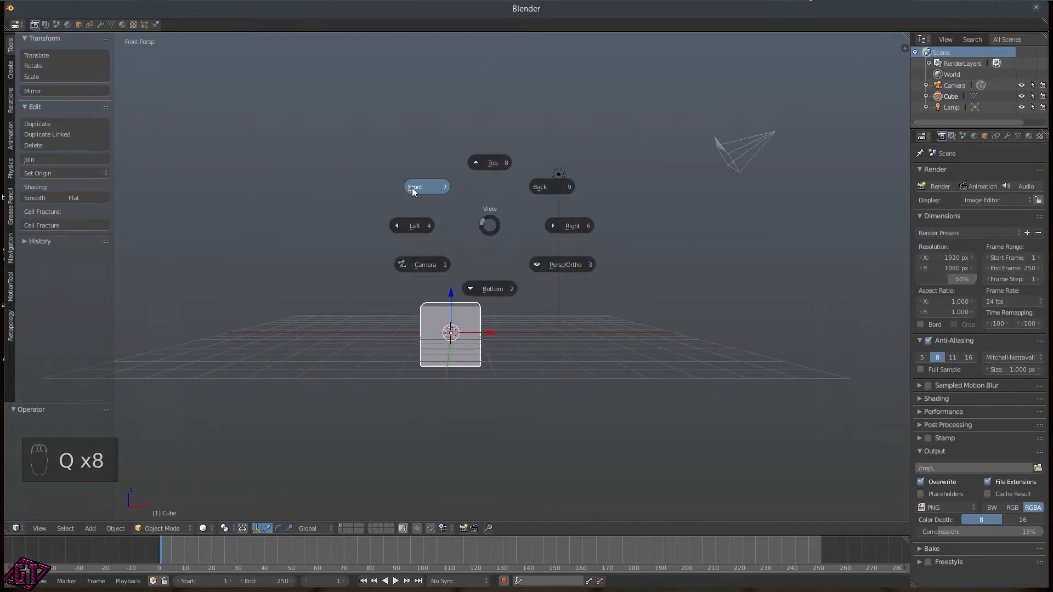
{"action": "left_click", "coordinate": [411, 187]}
{"action": "middle_click_drag", "start_coordinate": [412, 187], "coordinate": [487, 278]}
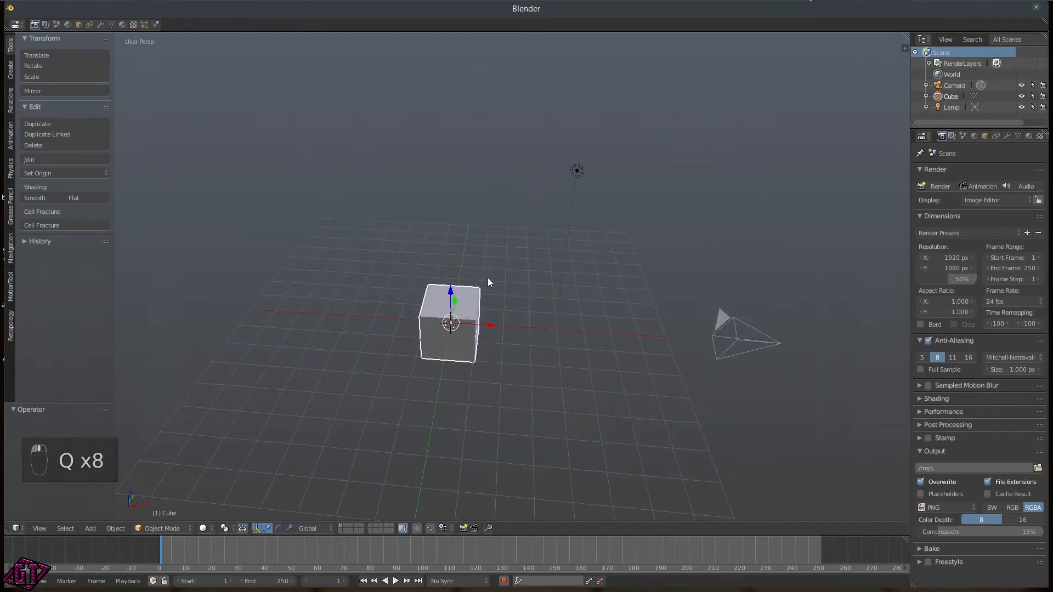
{"action": "key", "text": "q"}
{"action": "left_click", "coordinate": [506, 349]}
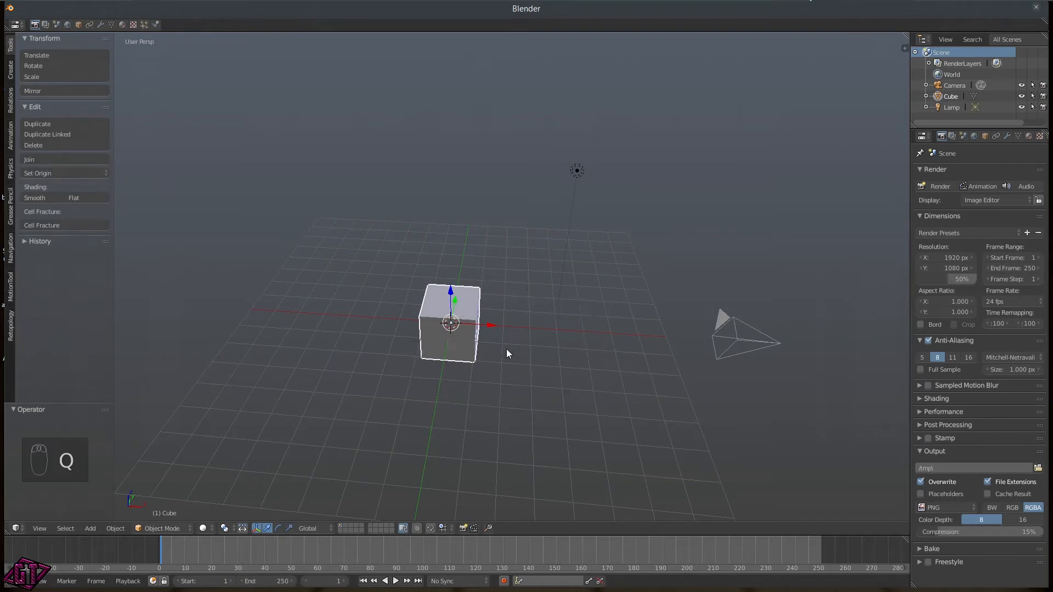
{"action": "middle_click_drag", "start_coordinate": [514, 350], "coordinate": [496, 347]}
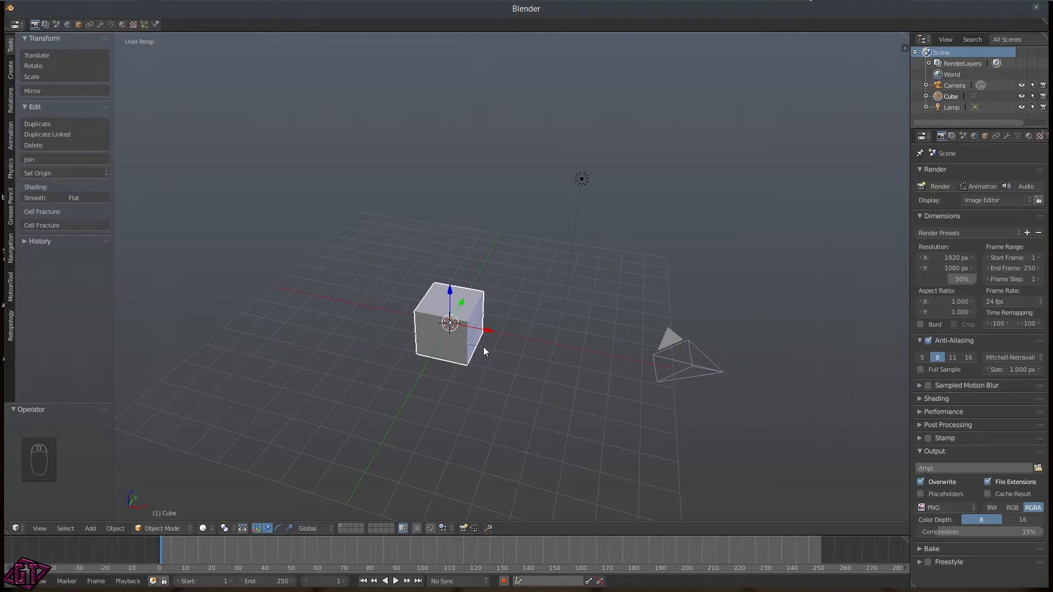
{"action": "key", "text": "shift+a"}
{"action": "left_click", "coordinate": [483, 349]}
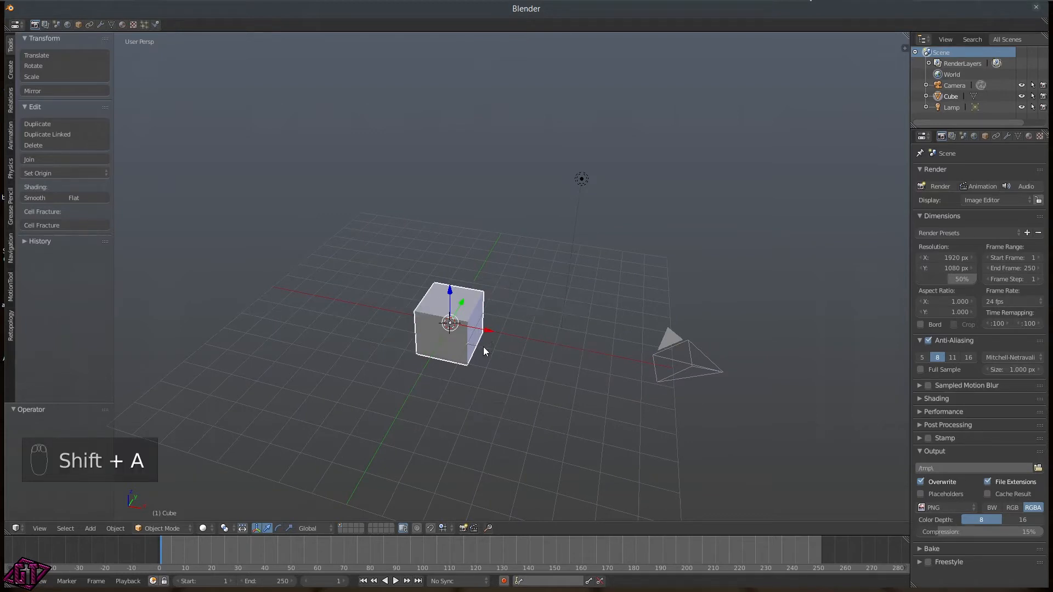
{"action": "middle_click_drag", "start_coordinate": [512, 329], "coordinate": [489, 311]}
{"action": "scroll", "coordinate": [478, 333], "scroll_direction": "up", "scroll_amount": 4}
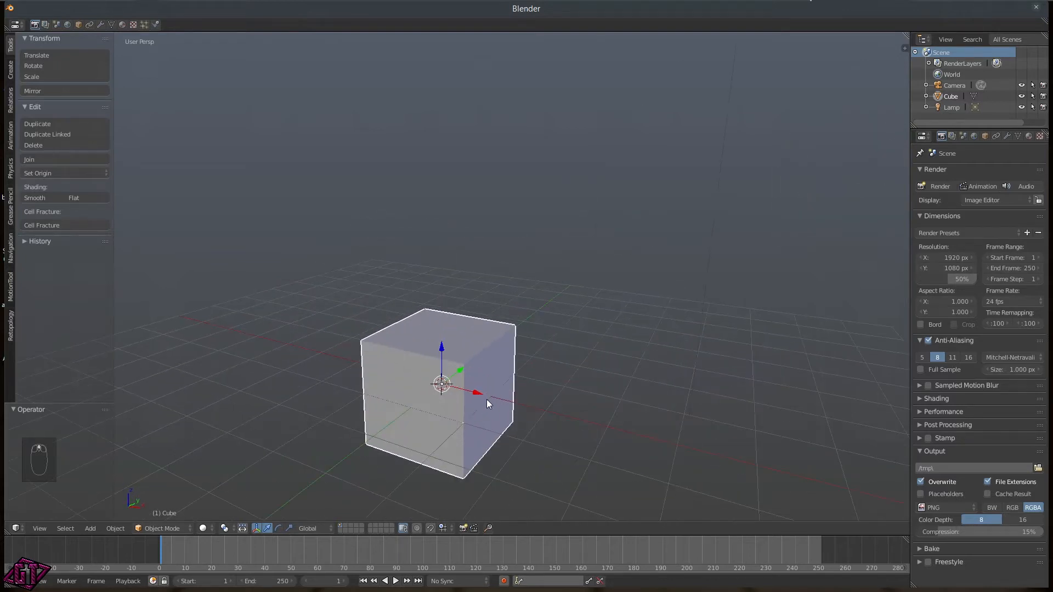
{"action": "key", "text": "q"}
{"action": "scroll", "coordinate": [498, 402], "scroll_direction": "down", "scroll_amount": 3}
{"action": "mouse_move", "coordinate": [485, 396]}
{"action": "middle_mouse_down"}
{"action": "mouse_move", "coordinate": [473, 381]}
{"action": "mouse_move", "coordinate": [482, 391]}
{"action": "middle_mouse_up"}
{"action": "middle_click_drag", "start_coordinate": [538, 349], "coordinate": [468, 364]}
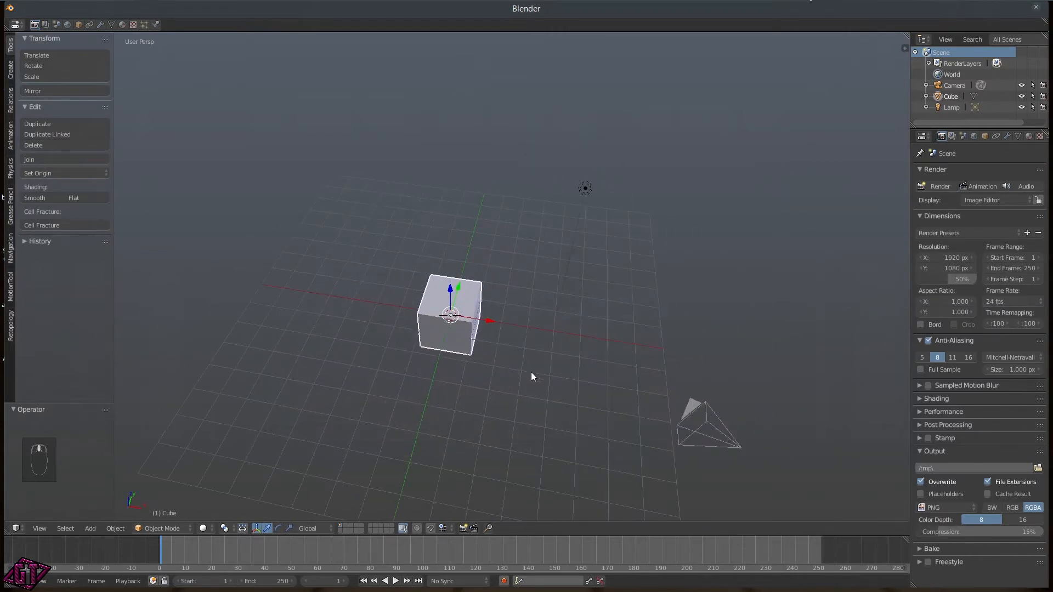
{"action": "middle_click_drag", "start_coordinate": [567, 287], "coordinate": [530, 294]}
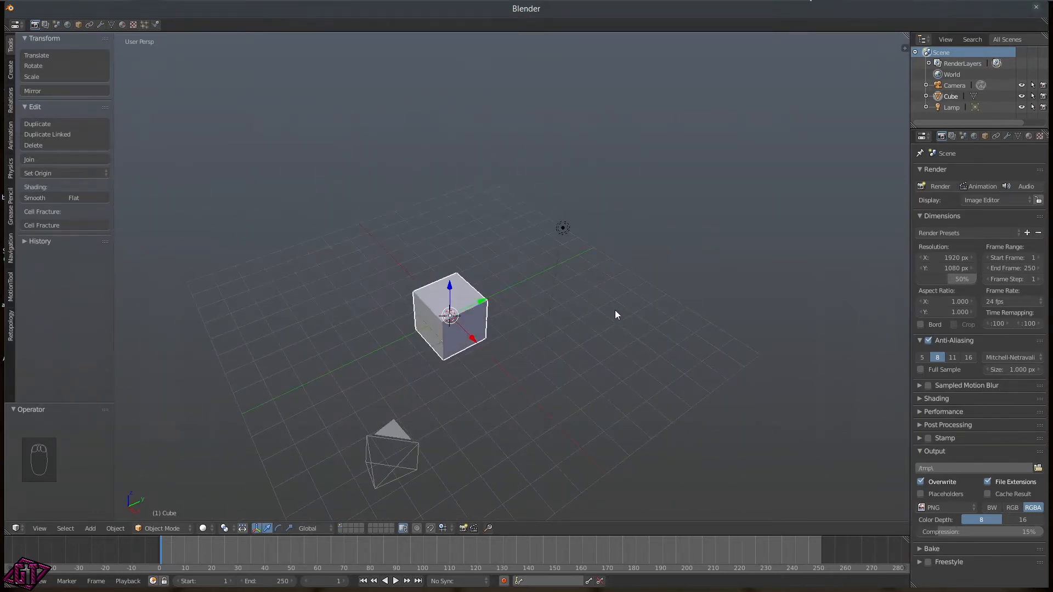
- Orbit around the cube and zoom in and out to examine it from different distances and angles
{"action": "middle_click_drag", "start_coordinate": [607, 308], "coordinate": [535, 374]}
{"action": "scroll", "coordinate": [426, 393], "scroll_direction": "down", "scroll_amount": 2}
{"action": "scroll", "coordinate": [426, 393], "scroll_direction": "up", "scroll_amount": 1}
{"action": "scroll", "coordinate": [426, 394], "scroll_direction": "down", "scroll_amount": 1}
{"action": "scroll", "coordinate": [427, 393], "scroll_direction": "up", "scroll_amount": 5}
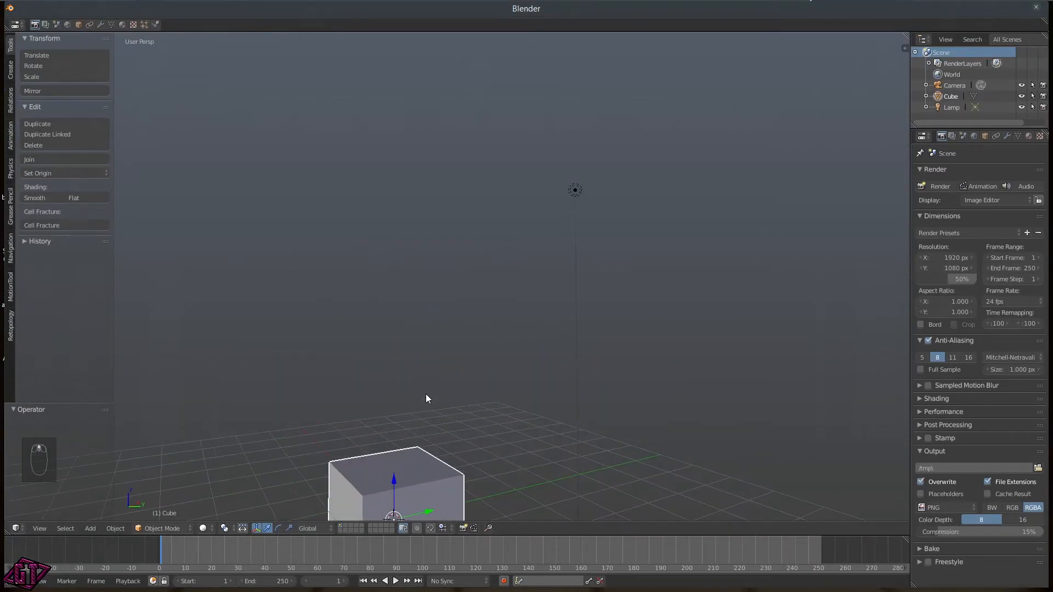
{"action": "scroll", "coordinate": [425, 393], "scroll_direction": "down", "scroll_amount": 6}
{"action": "middle_click_drag", "start_coordinate": [457, 363], "coordinate": [465, 388]}
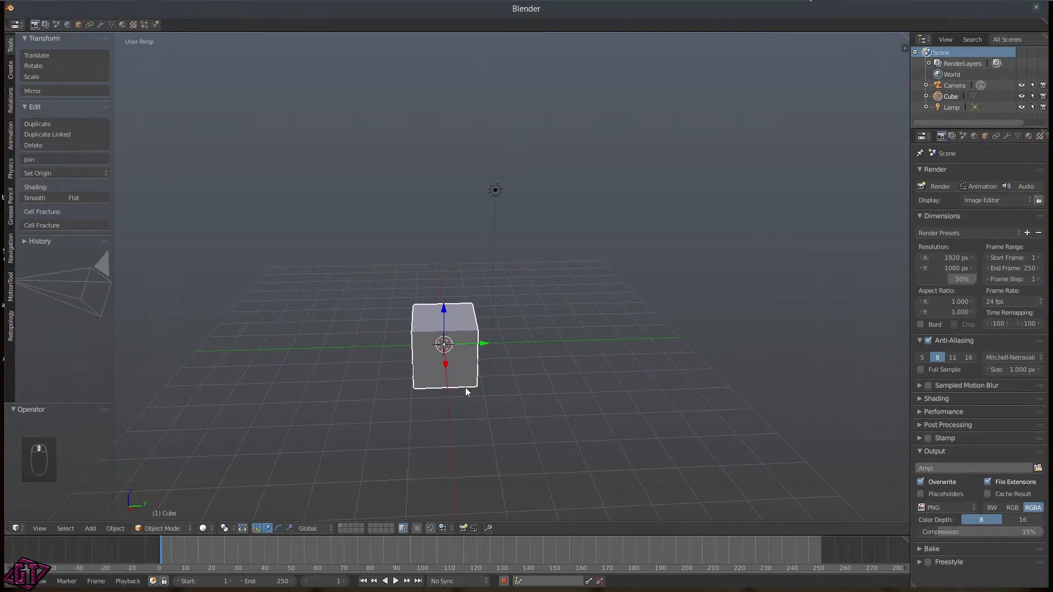
- Switch the cube back and forth between Object Mode and Edit Mode, finishing in Edit Mode
{"action": "key", "text": "Tab"}
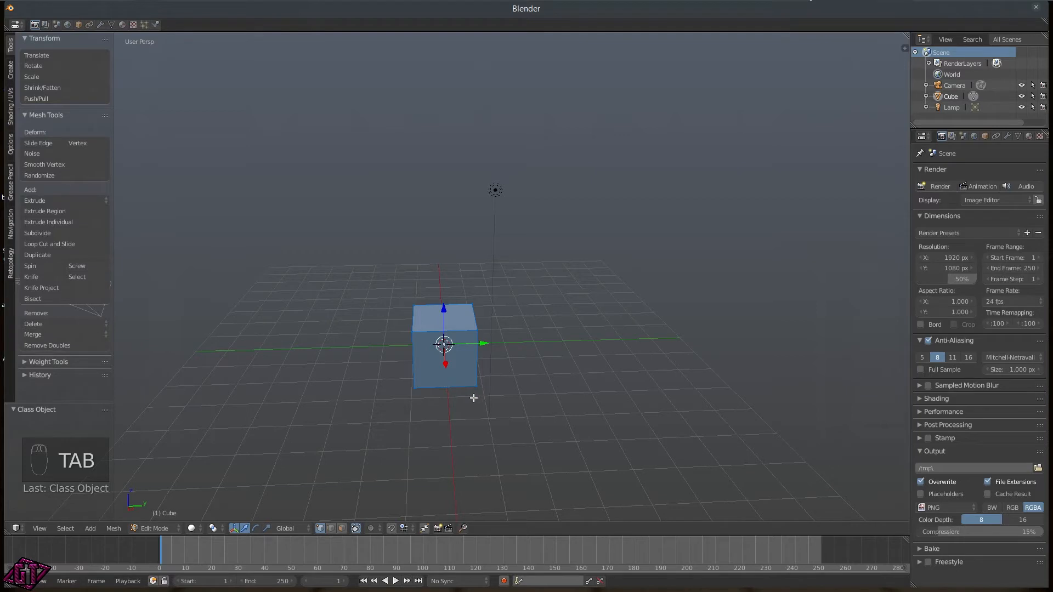
{"action": "key", "text": "Tab"}
{"action": "key", "text": "Tab"}
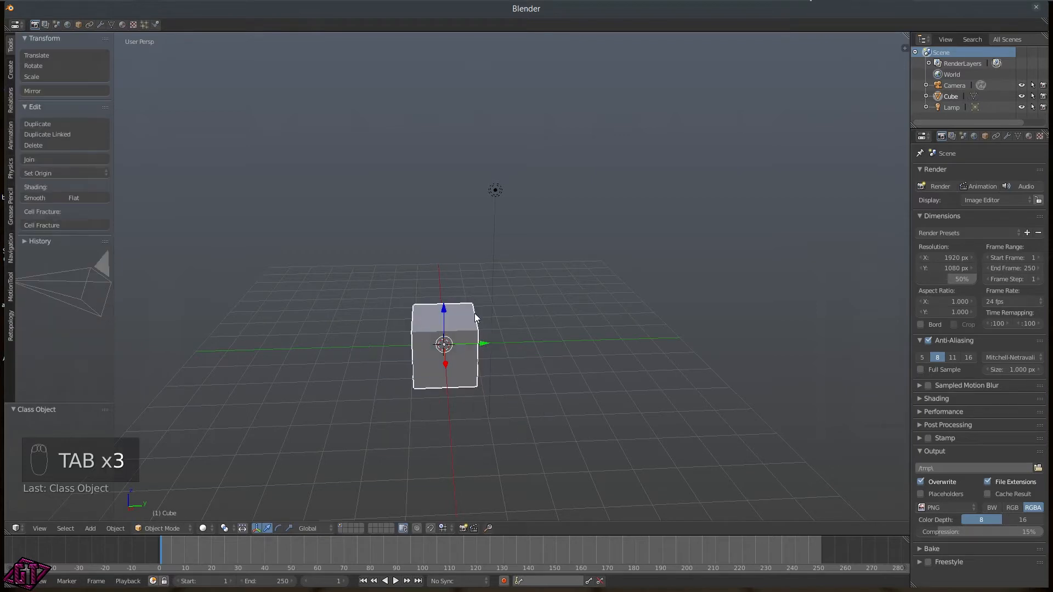
{"action": "key", "text": "Tab"}
- Try moving one top corner vertex of the cube freely and along the X axis, and undo the move
{"action": "middle_click_drag", "start_coordinate": [493, 324], "coordinate": [493, 349]}
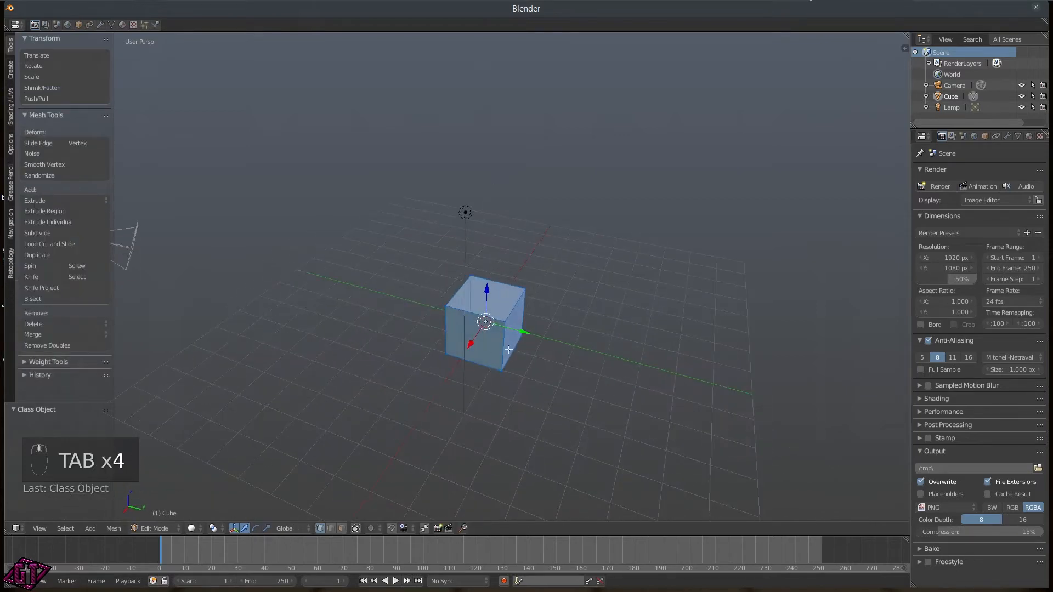
{"action": "left_click", "coordinate": [533, 292]}
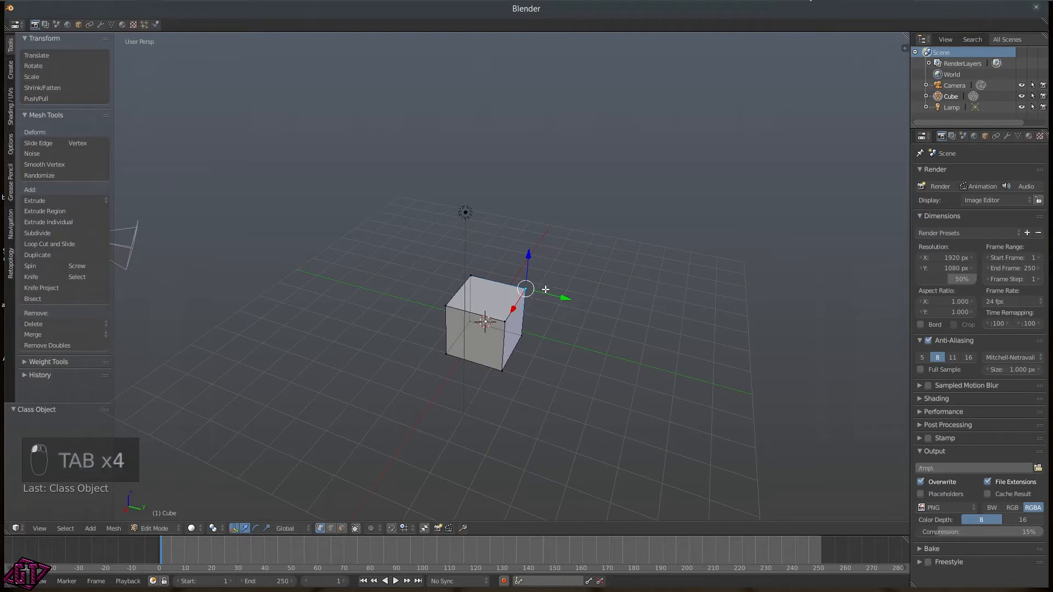
{"action": "key", "text": "g"}
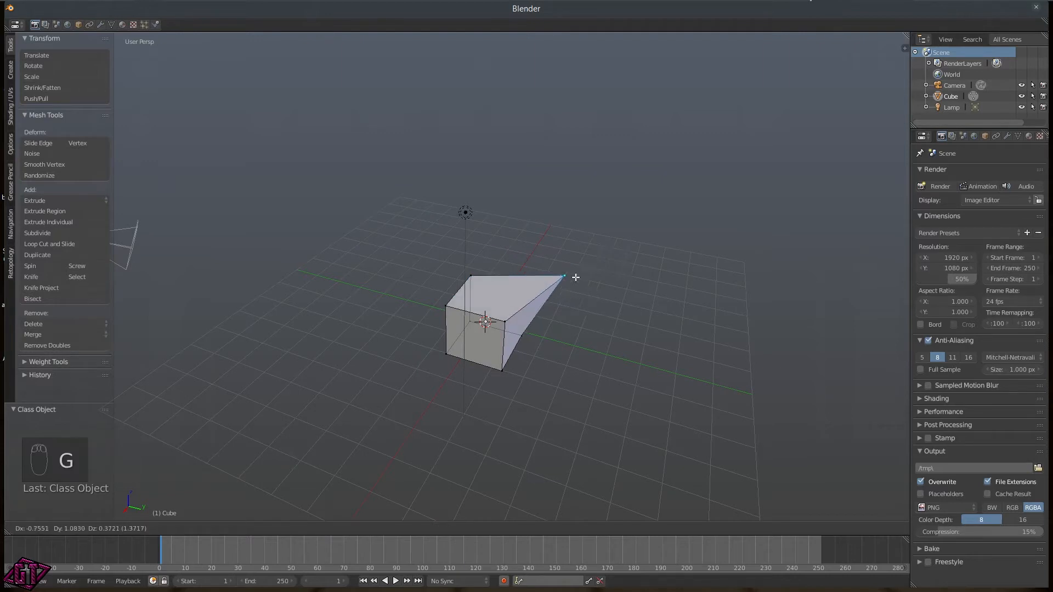
{"action": "right_click", "coordinate": [524, 289]}
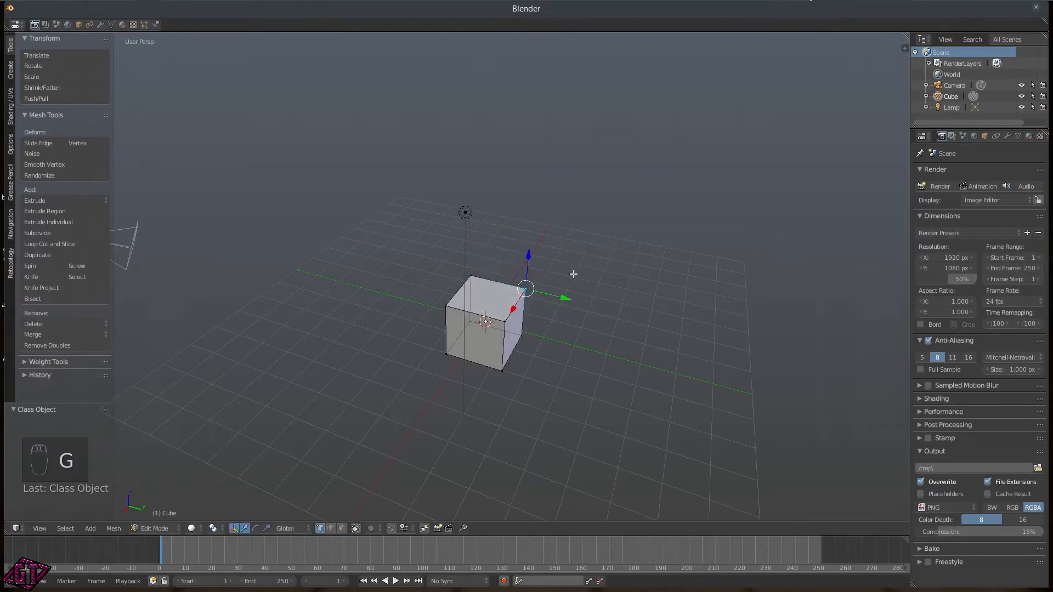
{"action": "left_click_drag", "start_coordinate": [525, 289], "coordinate": [553, 277]}
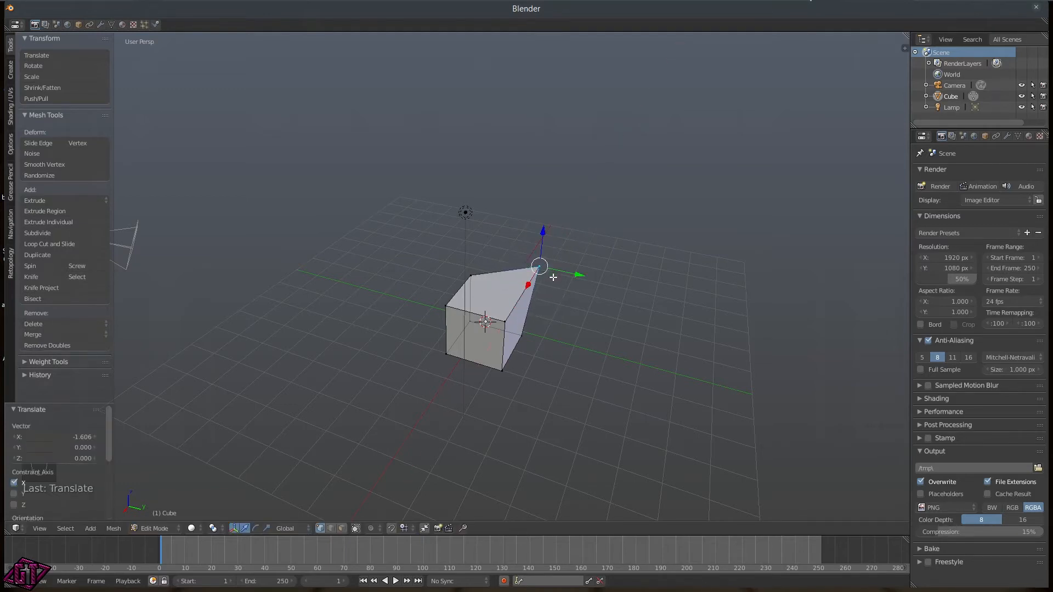
{"action": "key", "text": "ctrl+z"}
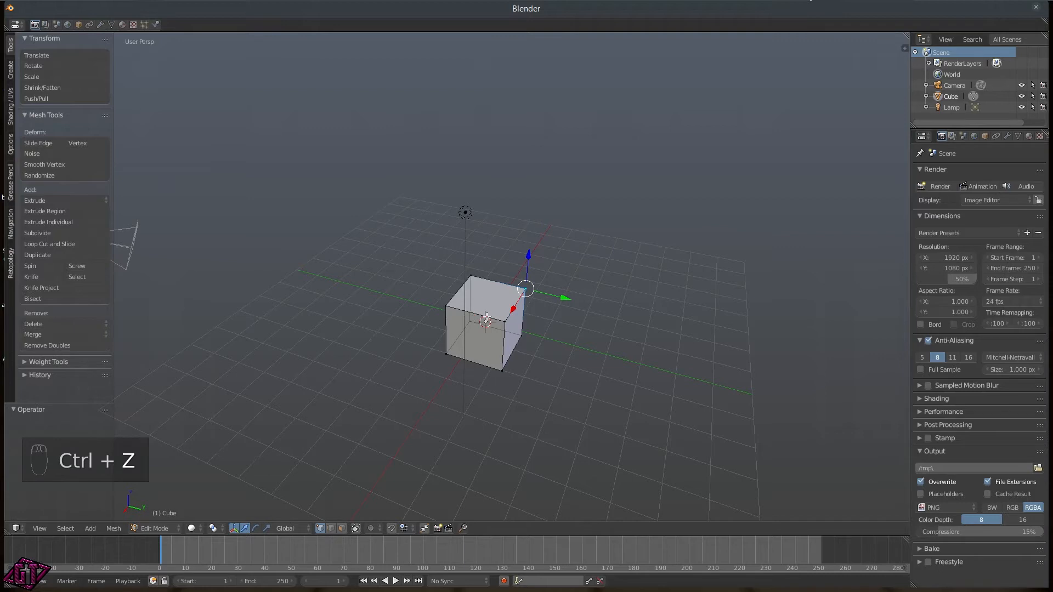
- Try moving the neighbouring top corner vertex of the cube freely, and cancel the move
{"action": "middle_click_drag", "start_coordinate": [509, 326], "coordinate": [472, 323]}
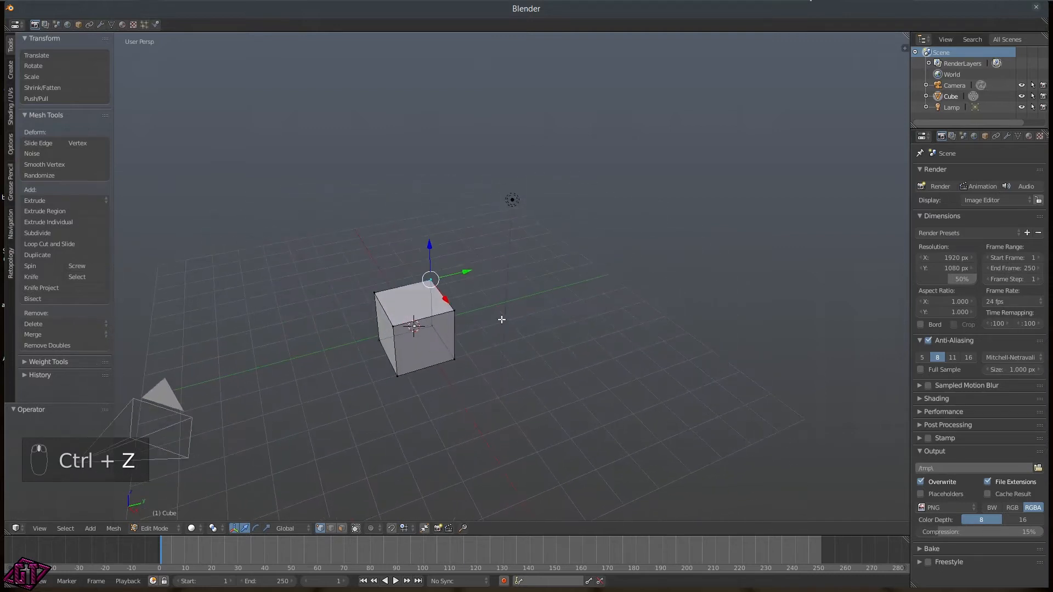
{"action": "left_click_drag", "start_coordinate": [456, 311], "coordinate": [492, 324]}
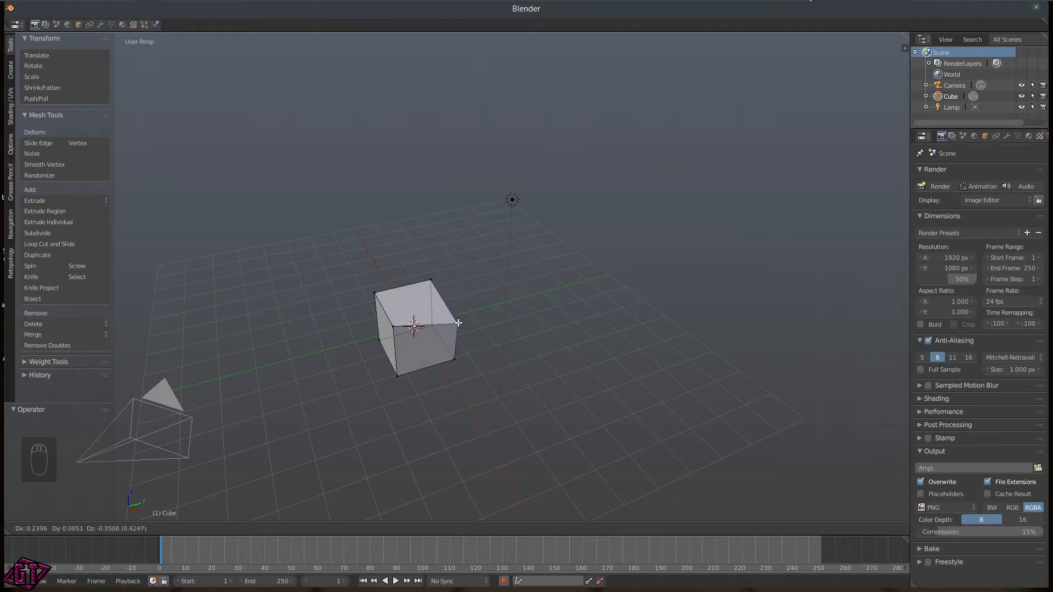
{"action": "right_click", "coordinate": [476, 306]}
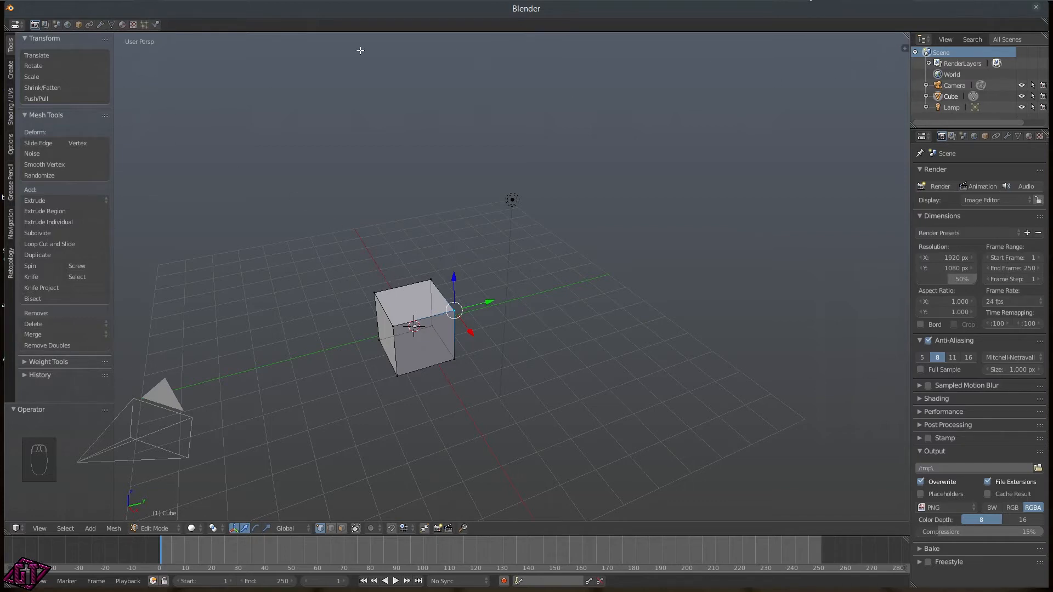
- Check the Select With mouse setting in the Input section of User Preferences, and return to the 3D View
{"action": "left_click", "coordinate": [16, 25]}
{"action": "left_click", "coordinate": [17, 529]}
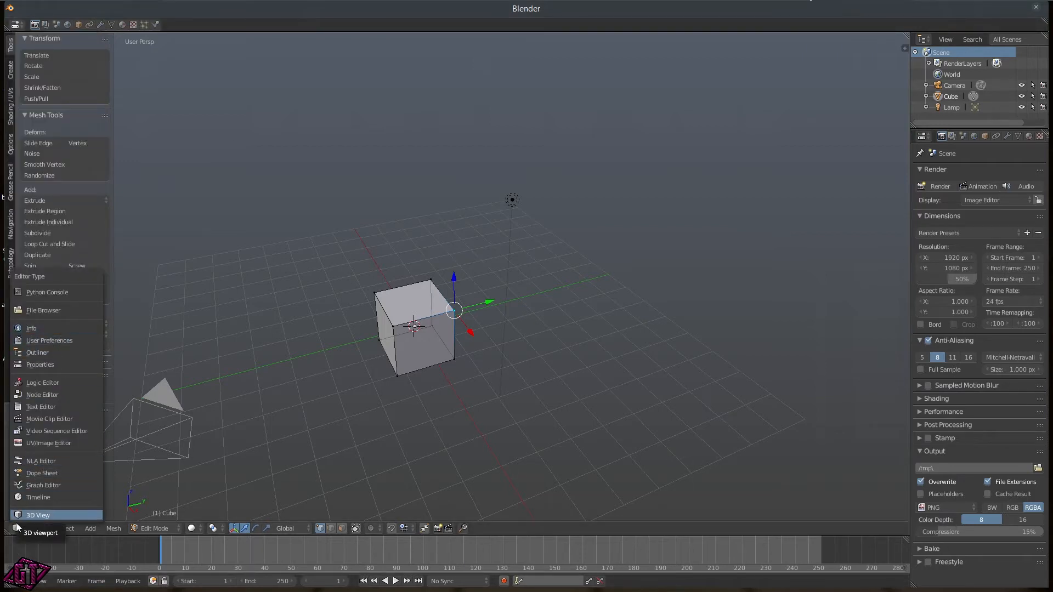
{"action": "left_click", "coordinate": [47, 341]}
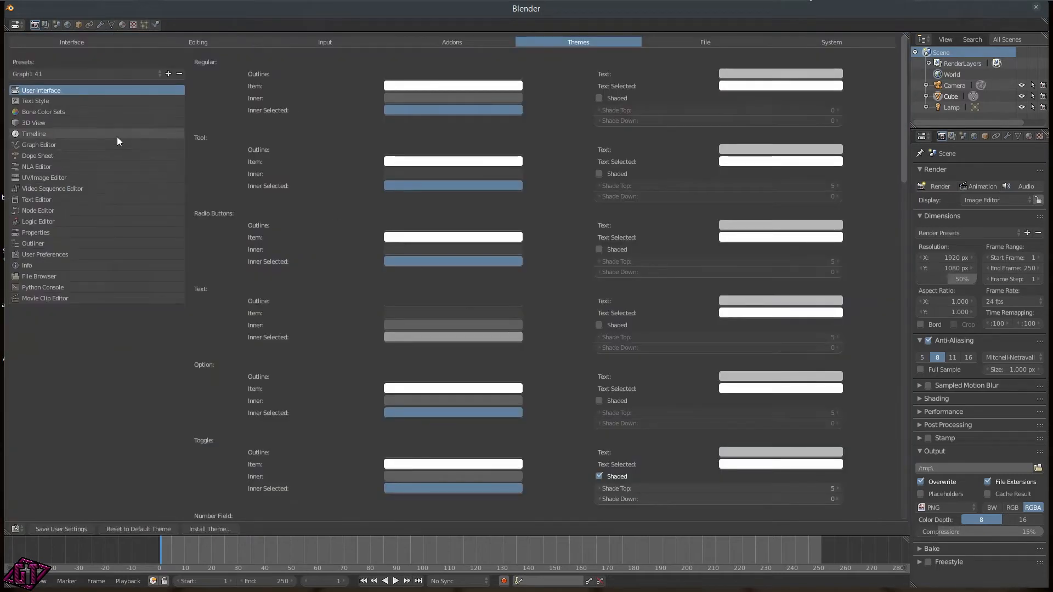
{"action": "left_click", "coordinate": [314, 42]}
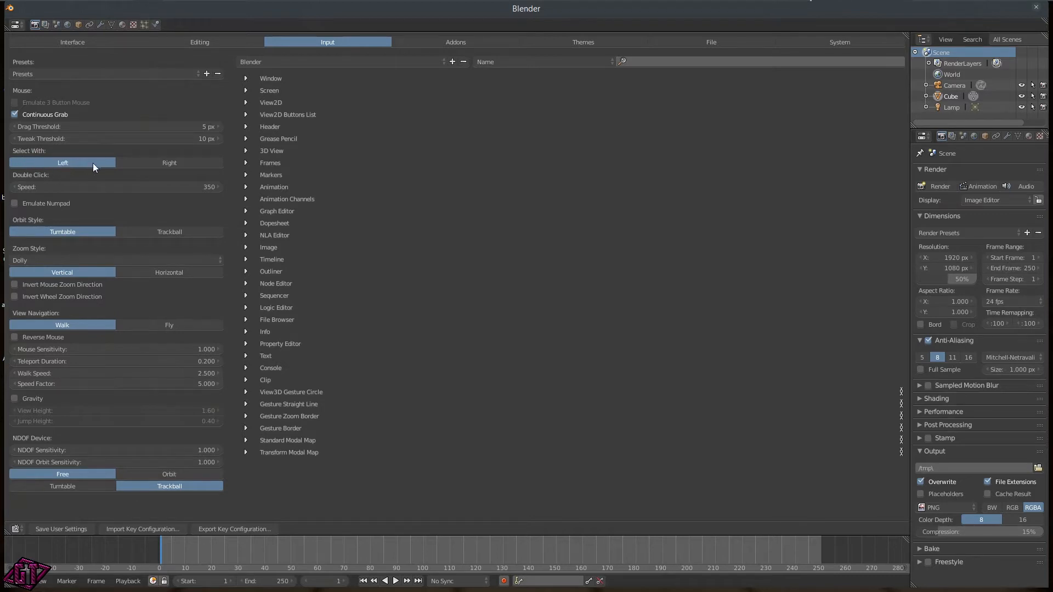
{"action": "left_click", "coordinate": [15, 529]}
{"action": "left_click", "coordinate": [22, 517]}
- Try grabbing the other front top corner vertex of the cube and moving it freely, and cancel the move
{"action": "middle_click_drag", "start_coordinate": [307, 384], "coordinate": [505, 342]}
{"action": "scroll", "coordinate": [433, 398], "scroll_direction": "up", "scroll_amount": 4}
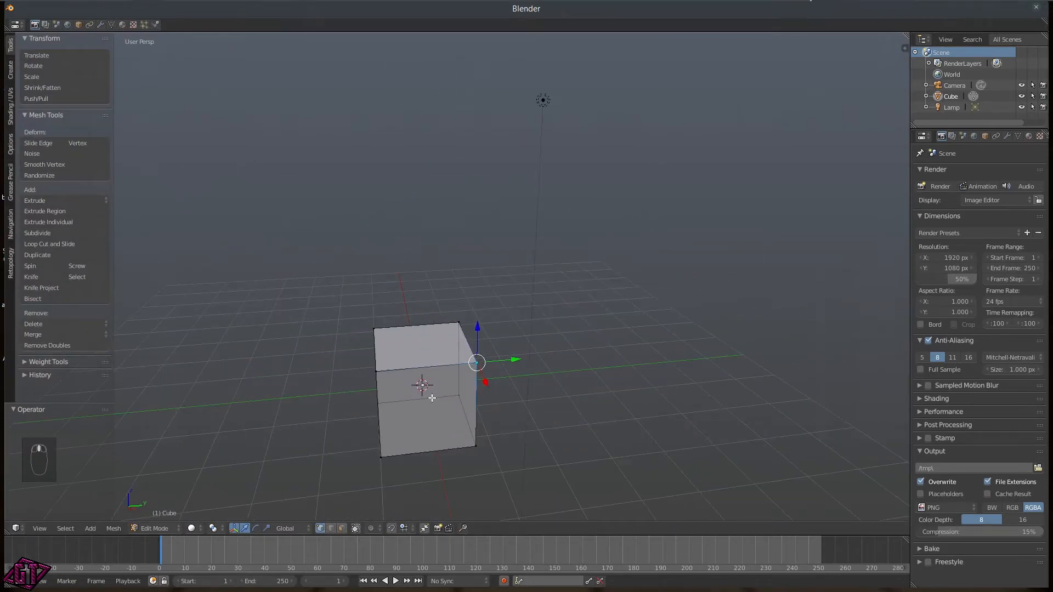
{"action": "right_click", "coordinate": [376, 371]}
{"action": "key", "text": "g"}
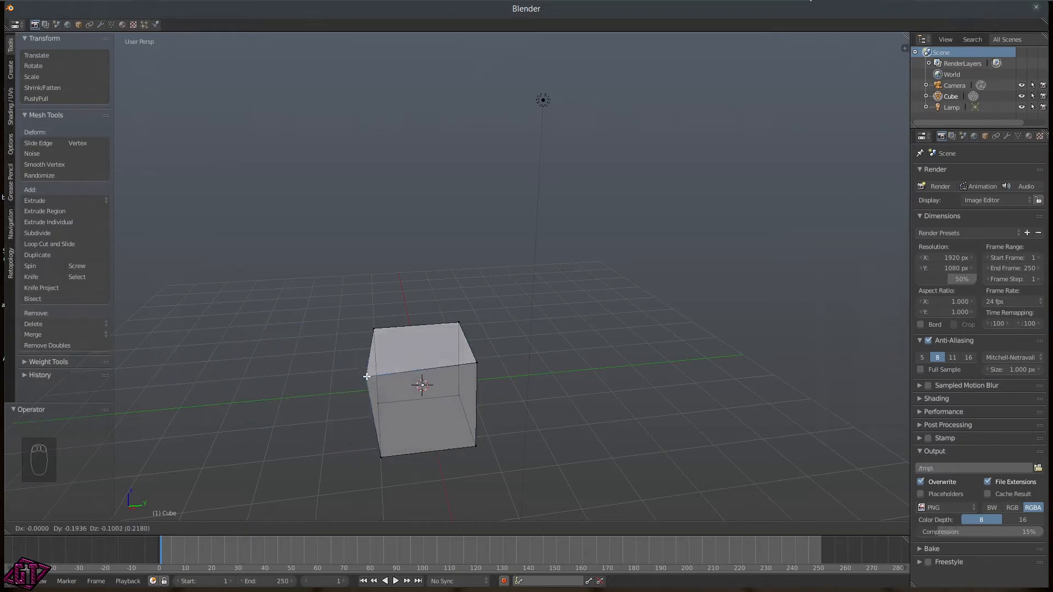
{"action": "right_click", "coordinate": [367, 376]}
- Try moving a front top corner vertex of the cube constrained to the global X, Y and Z axes in turn
{"action": "middle_click_drag", "start_coordinate": [492, 341], "coordinate": [370, 383]}
{"action": "middle_click_drag", "start_coordinate": [615, 378], "coordinate": [400, 314], "text": "shift"}
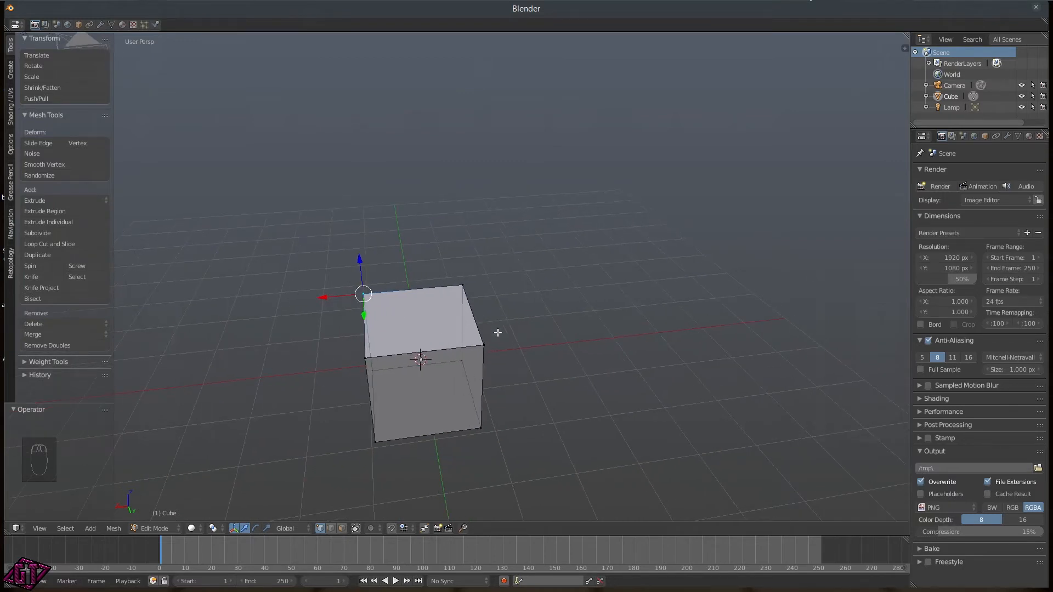
{"action": "right_click", "coordinate": [482, 343]}
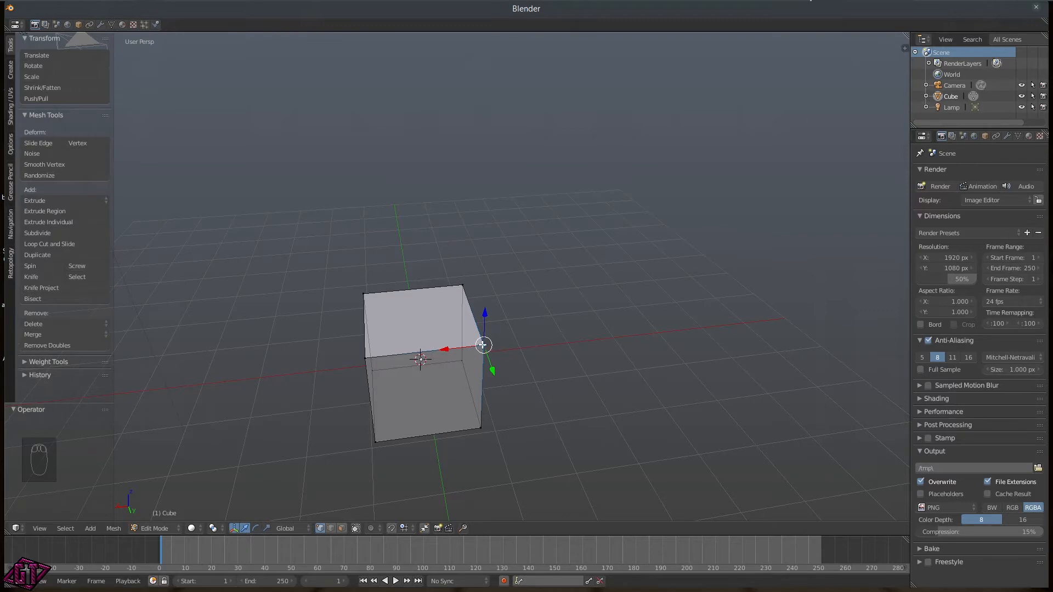
{"action": "key", "text": "g"}
{"action": "key", "text": "x"}
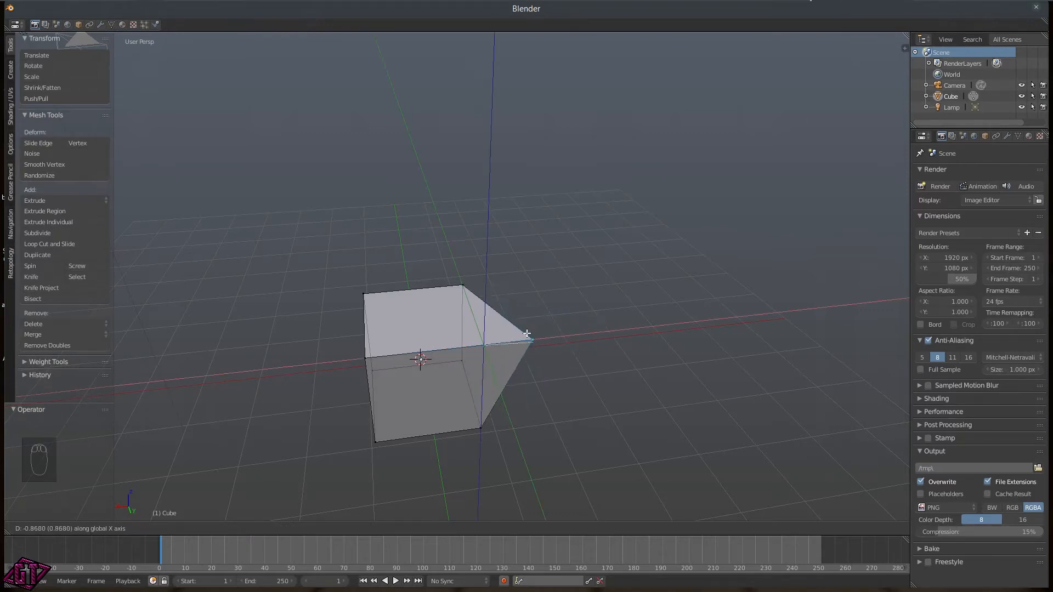
{"action": "key", "text": "z"}
{"action": "key", "text": "y"}
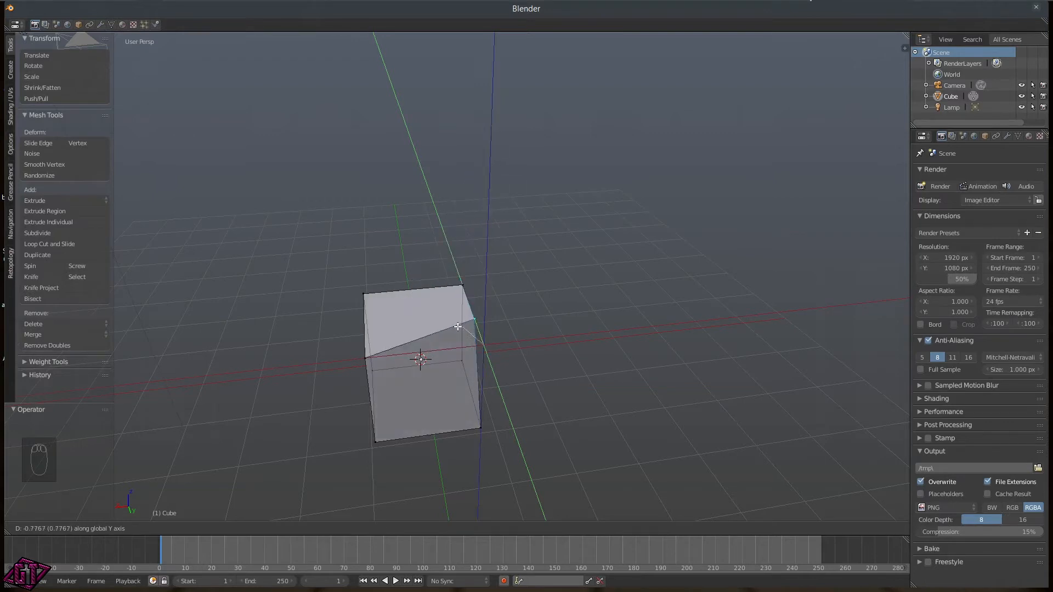
{"action": "key", "text": "z"}
{"action": "key", "text": "y"}
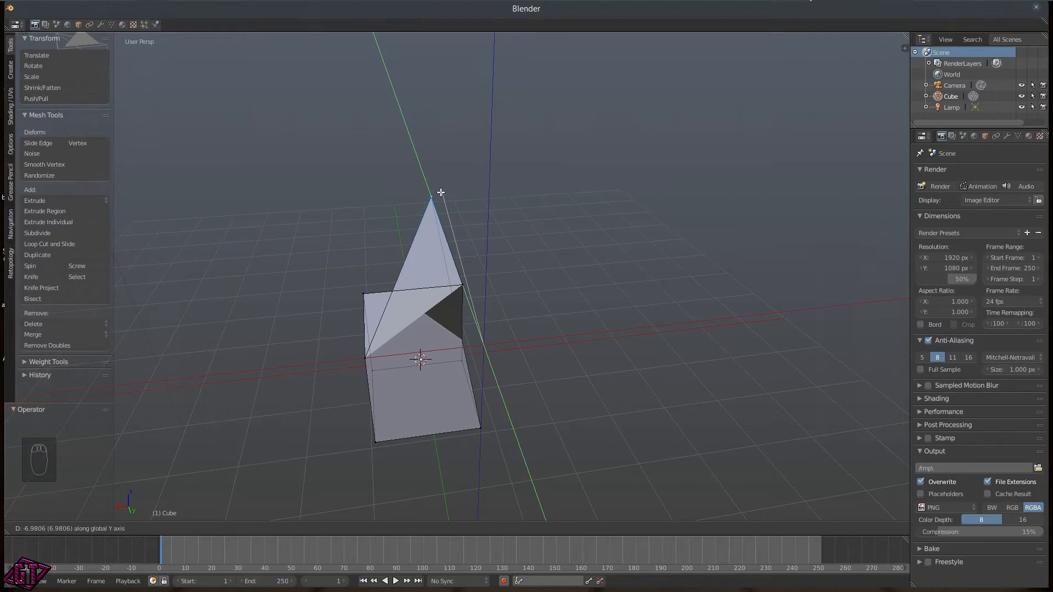
{"action": "key", "text": "x"}
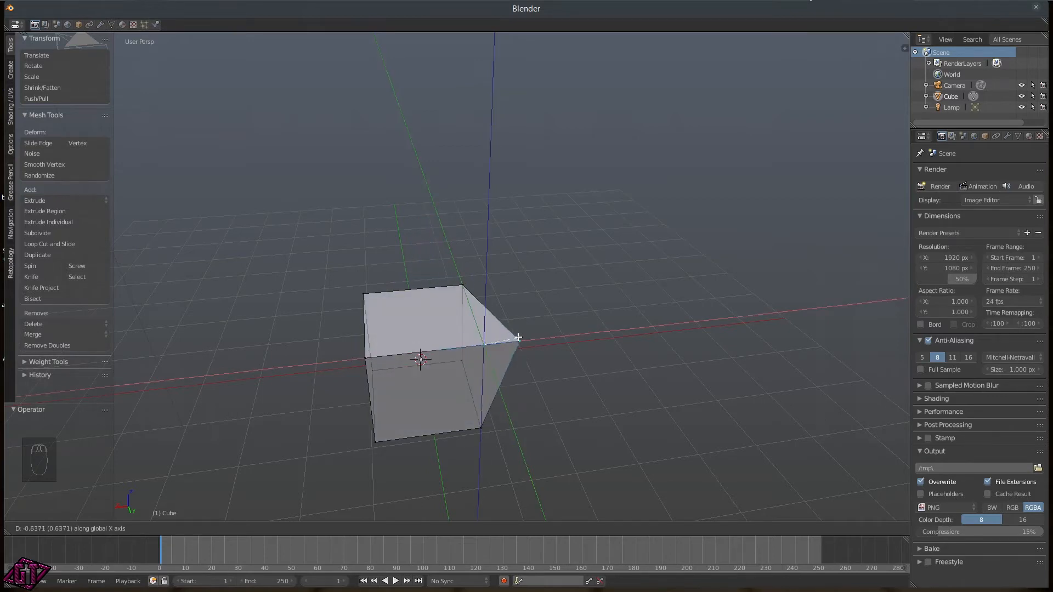
{"action": "key", "text": "z"}
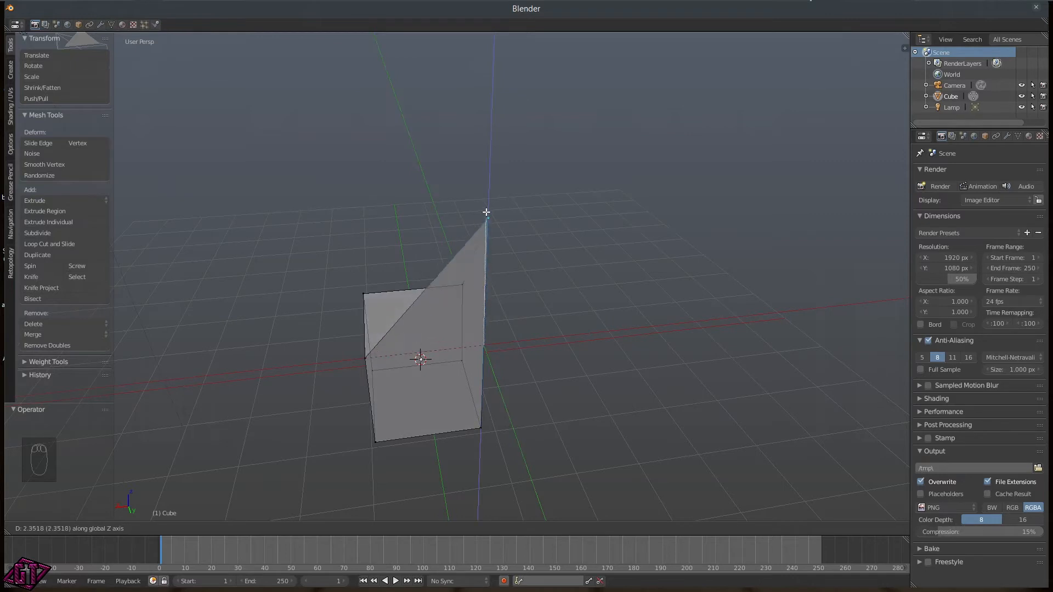
{"action": "left_click", "coordinate": [483, 347]}
- Turn on proportional editing for the cube's mesh
{"action": "key", "text": "ctrl+space"}
{"action": "middle_click_drag", "start_coordinate": [600, 352], "coordinate": [393, 376]}
{"action": "scroll", "coordinate": [481, 386], "scroll_direction": "up", "scroll_amount": 4}
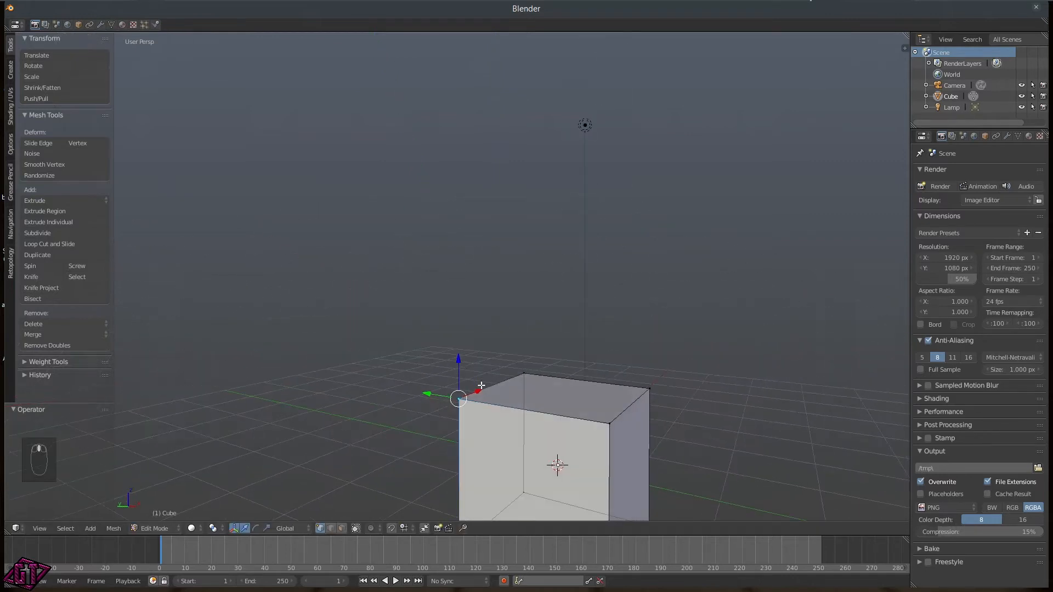
{"action": "scroll", "coordinate": [481, 385], "scroll_direction": "down", "scroll_amount": 4}
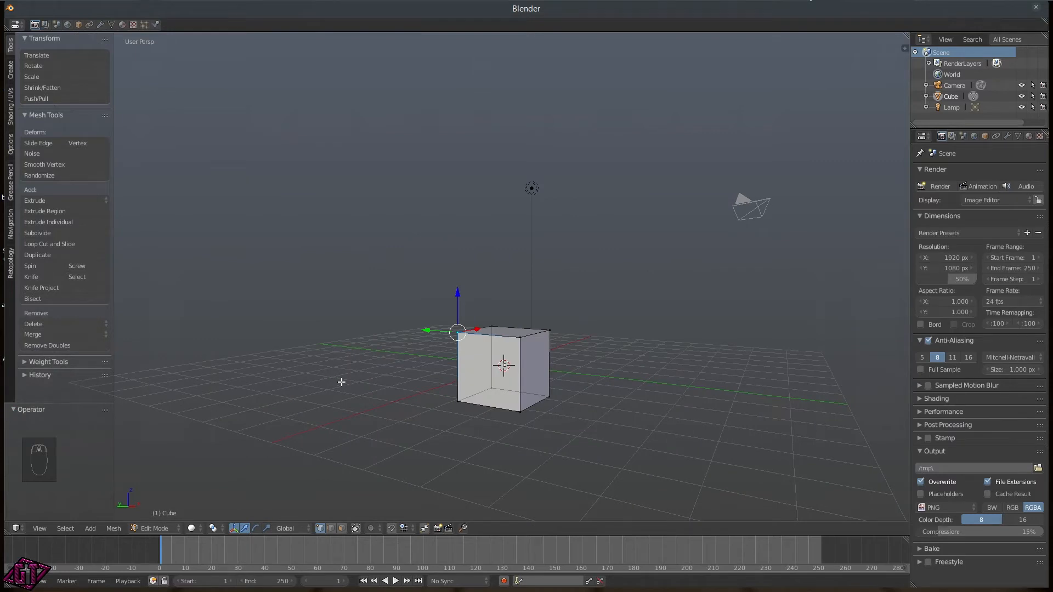
{"action": "middle_click_drag", "start_coordinate": [398, 374], "coordinate": [505, 357]}
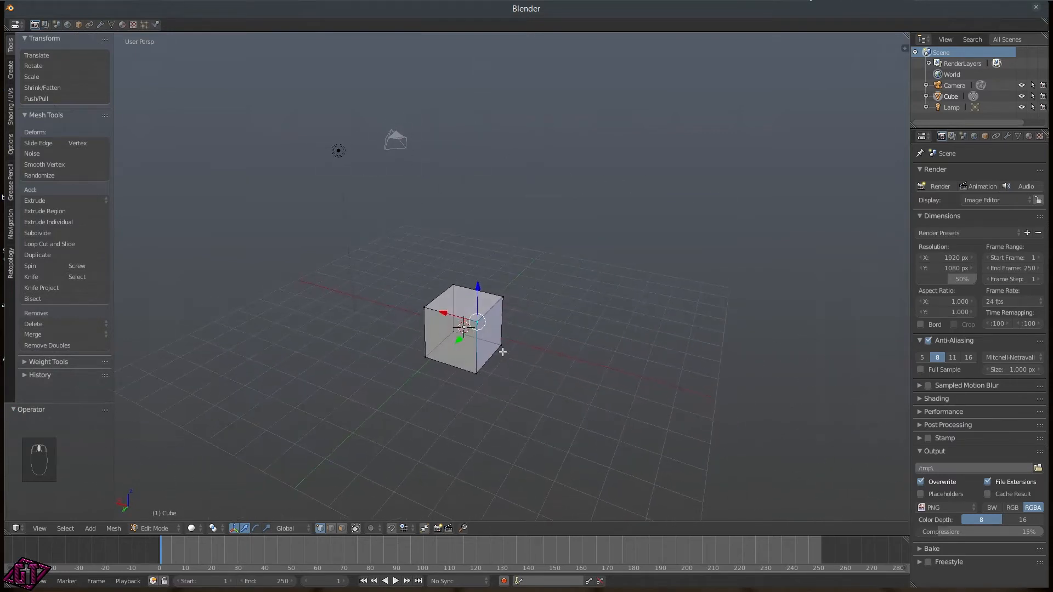
{"action": "key", "text": "shift+o"}
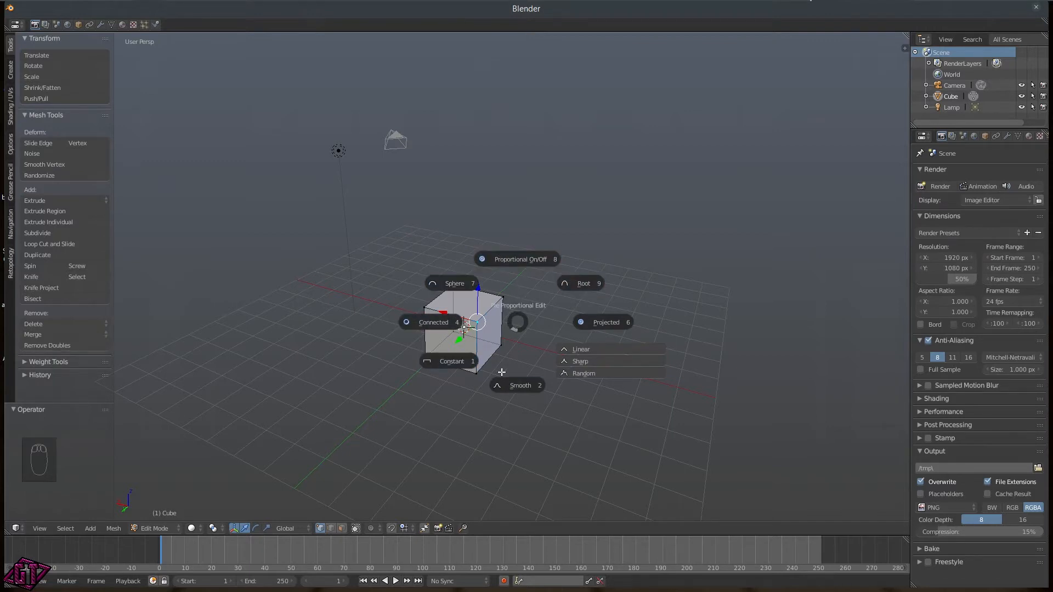
{"action": "left_click", "coordinate": [525, 262]}
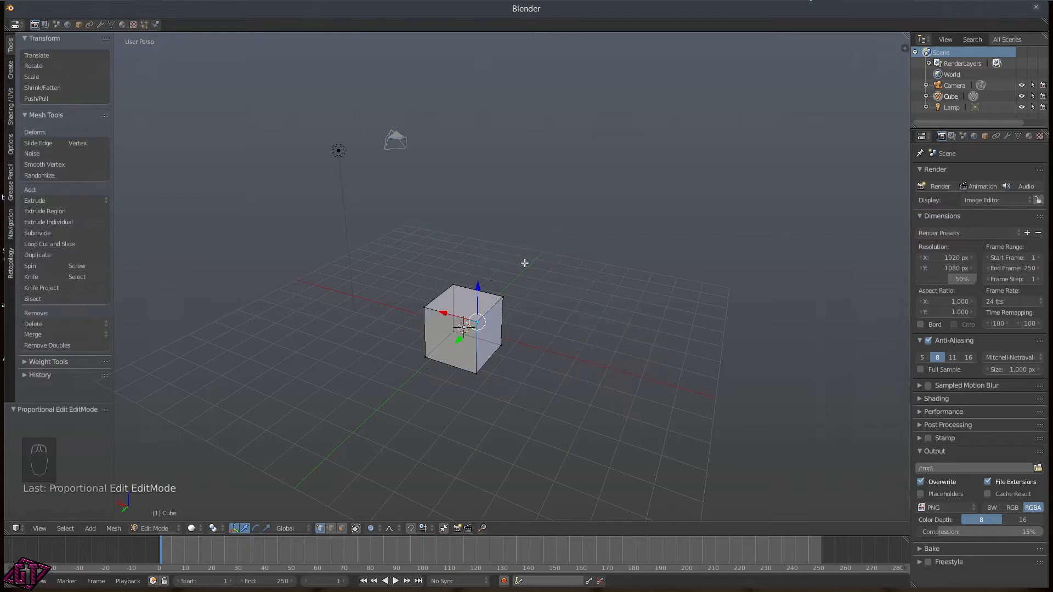
- Try moving the cube's selected top corner vertex with smooth proportional editing at various influence radii, and cancel the move
{"action": "scroll", "coordinate": [492, 316], "scroll_direction": "up", "scroll_amount": 2}
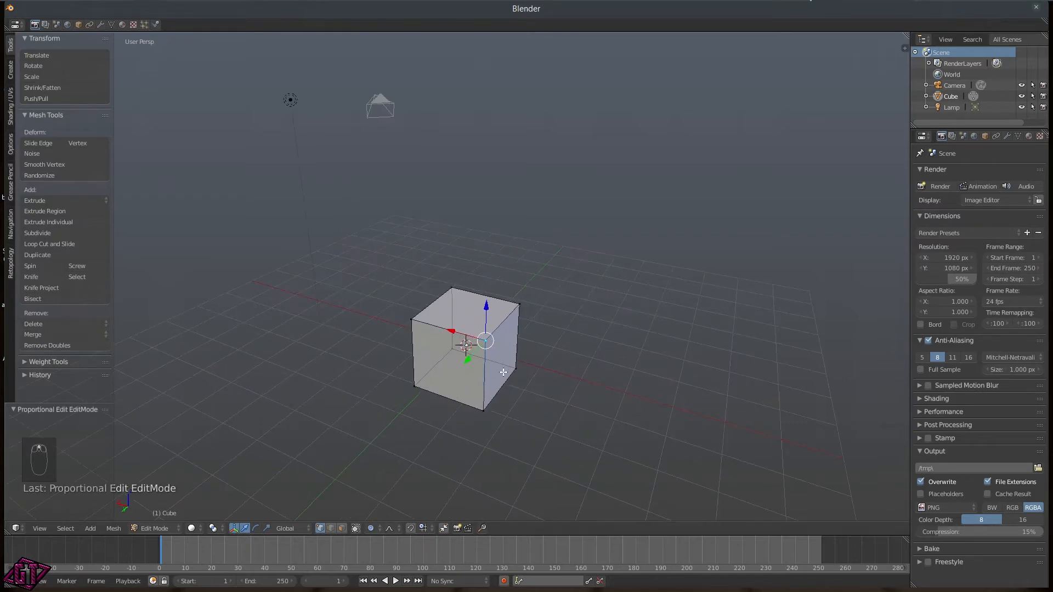
{"action": "key", "text": "g"}
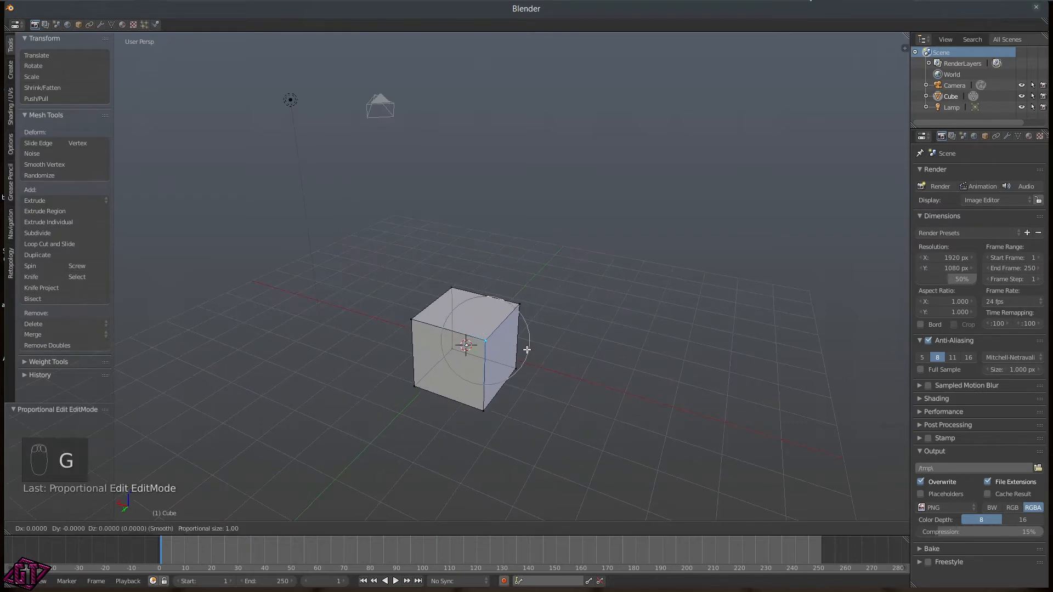
{"action": "scroll", "coordinate": [527, 348], "scroll_direction": "up", "scroll_amount": 17}
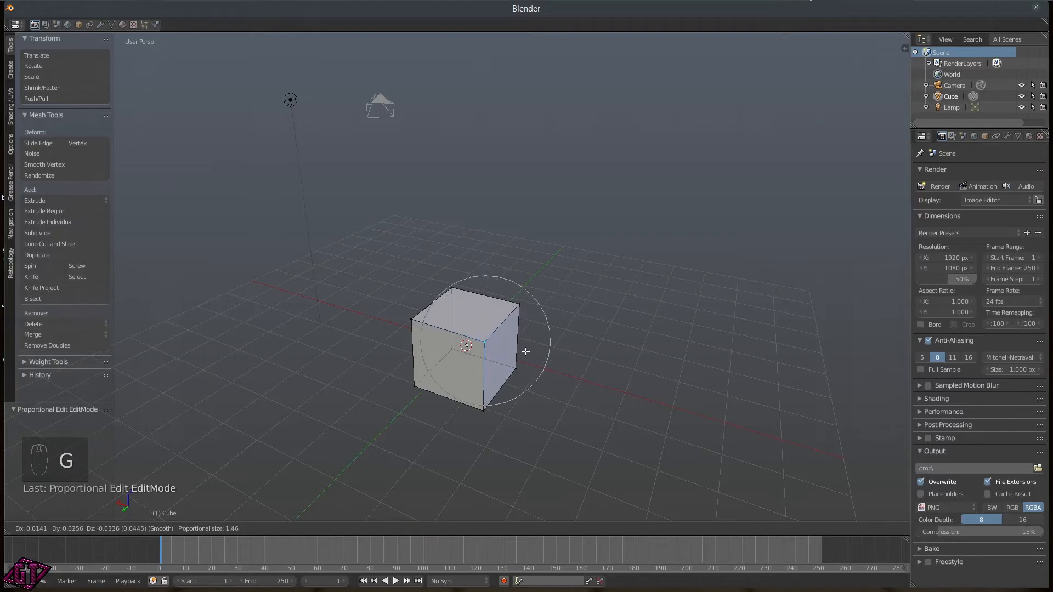
{"action": "scroll", "coordinate": [525, 354], "scroll_direction": "up", "scroll_amount": 1}
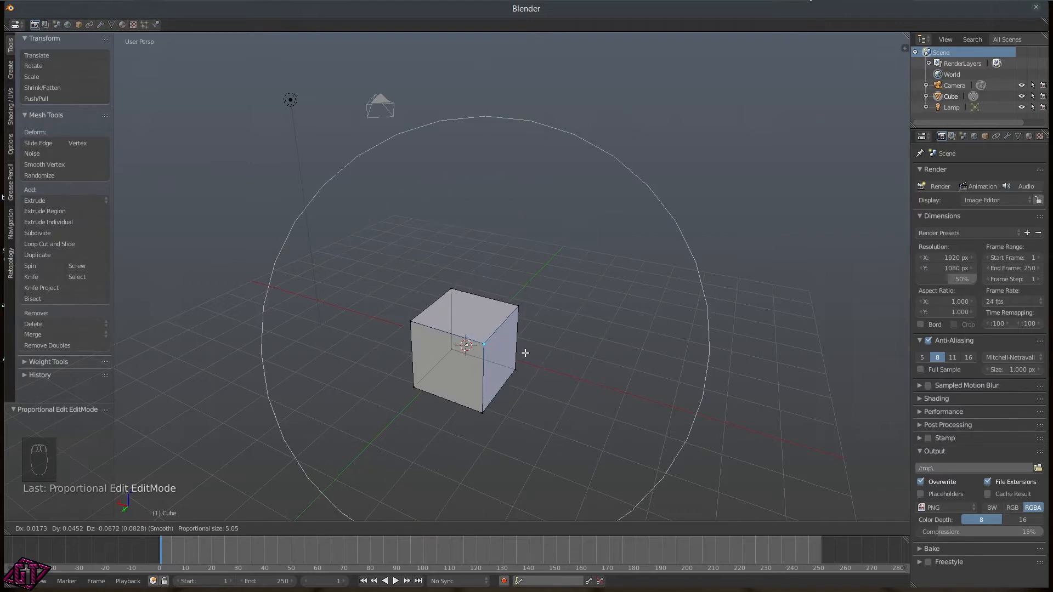
{"action": "scroll", "coordinate": [525, 353], "scroll_direction": "down", "scroll_amount": 18}
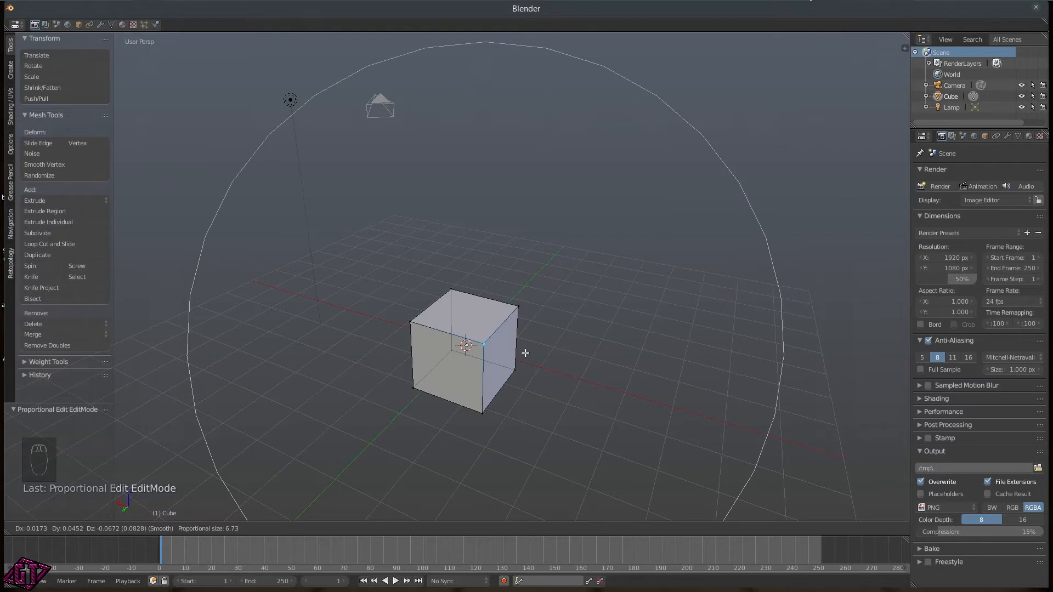
{"action": "scroll", "coordinate": [520, 354], "scroll_direction": "up", "scroll_amount": 10}
{"action": "scroll", "coordinate": [520, 353], "scroll_direction": "up", "scroll_amount": 8}
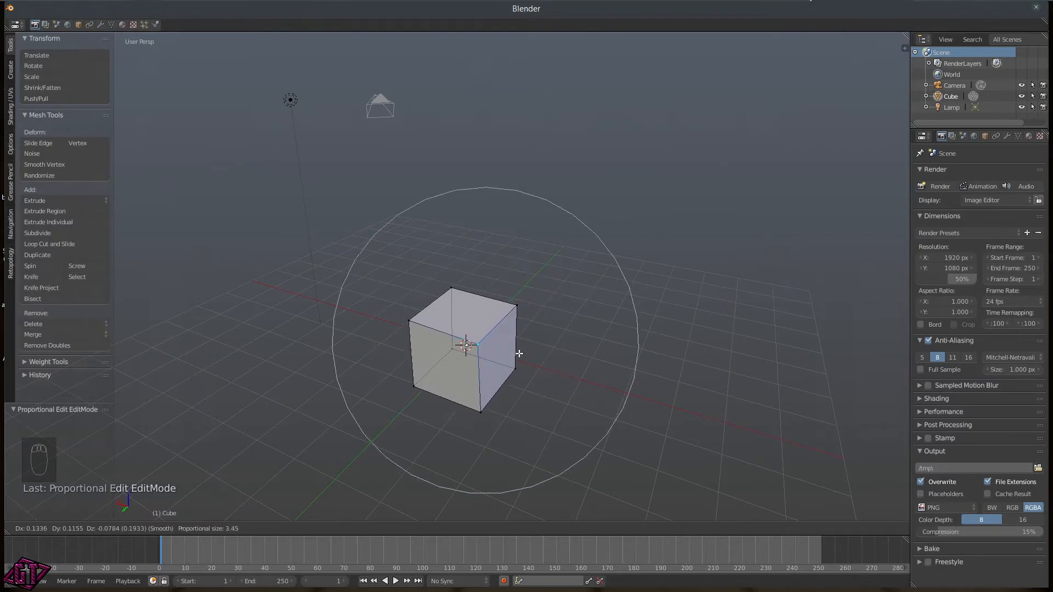
{"action": "scroll", "coordinate": [521, 352], "scroll_direction": "down", "scroll_amount": 7}
{"action": "scroll", "coordinate": [520, 352], "scroll_direction": "down", "scroll_amount": 8}
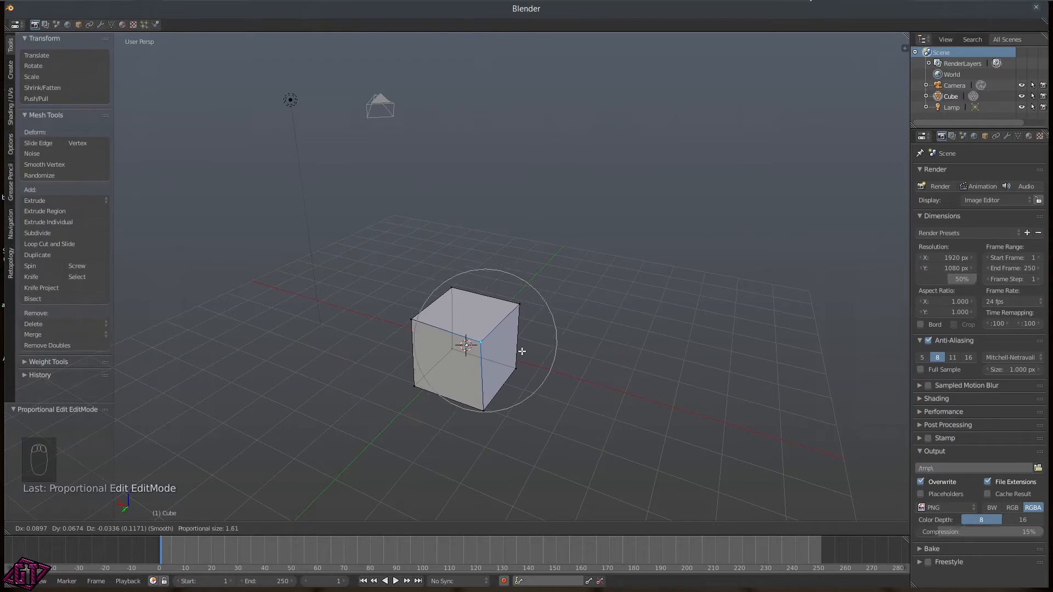
{"action": "left_click", "coordinate": [519, 351]}
- Deselect all of the cube's vertices, select them all, and deselect them again
{"action": "middle_click_drag", "start_coordinate": [542, 381], "coordinate": [522, 380]}
{"action": "scroll", "coordinate": [522, 380], "scroll_direction": "down", "scroll_amount": 4}
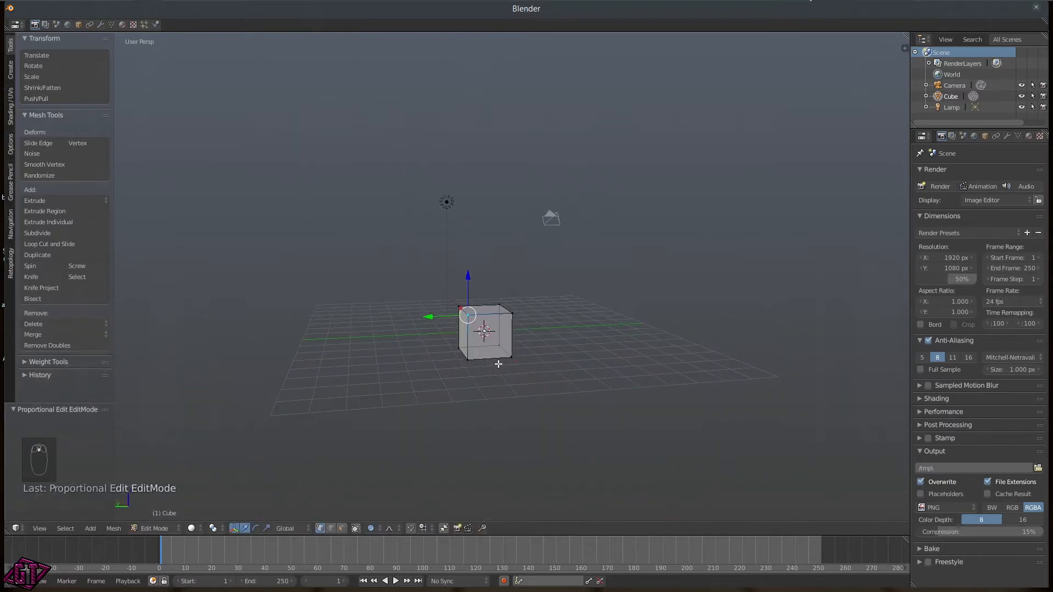
{"action": "key", "text": "a"}
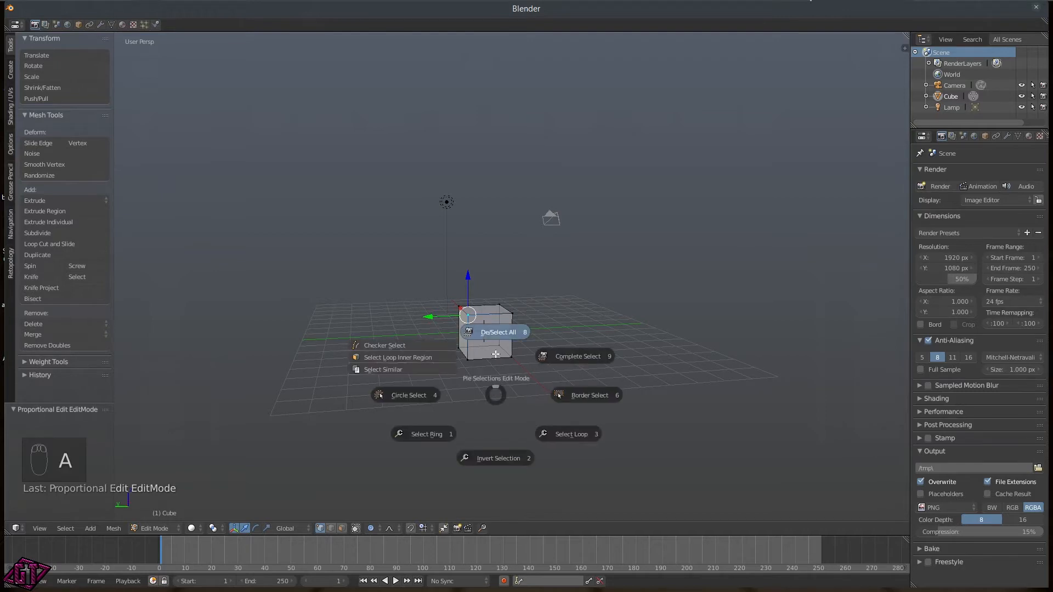
{"action": "left_click", "coordinate": [495, 333]}
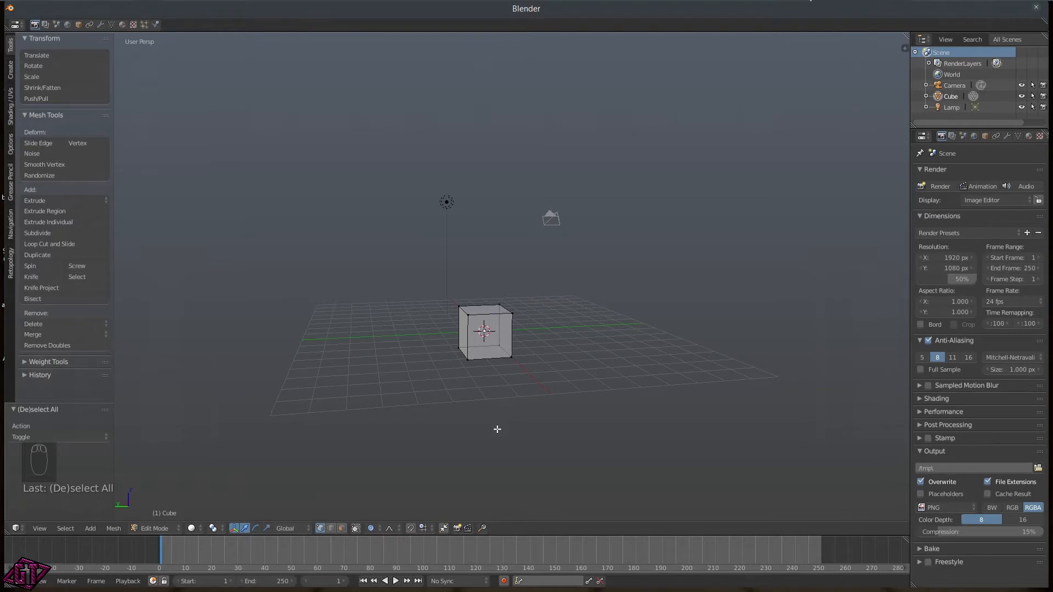
{"action": "key", "text": "a"}
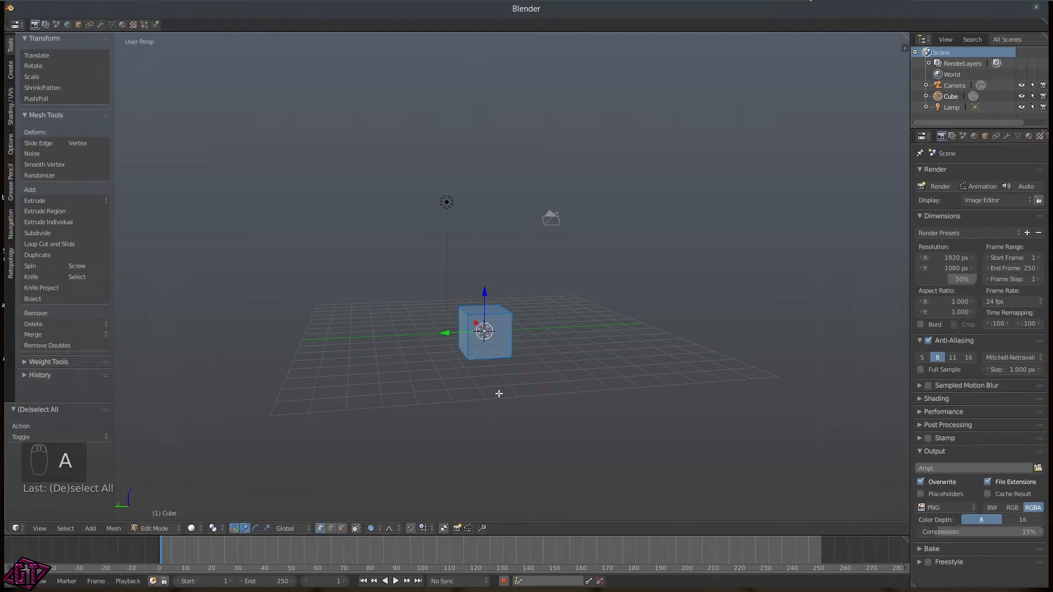
{"action": "key", "text": "a"}
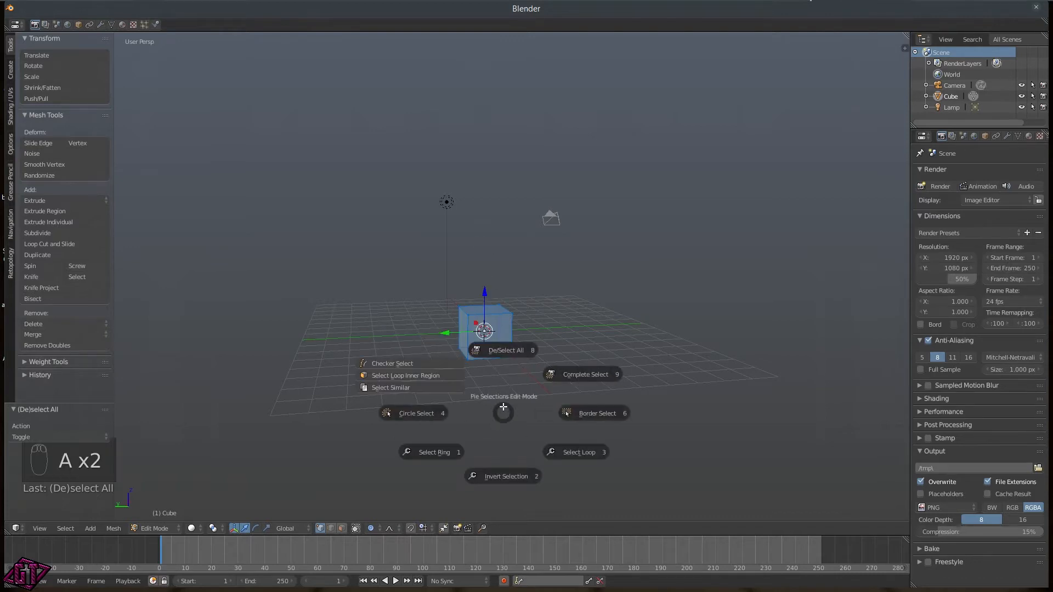
{"action": "left_click", "coordinate": [503, 350]}
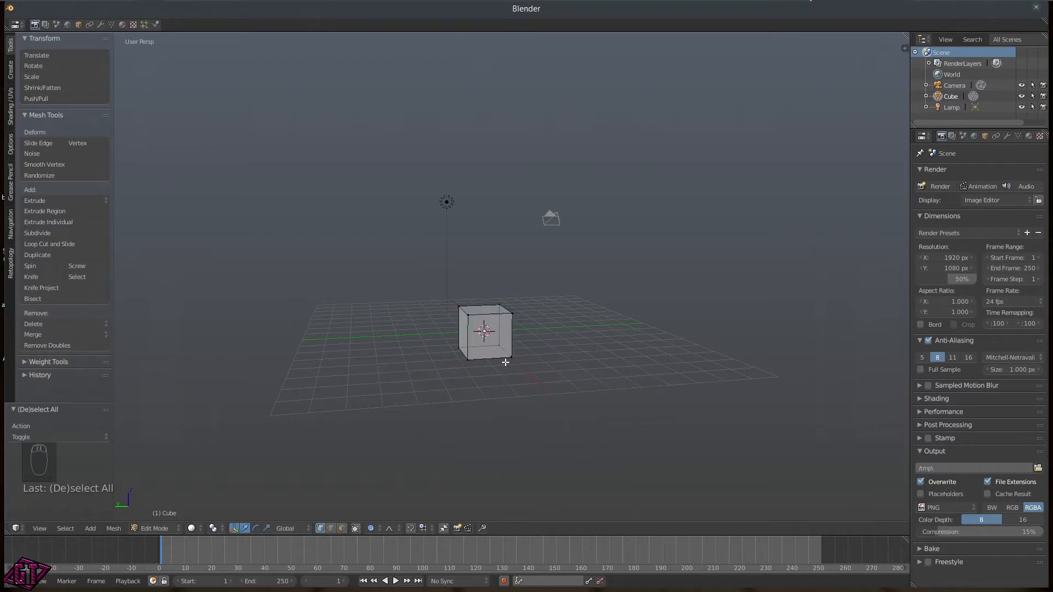
- Select the whole cube mesh and subdivide it with 4 cuts
{"action": "middle_click_drag", "start_coordinate": [493, 355], "coordinate": [496, 400]}
{"action": "key", "text": "a"}
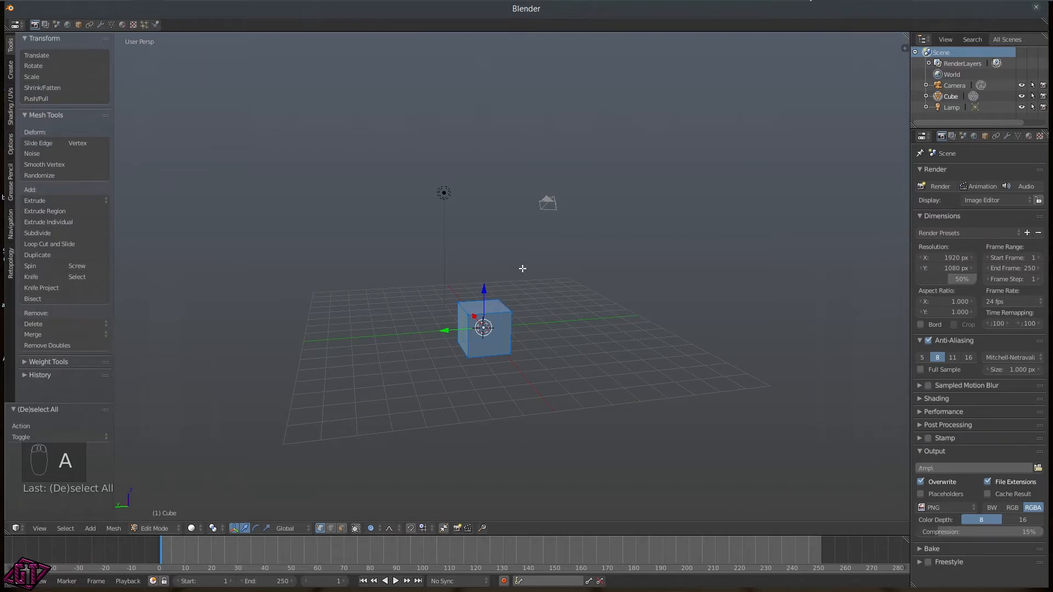
{"action": "key", "text": "w"}
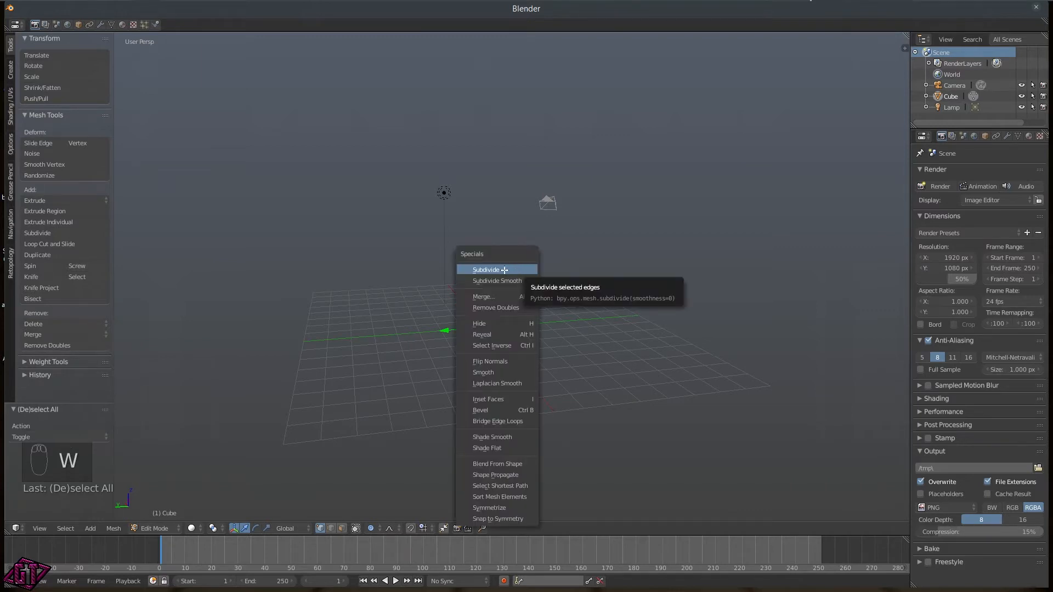
{"action": "left_click", "coordinate": [521, 271]}
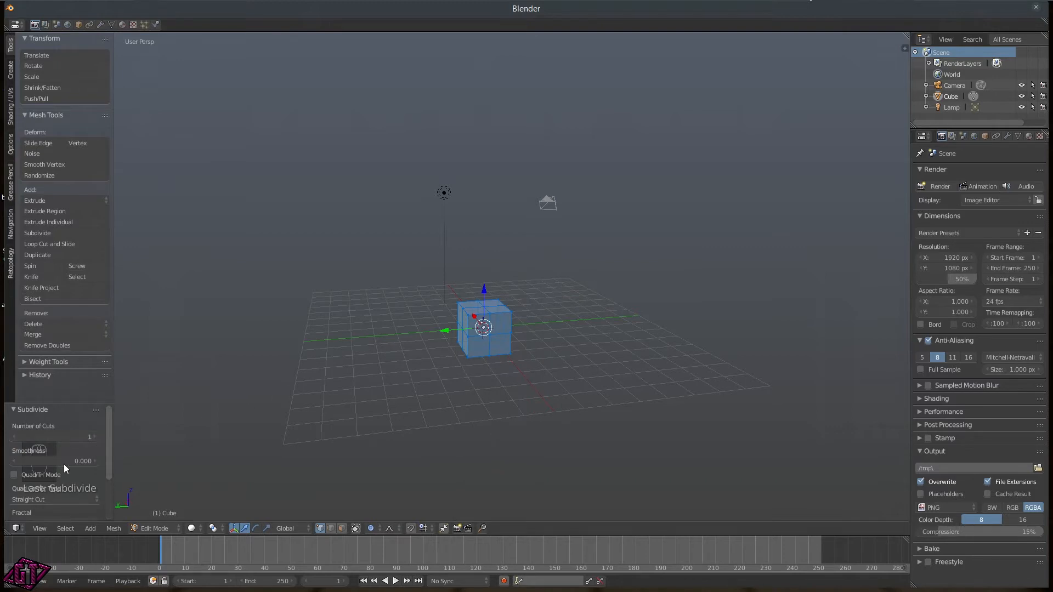
{"action": "left_click", "coordinate": [95, 439]}
{"action": "left_click", "coordinate": [94, 438]}
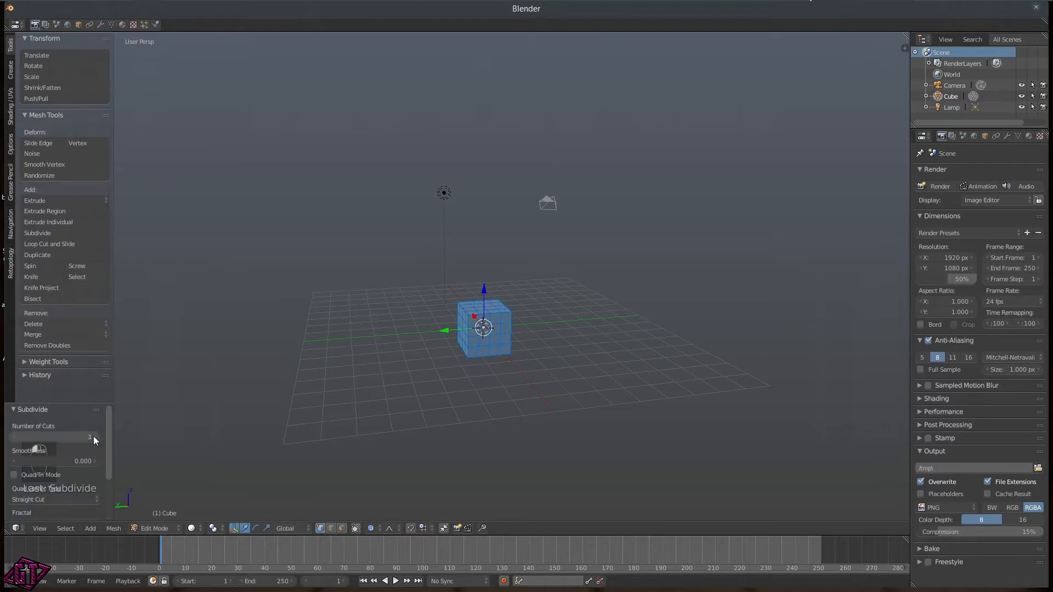
{"action": "left_click", "coordinate": [94, 437]}
- Select a vertex near the middle of a side face, try moving it with smooth proportional editing at different influence radii, and cancel the move
{"action": "scroll", "coordinate": [533, 335], "scroll_direction": "up", "scroll_amount": 5}
{"action": "middle_click_drag", "start_coordinate": [553, 437], "coordinate": [376, 353]}
{"action": "left_click", "coordinate": [498, 315]}
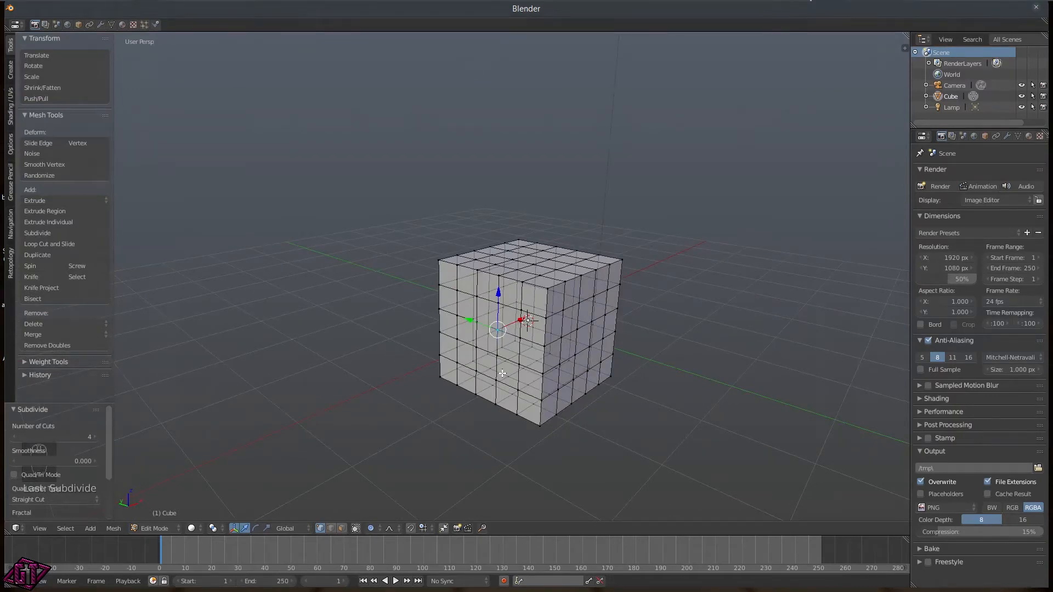
{"action": "scroll", "coordinate": [502, 373], "scroll_direction": "down", "scroll_amount": 2}
{"action": "key", "text": "g"}
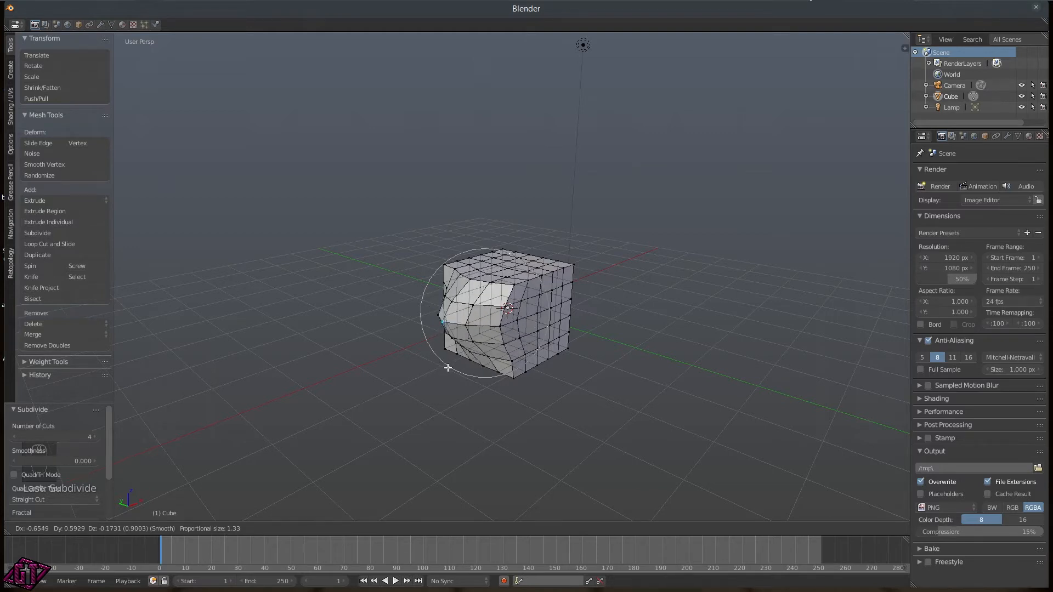
{"action": "scroll", "coordinate": [447, 368], "scroll_direction": "up", "scroll_amount": 5}
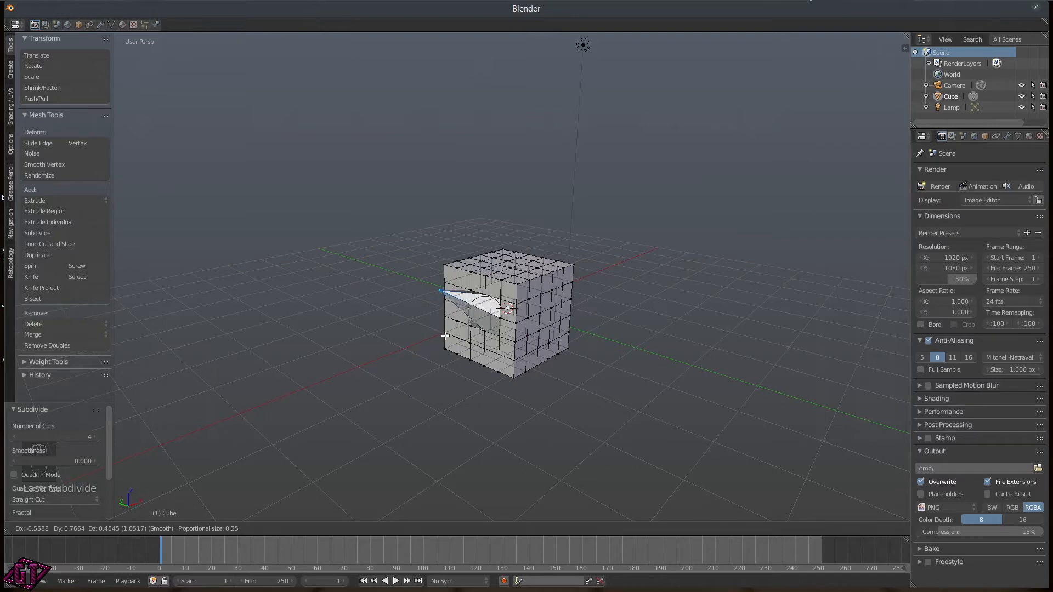
{"action": "scroll", "coordinate": [453, 350], "scroll_direction": "down", "scroll_amount": 11}
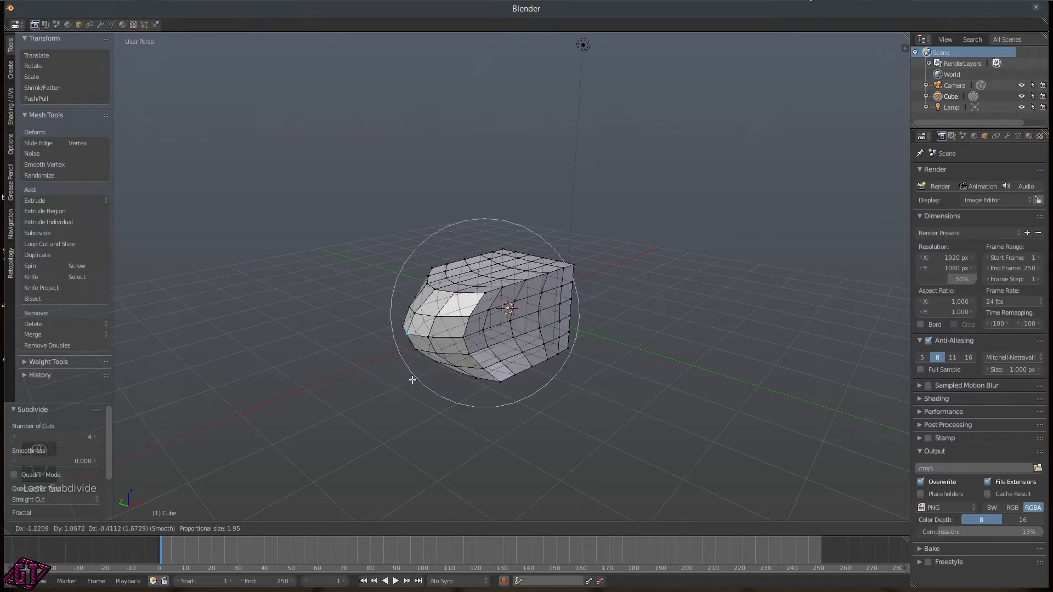
{"action": "scroll", "coordinate": [395, 383], "scroll_direction": "down", "scroll_amount": 3}
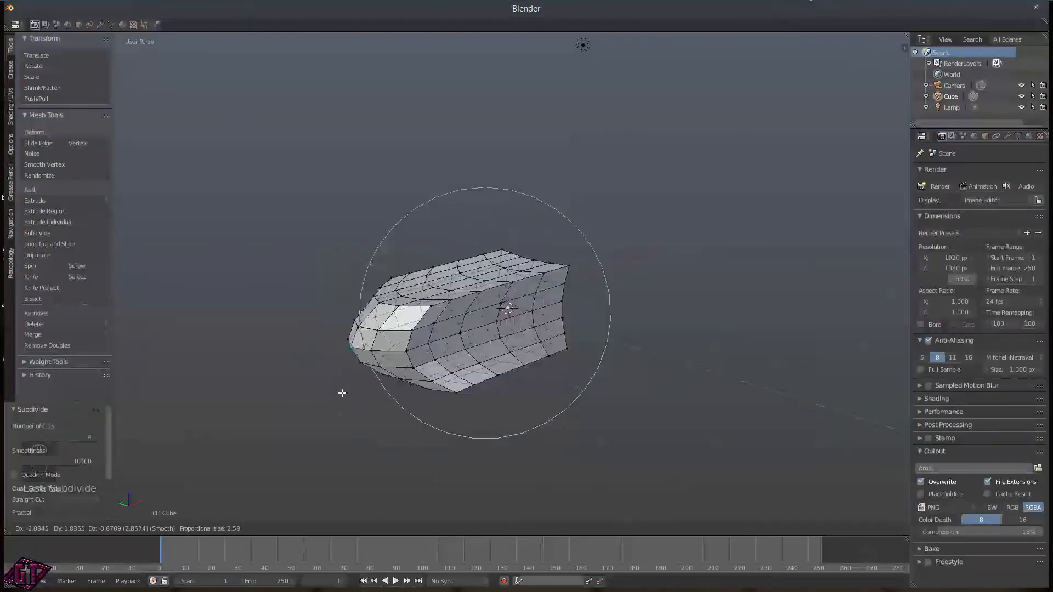
{"action": "scroll", "coordinate": [368, 437], "scroll_direction": "up", "scroll_amount": 5}
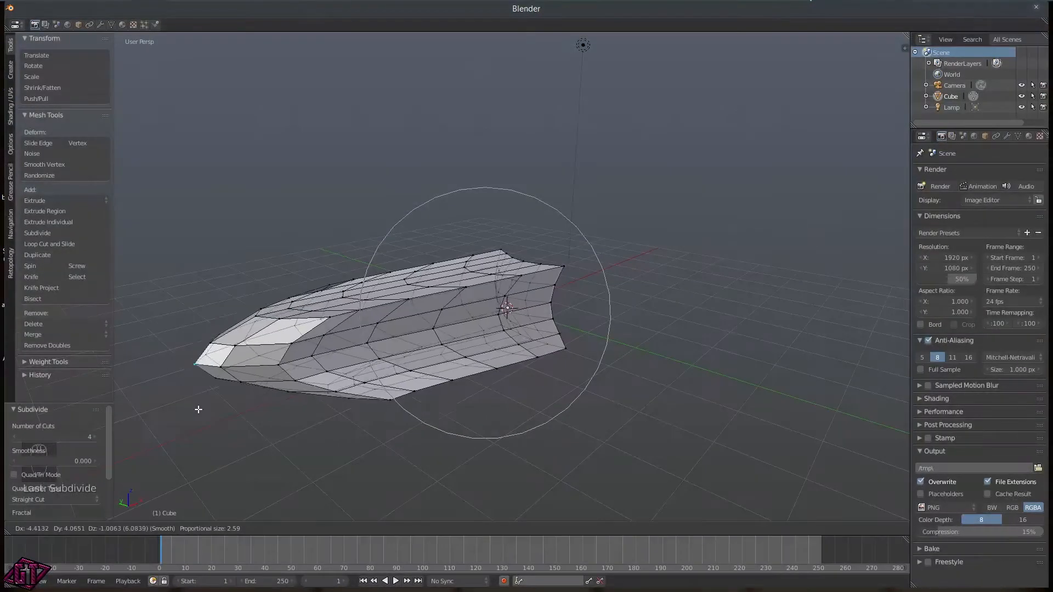
{"action": "scroll", "coordinate": [449, 404], "scroll_direction": "up", "scroll_amount": 14}
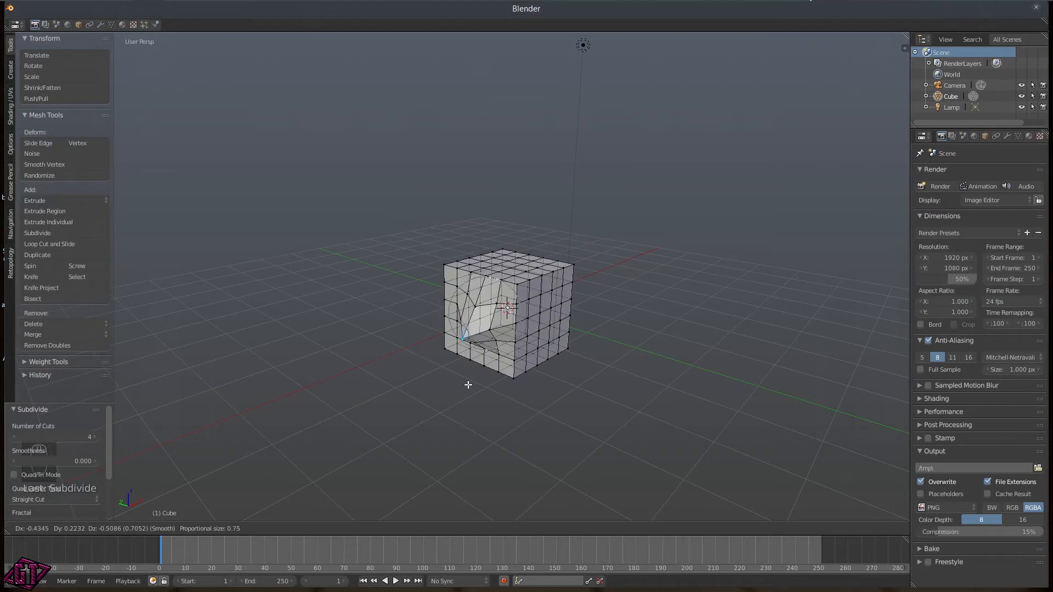
{"action": "right_click", "coordinate": [473, 377]}
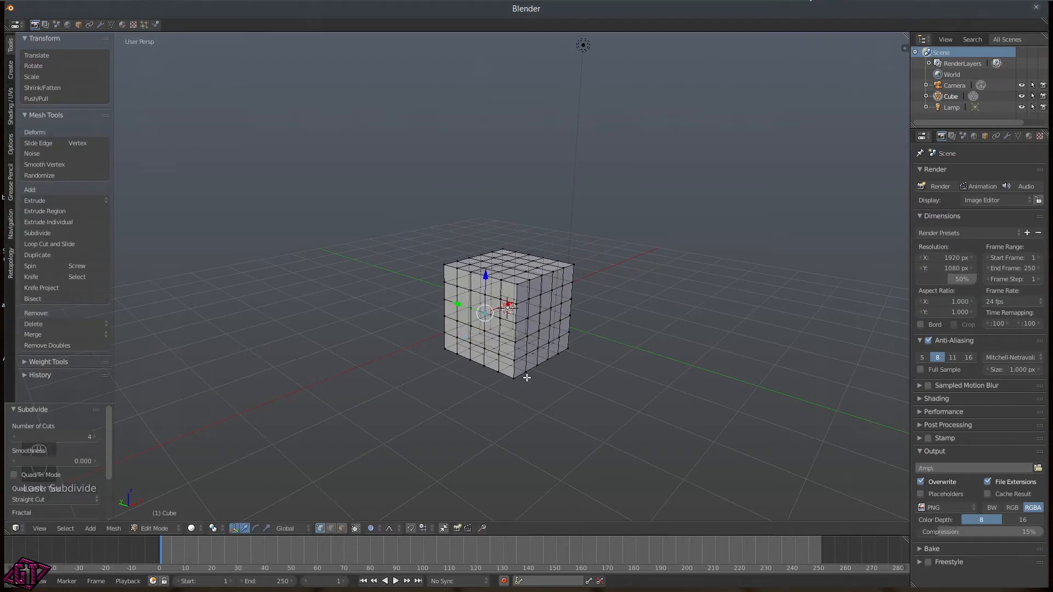
- Set the proportional editing falloff to Smooth and switch it to Constant
{"action": "key", "text": "o"}
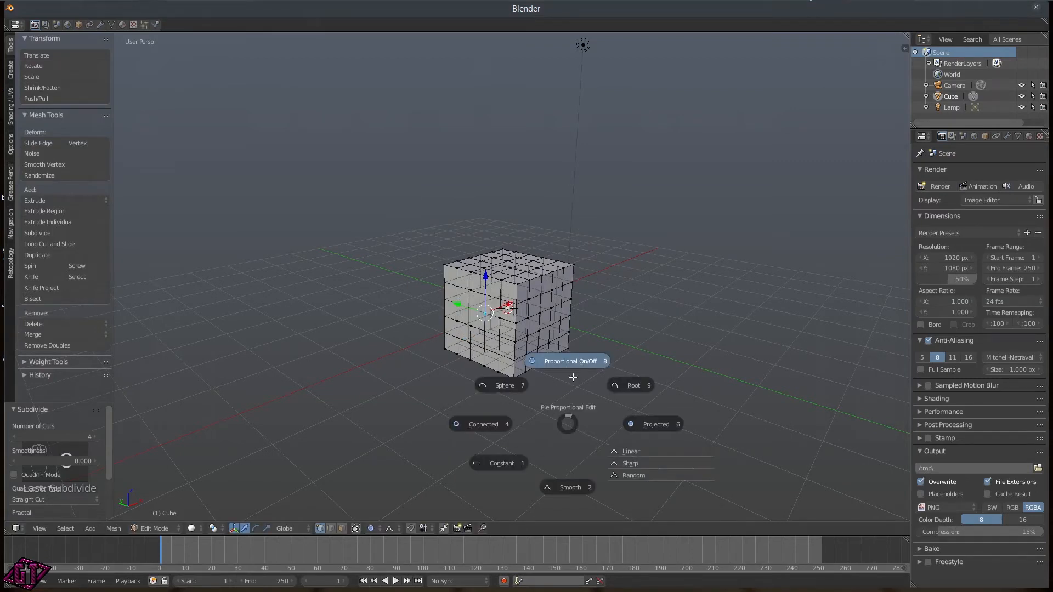
{"action": "left_click", "coordinate": [568, 488]}
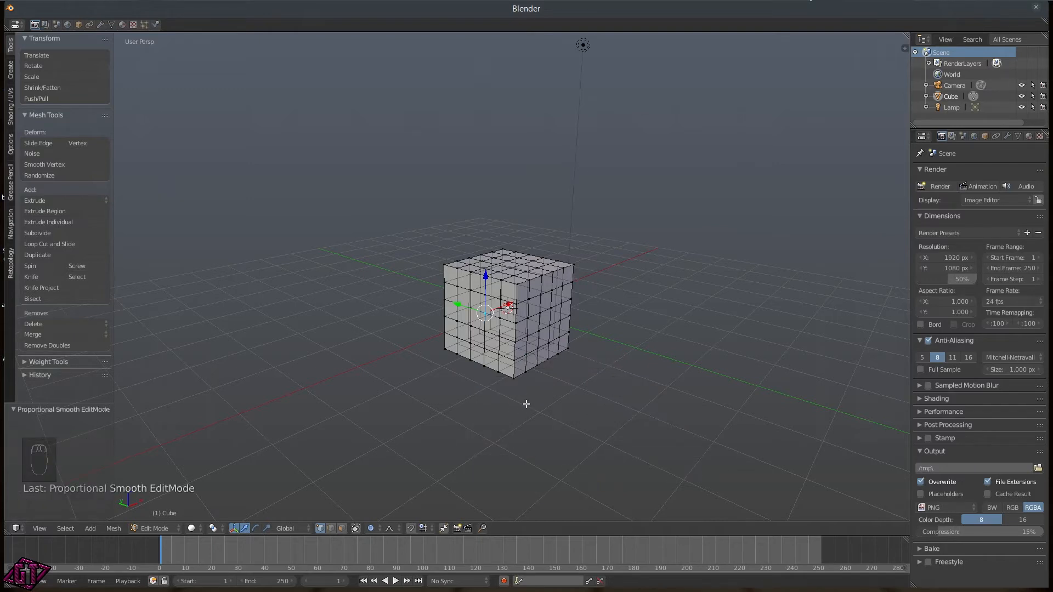
{"action": "key", "text": "o"}
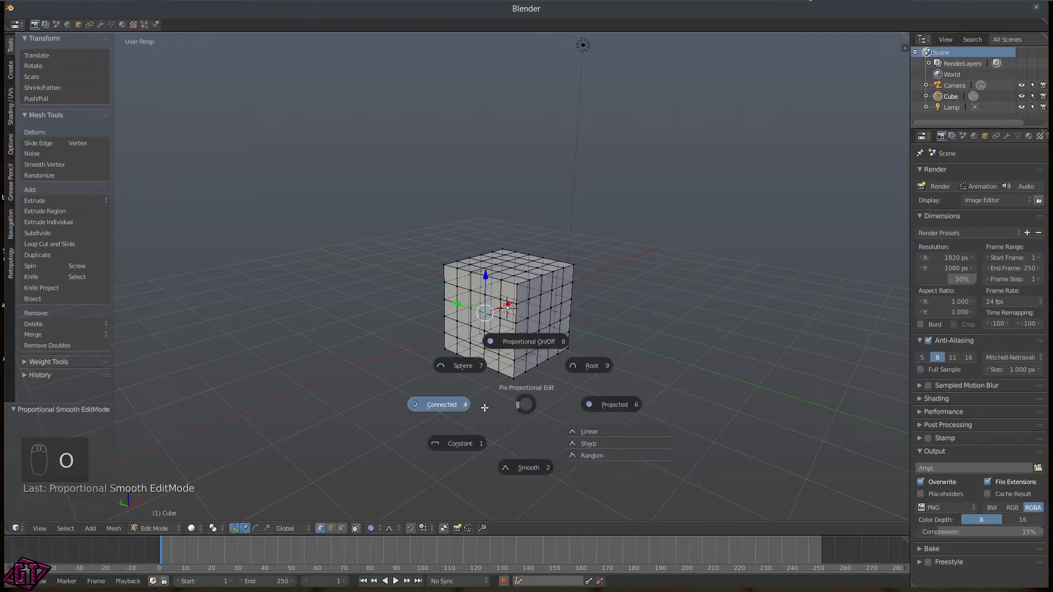
{"action": "left_click", "coordinate": [460, 443]}
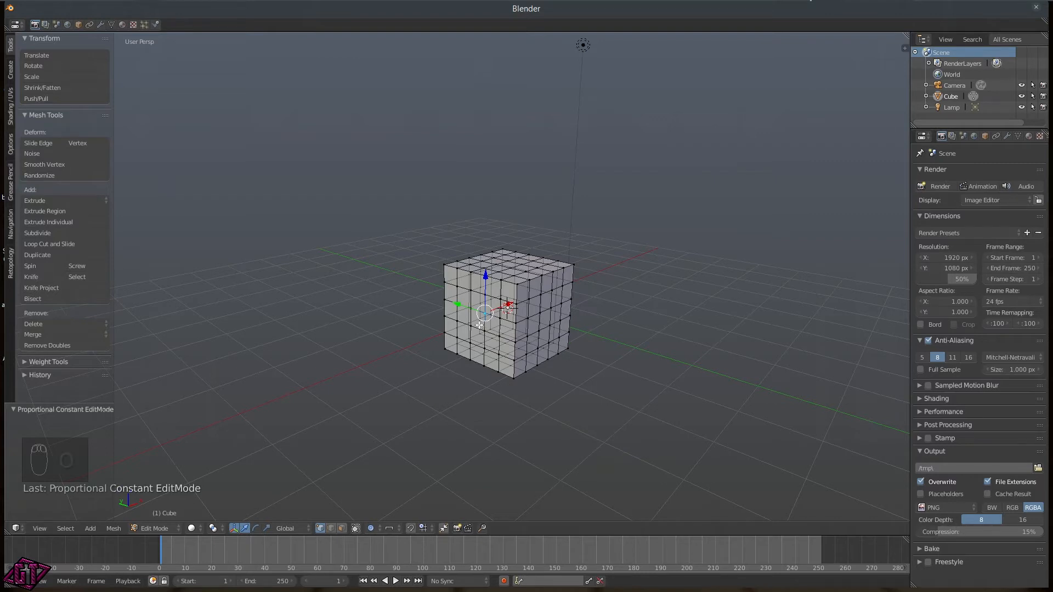
- Try moving the selected side-face vertex with Constant falloff at several influence radii, and cancel the move
{"action": "key", "text": "g"}
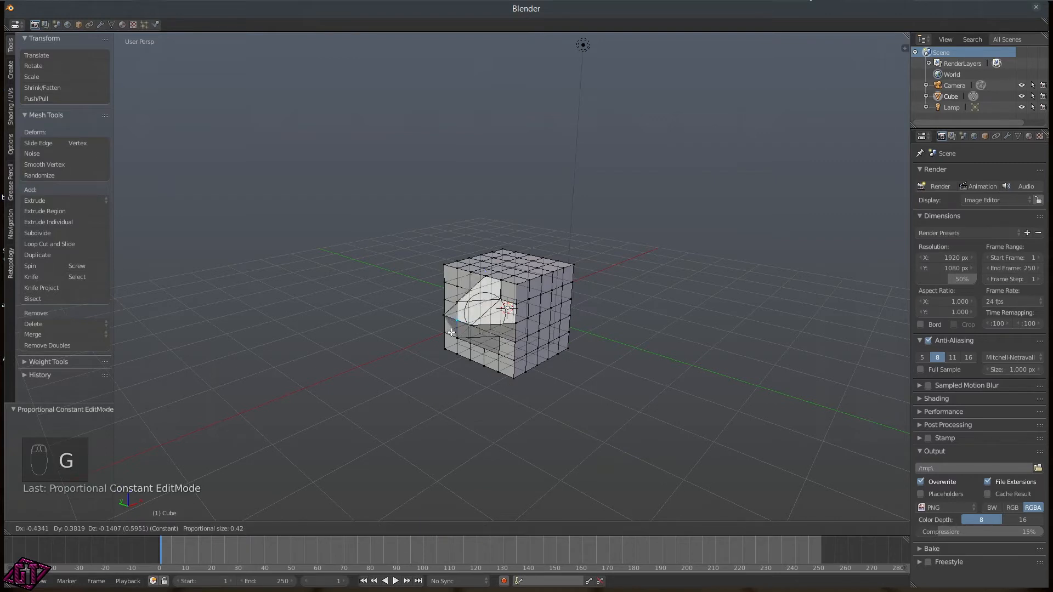
{"action": "scroll", "coordinate": [455, 332], "scroll_direction": "down", "scroll_amount": 7}
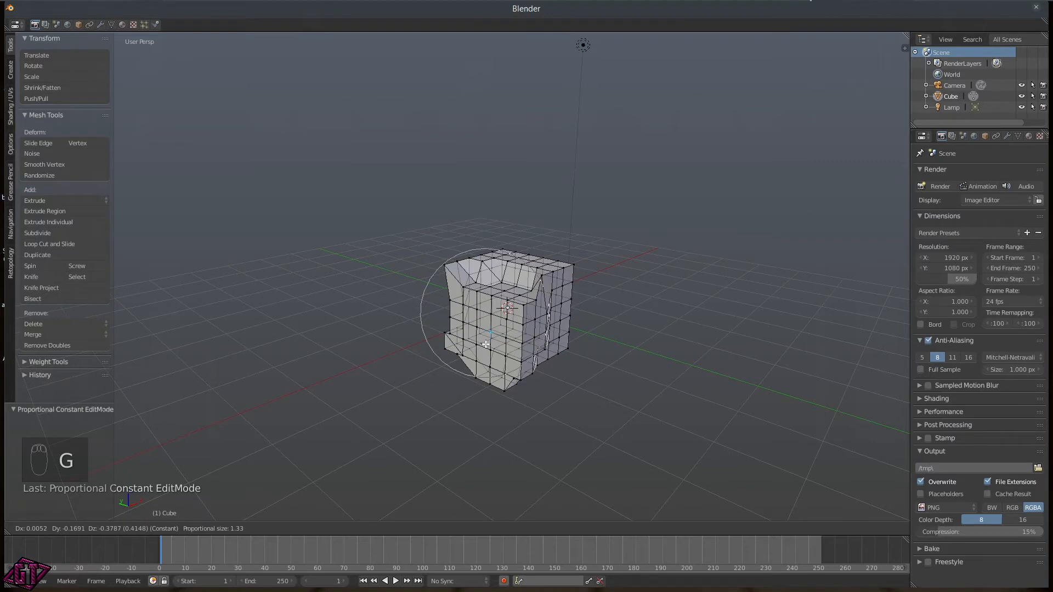
{"action": "scroll", "coordinate": [477, 334], "scroll_direction": "up", "scroll_amount": 4}
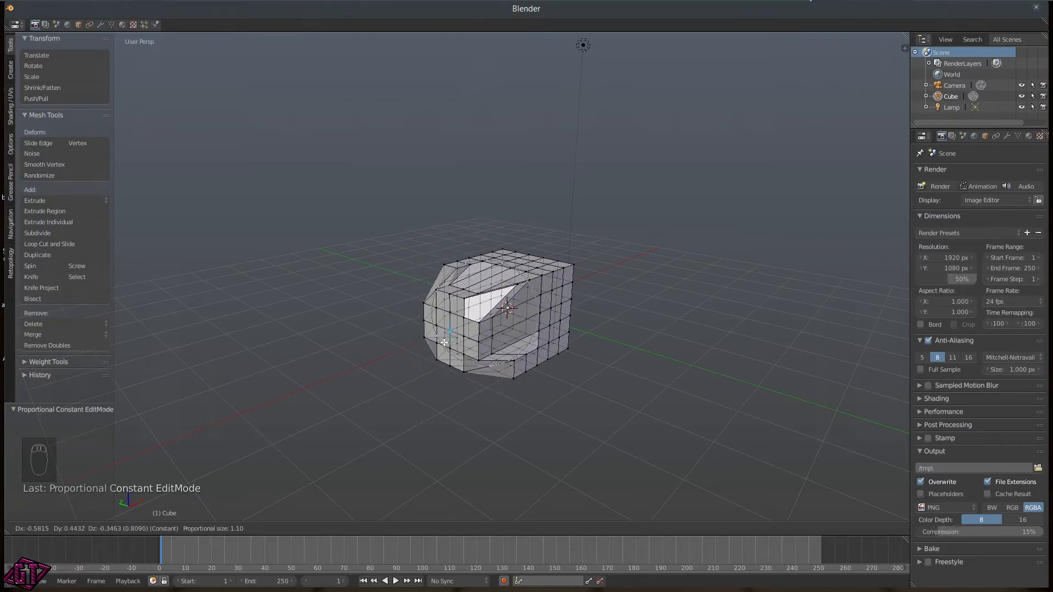
{"action": "scroll", "coordinate": [461, 325], "scroll_direction": "up", "scroll_amount": 4}
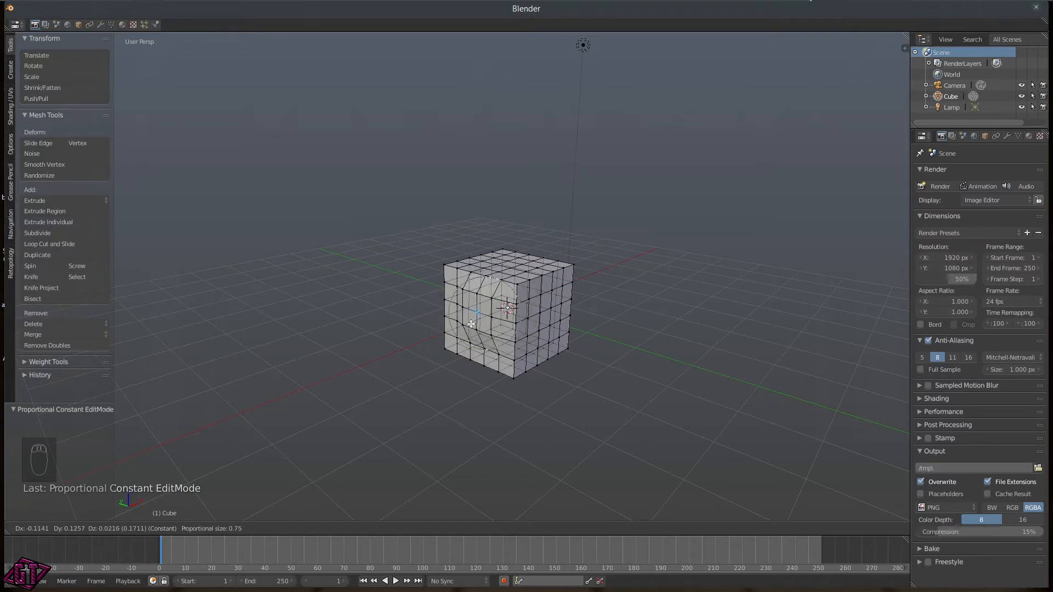
{"action": "right_click", "coordinate": [470, 324]}
- Try moving the selected side-face vertex along the global X axis with Constant falloff at several influence radii, and cancel the move
{"action": "key", "text": "g"}
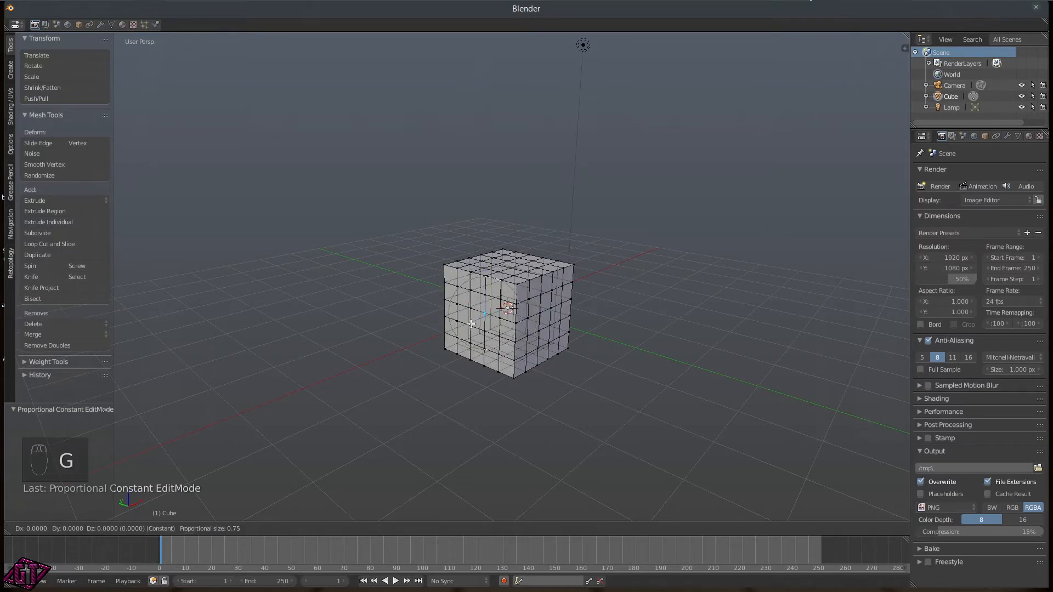
{"action": "key", "text": "x"}
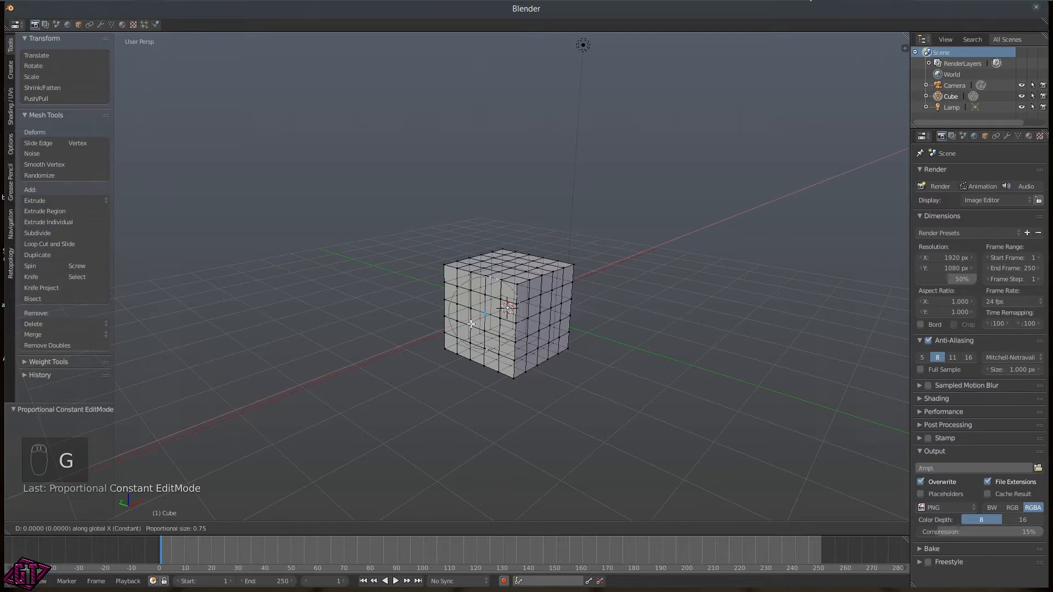
{"action": "scroll", "coordinate": [455, 326], "scroll_direction": "down", "scroll_amount": 3}
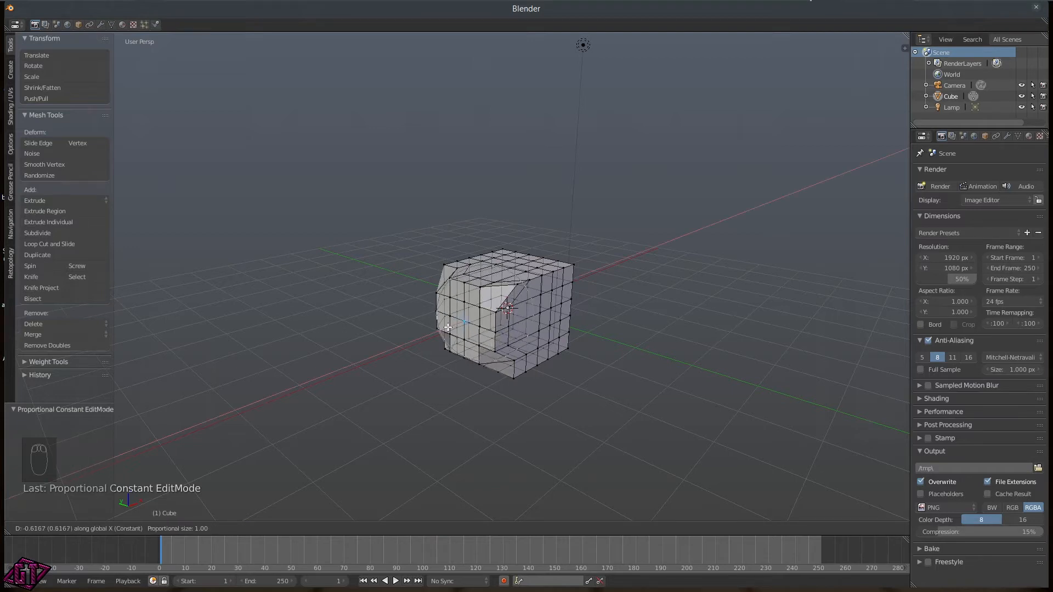
{"action": "scroll", "coordinate": [431, 328], "scroll_direction": "up", "scroll_amount": 1}
{"action": "scroll", "coordinate": [429, 328], "scroll_direction": "up", "scroll_amount": 1}
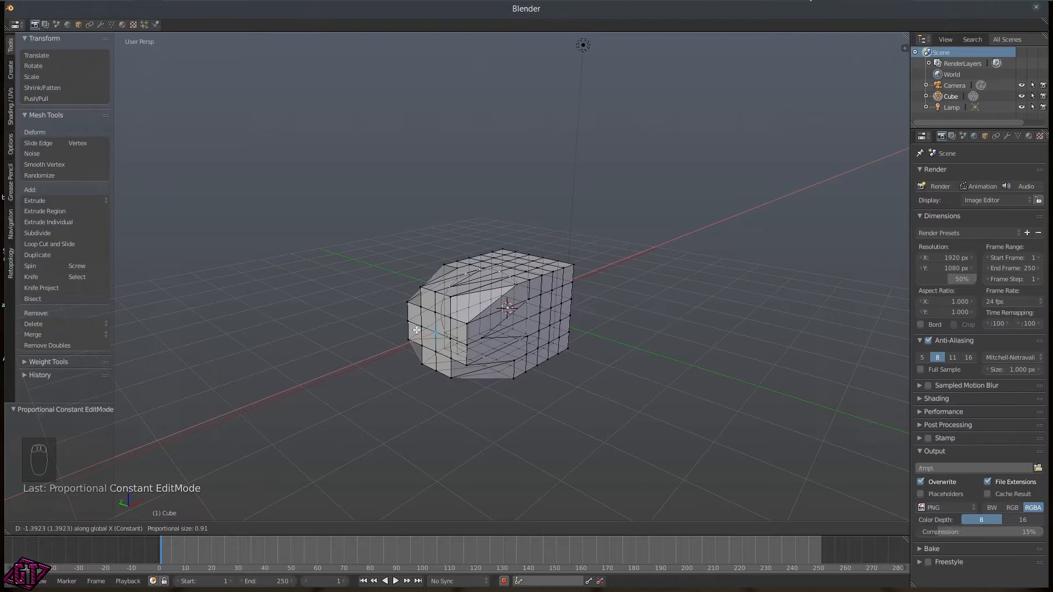
{"action": "scroll", "coordinate": [426, 327], "scroll_direction": "down", "scroll_amount": 1}
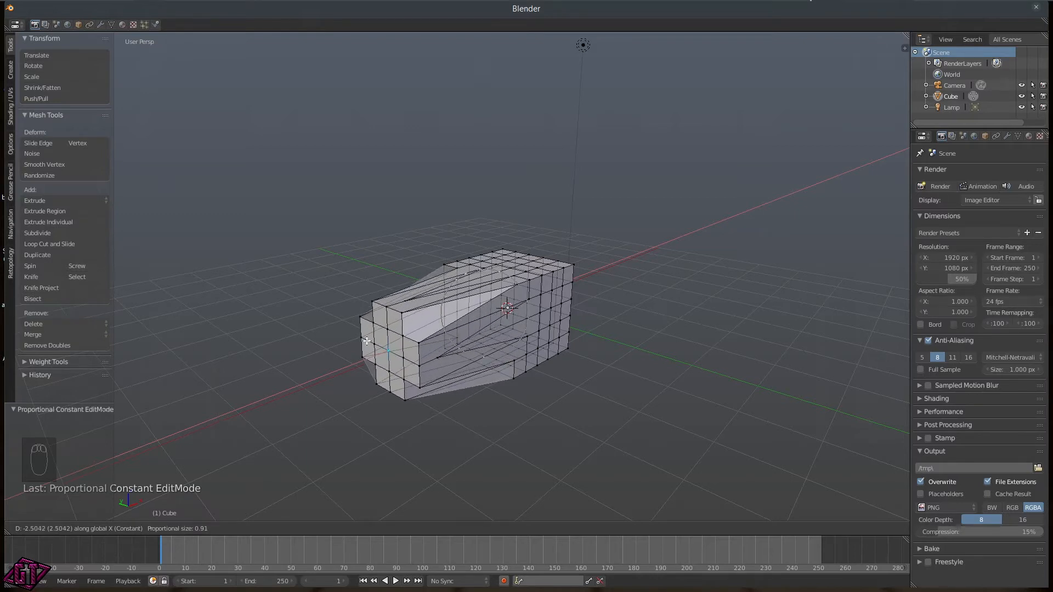
{"action": "key", "text": "Escape"}
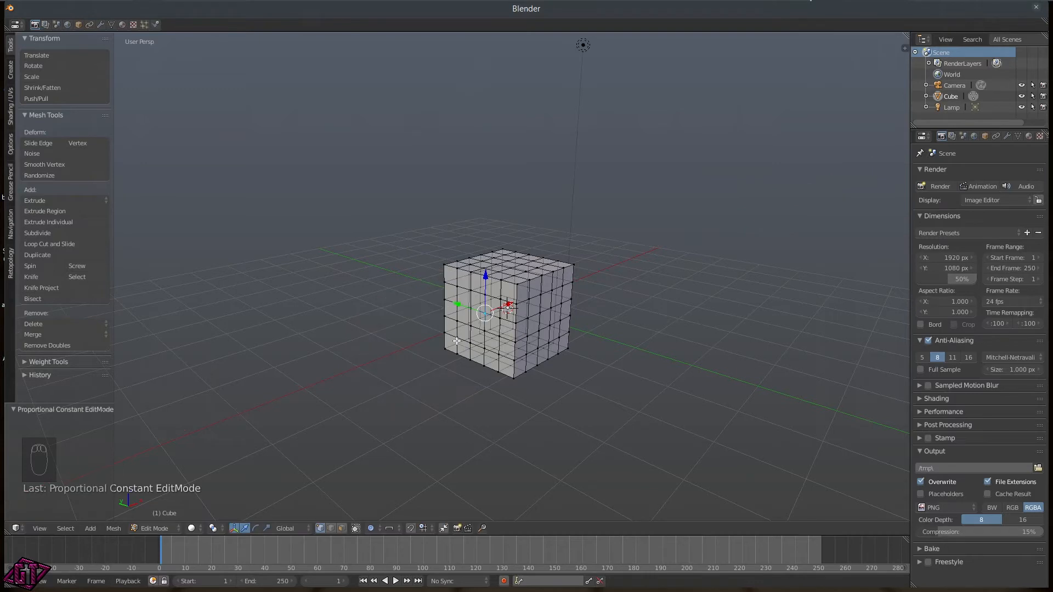
- Switch the proportional editing falloff to Sphere, try moving the selected side-face vertex freely, and cancel the move
{"action": "key", "text": "o"}
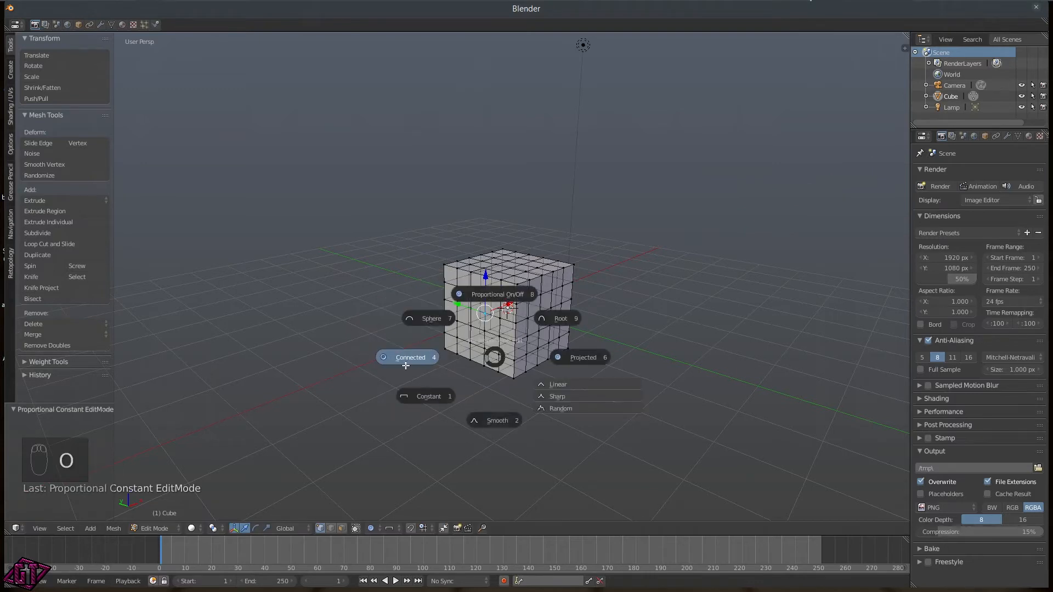
{"action": "left_click", "coordinate": [435, 319]}
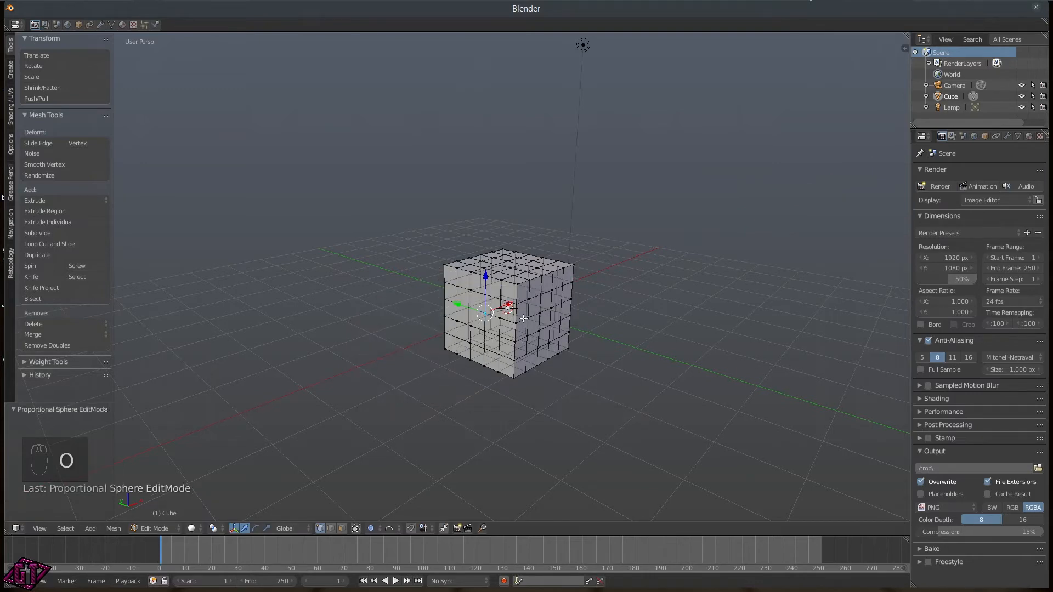
{"action": "key", "text": "g"}
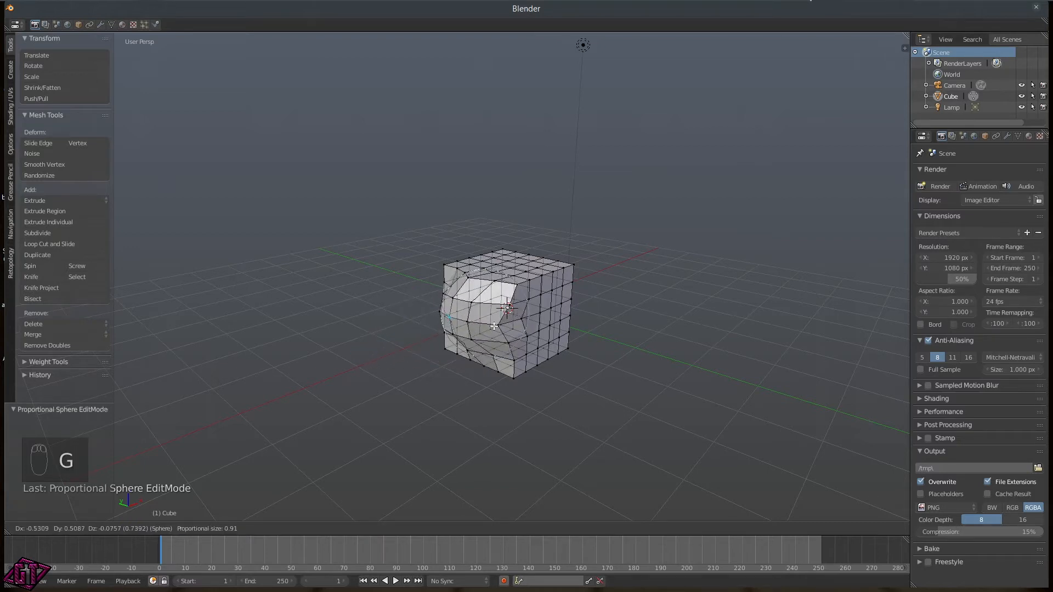
{"action": "right_click", "coordinate": [519, 331]}
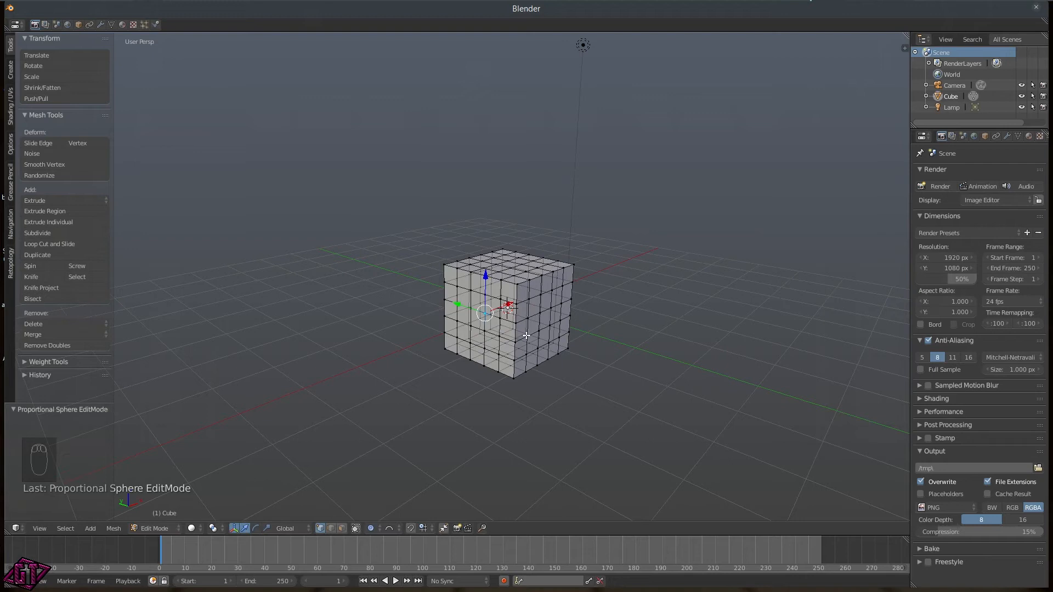
- Set the proportional editing falloff back to Smooth
{"action": "key", "text": "o"}
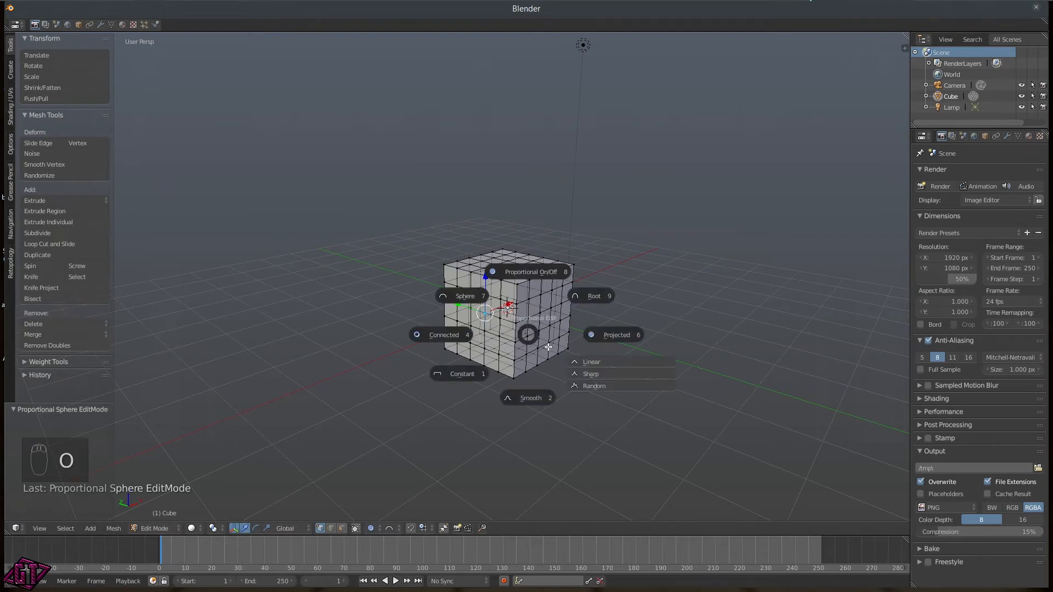
{"action": "left_click", "coordinate": [541, 398]}
{"action": "middle_click_drag", "start_coordinate": [582, 260], "coordinate": [449, 300]}
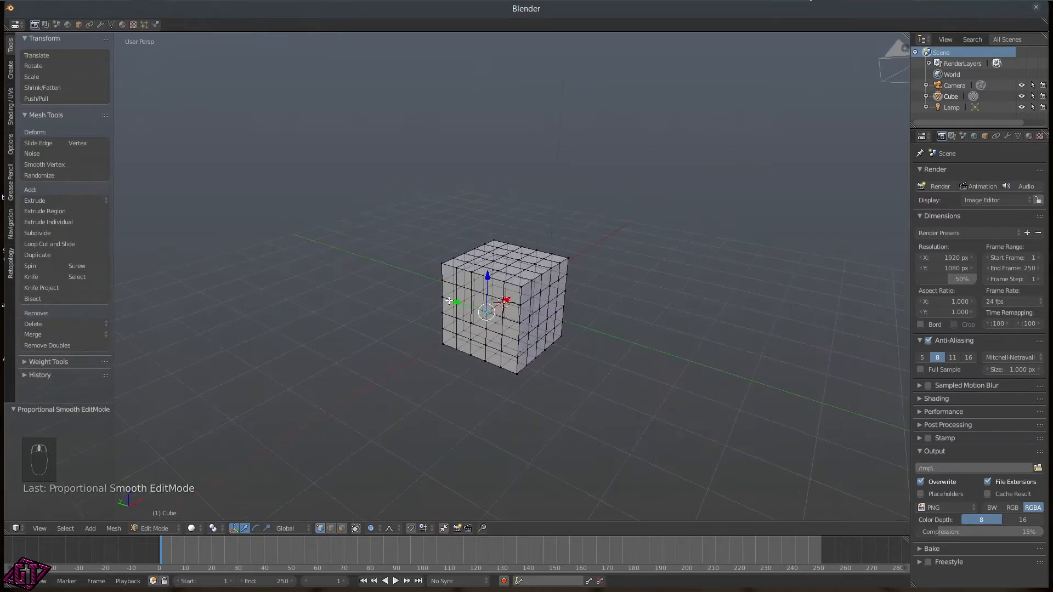
{"action": "key", "text": "o"}
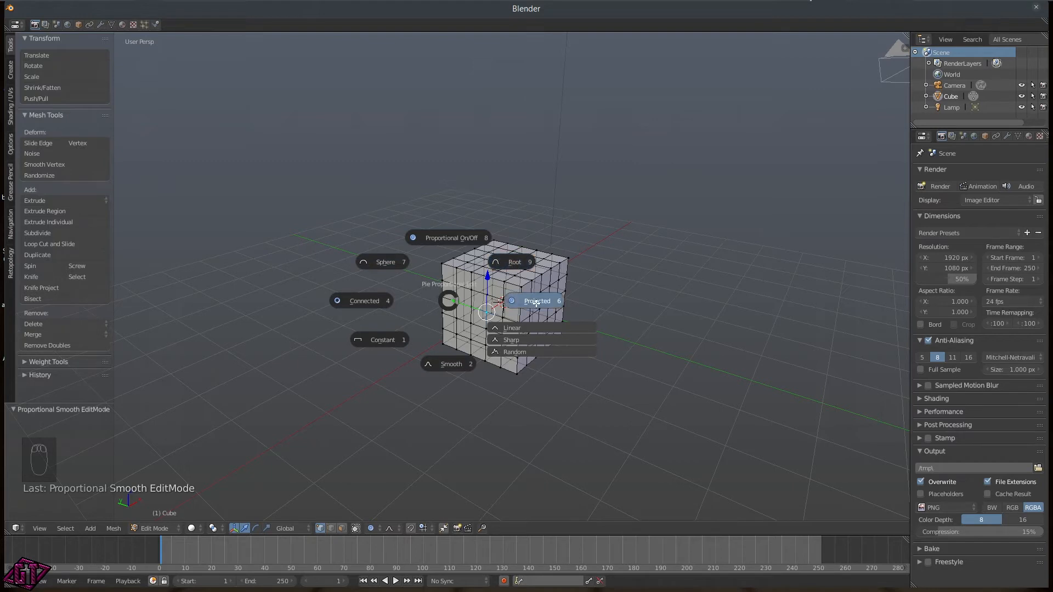
{"action": "key", "text": "Escape"}
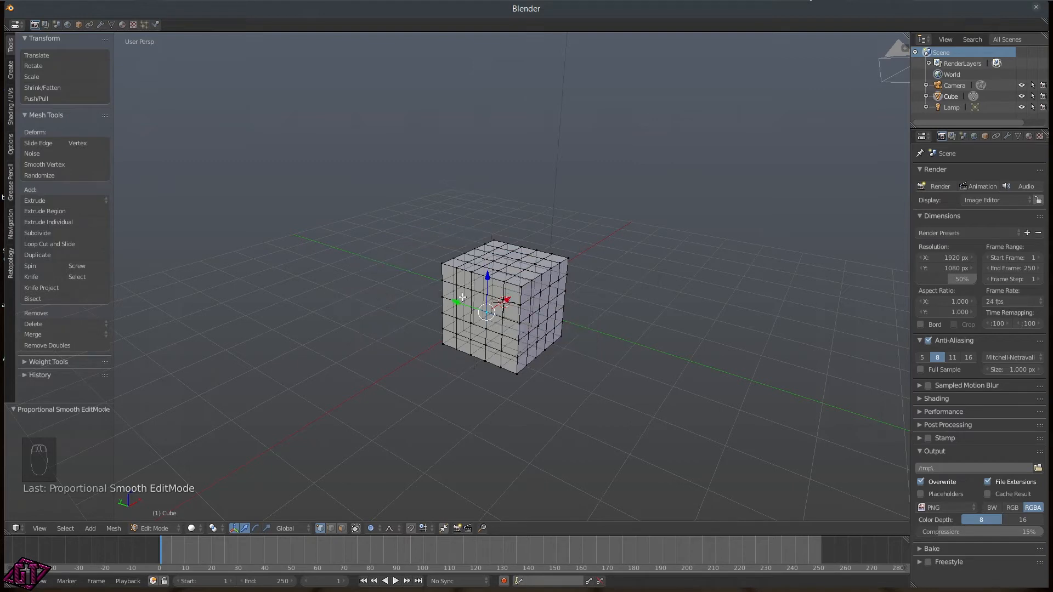
- Try moving the side-face vertex freely with Smooth falloff at larger and smaller influence radii, and cancel the move
{"action": "key", "text": "g"}
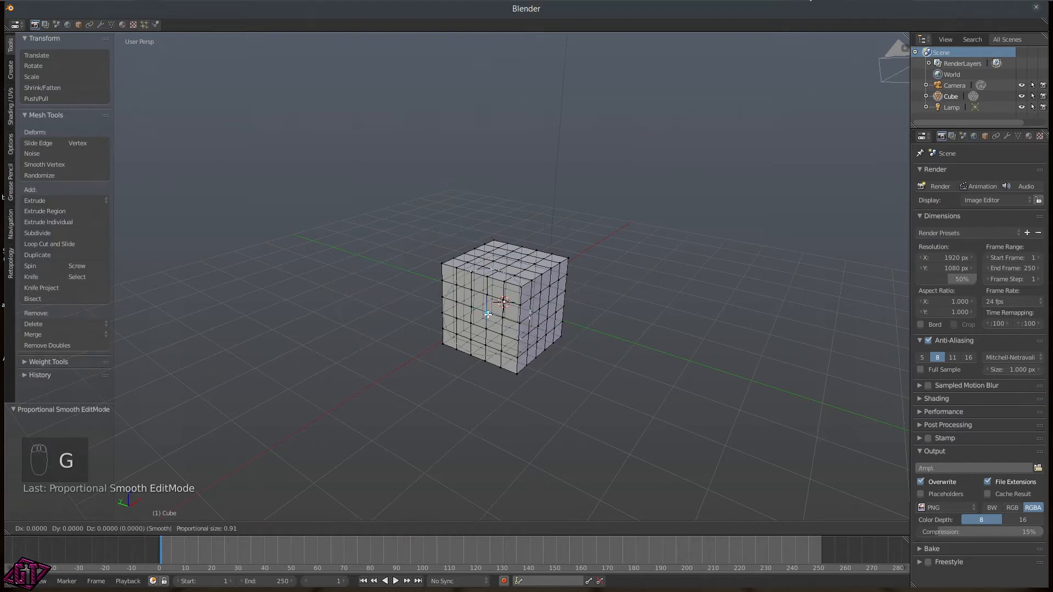
{"action": "scroll", "coordinate": [417, 354], "scroll_direction": "down", "scroll_amount": 4}
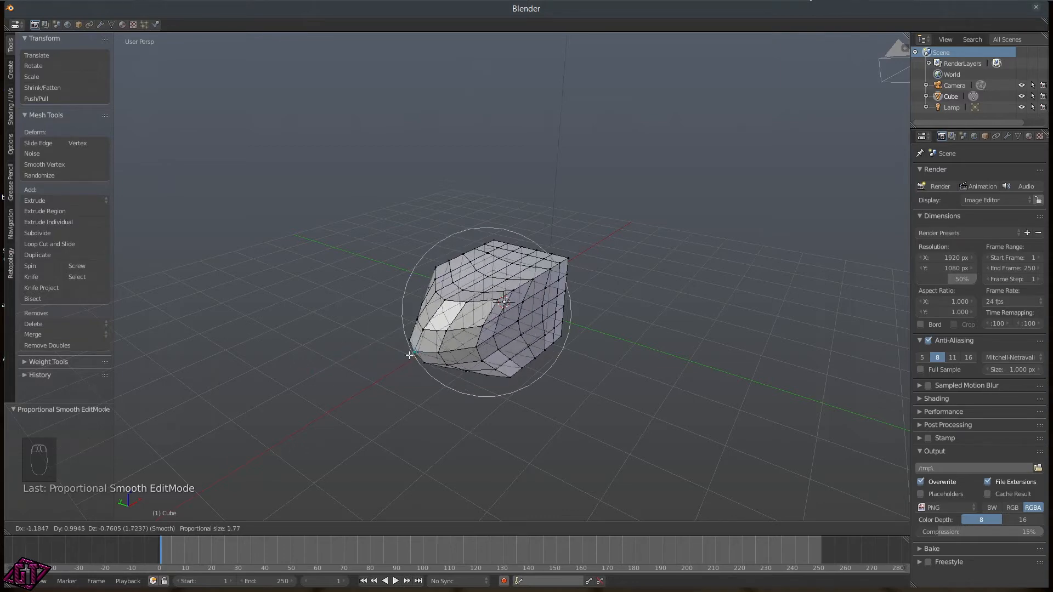
{"action": "scroll", "coordinate": [373, 386], "scroll_direction": "down", "scroll_amount": 5}
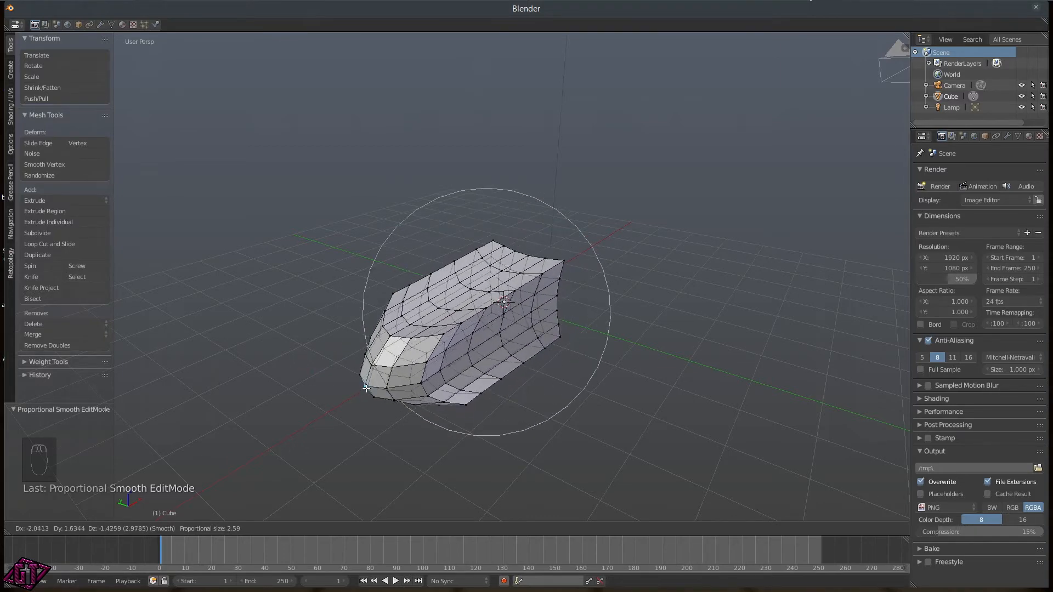
{"action": "scroll", "coordinate": [377, 371], "scroll_direction": "up", "scroll_amount": 8}
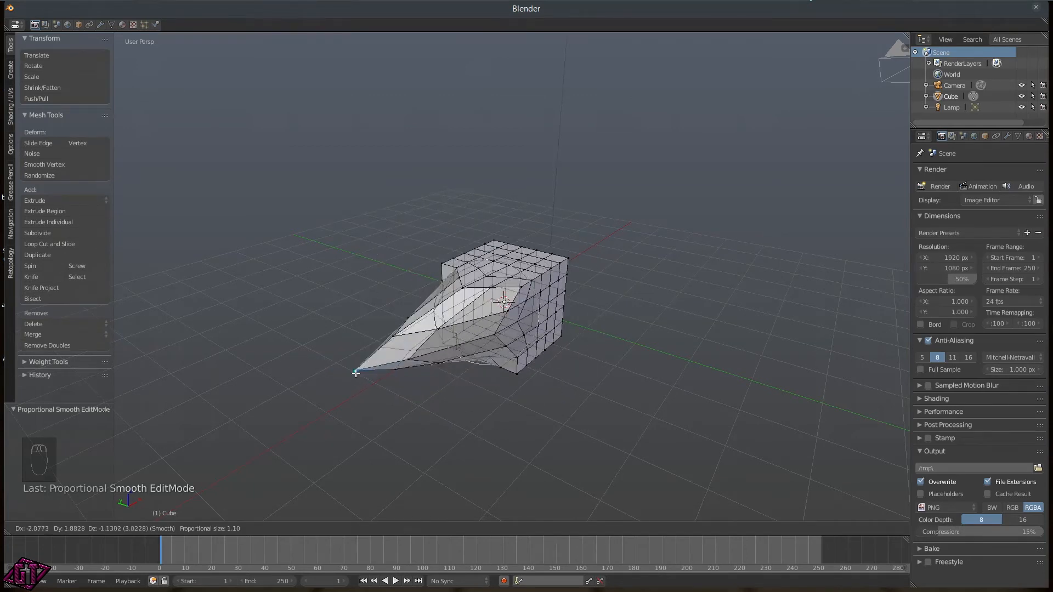
{"action": "scroll", "coordinate": [433, 366], "scroll_direction": "up", "scroll_amount": 2}
{"action": "scroll", "coordinate": [431, 365], "scroll_direction": "up", "scroll_amount": 2}
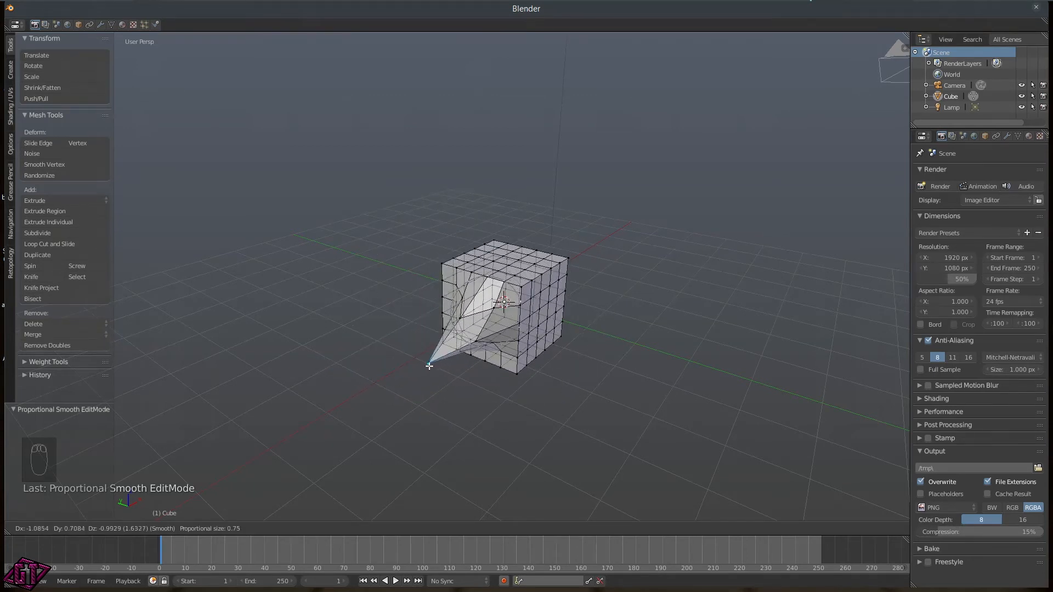
{"action": "right_click", "coordinate": [426, 335]}
- Examine the subdivided cube from several angles and distances
{"action": "middle_click_drag", "start_coordinate": [676, 315], "coordinate": [620, 317]}
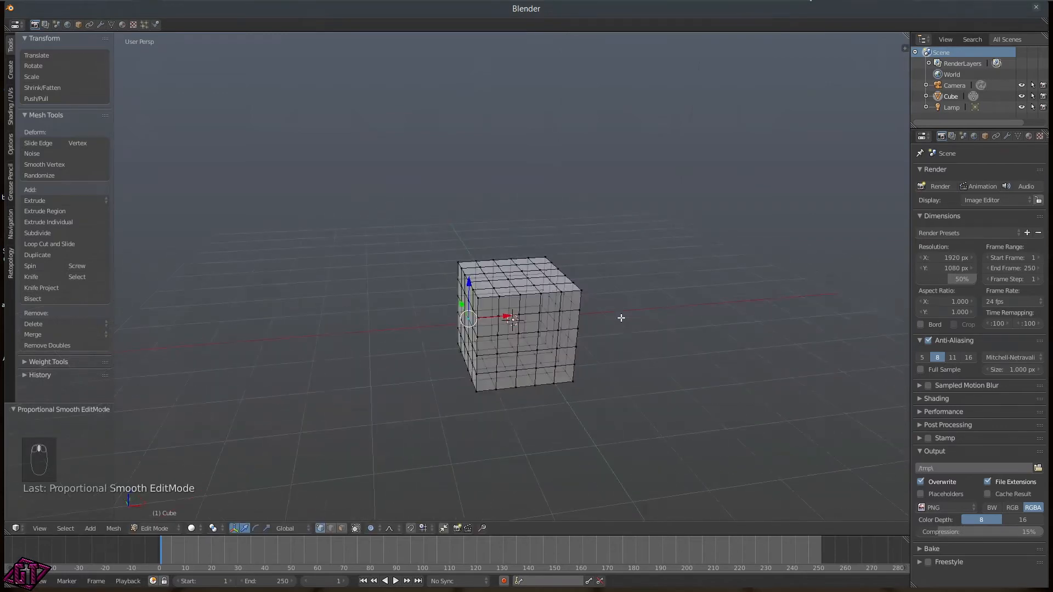
{"action": "scroll", "coordinate": [595, 304], "scroll_direction": "down", "scroll_amount": 3}
{"action": "middle_click_drag", "start_coordinate": [497, 315], "coordinate": [563, 310]}
{"action": "scroll", "coordinate": [483, 305], "scroll_direction": "down", "scroll_amount": 3}
{"action": "middle_click_drag", "start_coordinate": [473, 301], "coordinate": [494, 313]}
{"action": "scroll", "coordinate": [482, 308], "scroll_direction": "up", "scroll_amount": 4}
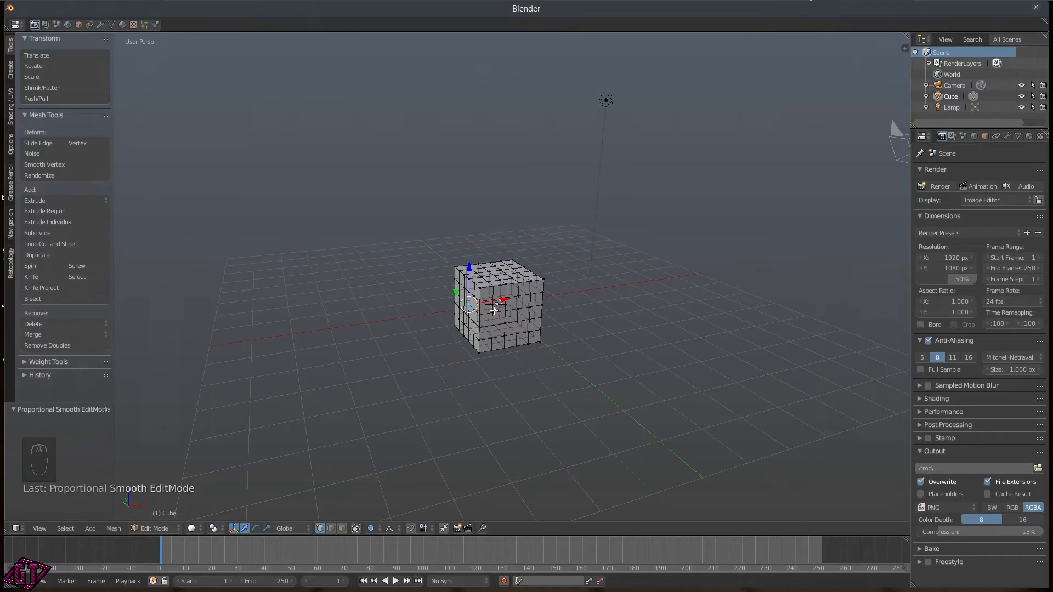
{"action": "scroll", "coordinate": [500, 326], "scroll_direction": "down", "scroll_amount": 3}
{"action": "middle_click_drag", "start_coordinate": [489, 329], "coordinate": [513, 329]}
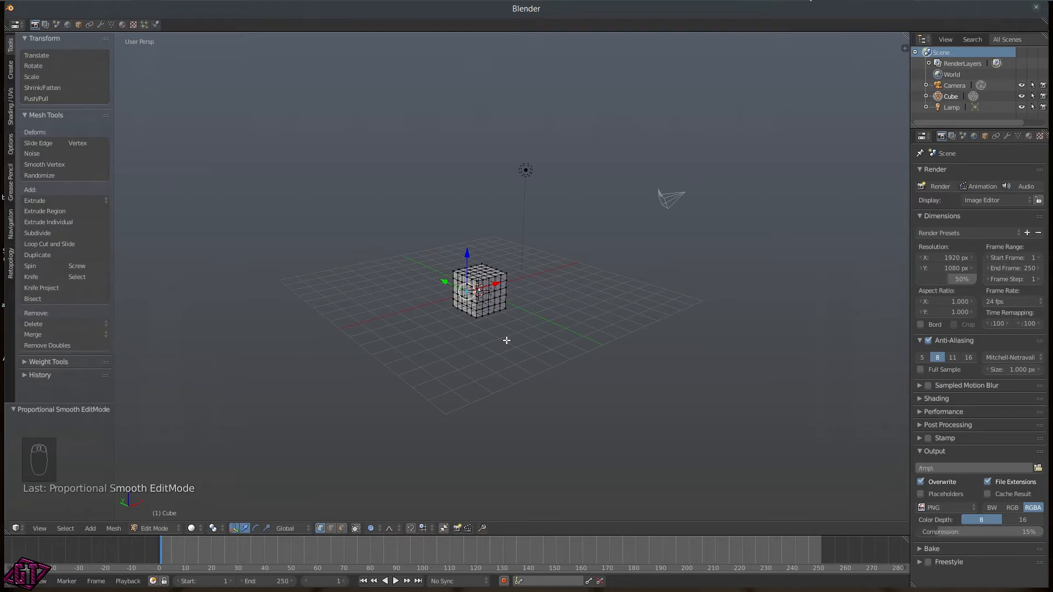
- Deselect all of the cube's vertices
{"action": "key", "text": "a"}
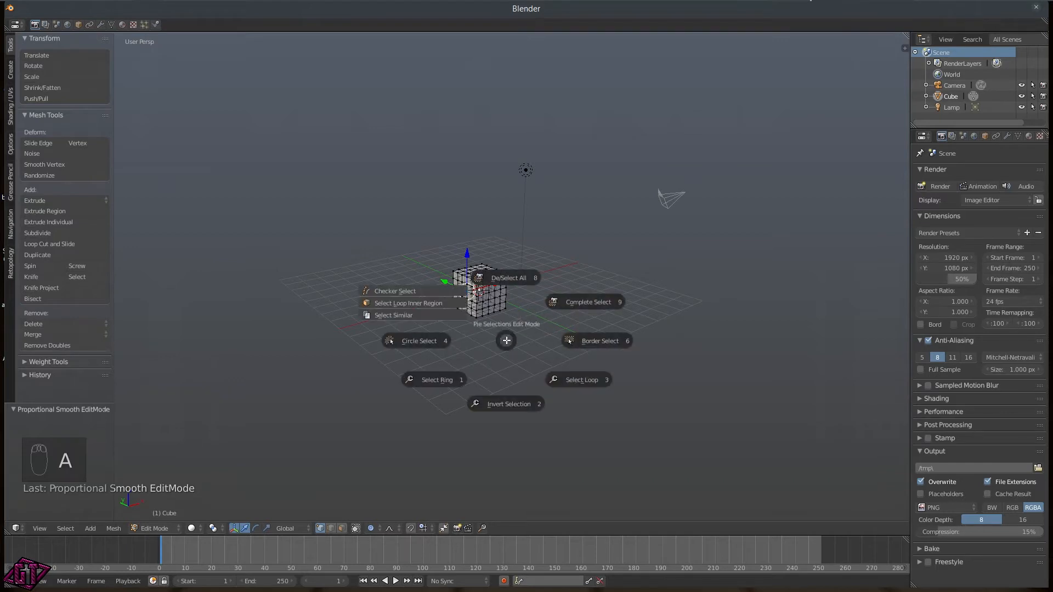
{"action": "left_click", "coordinate": [520, 278]}
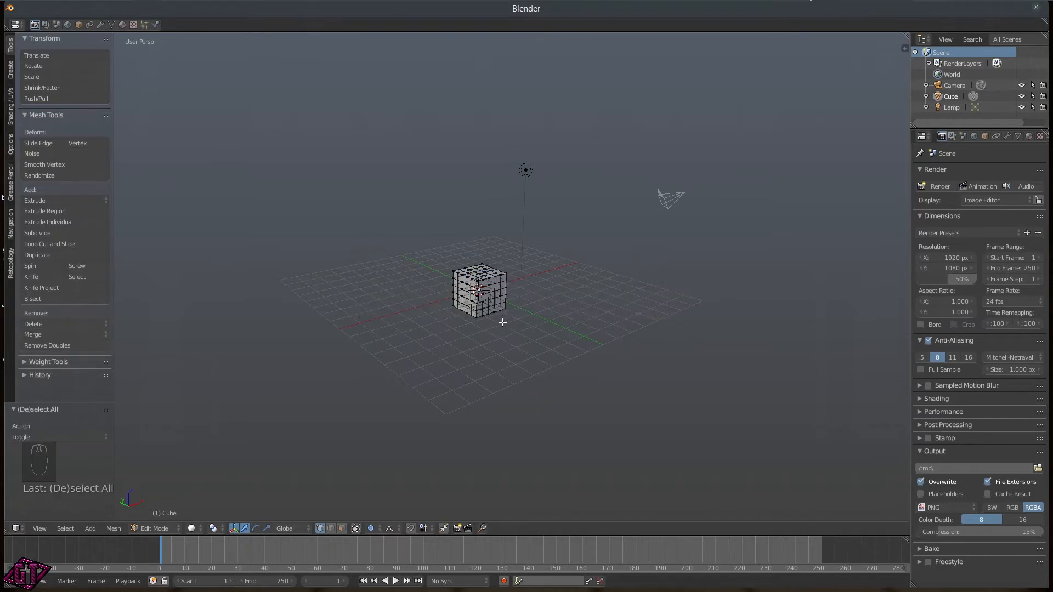
{"action": "key", "text": "a"}
{"action": "key", "text": "a"}
{"action": "scroll", "coordinate": [490, 304], "scroll_direction": "up", "scroll_amount": 4}
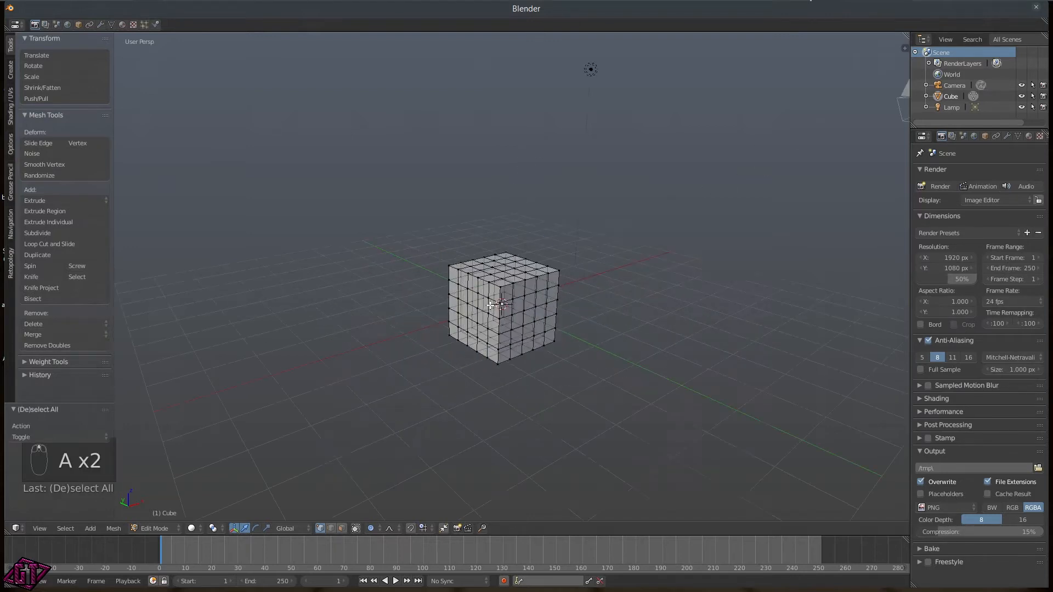
- Try the Select Loop command with nothing selected on the cube
{"action": "key", "text": "a"}
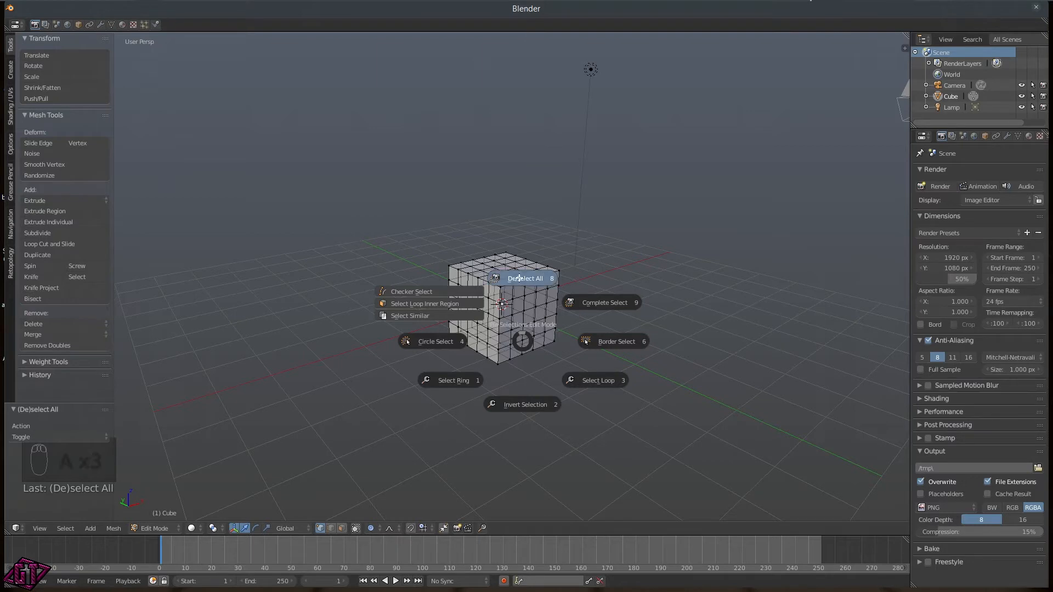
{"action": "left_click", "coordinate": [520, 339]}
{"action": "key", "text": "a"}
{"action": "key", "text": "a"}
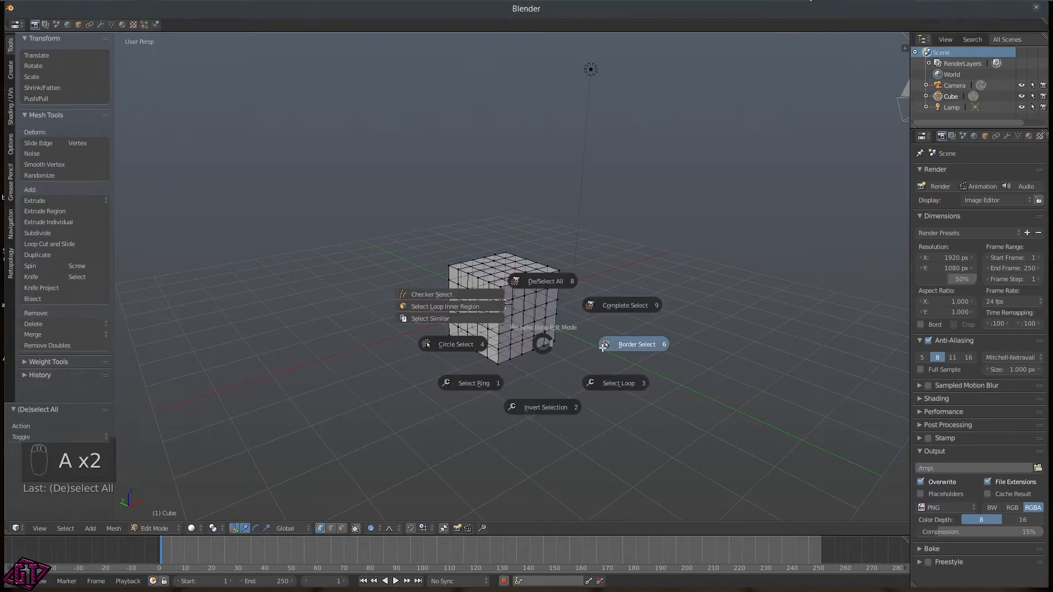
{"action": "left_click", "coordinate": [620, 387]}
- Select a vertex in the upper part of the cube's side face and try Select Loop from it
{"action": "key", "text": "a"}
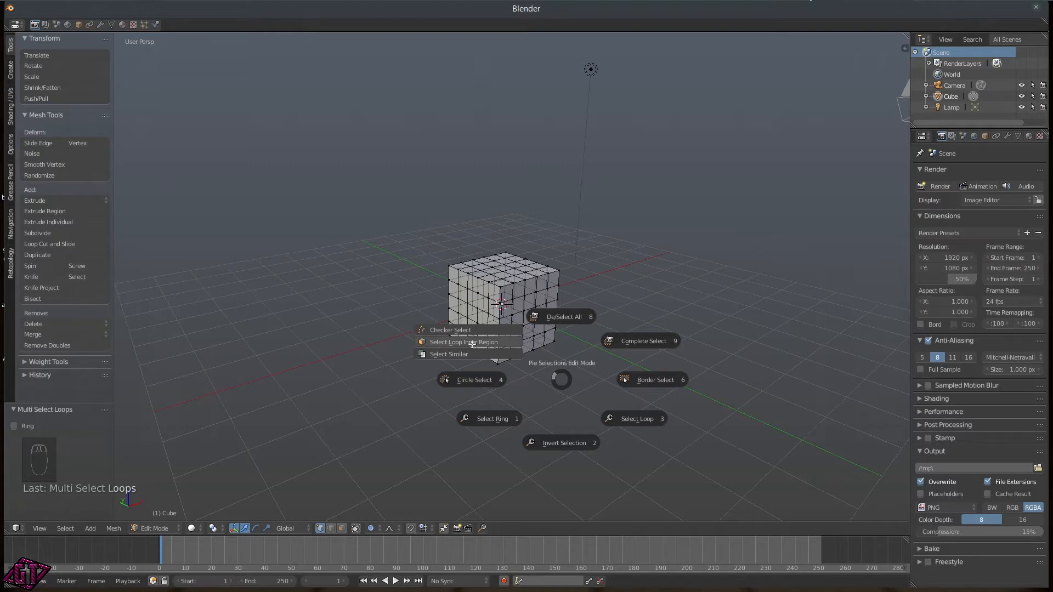
{"action": "left_click", "coordinate": [481, 297]}
{"action": "left_click", "coordinate": [478, 294]}
{"action": "key", "text": "a"}
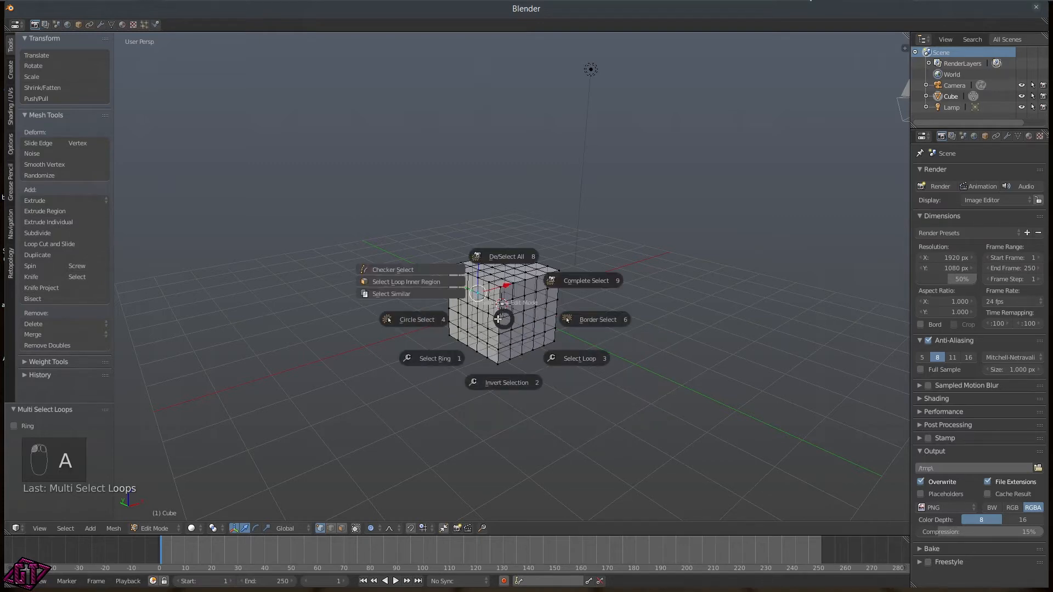
{"action": "left_click", "coordinate": [588, 362]}
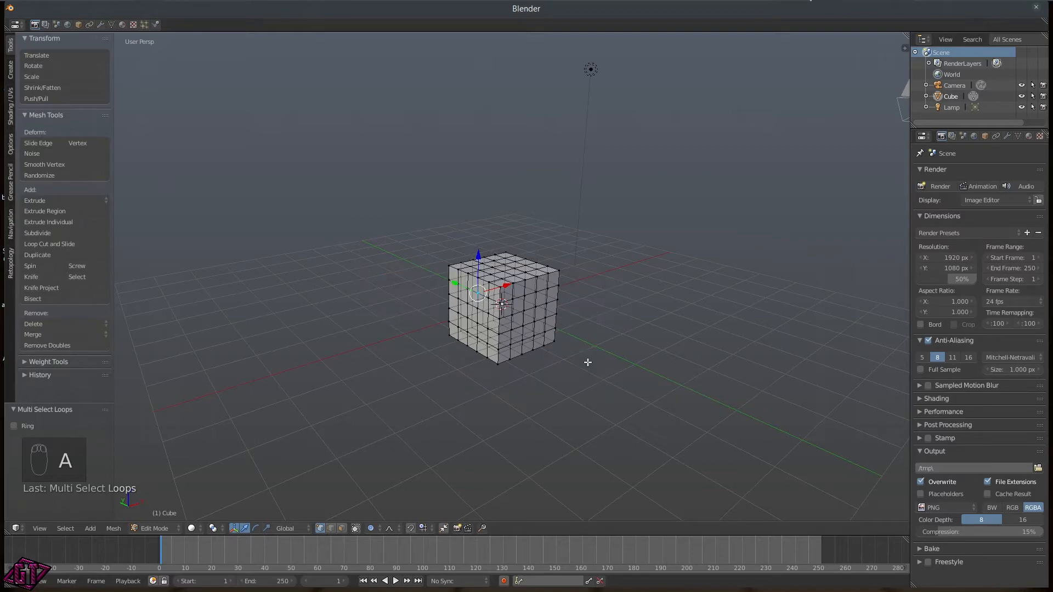
{"action": "middle_click_drag", "start_coordinate": [536, 336], "coordinate": [373, 317]}
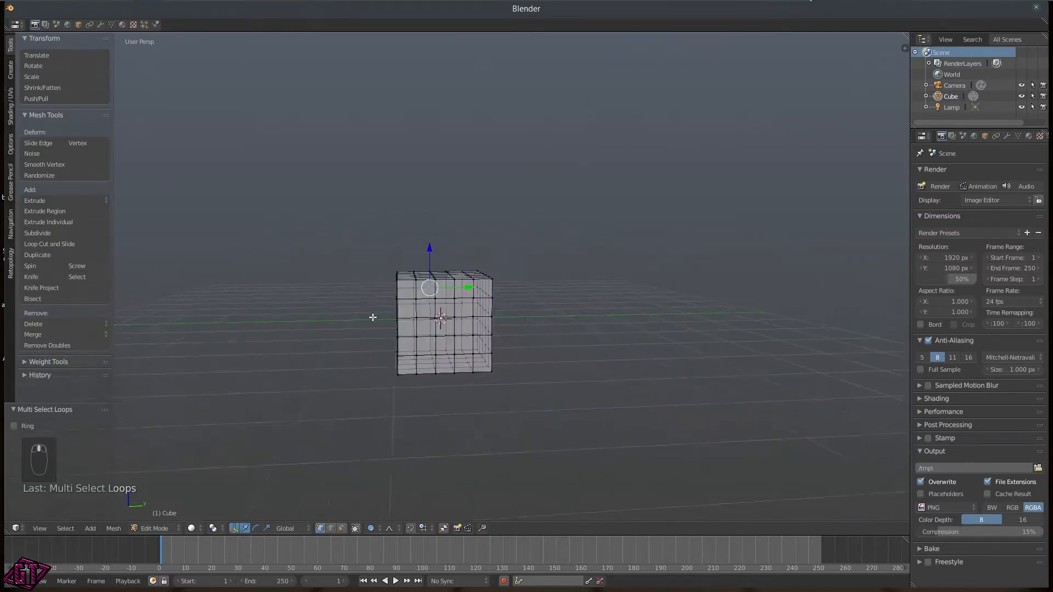
{"action": "key", "text": "a"}
{"action": "left_click", "coordinate": [585, 350]}
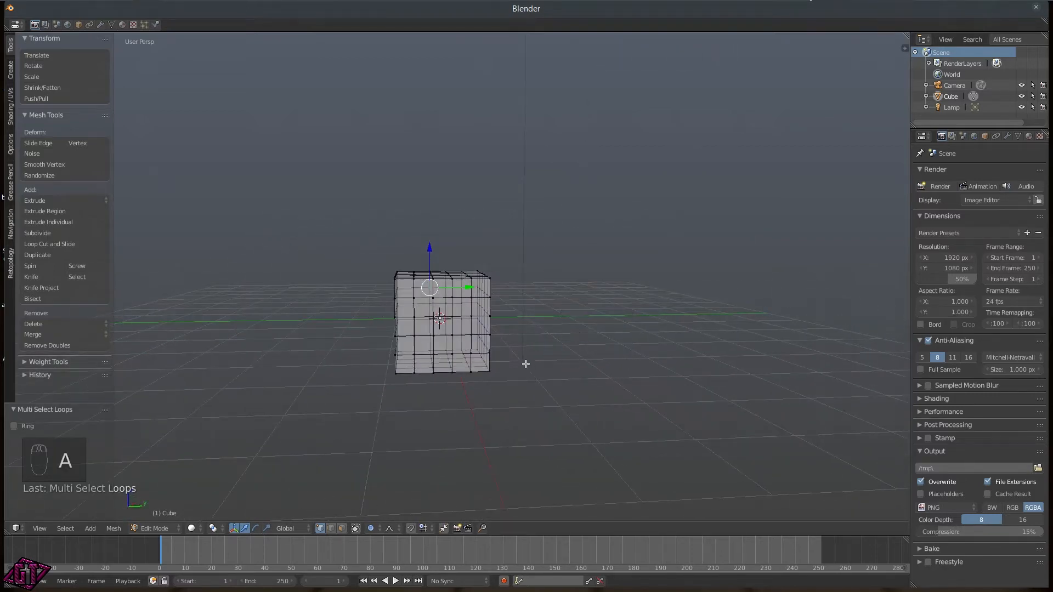
- Enable combined vertex, edge and face selection, and deselect the whole cube mesh
{"action": "key", "text": "a"}
{"action": "key", "text": "a"}
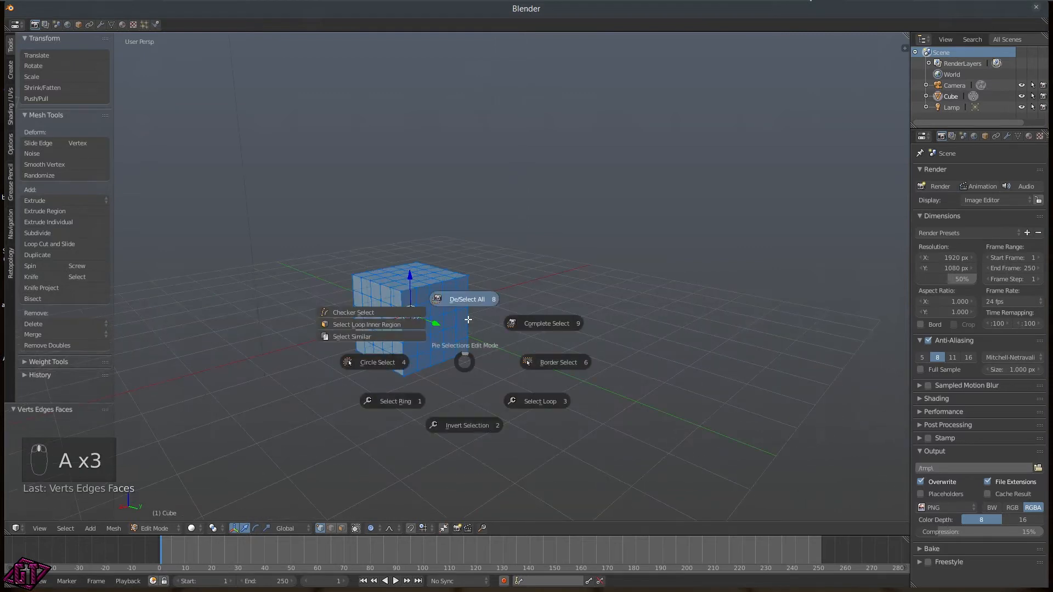
{"action": "left_click", "coordinate": [468, 299]}
{"action": "middle_click_drag", "start_coordinate": [467, 300], "coordinate": [469, 315]}
- Clear the selection, then try the Select Ring command on the cube's side face
{"action": "key", "text": "a"}
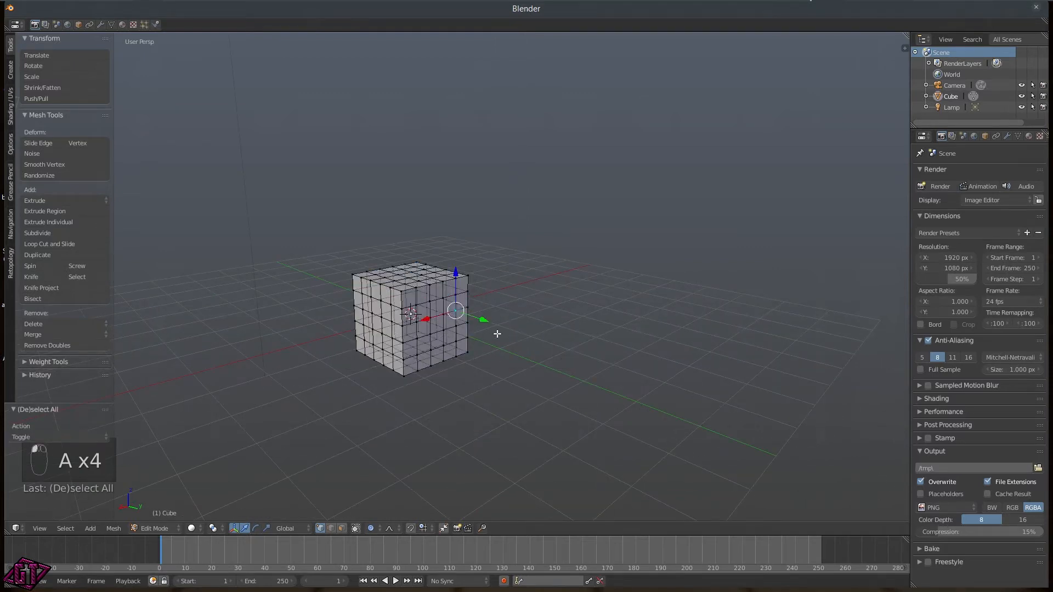
{"action": "key", "text": "a"}
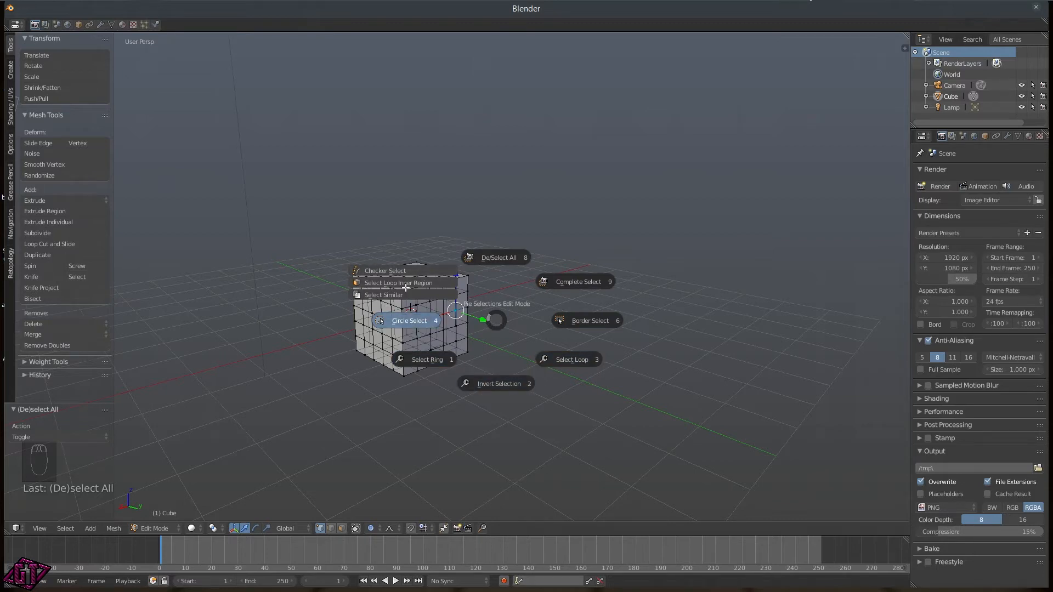
{"action": "left_click", "coordinate": [428, 282]}
{"action": "key", "text": "a"}
{"action": "left_click", "coordinate": [455, 303]}
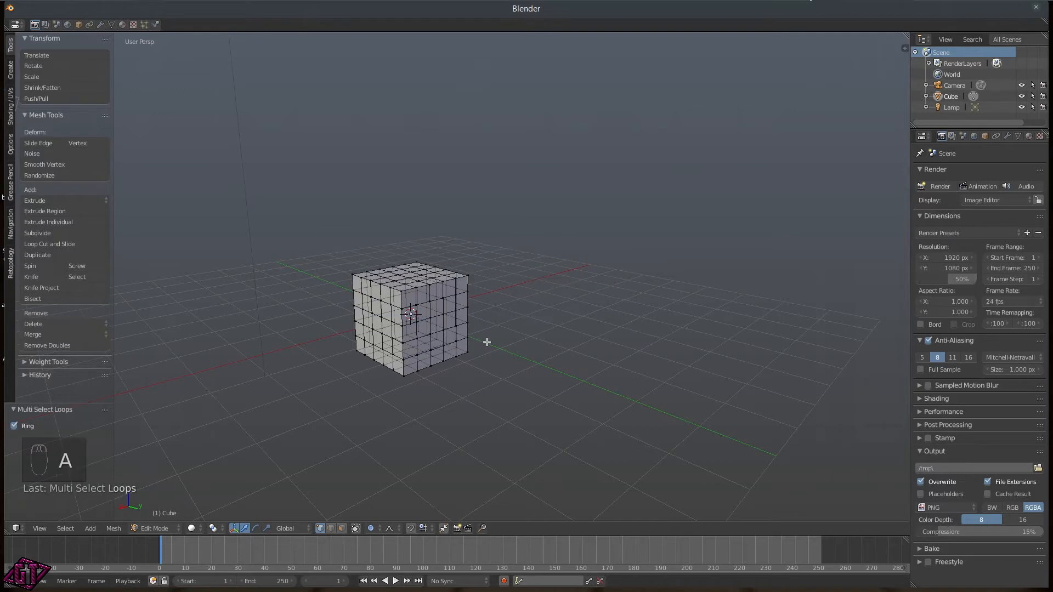
- Try Border Select with a box around the whole cube
{"action": "key", "text": "a"}
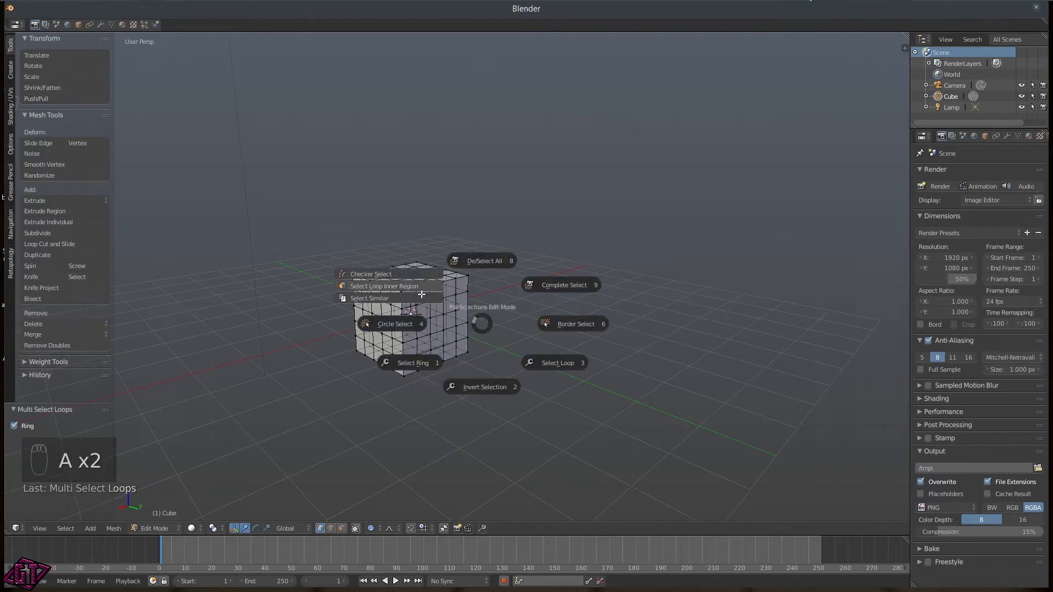
{"action": "left_click", "coordinate": [565, 324]}
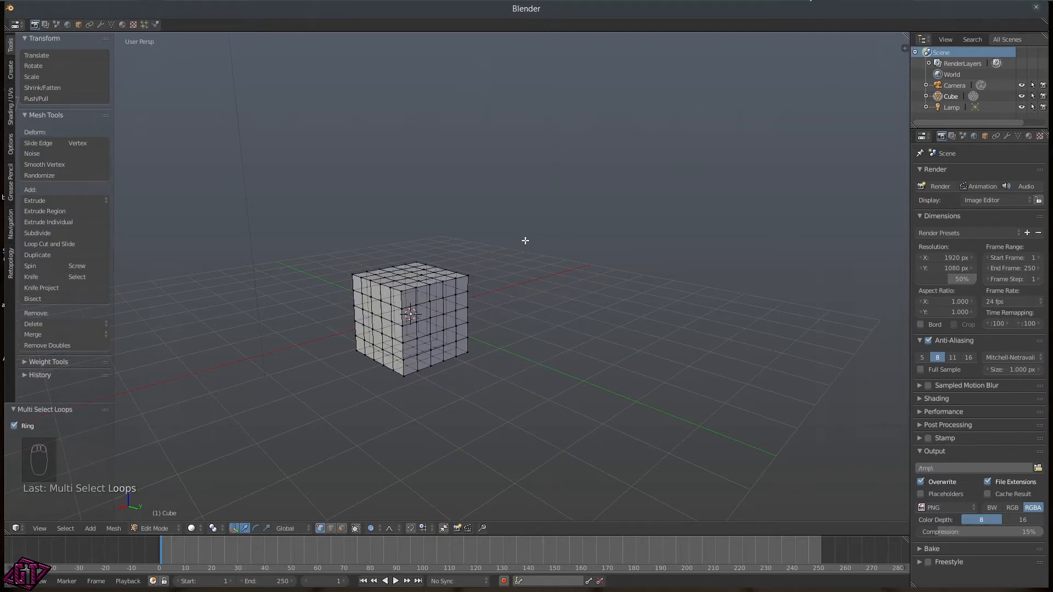
{"action": "key", "text": "a"}
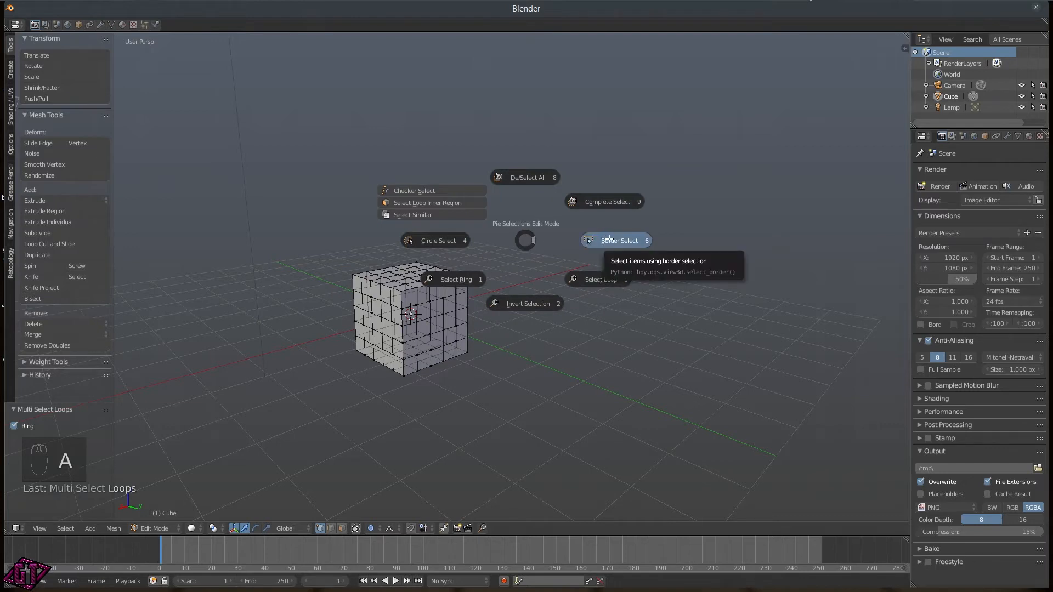
{"action": "left_click", "coordinate": [588, 242]}
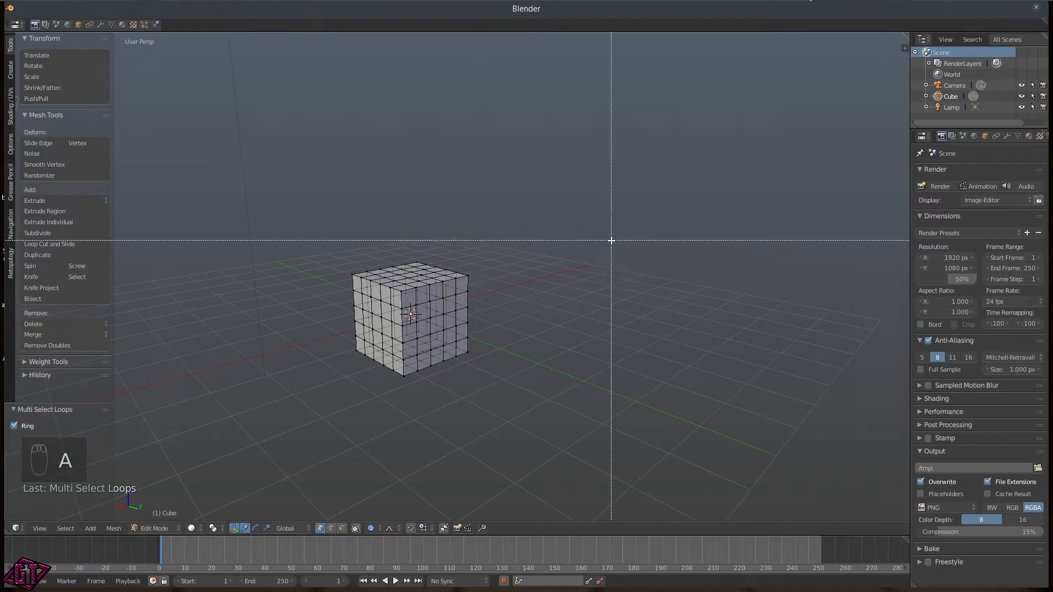
{"action": "right_click", "coordinate": [282, 178]}
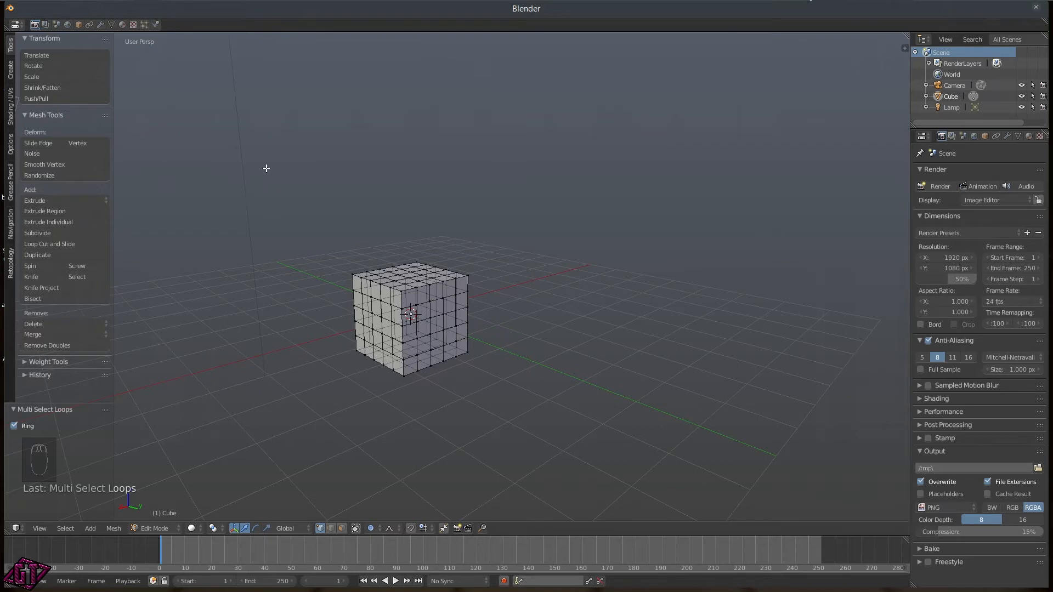
{"action": "key", "text": "a"}
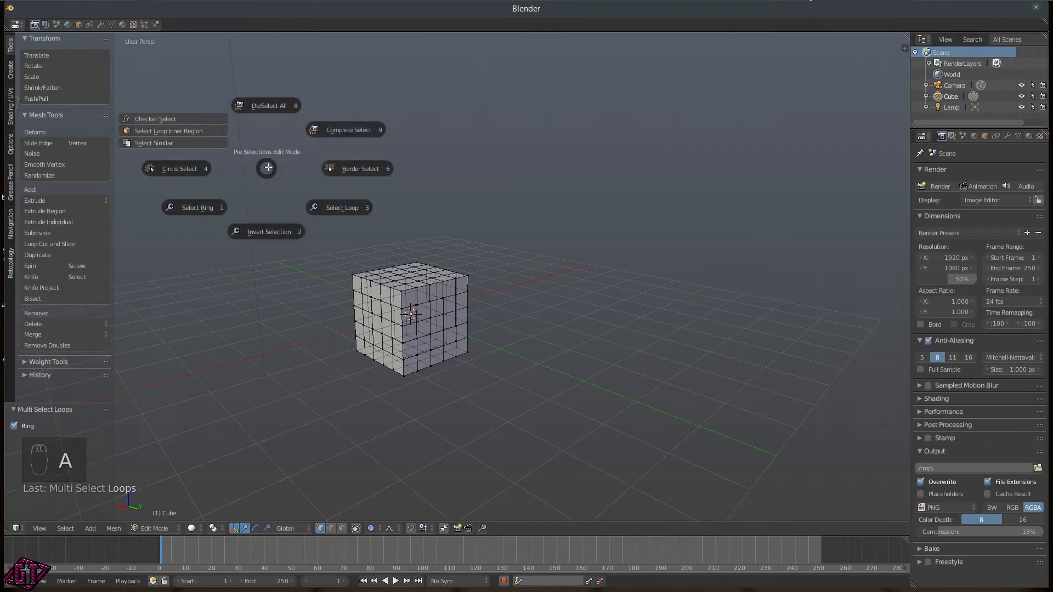
{"action": "left_click", "coordinate": [339, 168]}
{"action": "left_click_drag", "start_coordinate": [255, 154], "coordinate": [720, 421]}
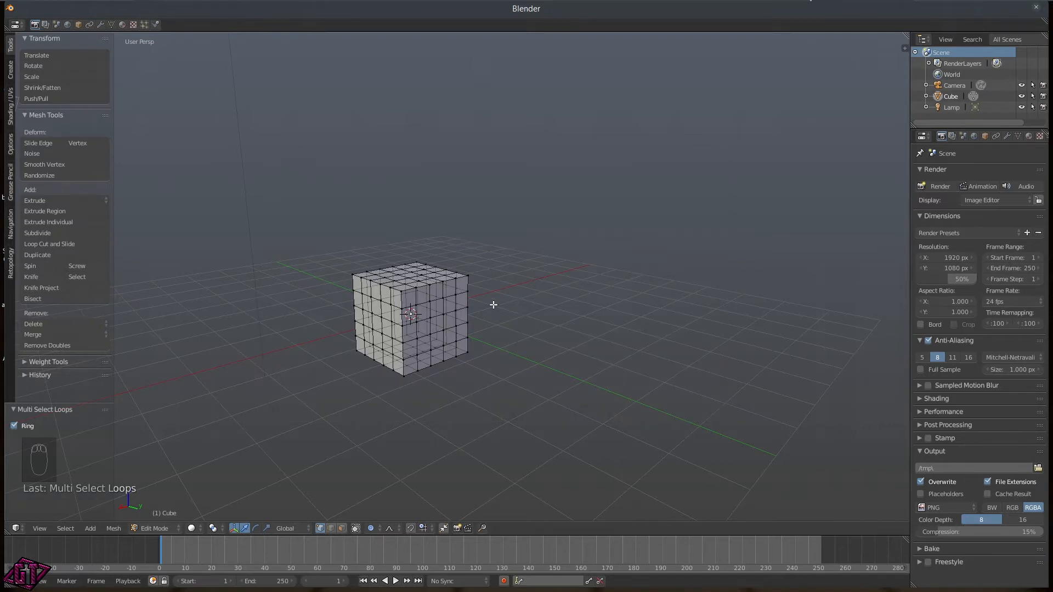
- Border-select the upper part of the cube's mesh and inspect the selection from another angle
{"action": "middle_click_drag", "start_coordinate": [512, 304], "coordinate": [449, 289]}
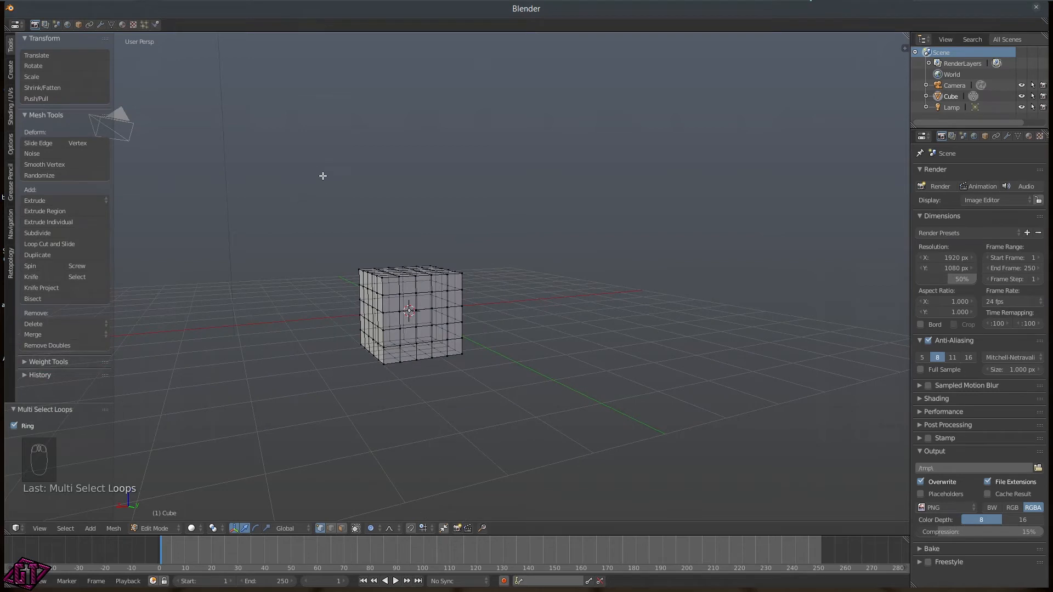
{"action": "key", "text": "b"}
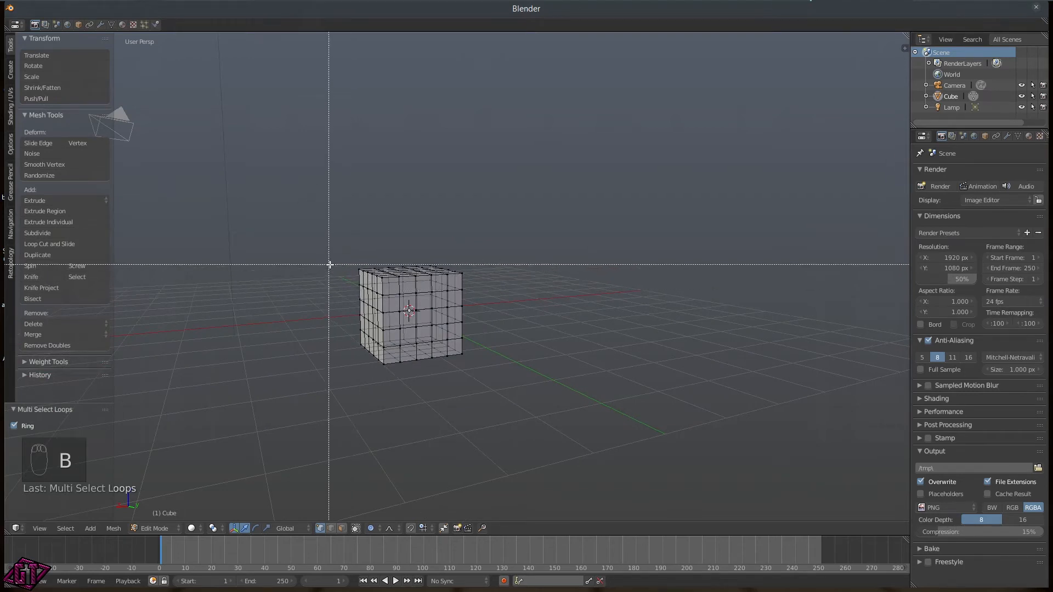
{"action": "left_click_drag", "start_coordinate": [324, 247], "coordinate": [516, 356]}
{"action": "middle_click_drag", "start_coordinate": [631, 277], "coordinate": [488, 307]}
{"action": "scroll", "coordinate": [489, 308], "scroll_direction": "up", "scroll_amount": 5}
{"action": "left_click", "coordinate": [419, 256]}
{"action": "left_click", "coordinate": [444, 256]}
- Border-select across the cube again from the new angle and check which faces are picked on its other sides
{"action": "key", "text": "b"}
{"action": "left_click_drag", "start_coordinate": [331, 204], "coordinate": [625, 369]}
{"action": "scroll", "coordinate": [565, 312], "scroll_direction": "up", "scroll_amount": 3}
{"action": "middle_click_drag", "start_coordinate": [677, 350], "coordinate": [607, 329]}
{"action": "scroll", "coordinate": [606, 329], "scroll_direction": "down", "scroll_amount": 4}
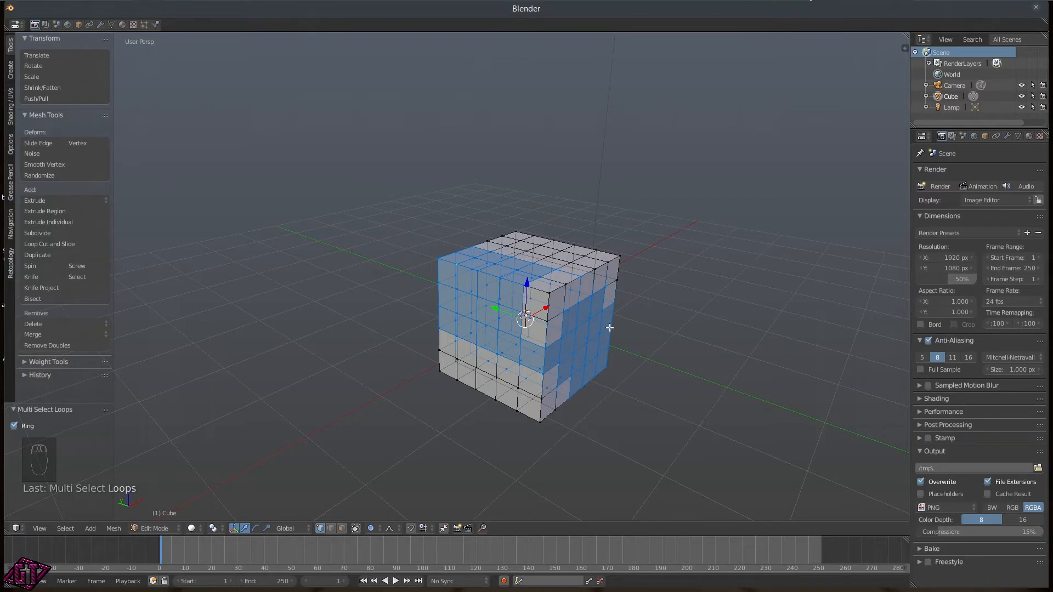
- Deselect the mesh, border-select a small area on the cube, and check the selection from another side
{"action": "key", "text": "a"}
{"action": "middle_click_drag", "start_coordinate": [541, 301], "coordinate": [557, 305]}
{"action": "key", "text": "b"}
{"action": "left_click_drag", "start_coordinate": [519, 274], "coordinate": [613, 336]}
{"action": "middle_click_drag", "start_coordinate": [613, 336], "coordinate": [542, 327]}
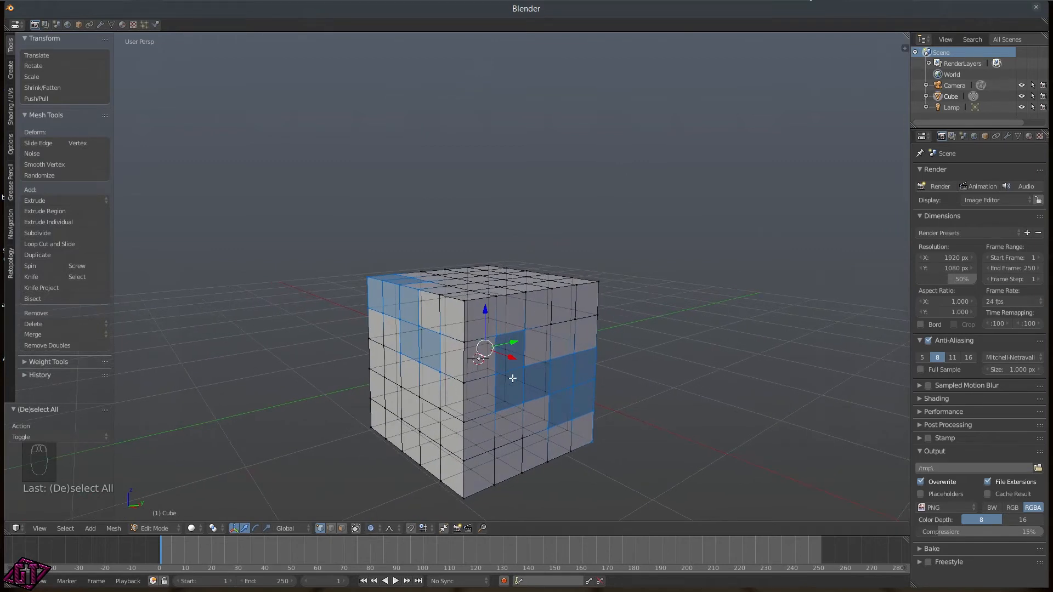
{"action": "scroll", "coordinate": [585, 322], "scroll_direction": "down", "scroll_amount": 3}
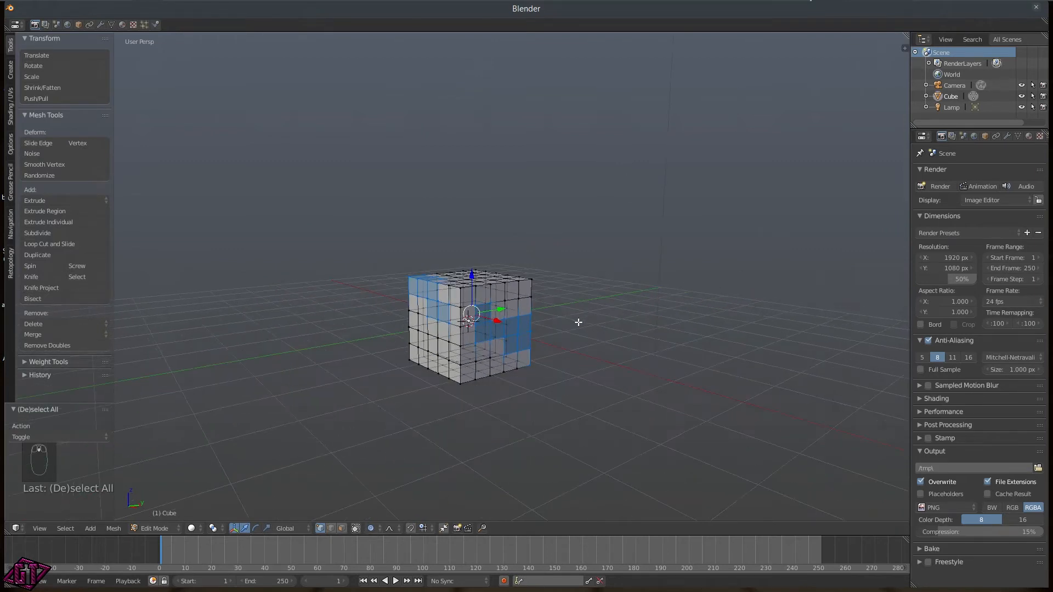
- Deselect all of the mesh and limit selection to visible geometry
{"action": "key", "text": "a"}
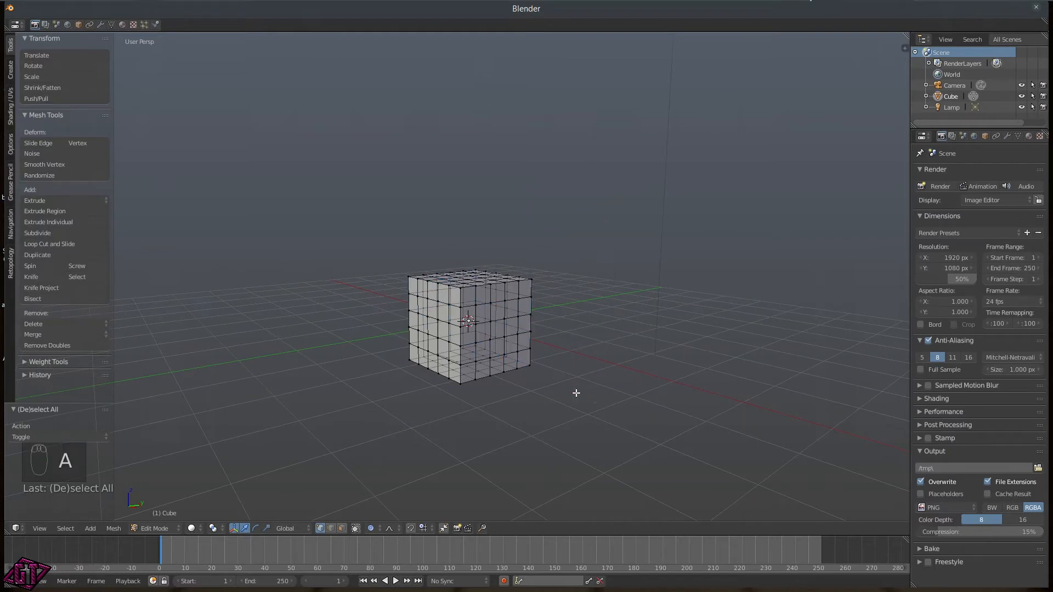
{"action": "left_click", "coordinate": [356, 530]}
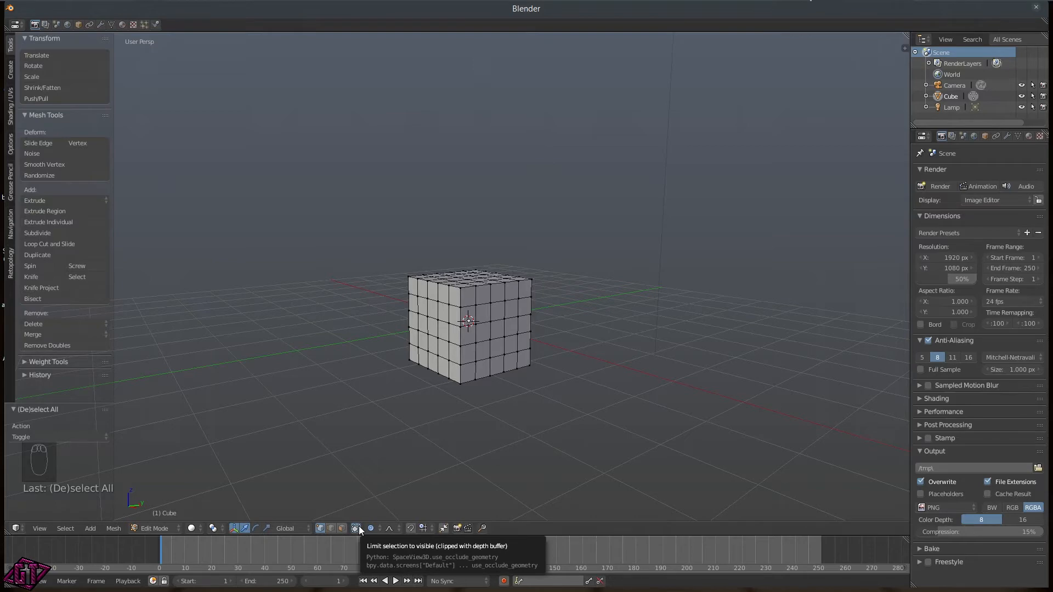
{"action": "middle_click_drag", "start_coordinate": [546, 279], "coordinate": [425, 308]}
{"action": "scroll", "coordinate": [412, 309], "scroll_direction": "up", "scroll_amount": 5}
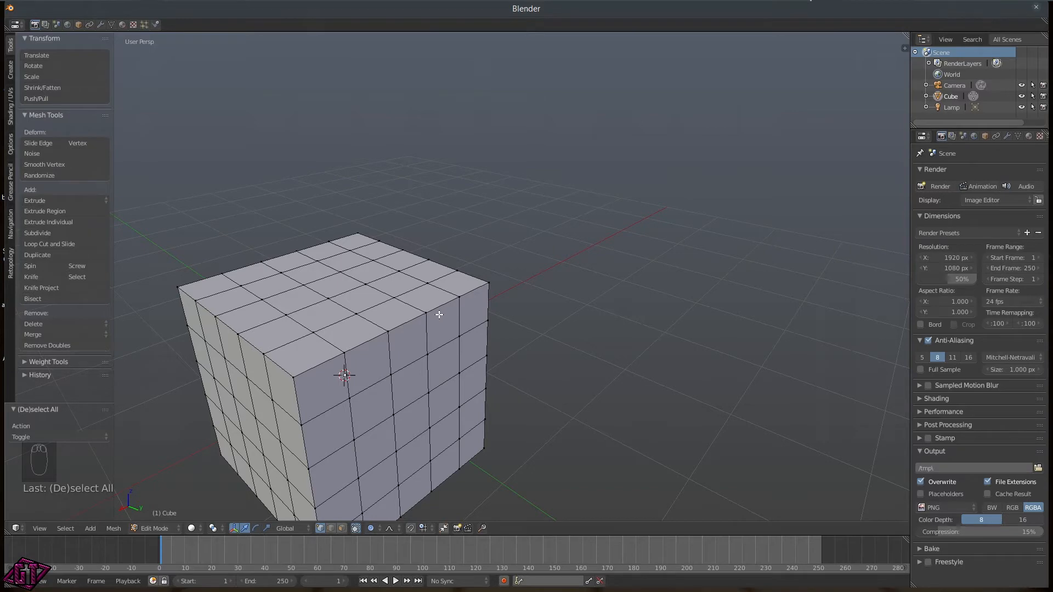
- Set the viewport to an orthographic front view framing the cube
{"action": "key", "text": "q"}
{"action": "left_click", "coordinate": [369, 244]}
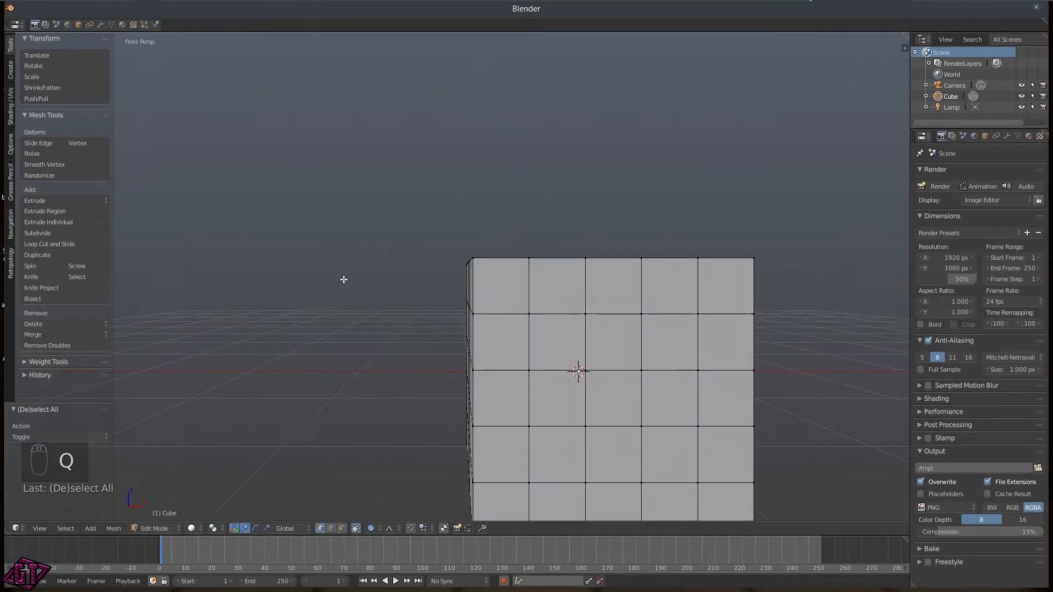
{"action": "scroll", "coordinate": [625, 321], "scroll_direction": "down", "scroll_amount": 4}
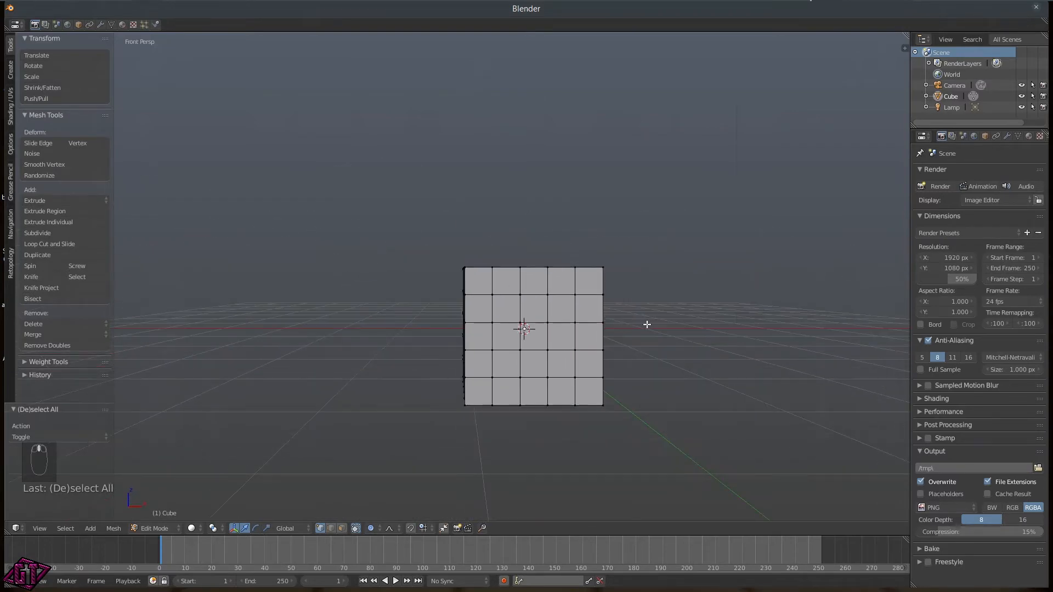
{"action": "middle_click_drag", "start_coordinate": [647, 325], "coordinate": [542, 333], "text": "shift"}
{"action": "key", "text": "q"}
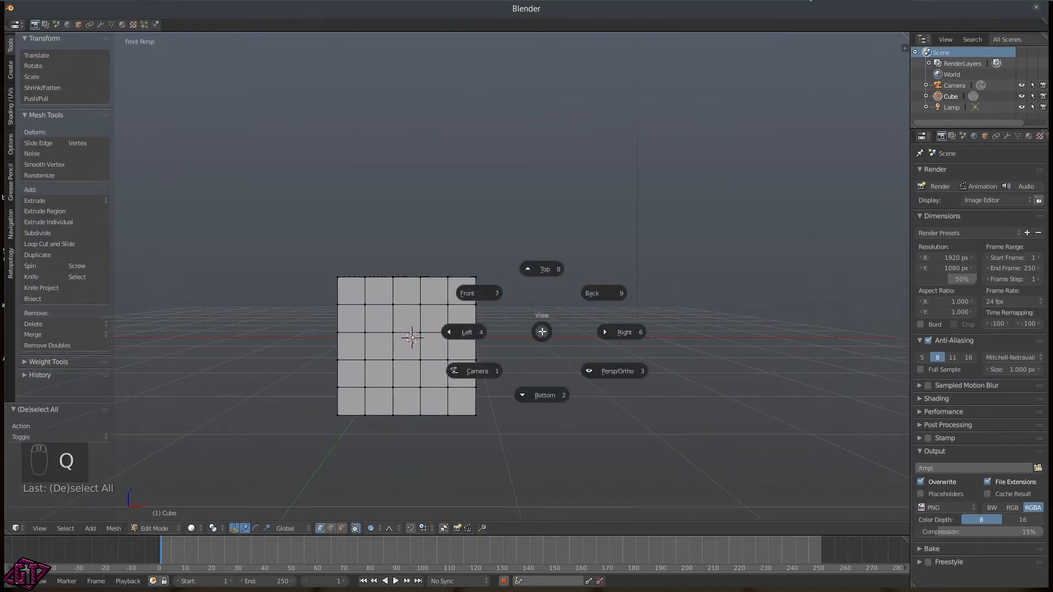
{"action": "left_click", "coordinate": [618, 371]}
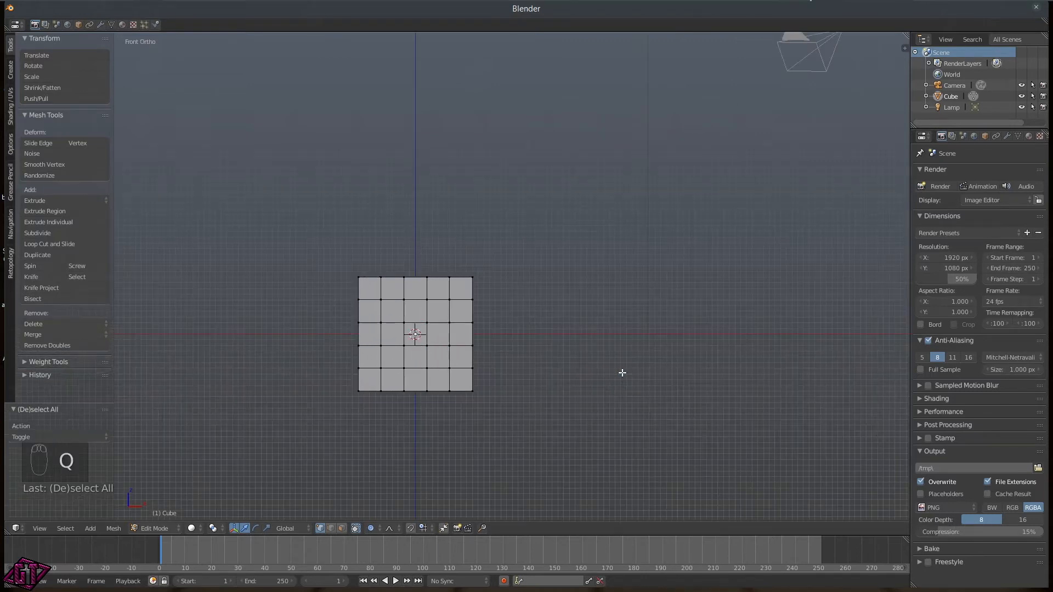
{"action": "scroll", "coordinate": [439, 329], "scroll_direction": "up", "scroll_amount": 3}
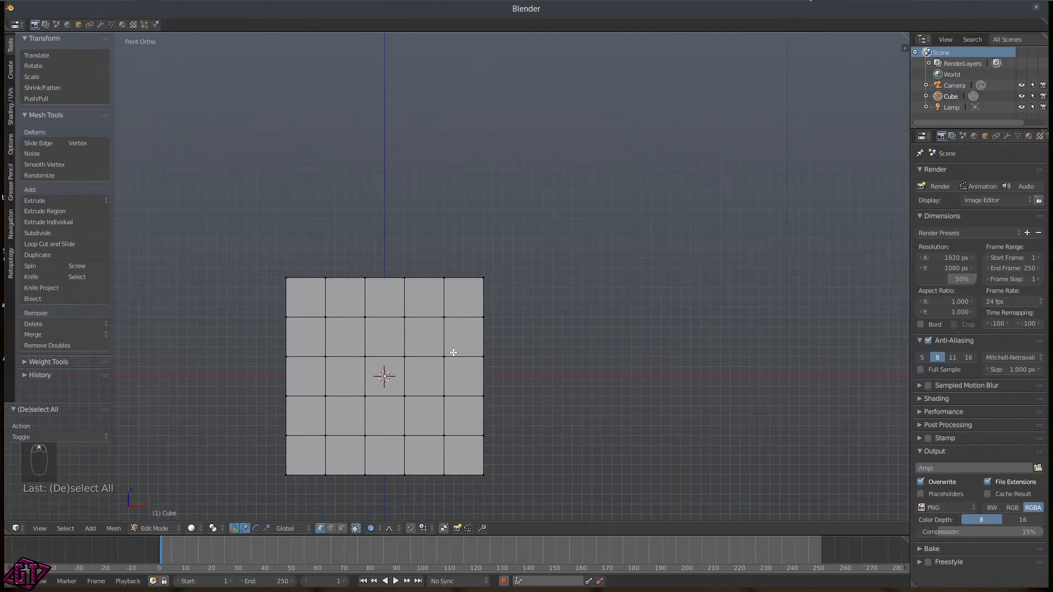
{"action": "scroll", "coordinate": [442, 356], "scroll_direction": "up", "scroll_amount": 2}
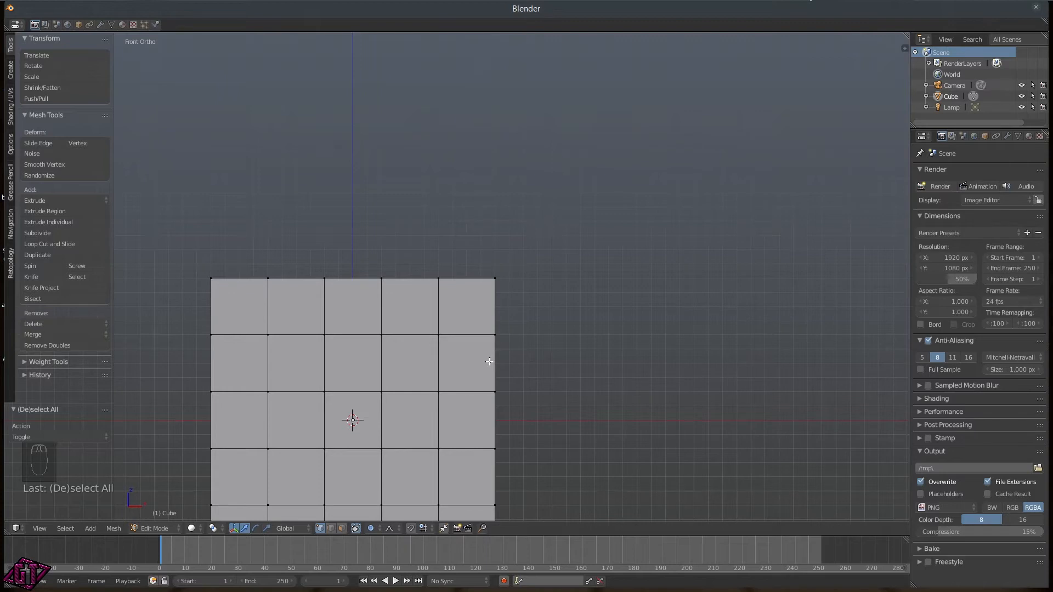
{"action": "scroll", "coordinate": [442, 292], "scroll_direction": "down", "scroll_amount": 2}
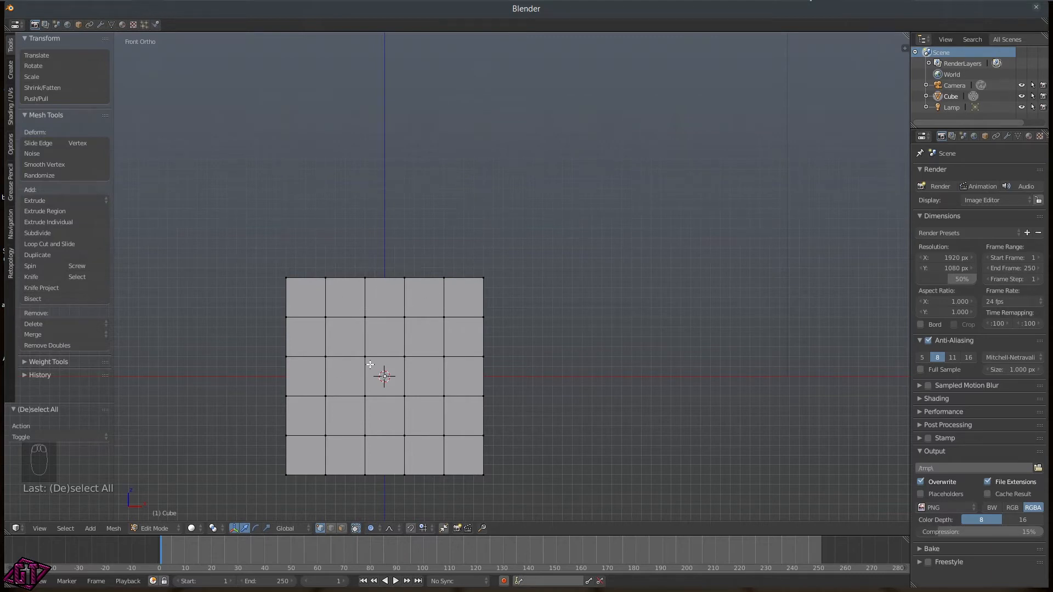
- Border-select the visible vertices below the corner along the front face's left edge and inspect them from the side
{"action": "key", "text": "b"}
{"action": "left_click_drag", "start_coordinate": [265, 295], "coordinate": [316, 525]}
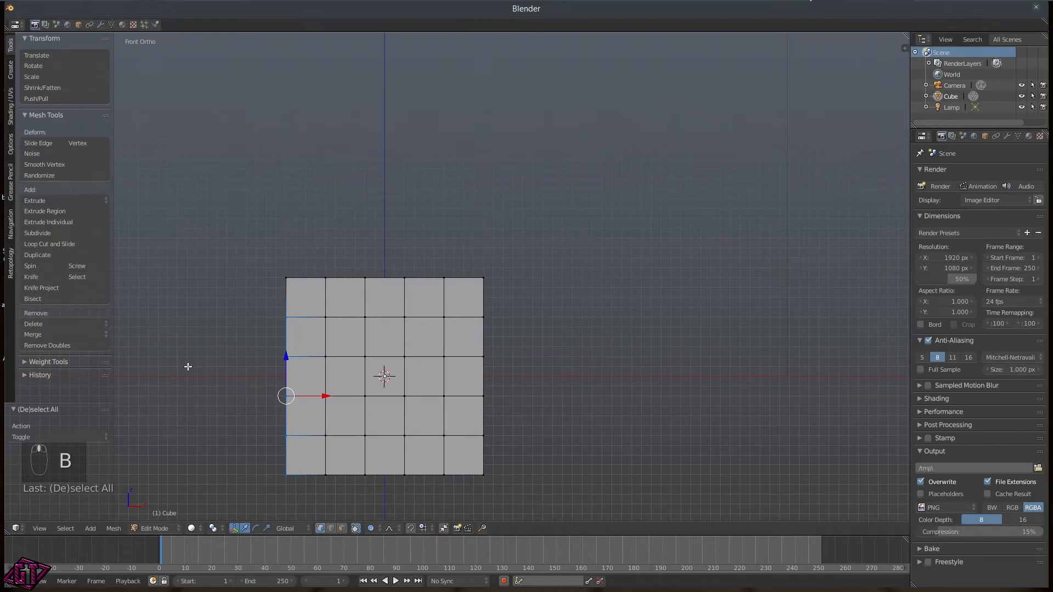
{"action": "middle_click_drag", "start_coordinate": [188, 367], "coordinate": [572, 371]}
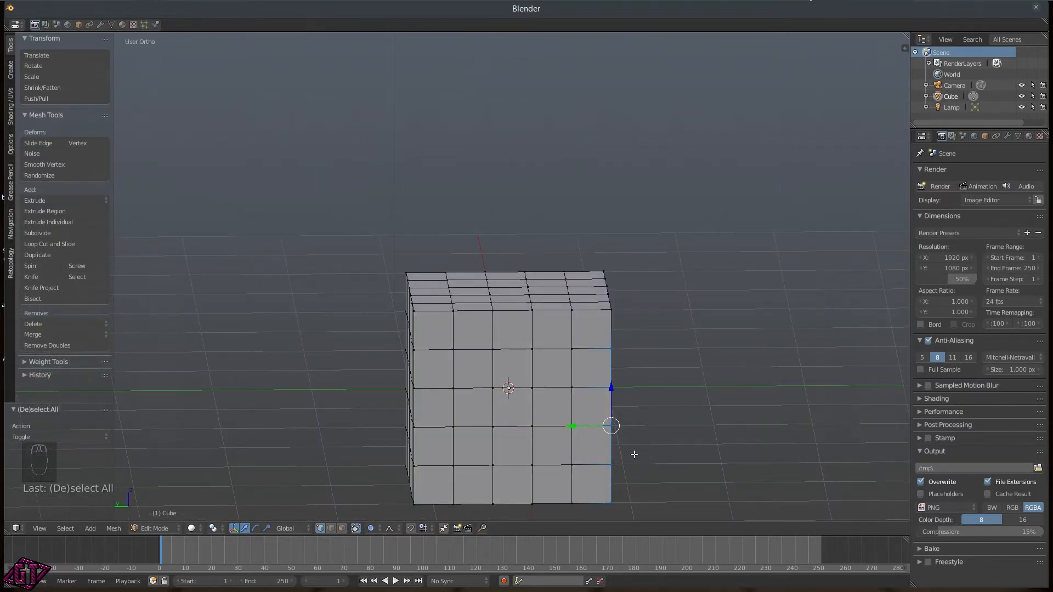
- Return to the front view, deselect all of the mesh, and turn off limiting selection to visible geometry
{"action": "key", "text": "KP_1"}
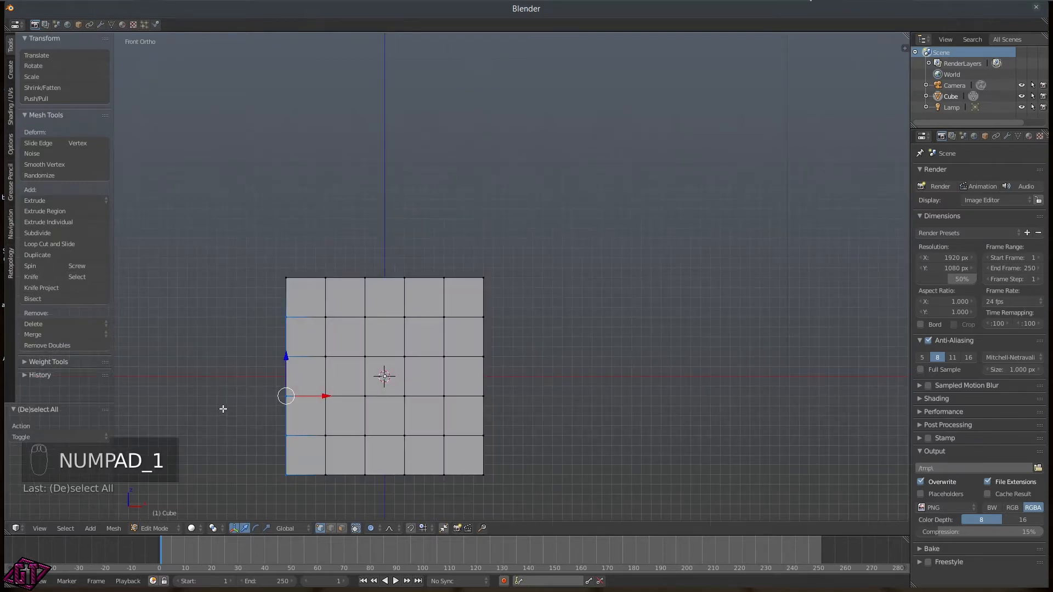
{"action": "key", "text": "a"}
{"action": "key", "text": "a"}
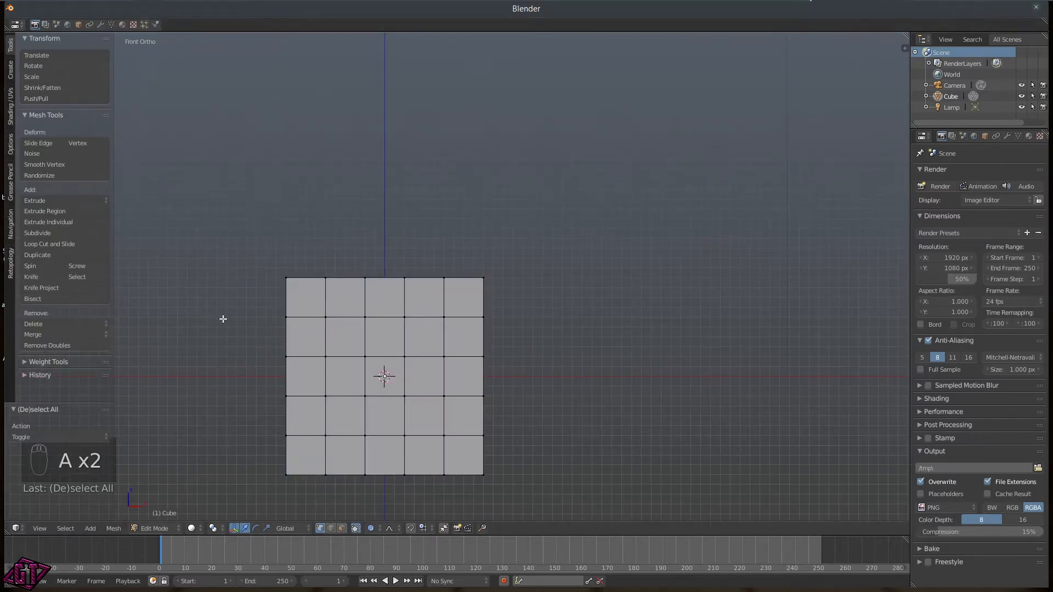
{"action": "left_click", "coordinate": [355, 529]}
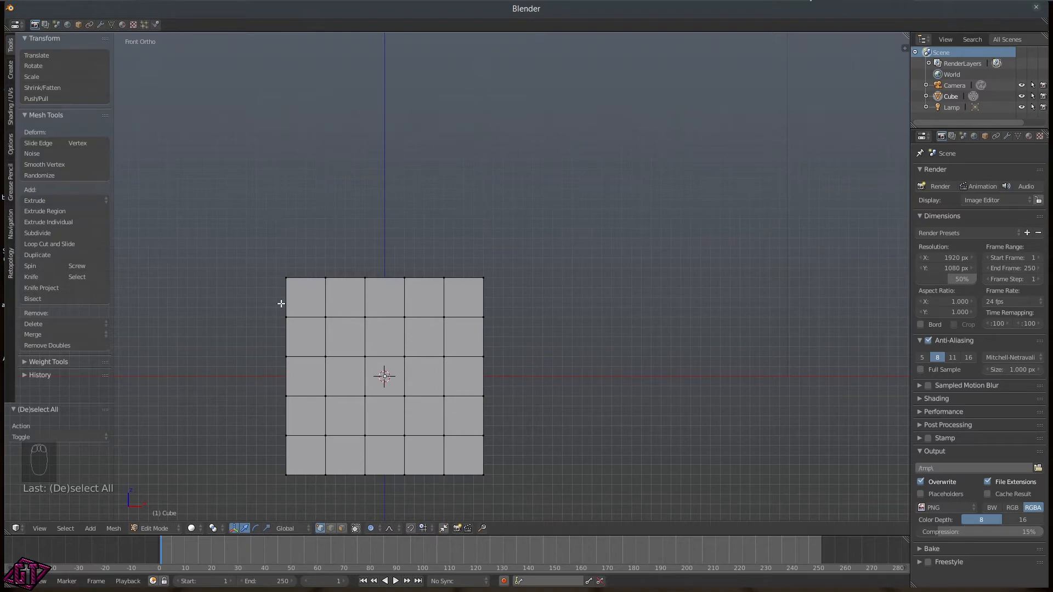
- Border-select the cube's entire left vertex column through the mesh and inspect the selected side from several angles
{"action": "key", "text": "b"}
{"action": "left_click_drag", "start_coordinate": [238, 215], "coordinate": [310, 503]}
{"action": "middle_click_drag", "start_coordinate": [154, 326], "coordinate": [274, 321]}
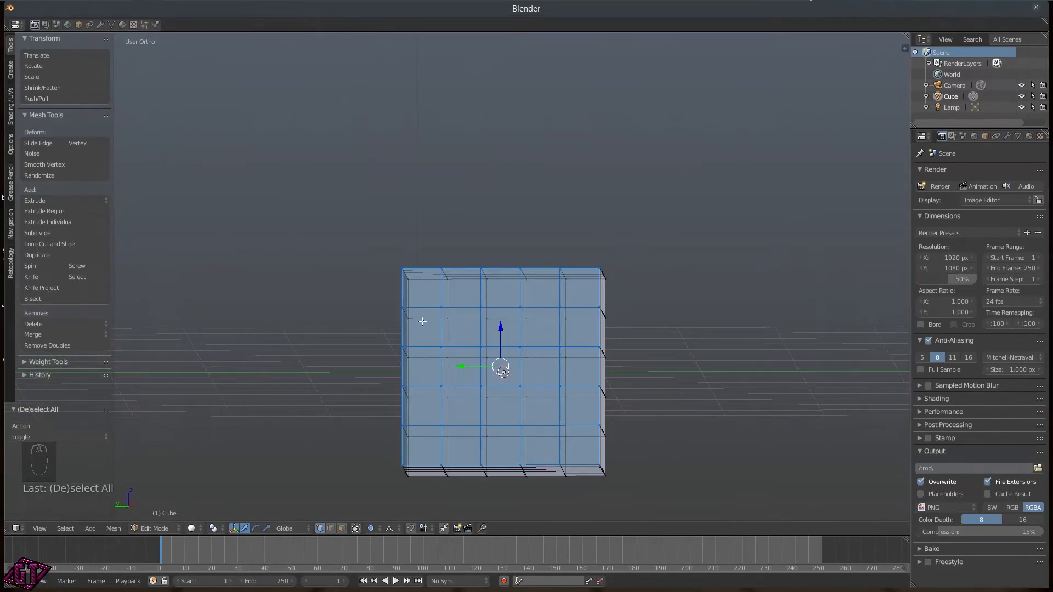
{"action": "middle_click_drag", "start_coordinate": [390, 323], "coordinate": [482, 238]}
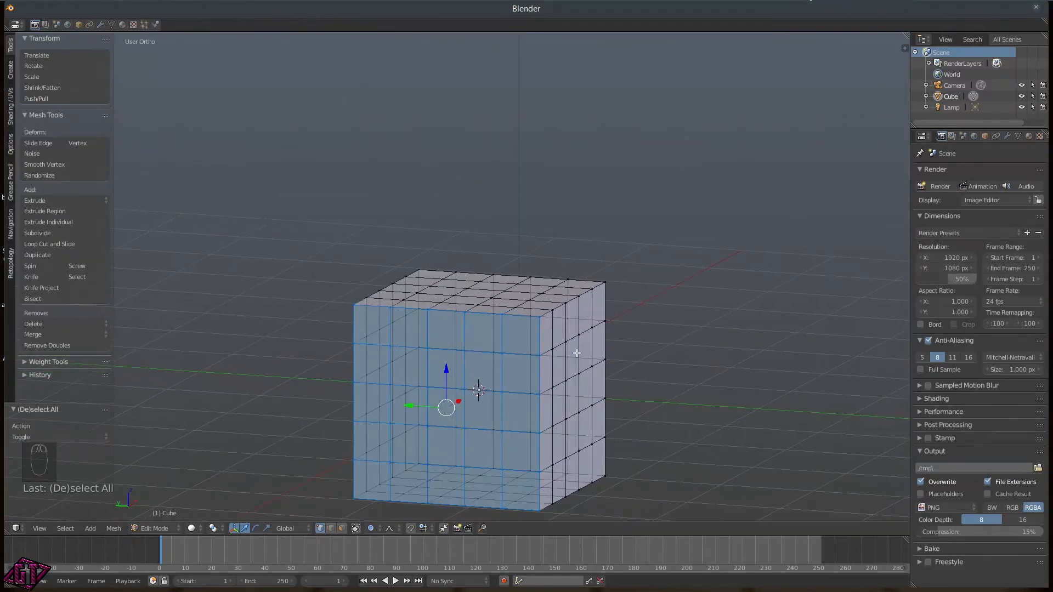
{"action": "scroll", "coordinate": [540, 372], "scroll_direction": "up", "scroll_amount": 2}
{"action": "scroll", "coordinate": [564, 387], "scroll_direction": "down", "scroll_amount": 3}
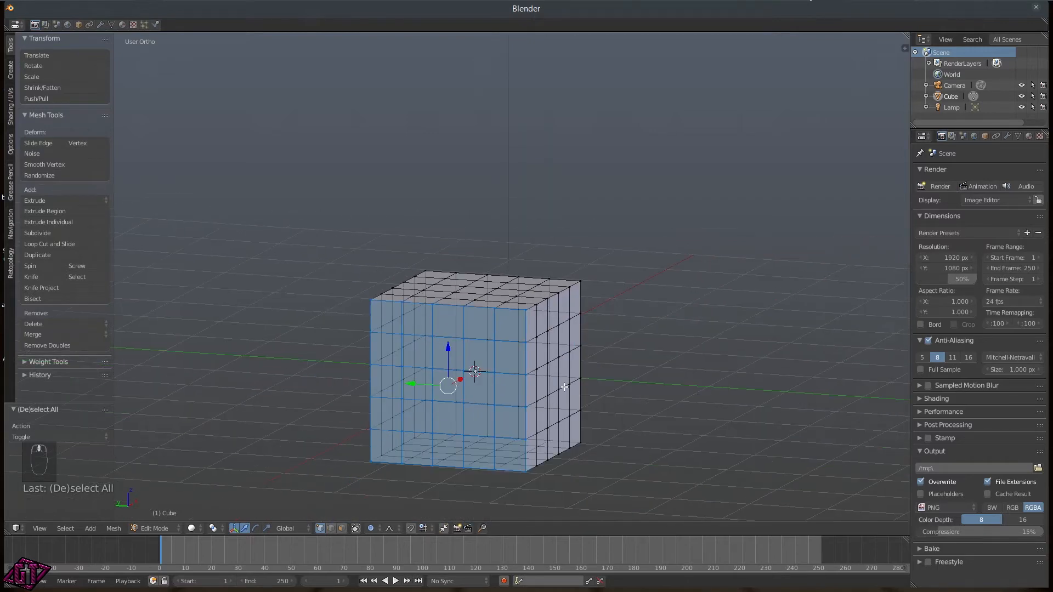
{"action": "middle_click_drag", "start_coordinate": [543, 392], "coordinate": [430, 416]}
{"action": "scroll", "coordinate": [445, 417], "scroll_direction": "up", "scroll_amount": 3}
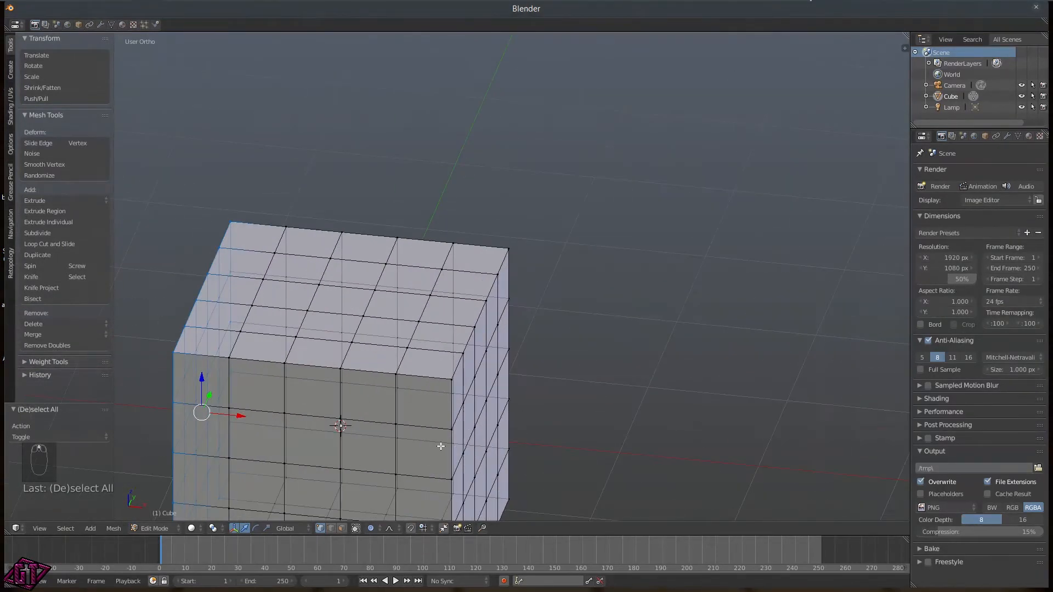
{"action": "scroll", "coordinate": [395, 449], "scroll_direction": "down", "scroll_amount": 3}
{"action": "middle_click_drag", "start_coordinate": [396, 449], "coordinate": [346, 391]}
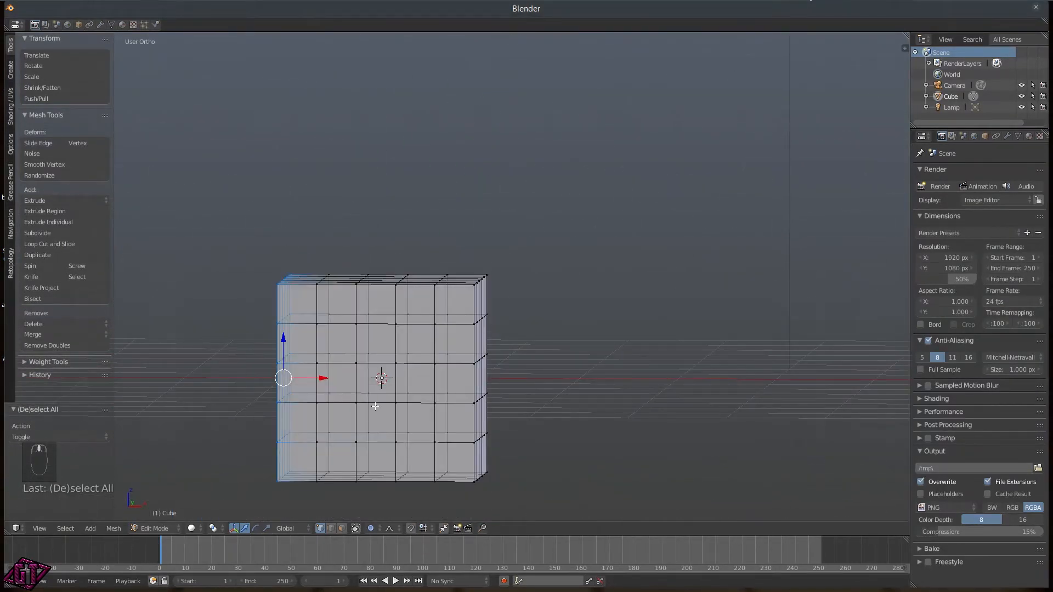
- Turn limiting selection to visible geometry on, compare the cube's front with it off, and leave it on
{"action": "left_click", "coordinate": [355, 528]}
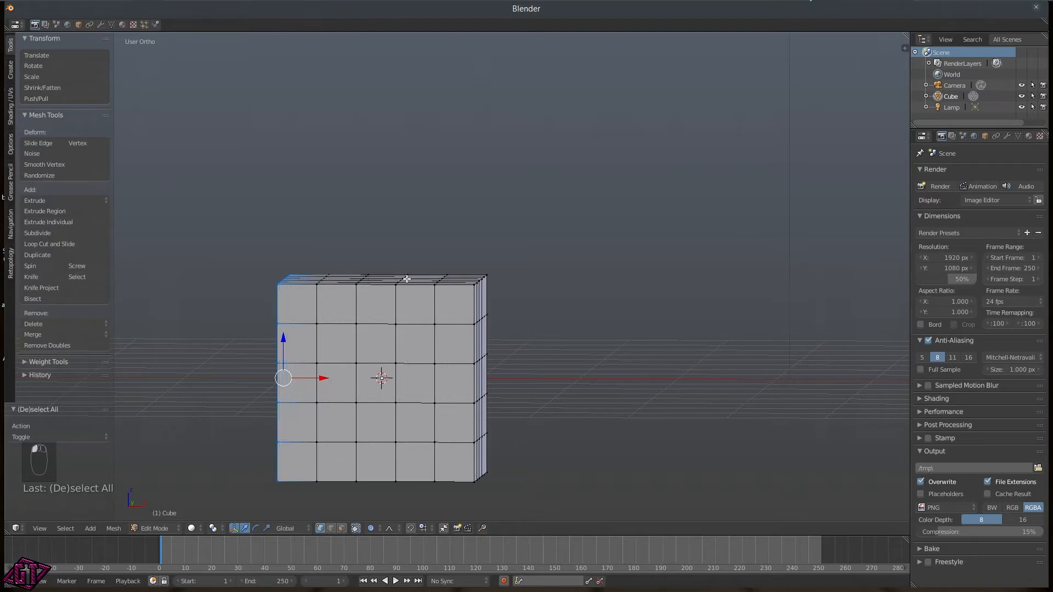
{"action": "scroll", "coordinate": [422, 409], "scroll_direction": "up", "scroll_amount": 2}
{"action": "middle_click_drag", "start_coordinate": [422, 419], "coordinate": [467, 308], "text": "shift"}
{"action": "scroll", "coordinate": [467, 309], "scroll_direction": "up", "scroll_amount": 3}
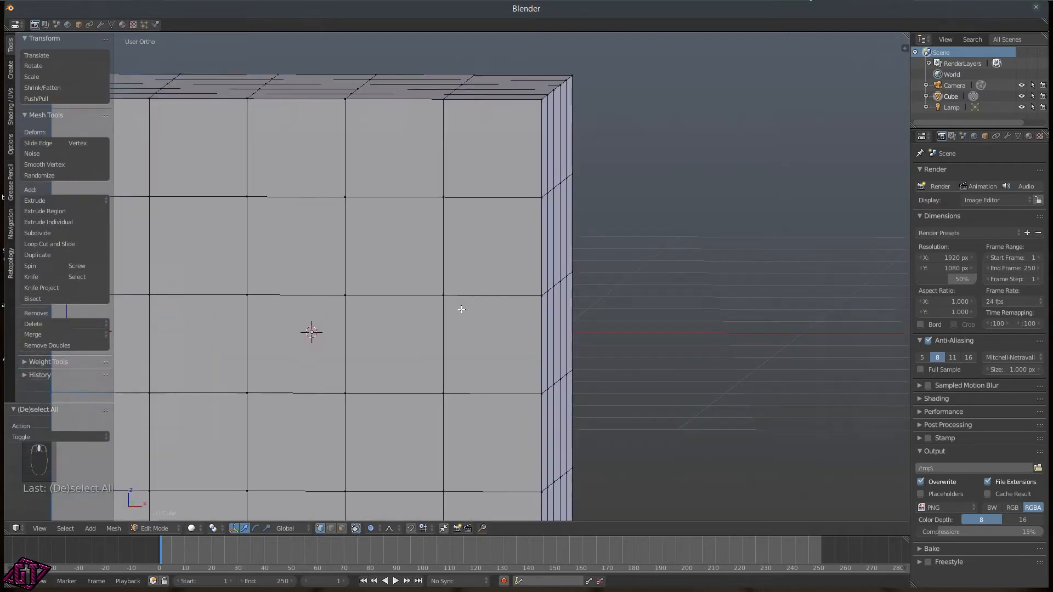
{"action": "left_click", "coordinate": [354, 528]}
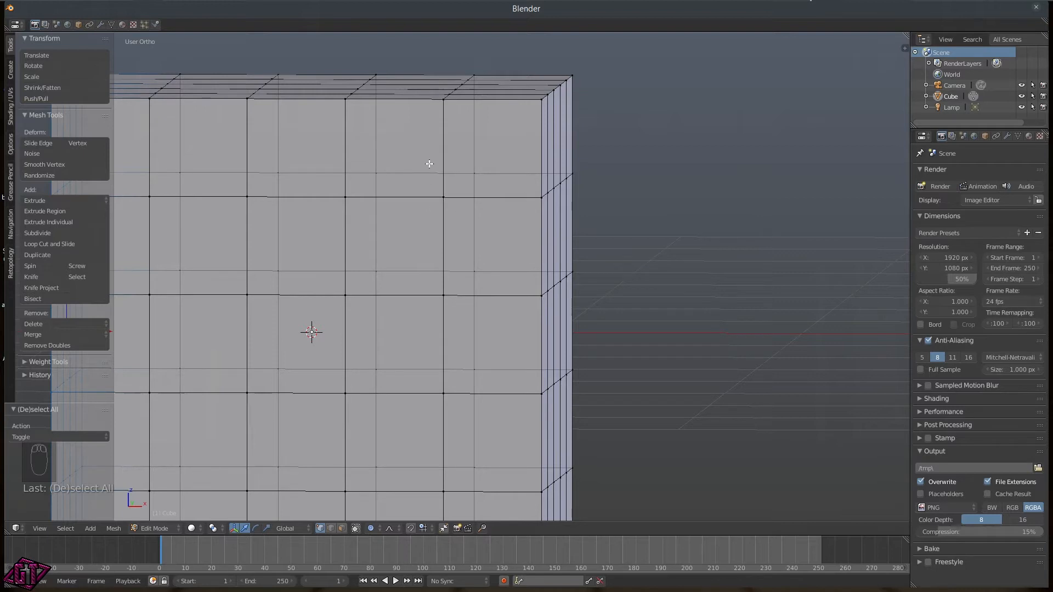
{"action": "left_click", "coordinate": [357, 528]}
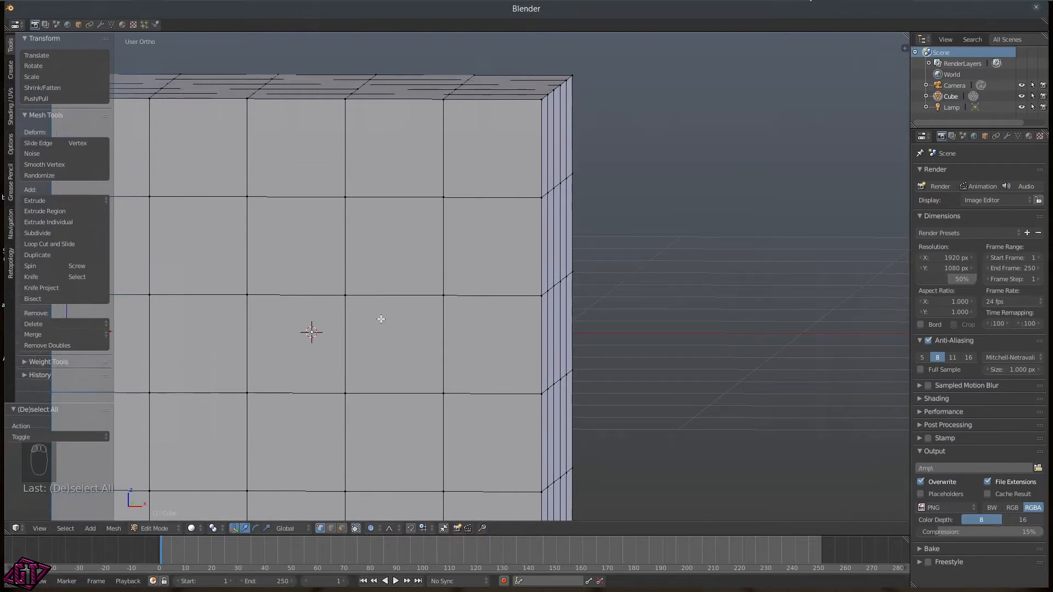
- In the front view, border-select the visible three-by-three block of vertices on the cube's front face and inspect the selection from the side
{"action": "key", "text": "KP_1"}
{"action": "middle_click_drag", "start_coordinate": [338, 245], "coordinate": [583, 233], "text": "shift"}
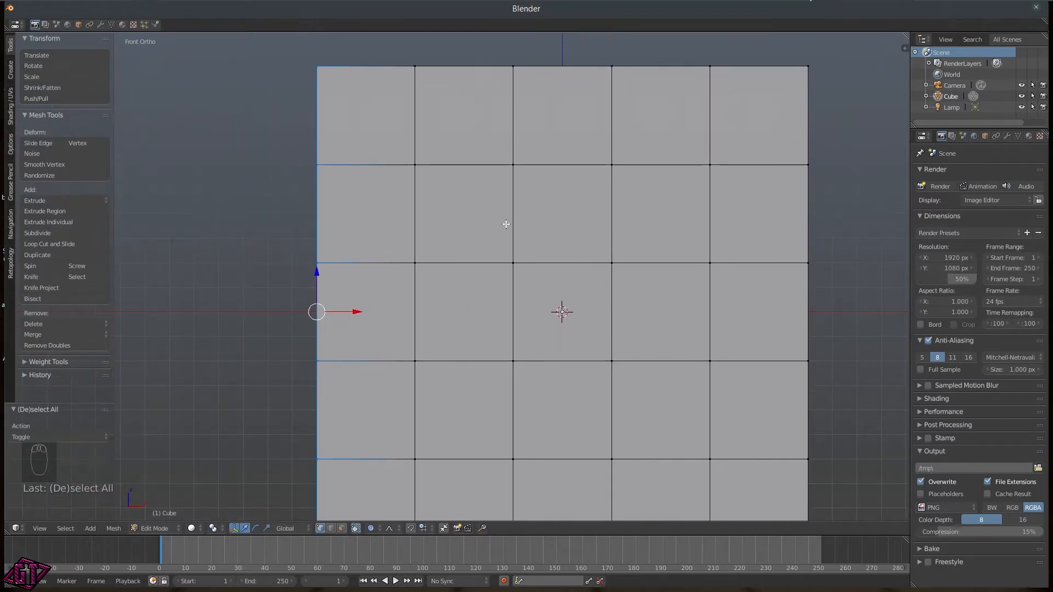
{"action": "key", "text": "b"}
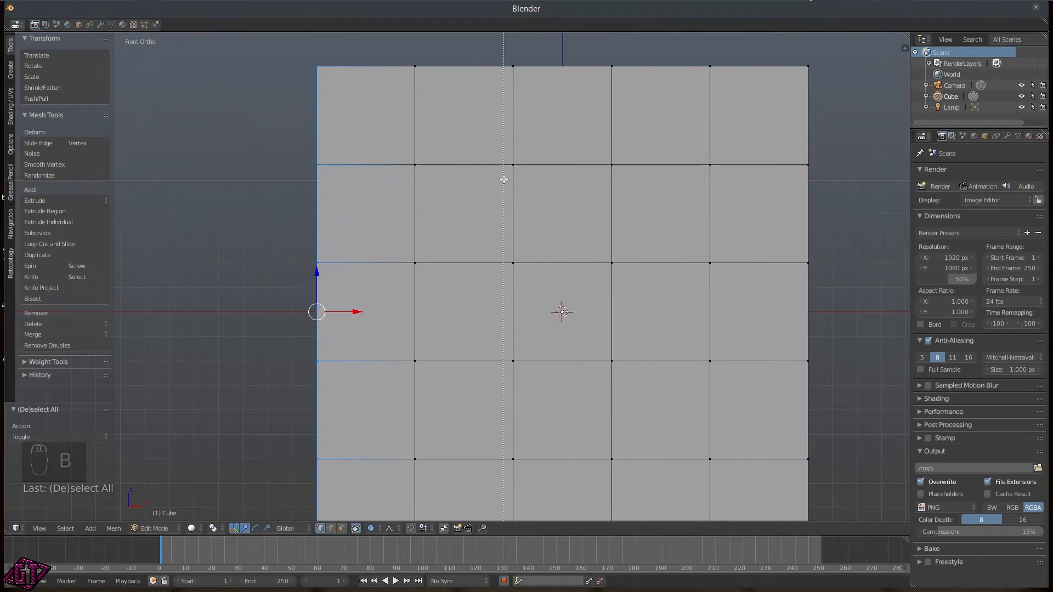
{"action": "left_click_drag", "start_coordinate": [505, 159], "coordinate": [724, 377]}
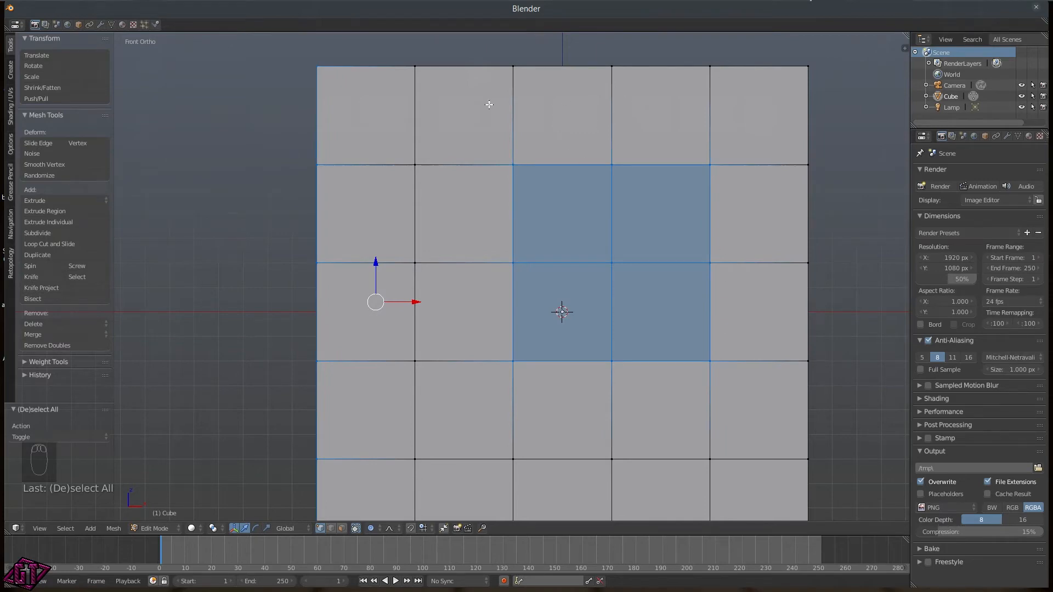
{"action": "middle_click_drag", "start_coordinate": [606, 111], "coordinate": [386, 147]}
- Clear the selection, turn off limiting to visible, and border-select the same three-by-three vertex block through the cube from the front, then inspect it
{"action": "key", "text": "KP_1"}
{"action": "key", "text": "a"}
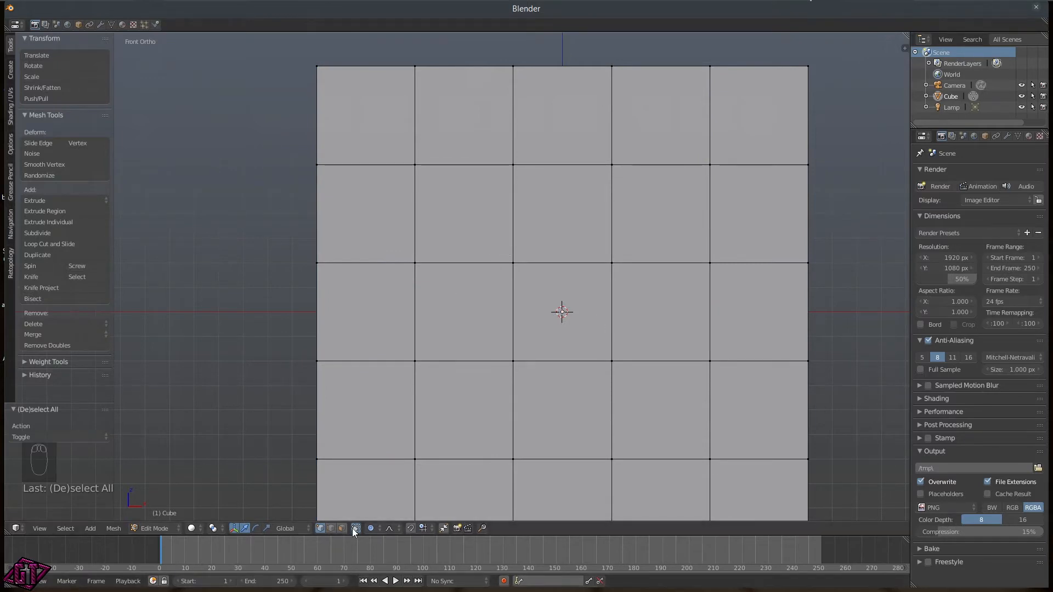
{"action": "left_click_drag", "start_coordinate": [488, 141], "coordinate": [721, 395]}
{"action": "key", "text": "b"}
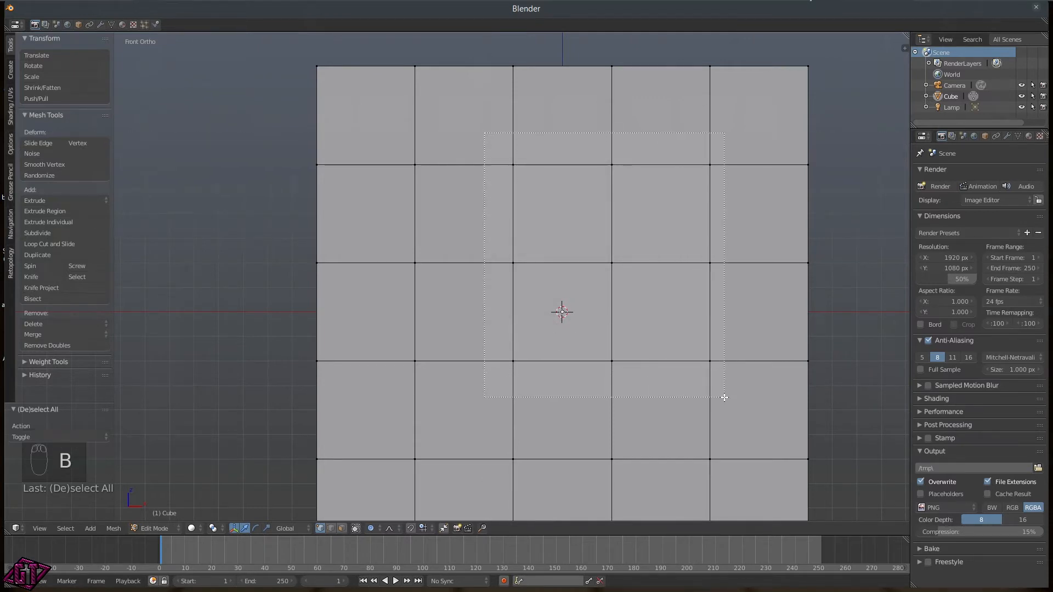
{"action": "middle_click_drag", "start_coordinate": [764, 159], "coordinate": [547, 239]}
{"action": "scroll", "coordinate": [548, 161], "scroll_direction": "down", "scroll_amount": 5}
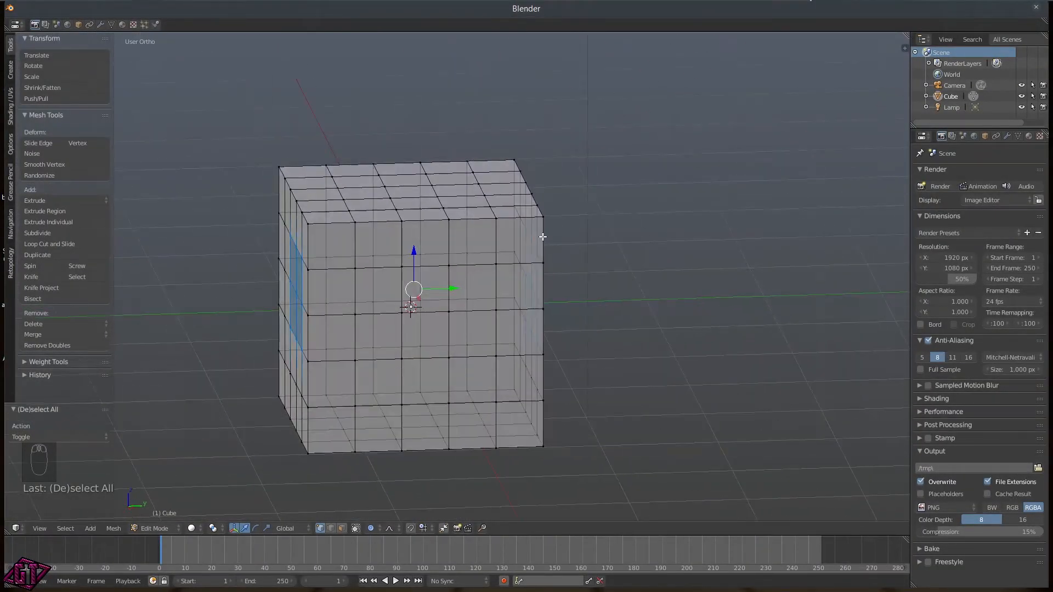
- Switch to the right orthographic view and try to extrude the selected front and back regions along the global Y axis
{"action": "key", "text": "q"}
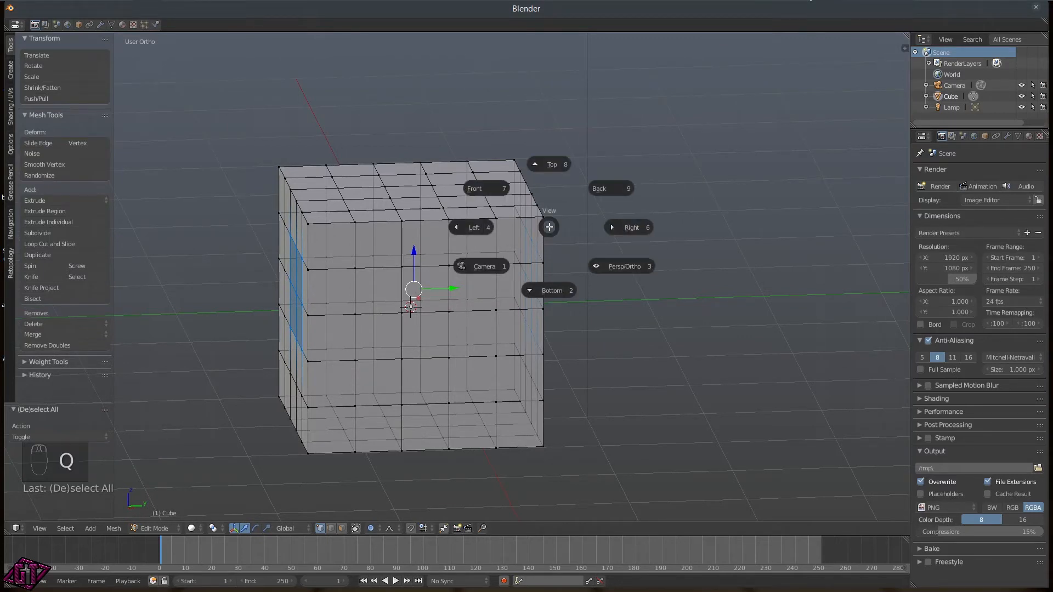
{"action": "left_click", "coordinate": [611, 225]}
{"action": "scroll", "coordinate": [610, 238], "scroll_direction": "down", "scroll_amount": 1}
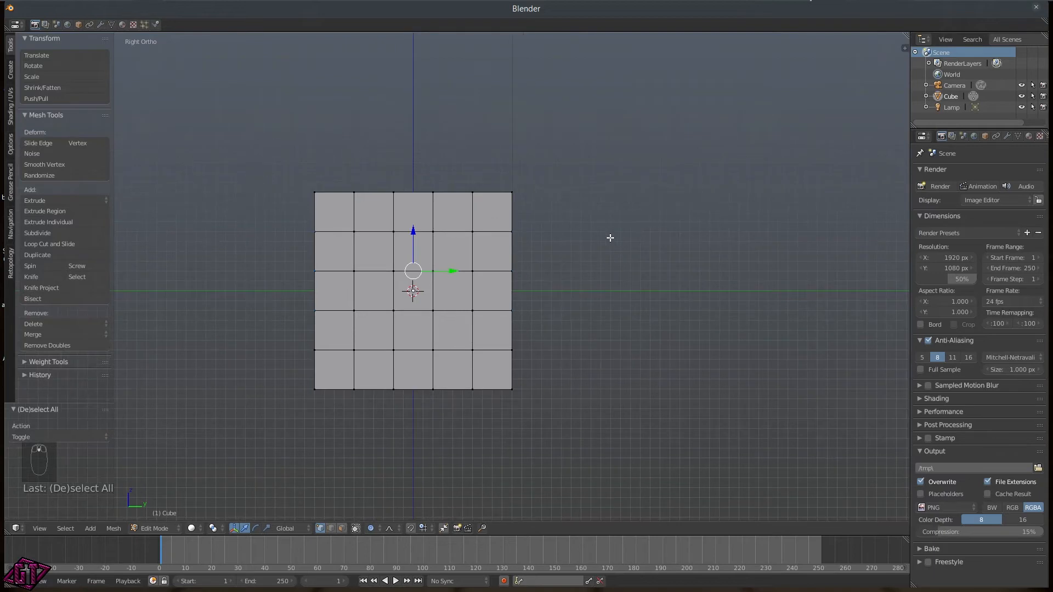
{"action": "scroll", "coordinate": [568, 265], "scroll_direction": "down", "scroll_amount": 1}
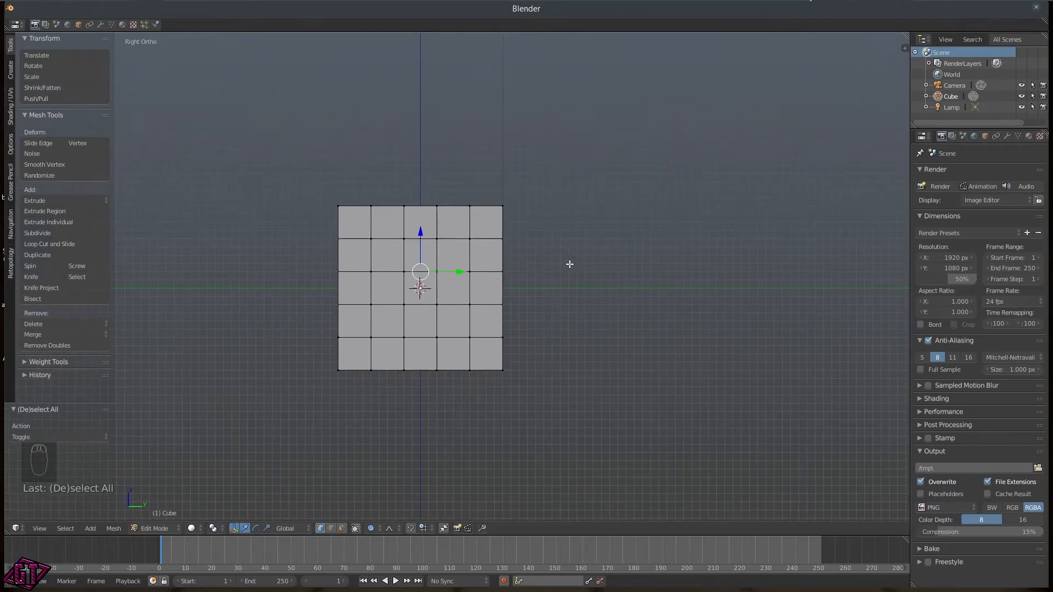
{"action": "key", "text": "e"}
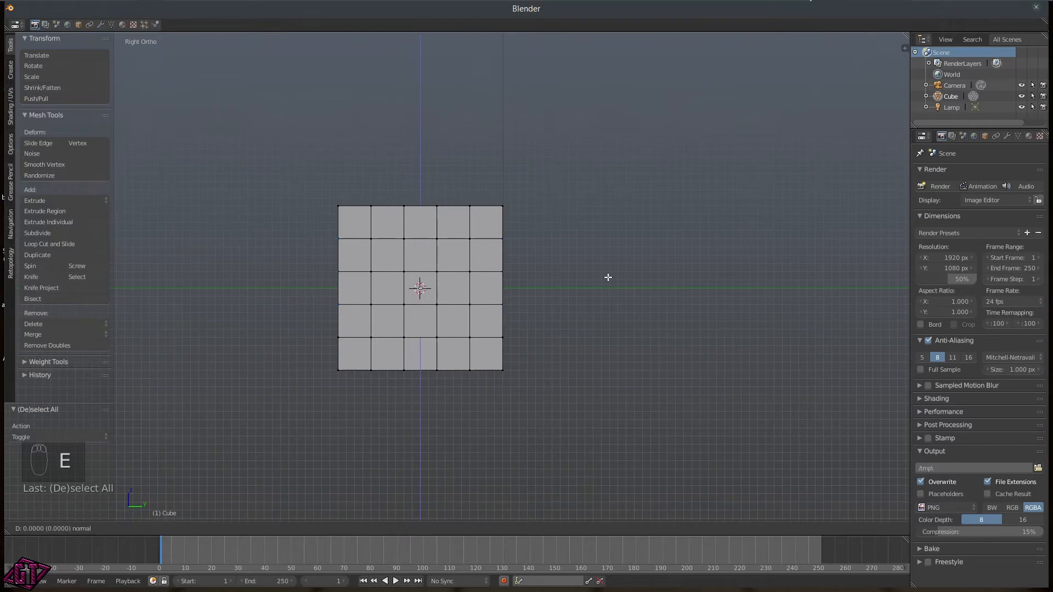
{"action": "key", "text": "y"}
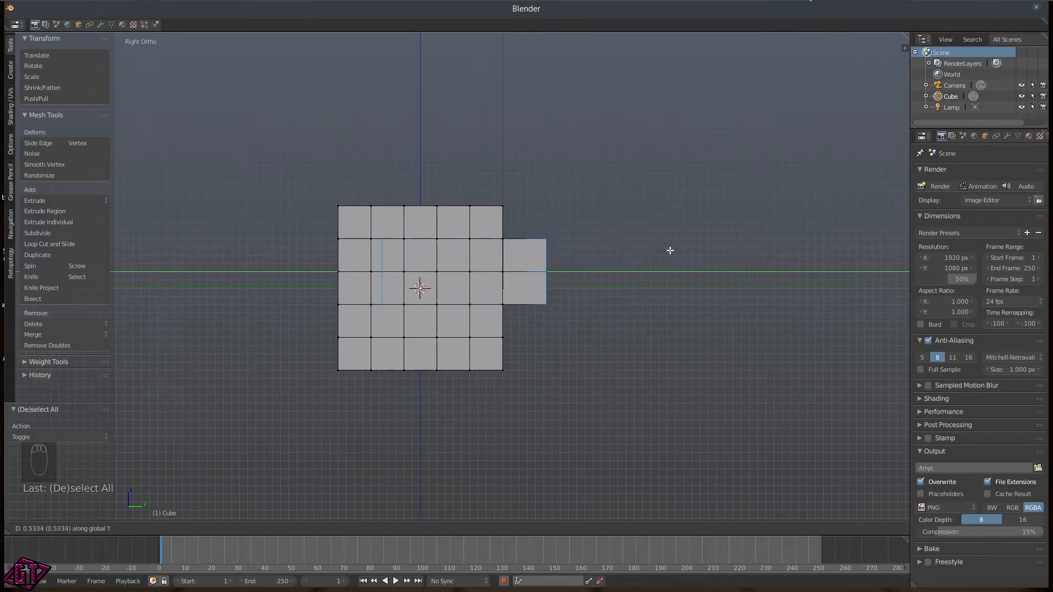
{"action": "right_click", "coordinate": [714, 247]}
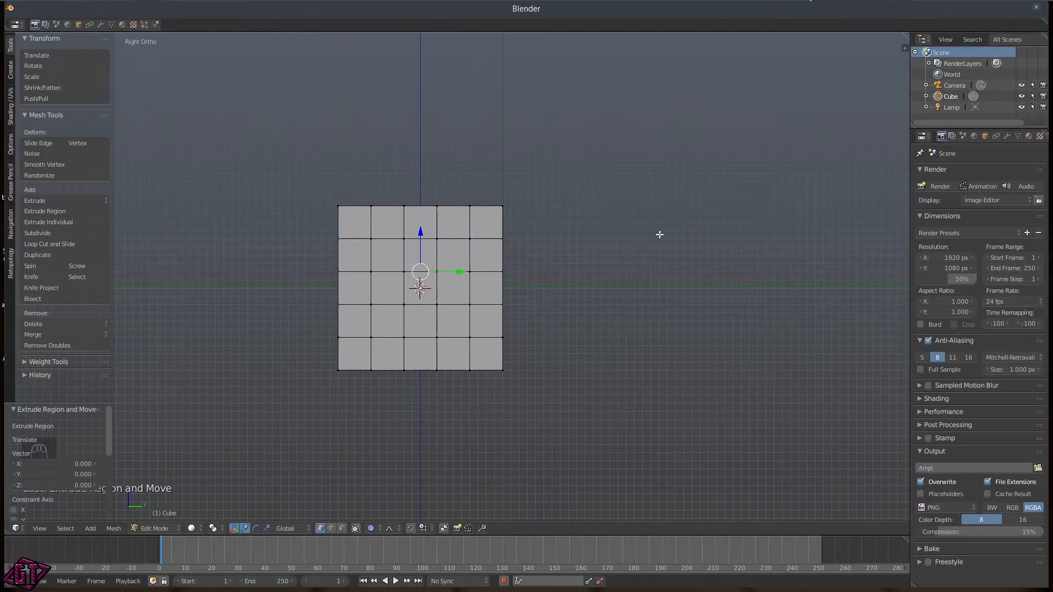
- Undo the extrusion and inspect the selected regions on the cube's opposite faces
{"action": "middle_click_drag", "start_coordinate": [638, 235], "coordinate": [581, 234]}
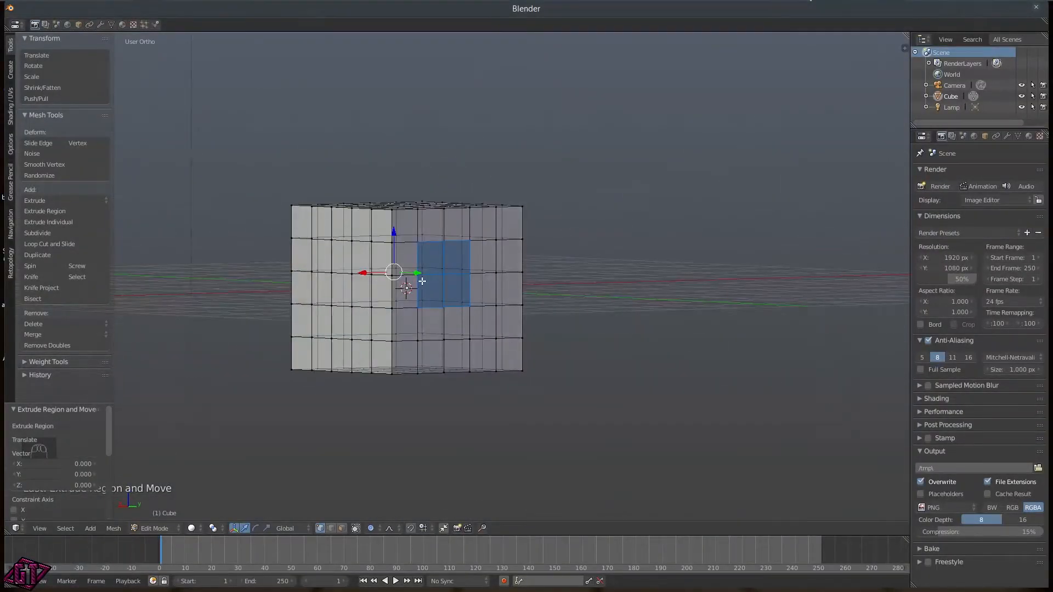
{"action": "scroll", "coordinate": [461, 278], "scroll_direction": "up", "scroll_amount": 3}
{"action": "key", "text": "ctrl+z"}
{"action": "middle_click_drag", "start_coordinate": [447, 278], "coordinate": [524, 285]}
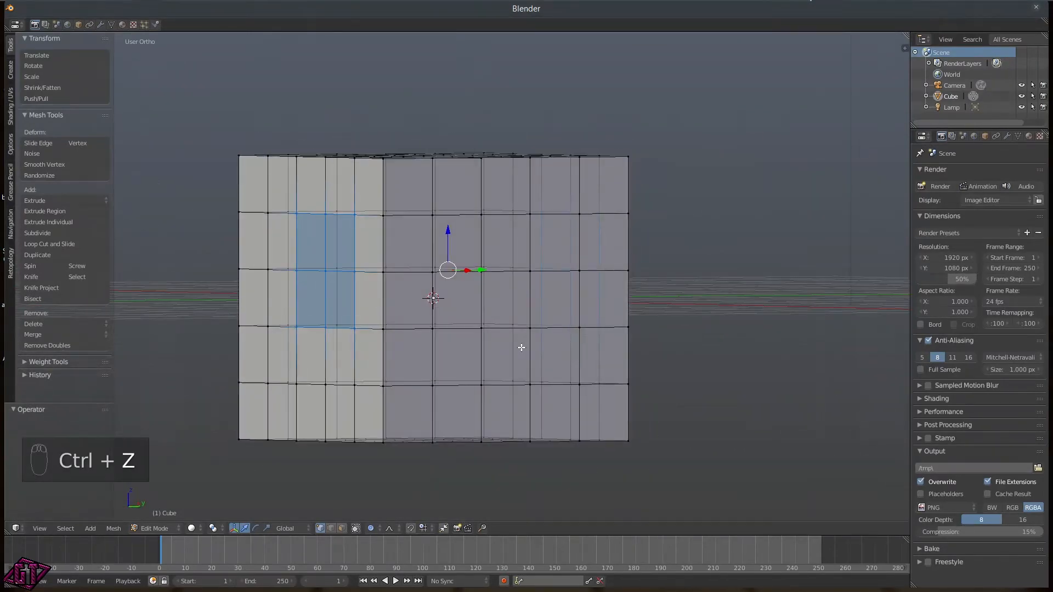
- Deselect all of the mesh and turn limiting selection to visible geometry back on
{"action": "key", "text": "a"}
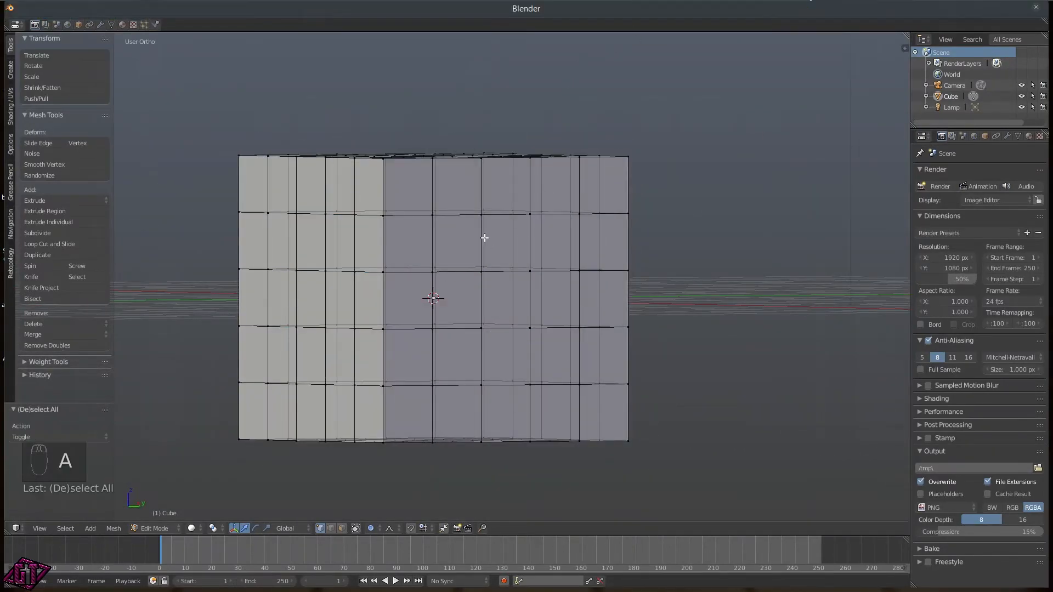
{"action": "scroll", "coordinate": [488, 240], "scroll_direction": "down", "scroll_amount": 1}
{"action": "key", "text": "KP_1"}
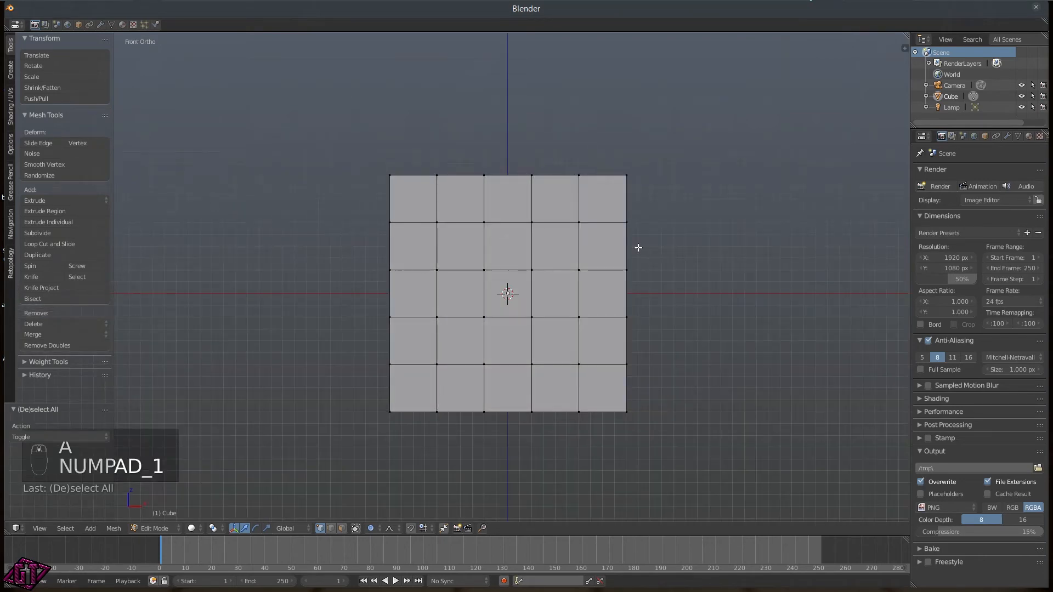
{"action": "middle_click_drag", "start_coordinate": [554, 172], "coordinate": [545, 197]}
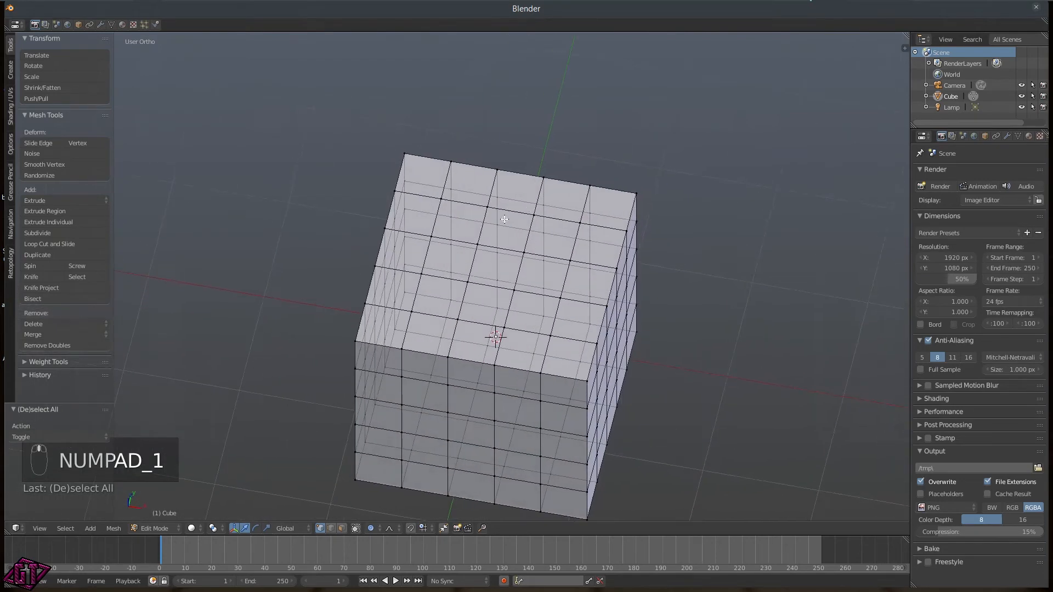
{"action": "left_click", "coordinate": [356, 528]}
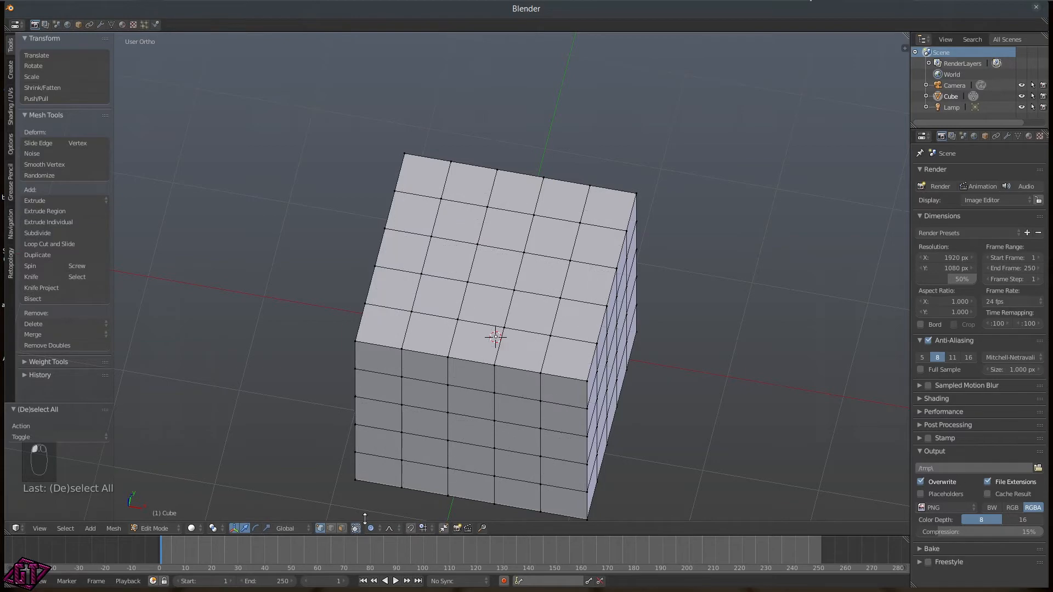
{"action": "middle_click_drag", "start_coordinate": [576, 313], "coordinate": [505, 237]}
{"action": "scroll", "coordinate": [508, 239], "scroll_direction": "down", "scroll_amount": 2}
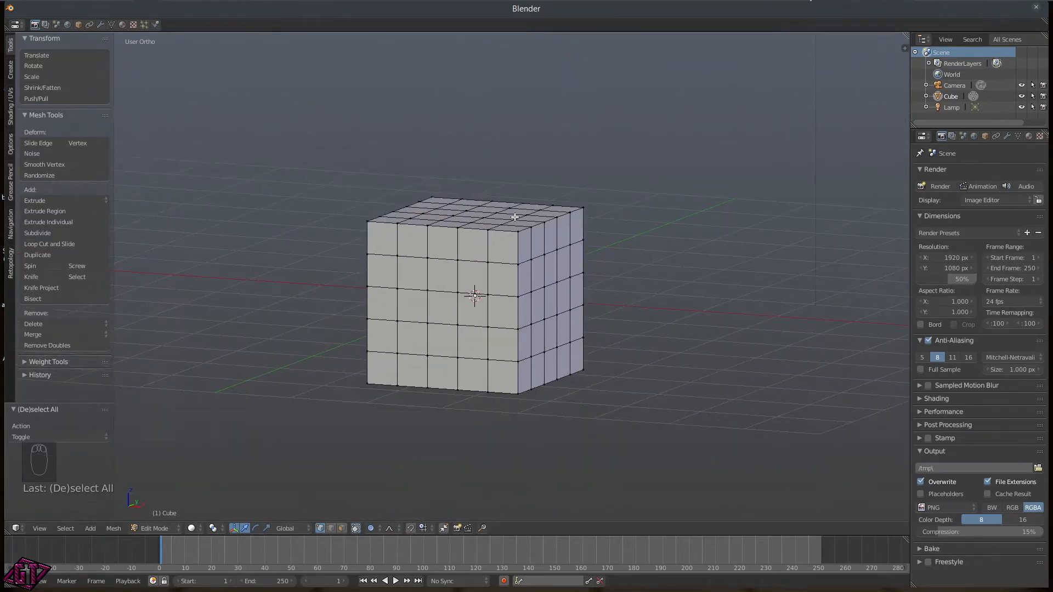
- Select the cube's entire mesh with the De/Select All option
{"action": "key", "text": "shift+o"}
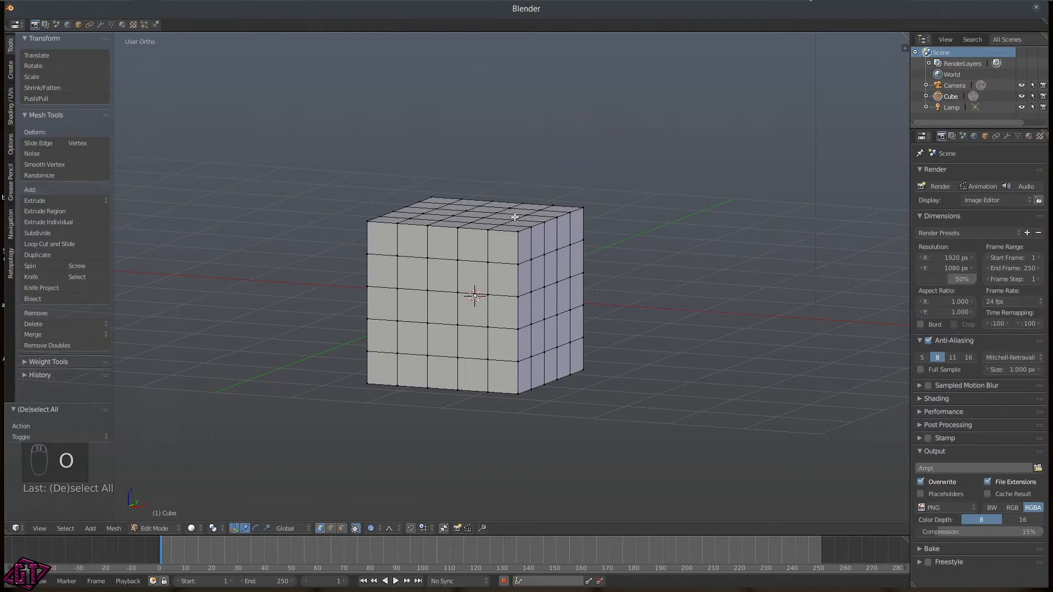
{"action": "key", "text": "q"}
{"action": "key", "text": "a"}
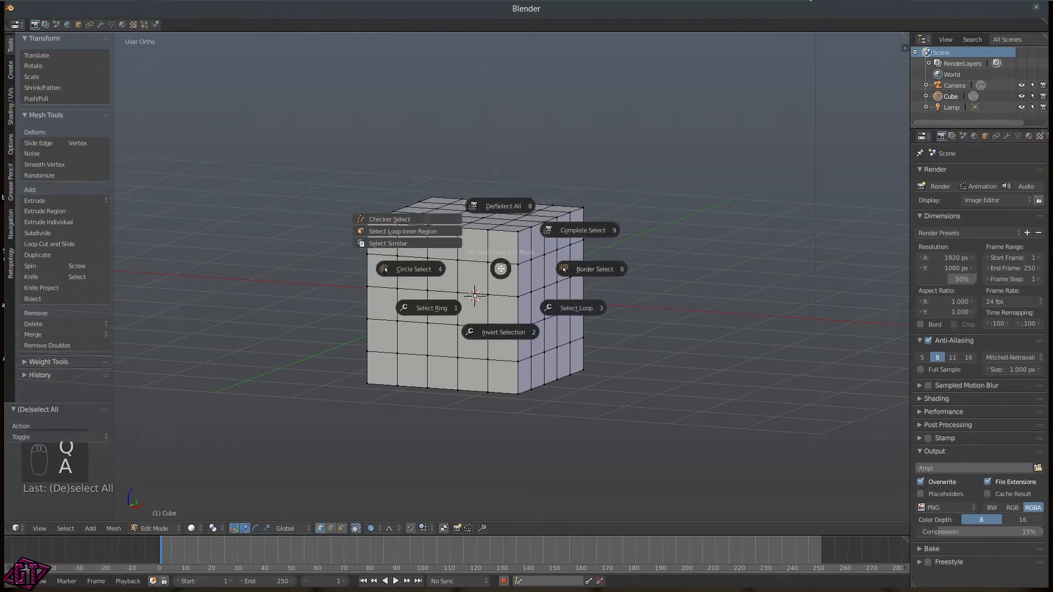
{"action": "left_click", "coordinate": [504, 206]}
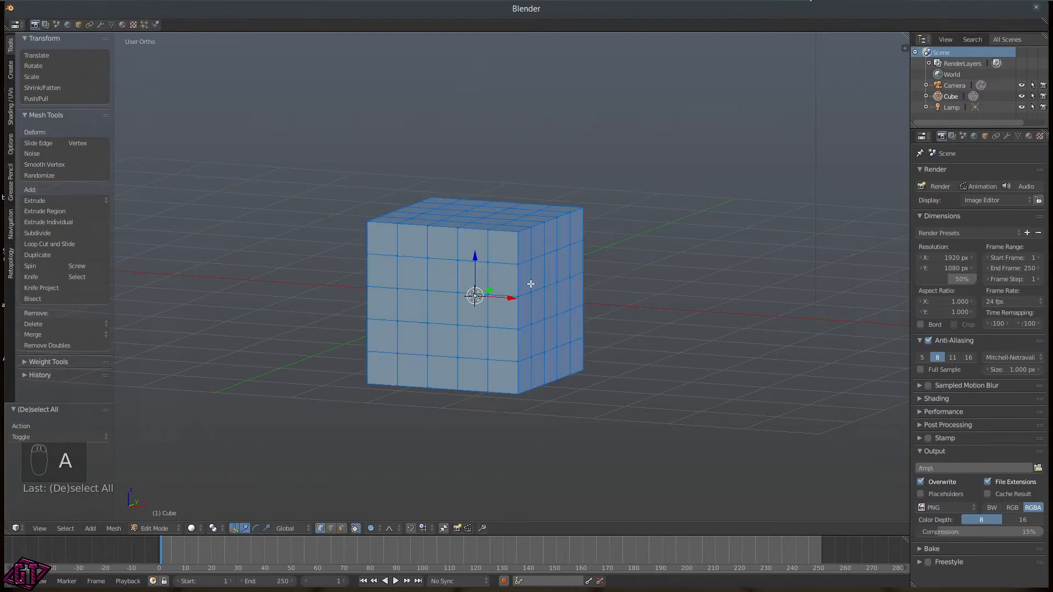
- Examine the origin point at the centre of the fully selected cube from different angles and distances
{"action": "middle_click_drag", "start_coordinate": [557, 336], "coordinate": [520, 352]}
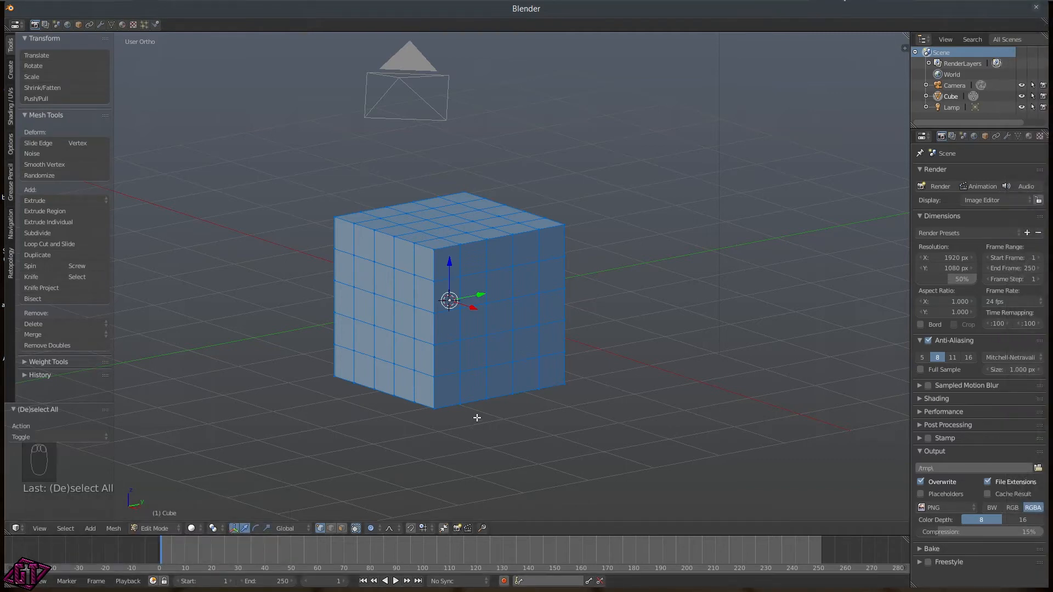
{"action": "middle_click_drag", "start_coordinate": [541, 332], "coordinate": [570, 313]}
{"action": "scroll", "coordinate": [449, 303], "scroll_direction": "down", "scroll_amount": 1}
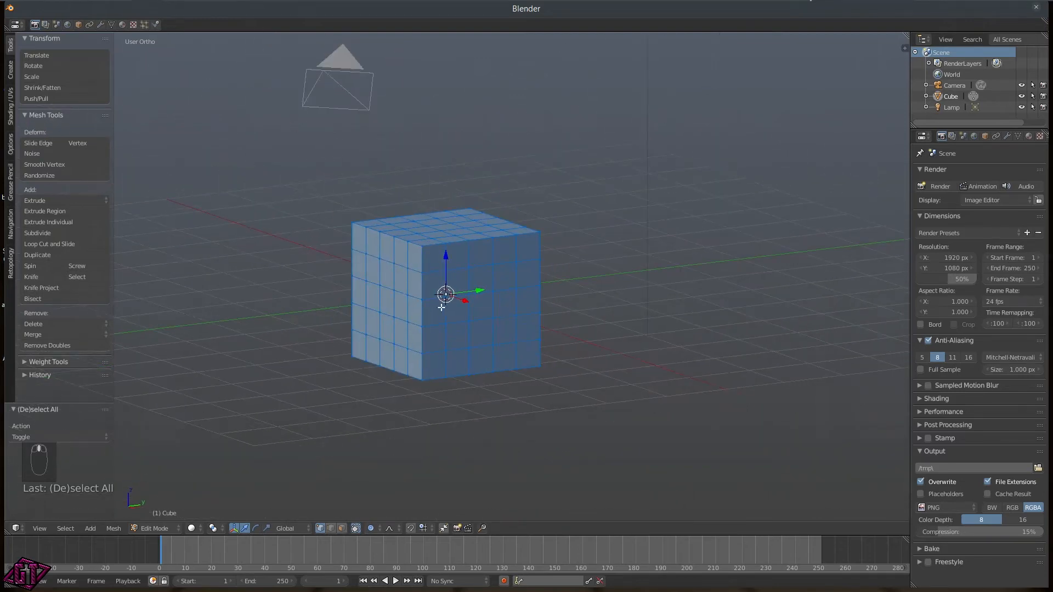
{"action": "scroll", "coordinate": [449, 304], "scroll_direction": "up", "scroll_amount": 5}
{"action": "scroll", "coordinate": [448, 313], "scroll_direction": "down", "scroll_amount": 3}
{"action": "scroll", "coordinate": [448, 315], "scroll_direction": "up", "scroll_amount": 1}
{"action": "scroll", "coordinate": [449, 315], "scroll_direction": "up", "scroll_amount": 3}
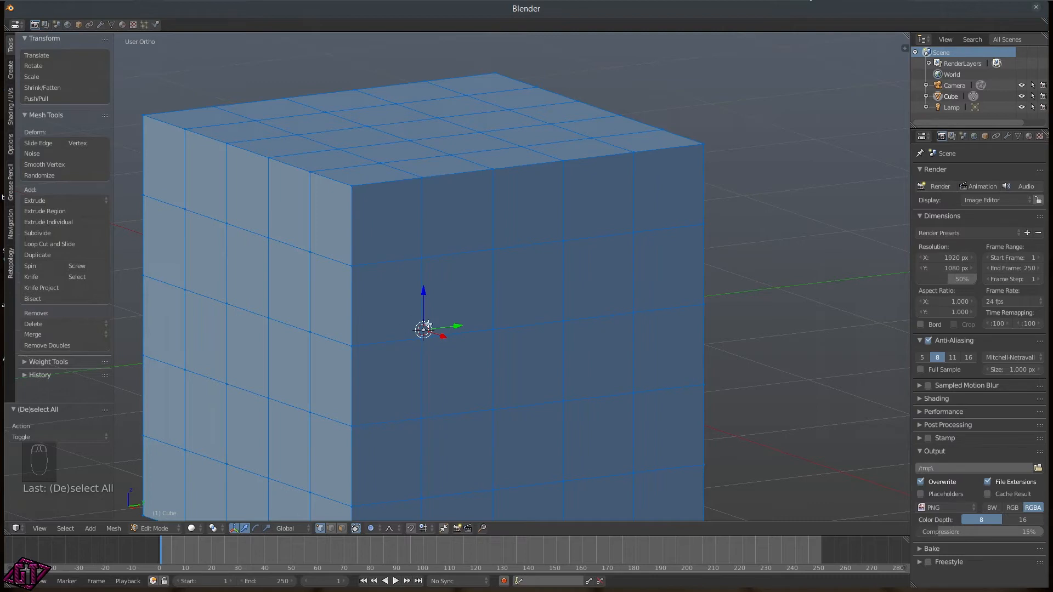
- Place the 3D cursor in empty space beyond the cube's upper right corner and apply Geometry To Origin to the mesh
{"action": "left_click", "coordinate": [757, 115]}
{"action": "key", "text": "shift+s"}
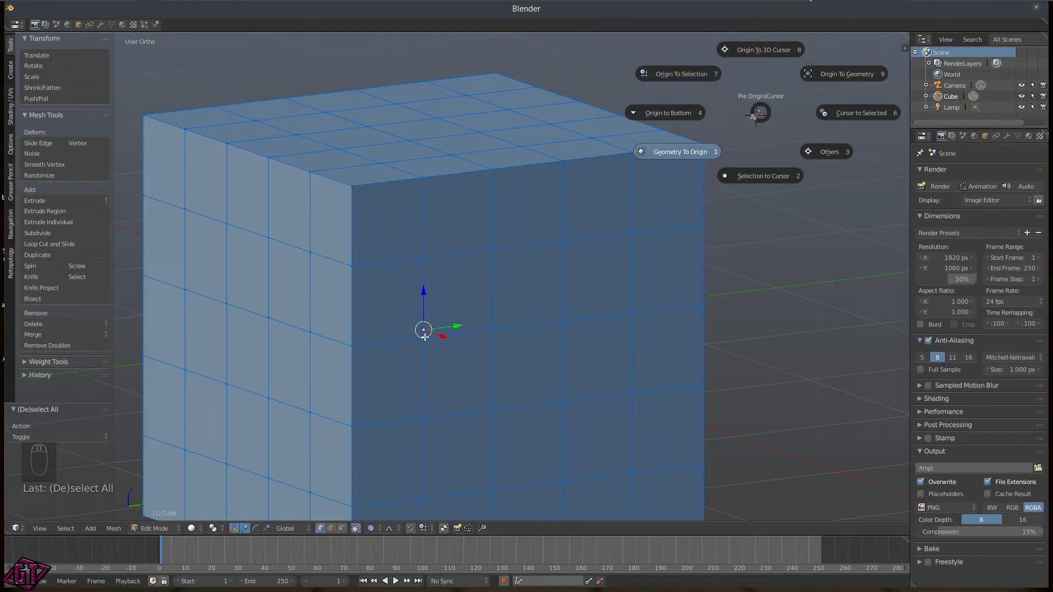
{"action": "left_click", "coordinate": [426, 257]}
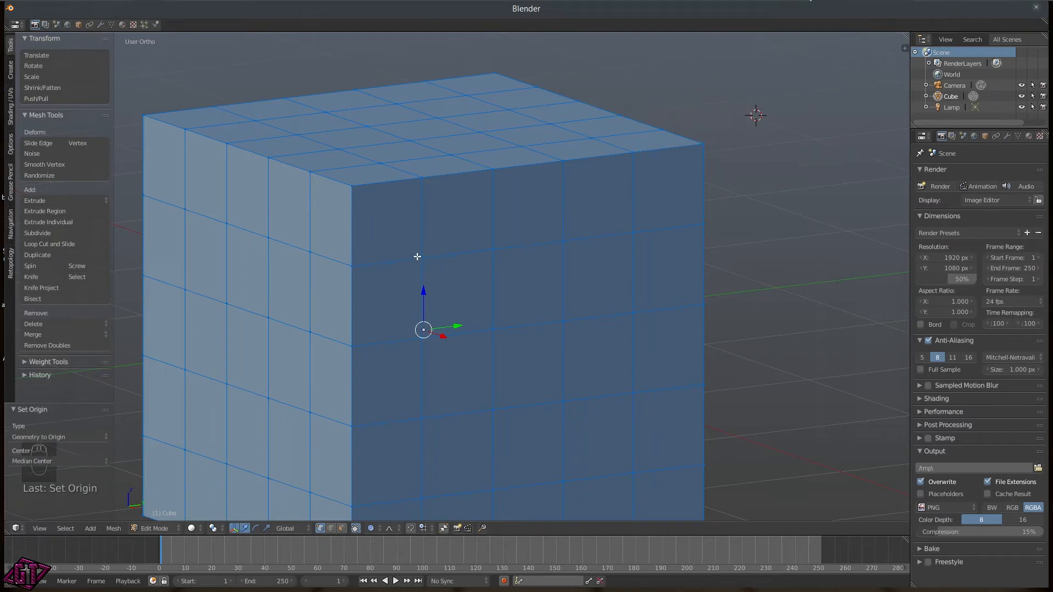
- Select only the vertex one row down and one column in from the upper left corner of the cube's front face
{"action": "scroll", "coordinate": [424, 330], "scroll_direction": "up", "scroll_amount": 4}
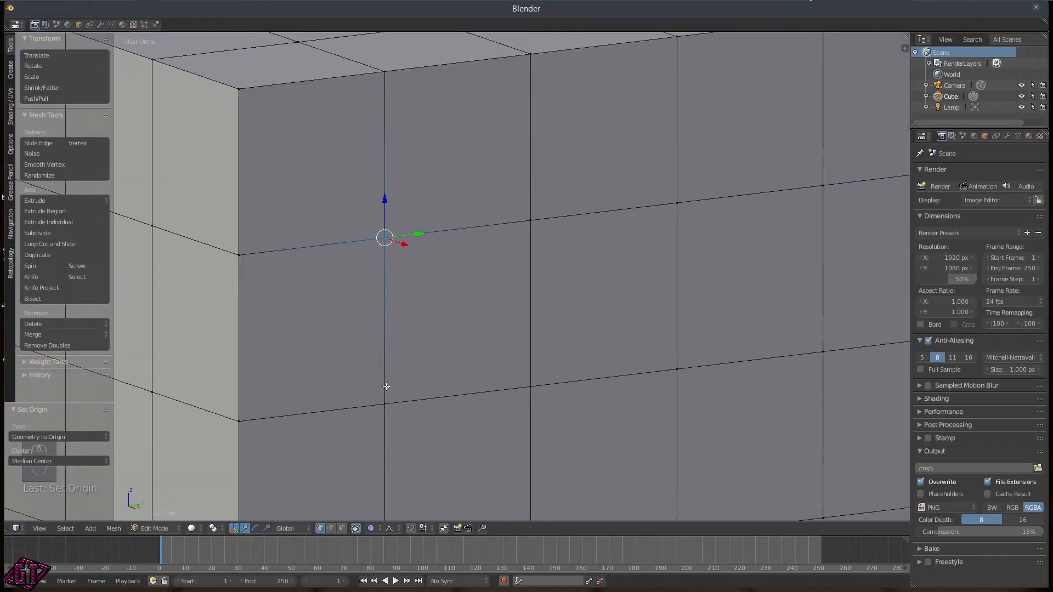
{"action": "scroll", "coordinate": [423, 380], "scroll_direction": "down", "scroll_amount": 5}
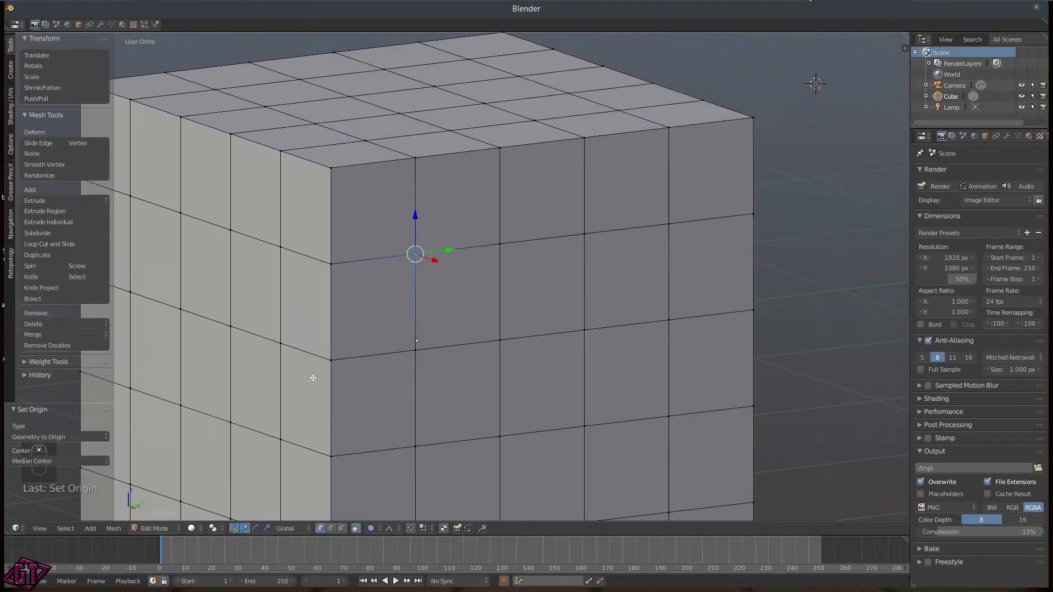
{"action": "middle_click_drag", "start_coordinate": [308, 367], "coordinate": [397, 351]}
{"action": "scroll", "coordinate": [537, 267], "scroll_direction": "down", "scroll_amount": 3}
{"action": "middle_click_drag", "start_coordinate": [537, 266], "coordinate": [468, 301]}
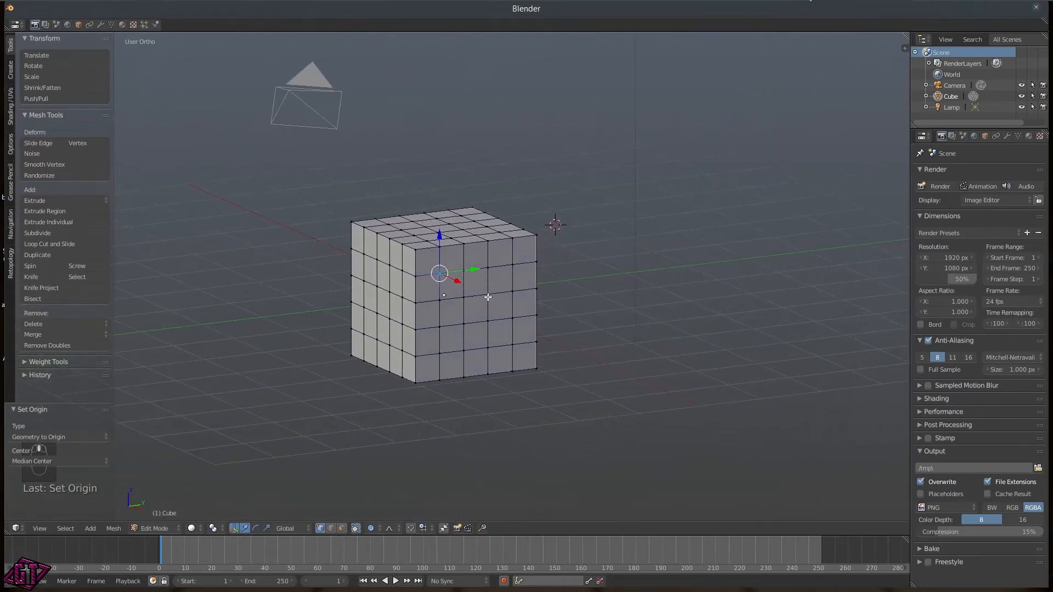
{"action": "key", "text": "shift+s"}
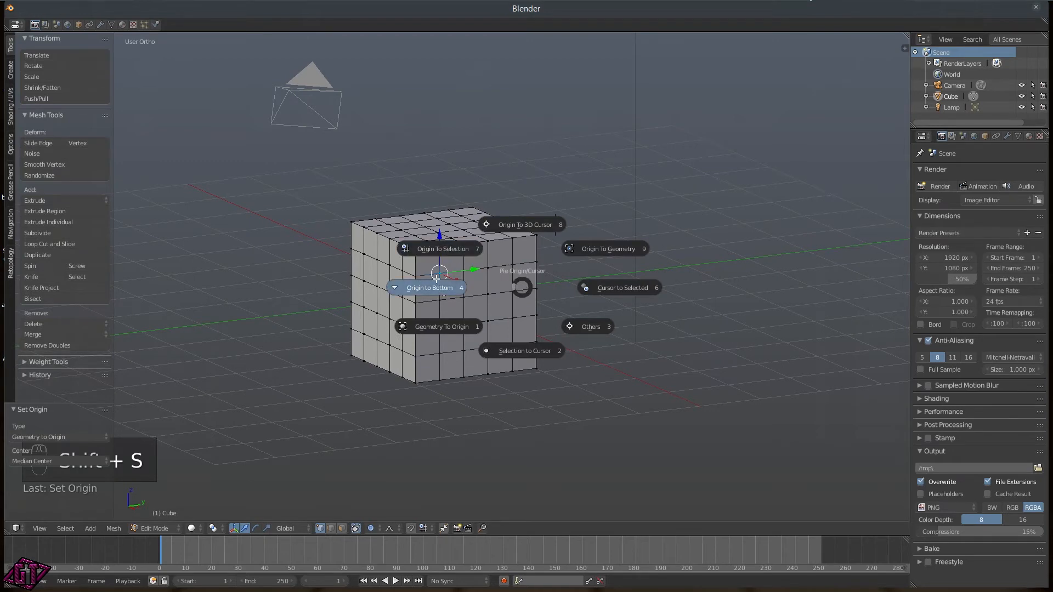
{"action": "left_click", "coordinate": [524, 282]}
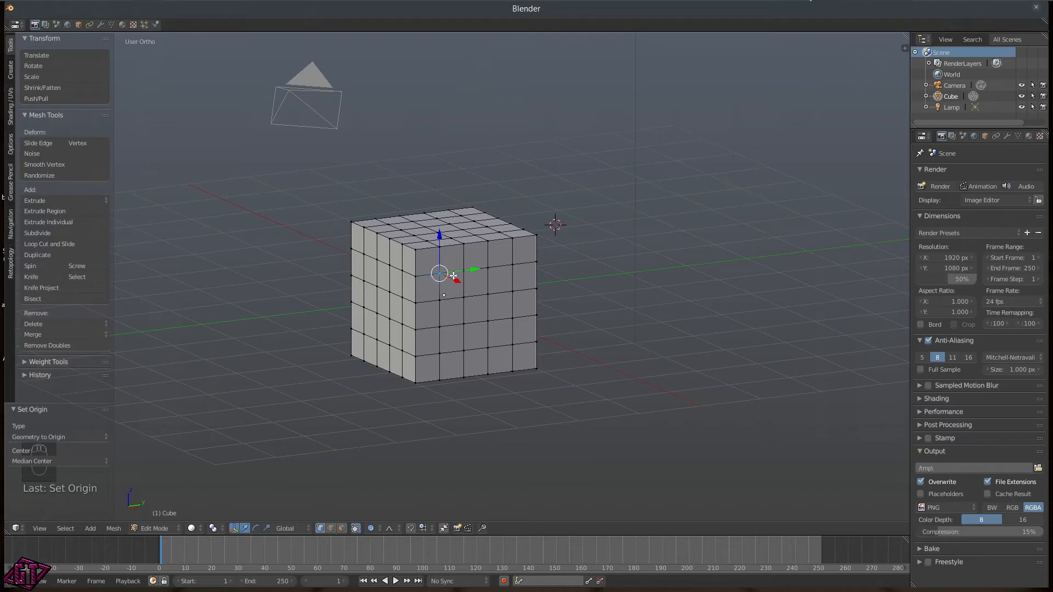
{"action": "key", "text": "shift+a"}
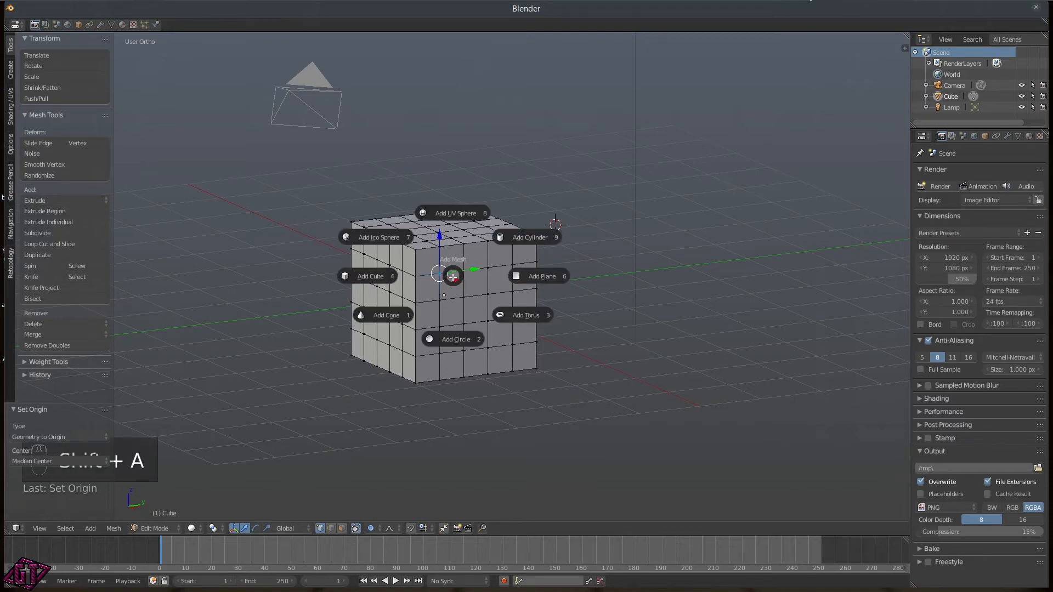
{"action": "key", "text": "Escape"}
- Move the cube's origin to the selected vertex with Origin To Selection
{"action": "key", "text": "shift+s"}
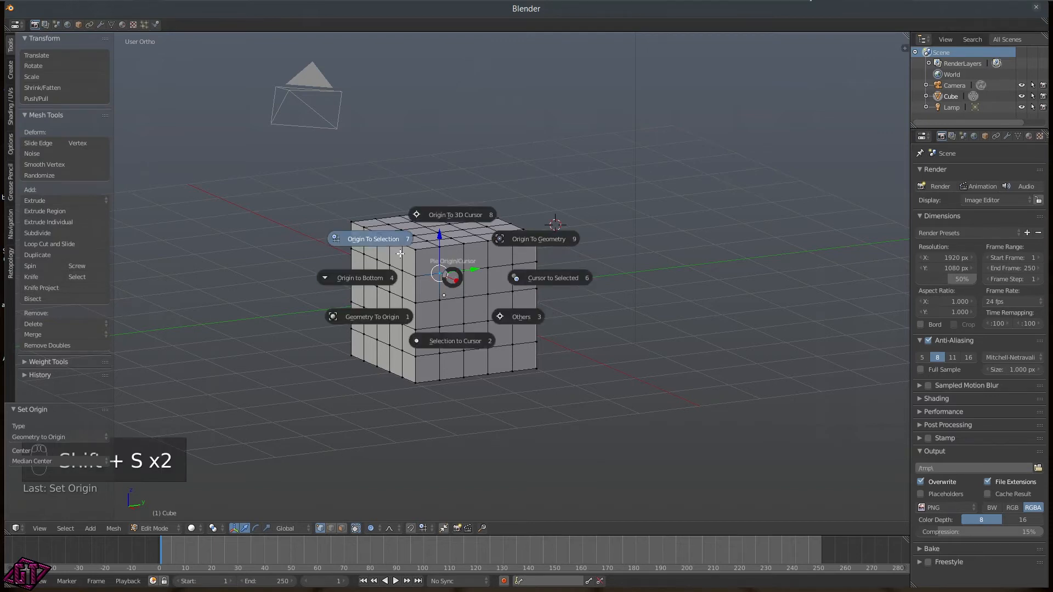
{"action": "left_click", "coordinate": [383, 239]}
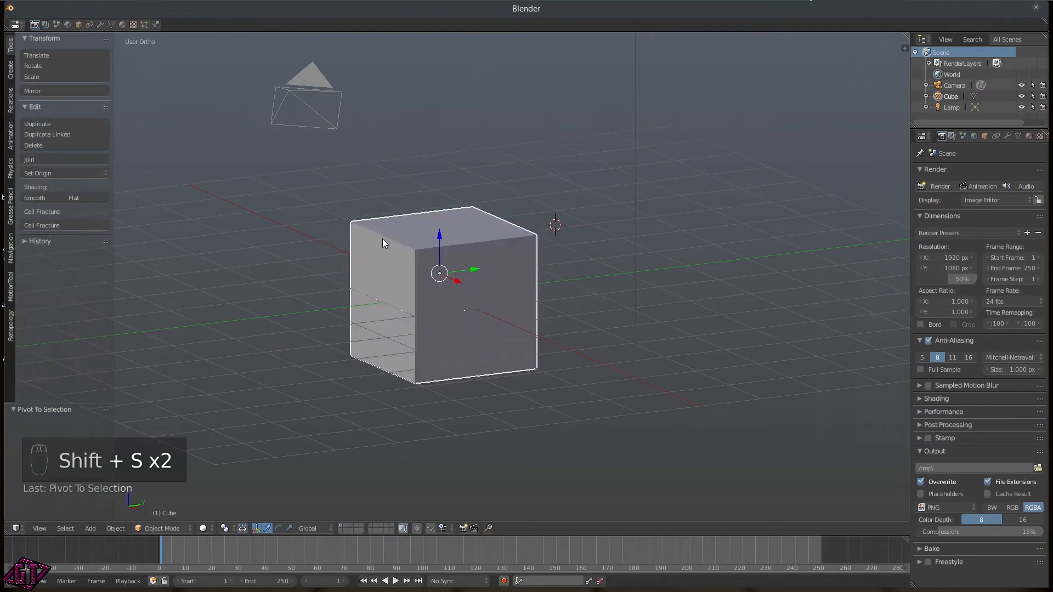
{"action": "scroll", "coordinate": [457, 288], "scroll_direction": "up", "scroll_amount": 2}
{"action": "scroll", "coordinate": [452, 286], "scroll_direction": "up", "scroll_amount": 4}
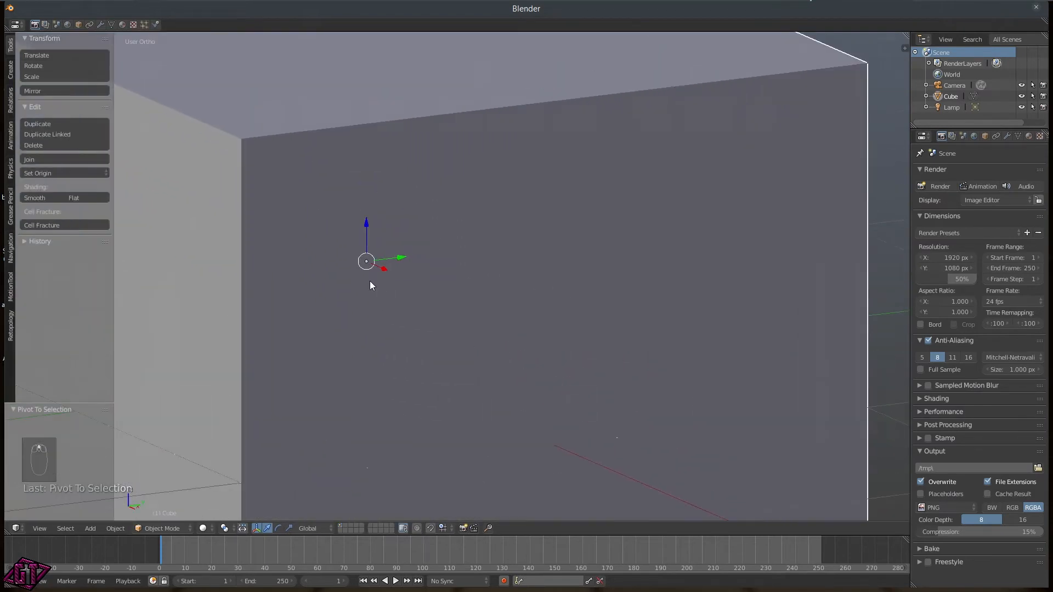
- Place the 3D cursor just beside the cube's origin and toggle the shading between Wireframe and Solid, ending in Wireframe
{"action": "key", "text": "z"}
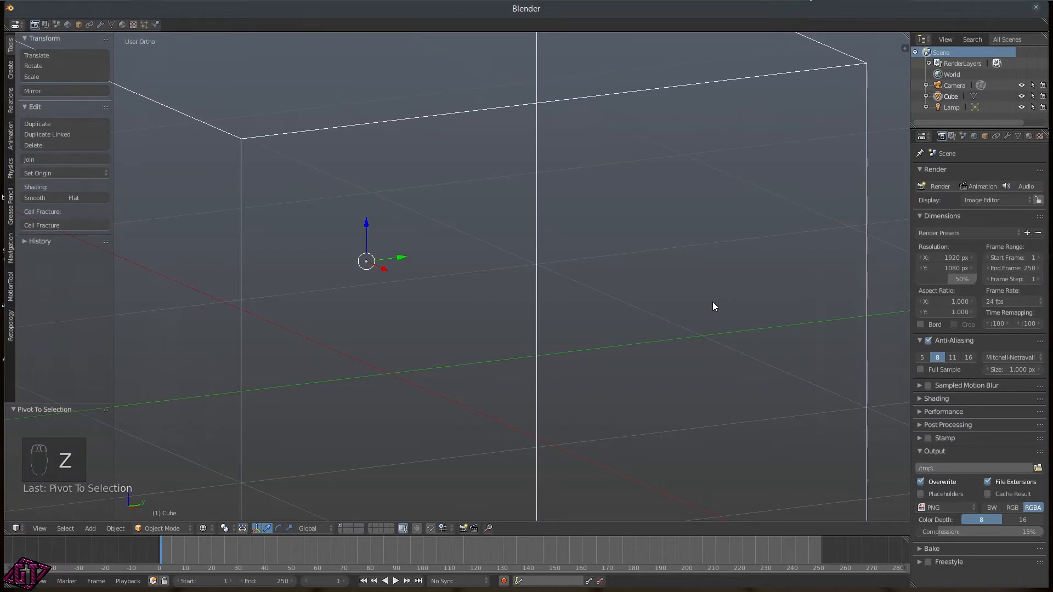
{"action": "left_click", "coordinate": [429, 297]}
{"action": "key", "text": "z"}
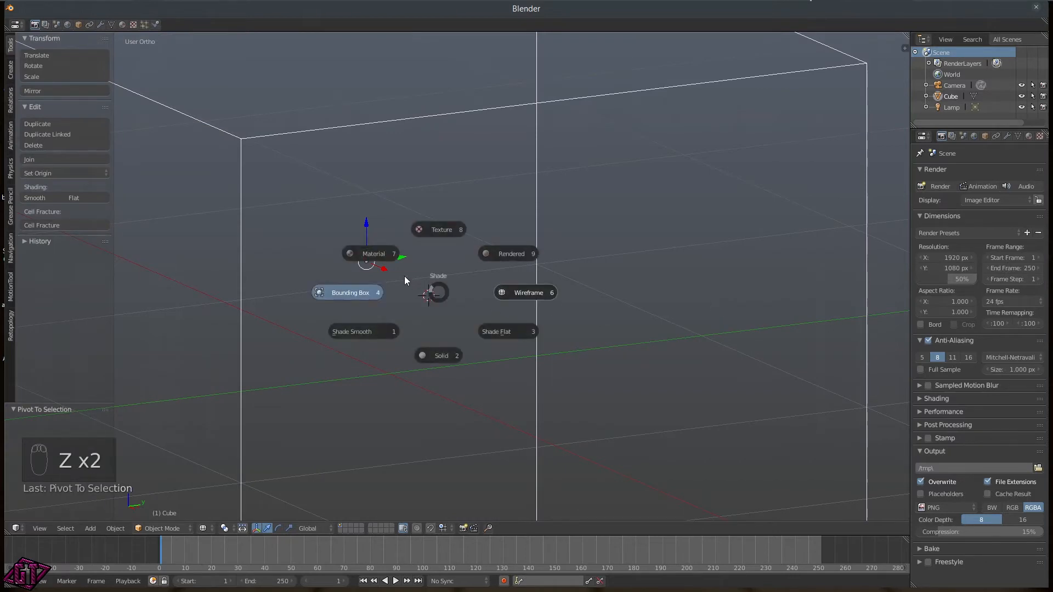
{"action": "left_click", "coordinate": [442, 358]}
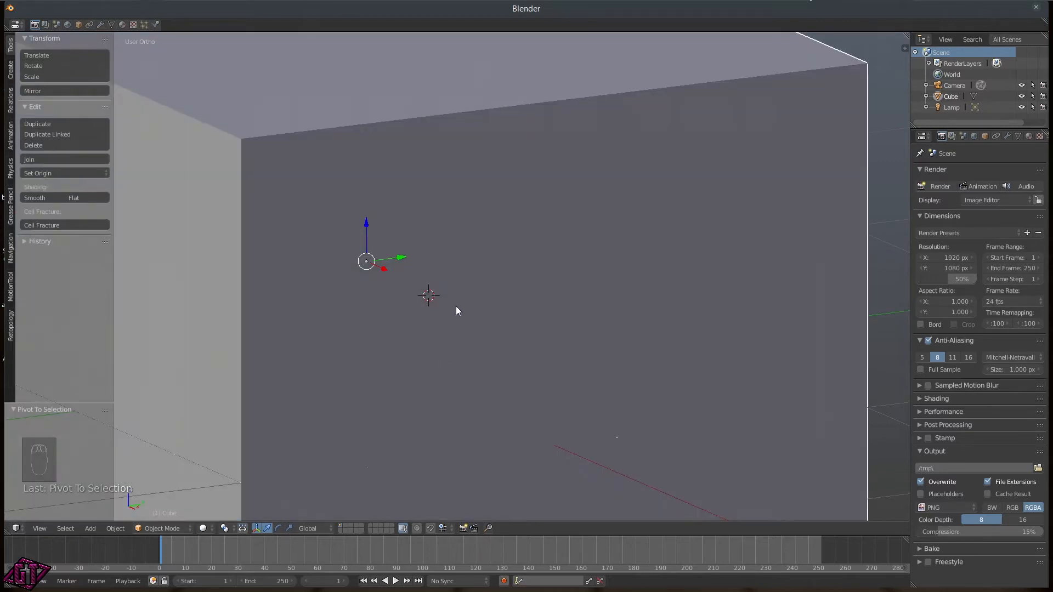
{"action": "key", "text": "z"}
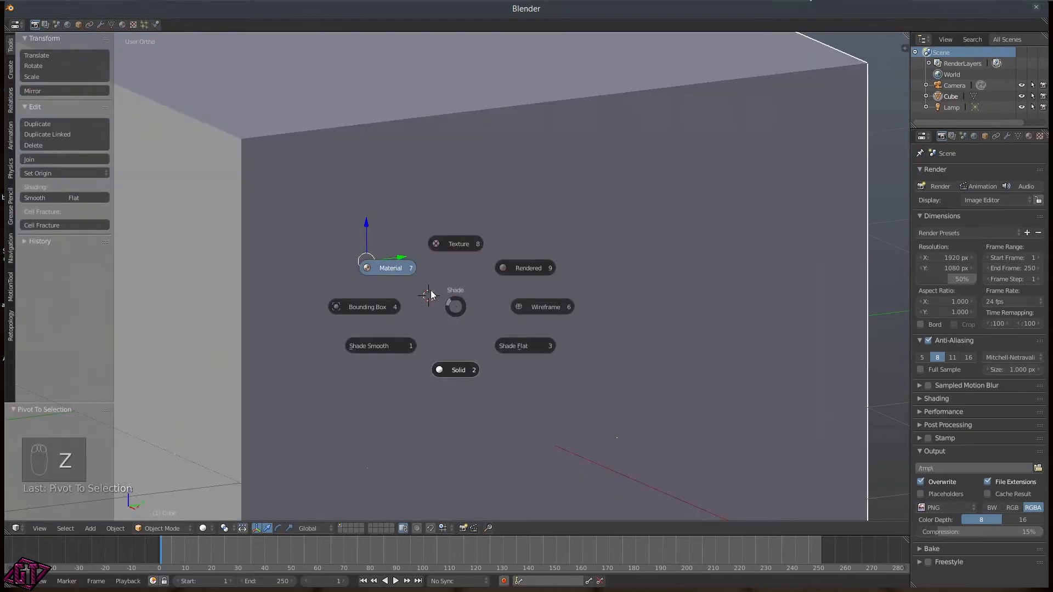
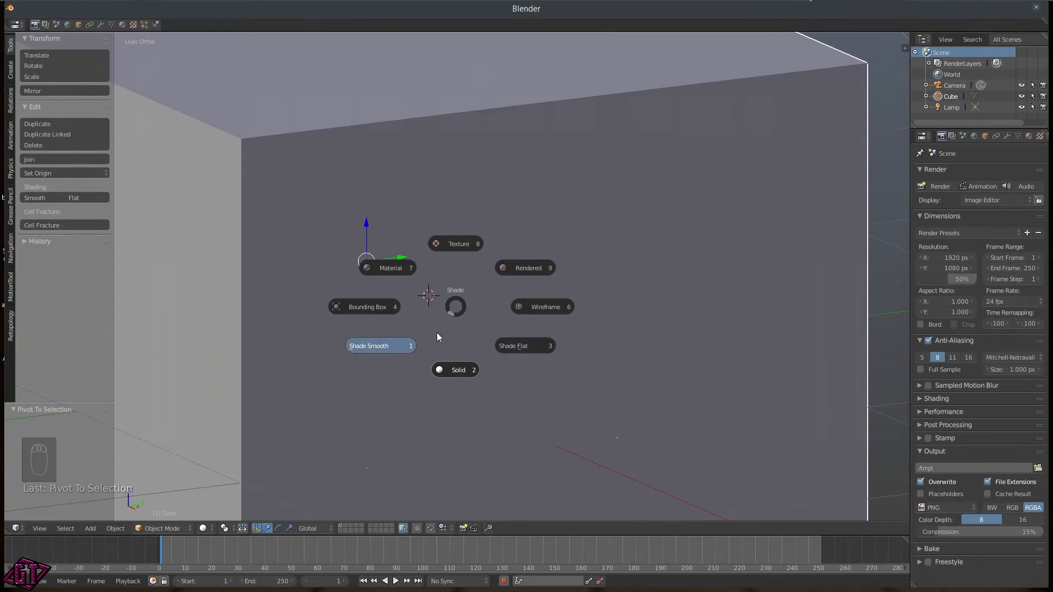
{"action": "left_click", "coordinate": [545, 308]}
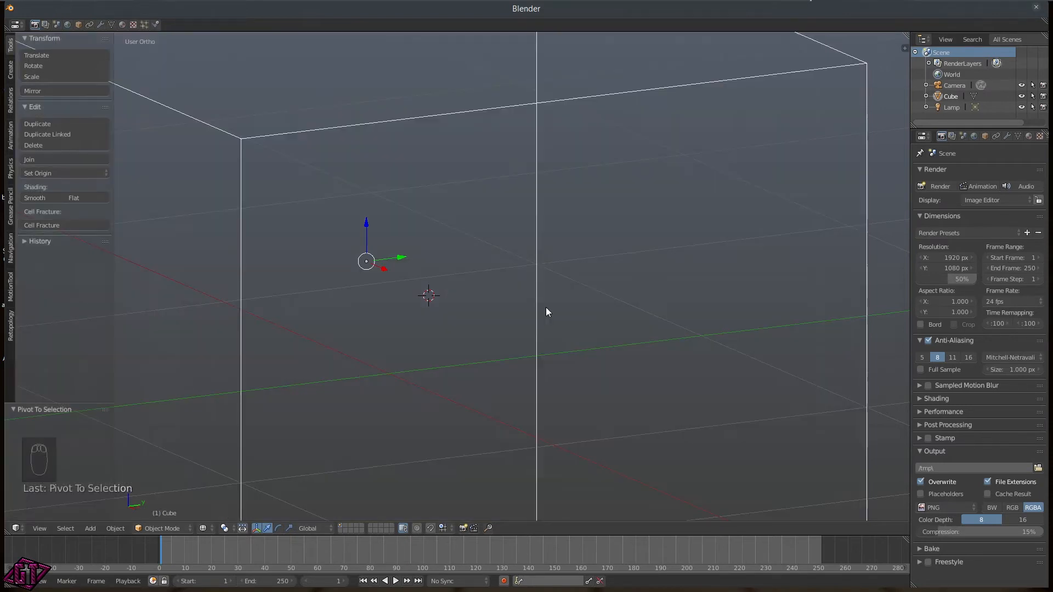
- Move the cube so its origin sits on the 3D cursor with Selection to Cursor
{"action": "scroll", "coordinate": [397, 295], "scroll_direction": "down", "scroll_amount": 2}
{"action": "scroll", "coordinate": [400, 299], "scroll_direction": "up", "scroll_amount": 2}
{"action": "key", "text": "shift+s"}
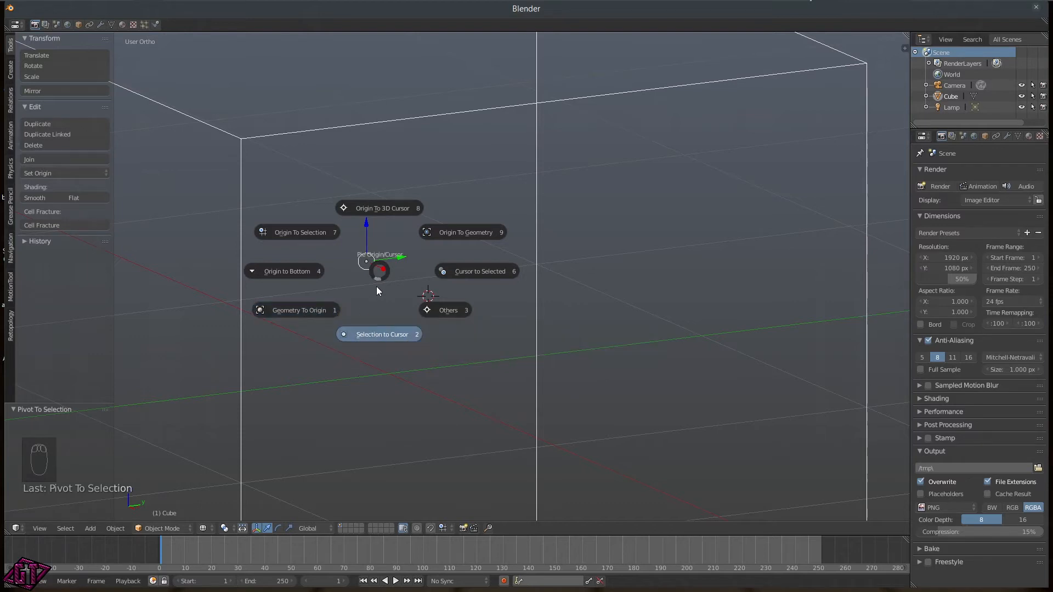
{"action": "left_click", "coordinate": [386, 333]}
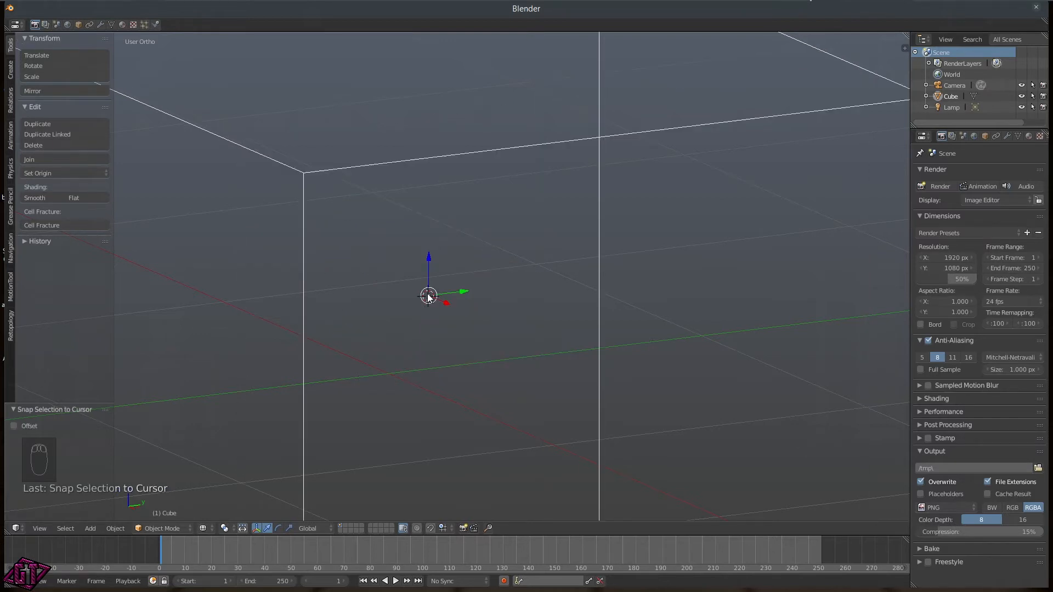
- Place the 3D cursor farther inside the cube, up and away from its origin, and snap the cube to it with Selection to Cursor
{"action": "left_click", "coordinate": [583, 245]}
{"action": "key", "text": "shift+s"}
{"action": "left_click", "coordinate": [627, 269]}
{"action": "key", "text": "KP_Decimal"}
{"action": "middle_click_drag", "start_coordinate": [558, 317], "coordinate": [527, 328]}
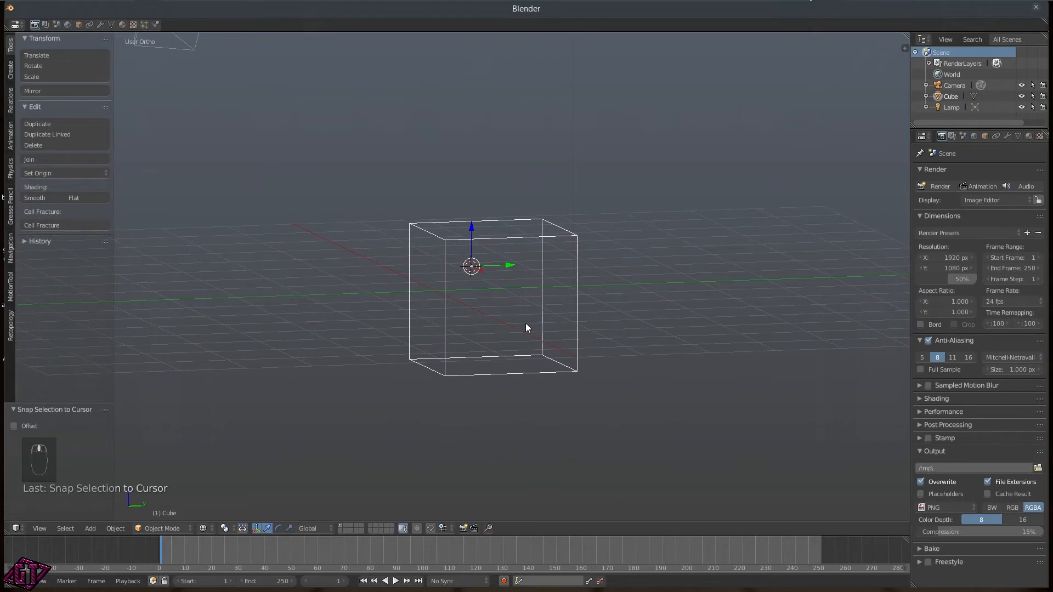
- Reset the 3D cursor to the world centre and snap the cube's origin onto it with Selection to Cursor
{"action": "key", "text": "shift+c"}
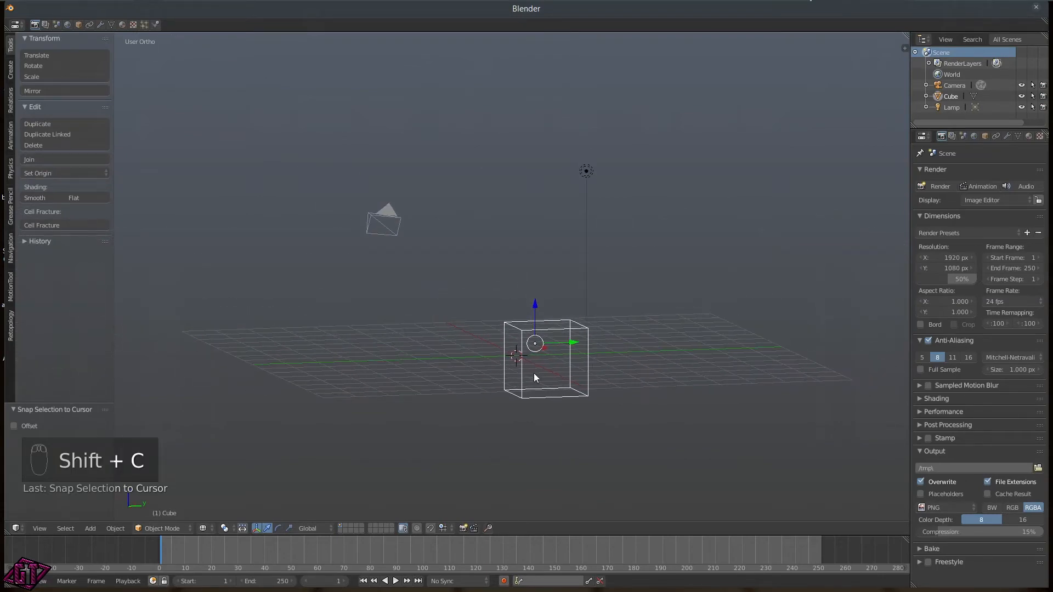
{"action": "scroll", "coordinate": [534, 378], "scroll_direction": "up", "scroll_amount": 10}
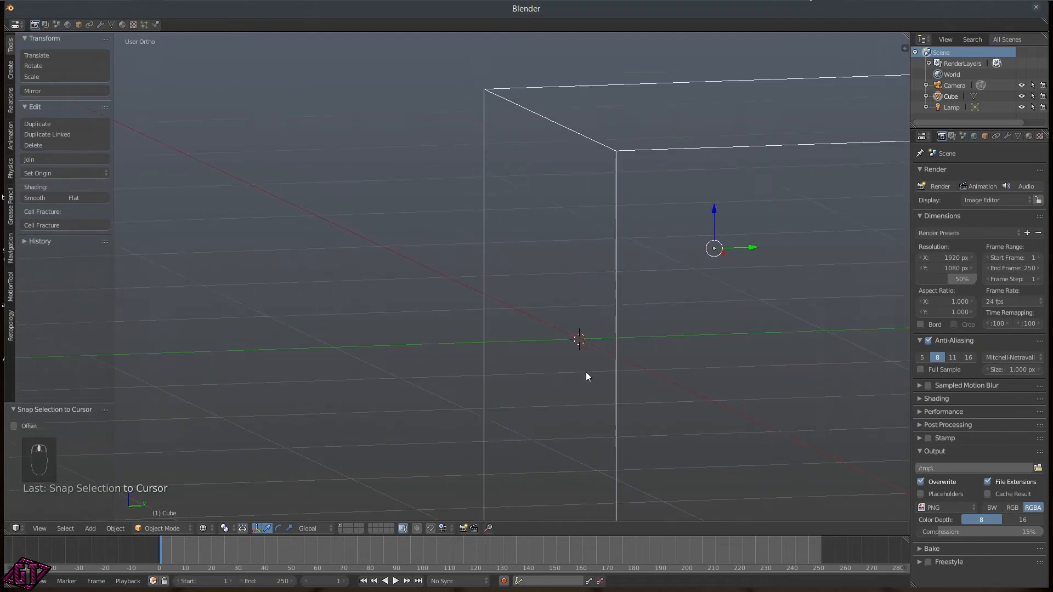
{"action": "middle_click_drag", "start_coordinate": [612, 347], "coordinate": [647, 342]}
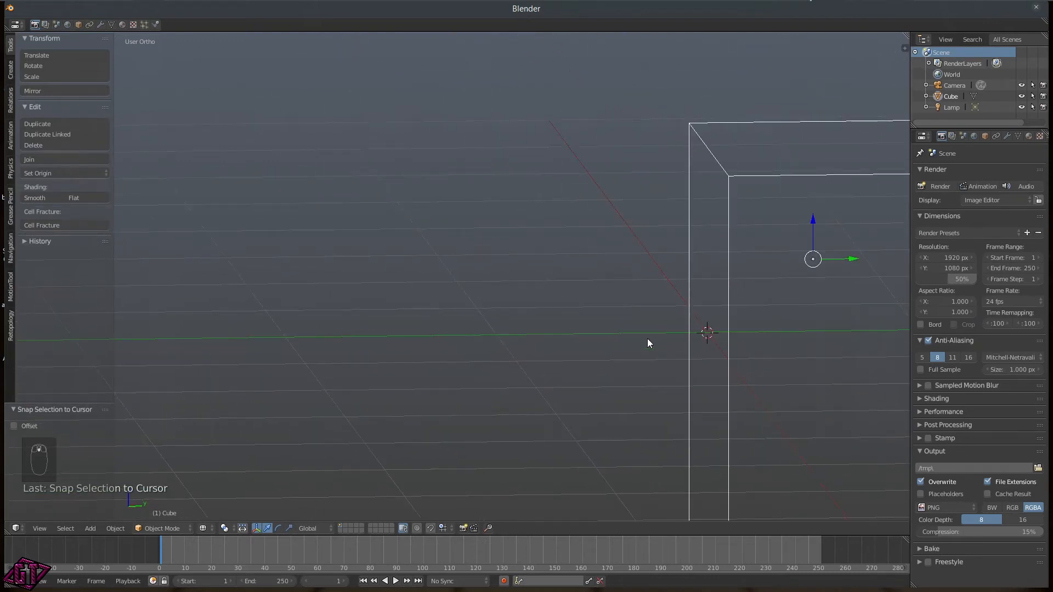
{"action": "key", "text": "shift+s"}
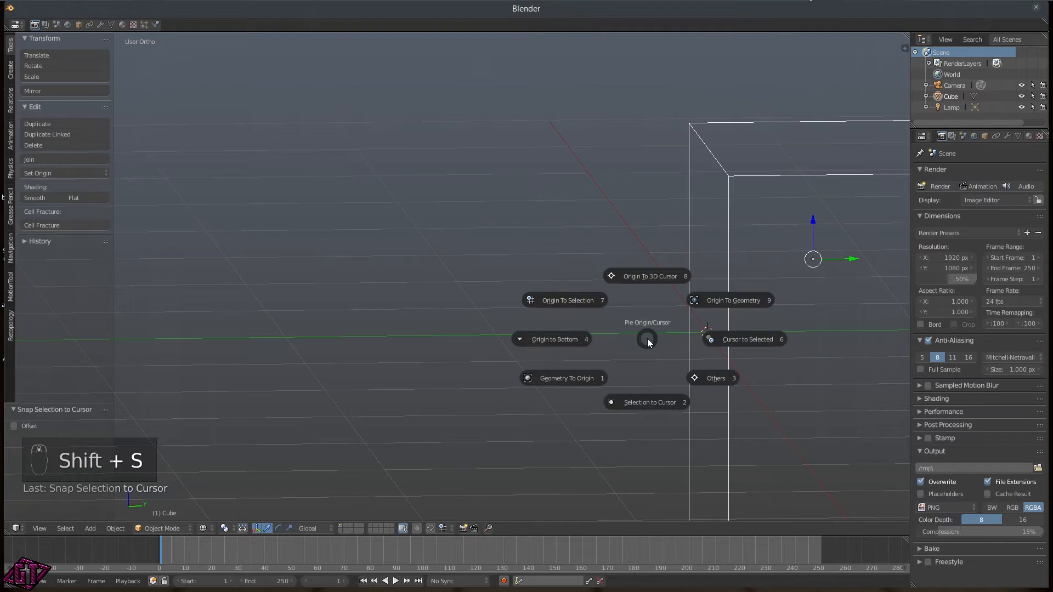
{"action": "left_click", "coordinate": [646, 402]}
{"action": "scroll", "coordinate": [620, 318], "scroll_direction": "down", "scroll_amount": 4}
{"action": "middle_click_drag", "start_coordinate": [547, 361], "coordinate": [524, 340]}
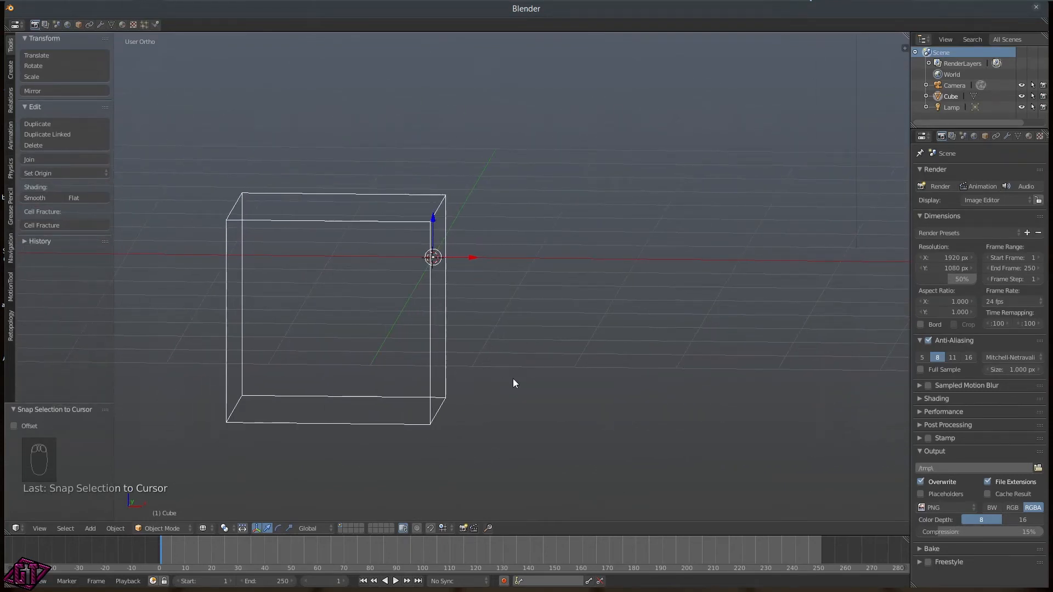
- Enter Edit Mode on the cube and return to Object Mode
{"action": "key", "text": "Tab"}
{"action": "middle_click_drag", "start_coordinate": [550, 253], "coordinate": [466, 262]}
{"action": "key", "text": "Tab"}
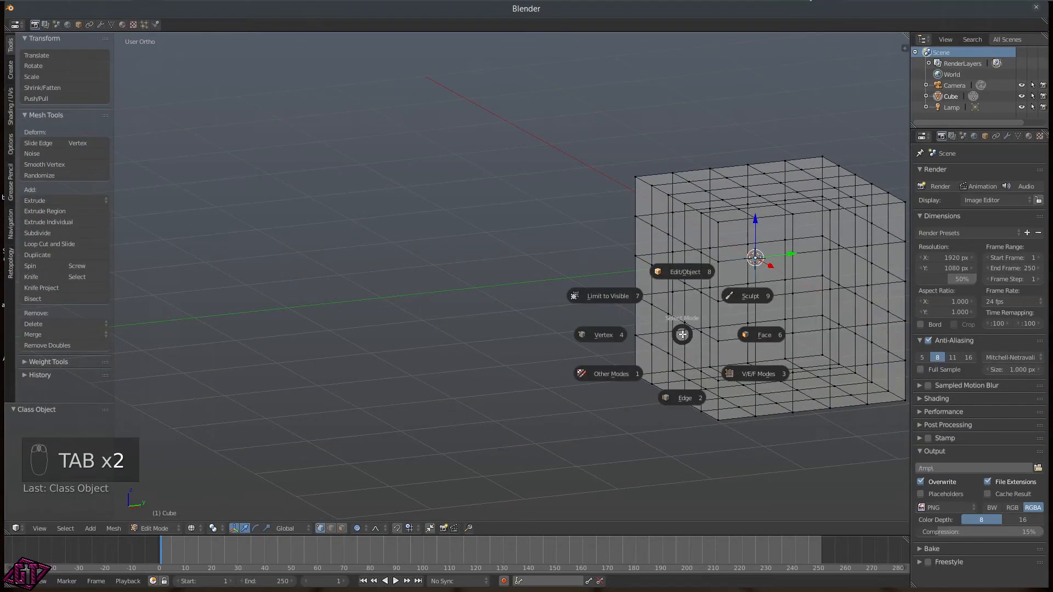
{"action": "left_click", "coordinate": [684, 273]}
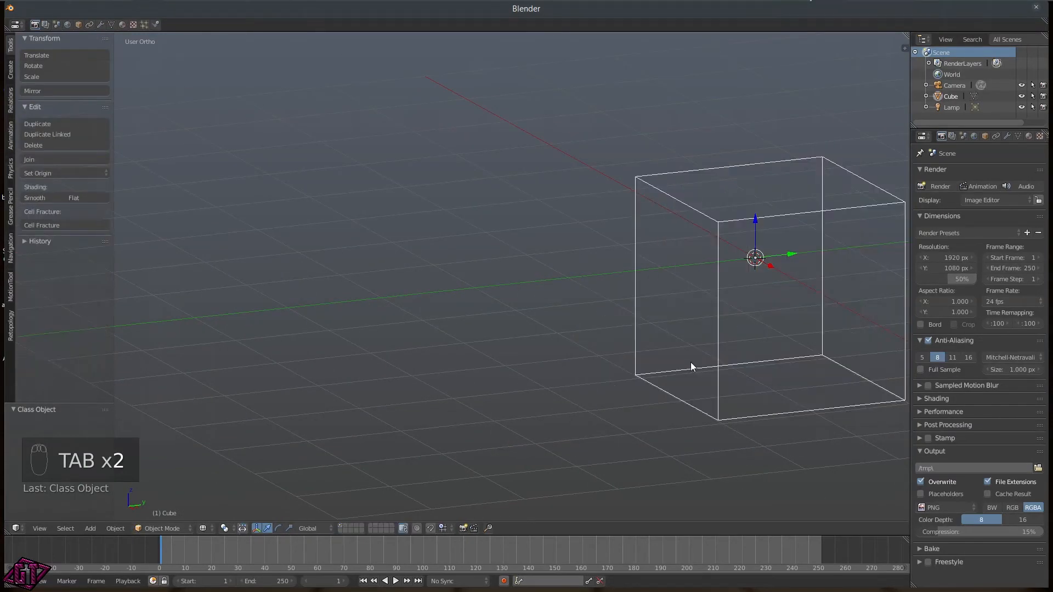
- Enter Edit Mode and move the cube's origin to the underside of the mesh with Origin to Bottom
{"action": "key", "text": "Tab"}
{"action": "scroll", "coordinate": [734, 304], "scroll_direction": "down", "scroll_amount": 3}
{"action": "middle_click_drag", "start_coordinate": [736, 313], "coordinate": [711, 328]}
{"action": "scroll", "coordinate": [711, 328], "scroll_direction": "up", "scroll_amount": 6}
{"action": "middle_click_drag", "start_coordinate": [760, 358], "coordinate": [297, 290], "text": "shift"}
{"action": "middle_click_drag", "start_coordinate": [674, 311], "coordinate": [498, 193], "text": "shift"}
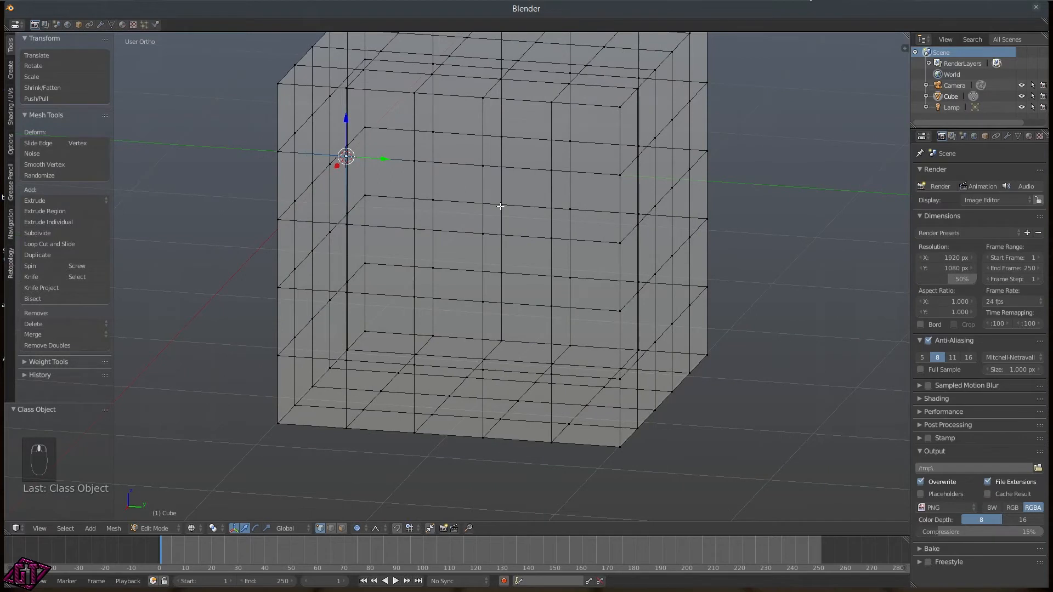
{"action": "key", "text": "shift+s"}
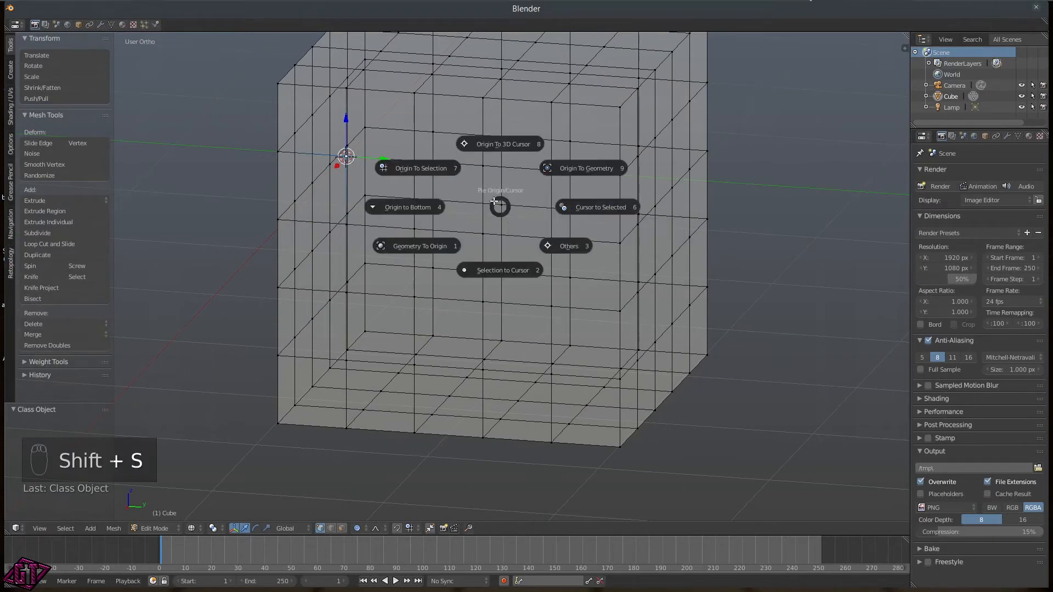
{"action": "left_click", "coordinate": [414, 205]}
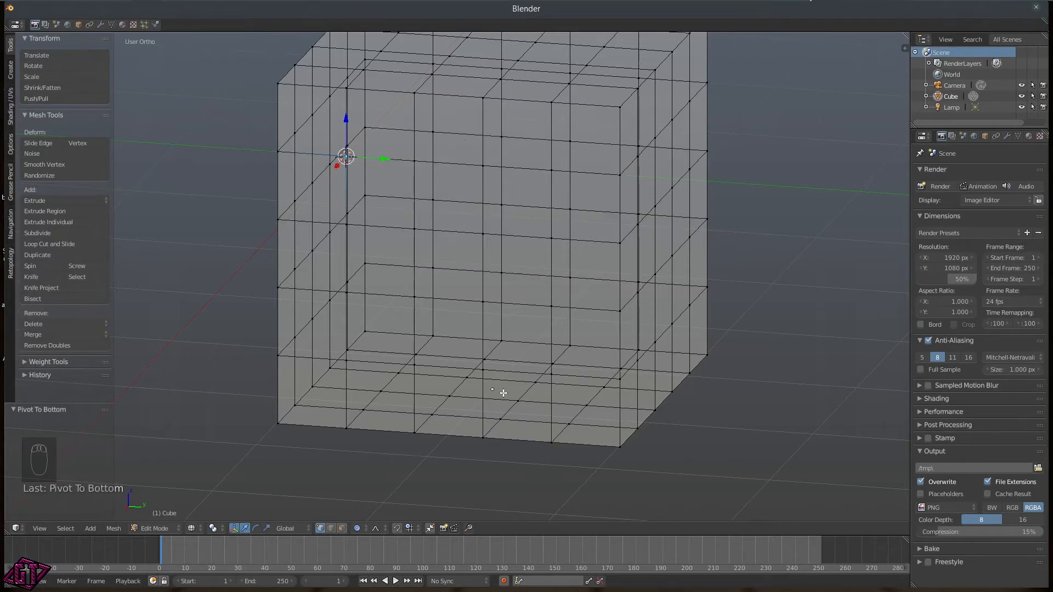
- Snap the 3D cursor to the world centre with the Cursor to Center option
{"action": "key", "text": "shift+s"}
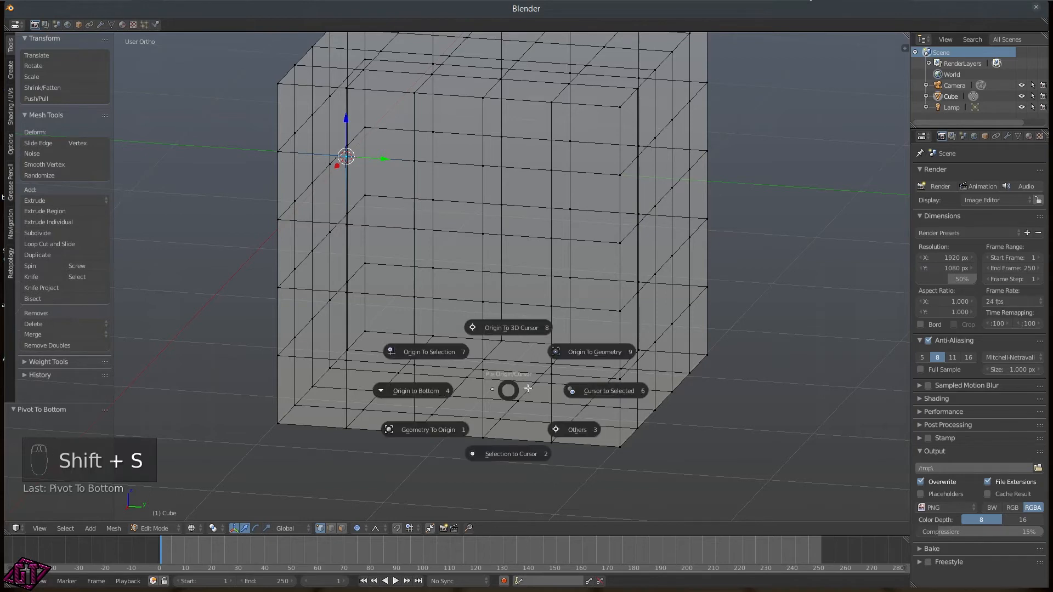
{"action": "left_click", "coordinate": [577, 429]}
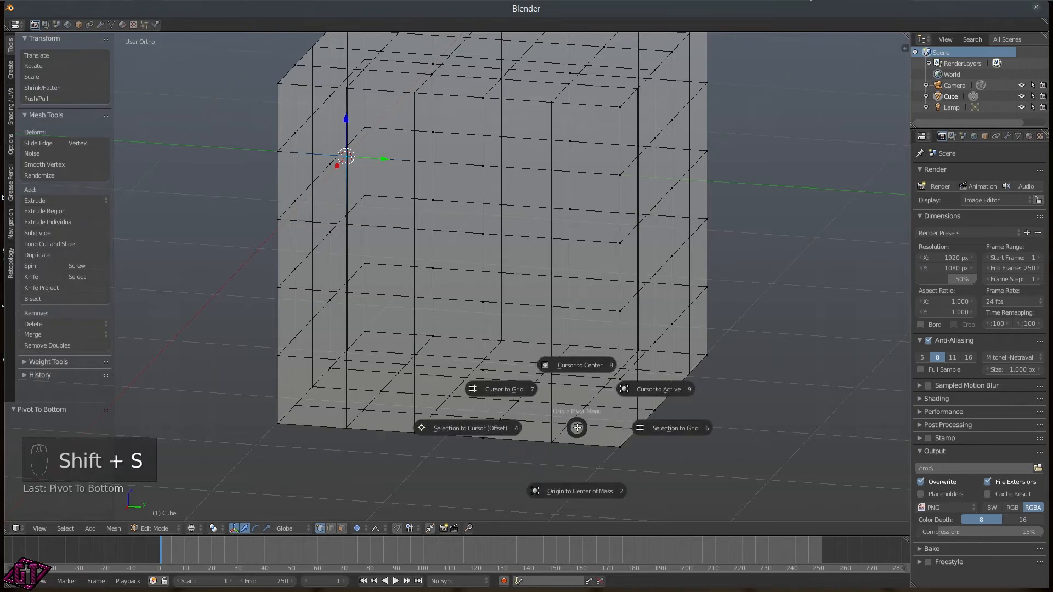
{"action": "left_click", "coordinate": [581, 366]}
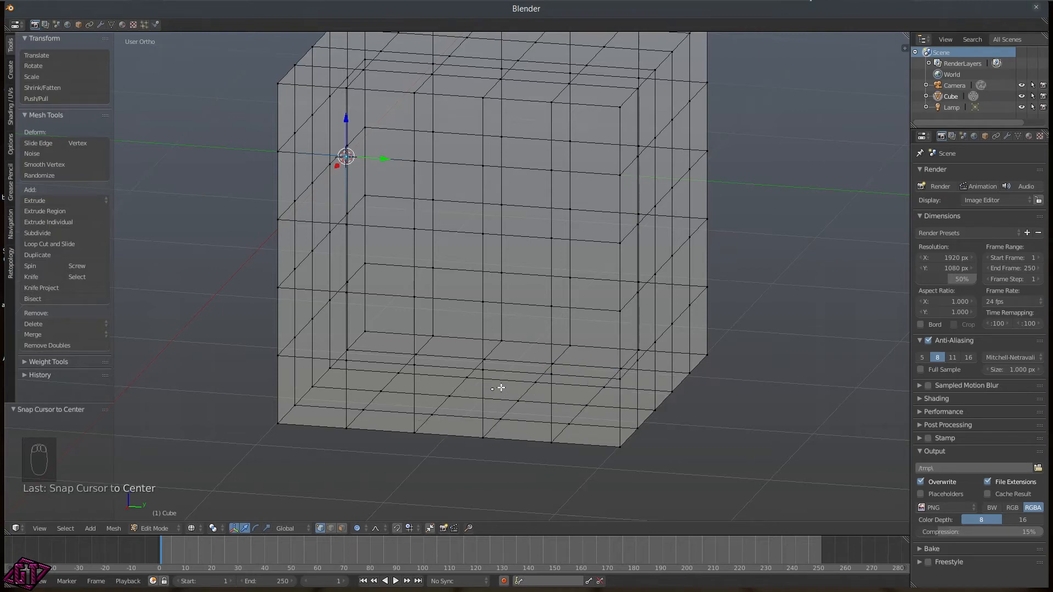
- Snap the 3D cursor to the center of the scene with Cursor to Center while the cube is in Edit Mode
{"action": "key", "text": "shift+s"}
{"action": "left_click", "coordinate": [554, 432]}
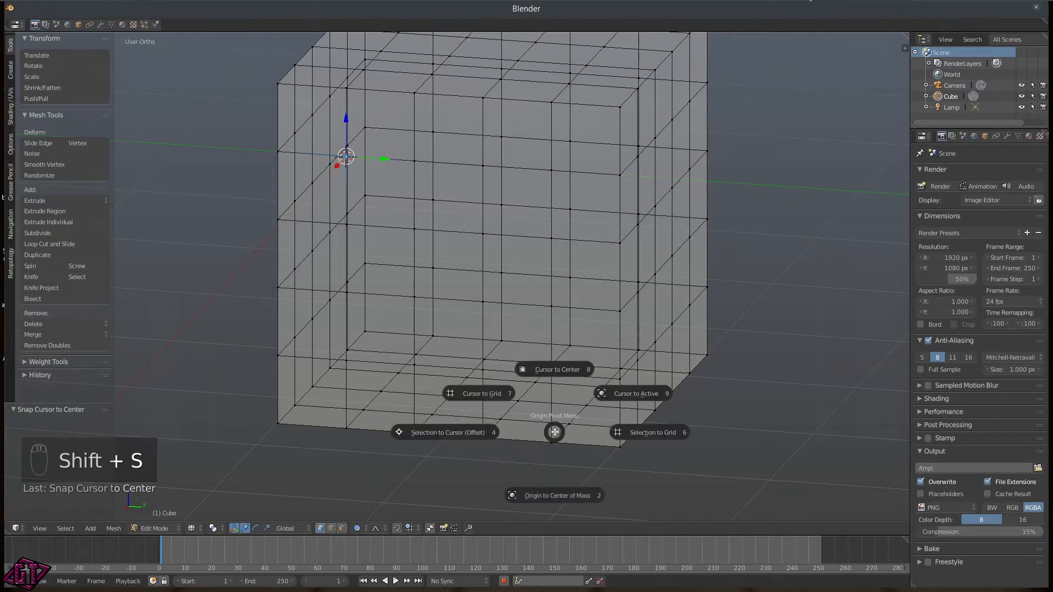
{"action": "left_click", "coordinate": [550, 372]}
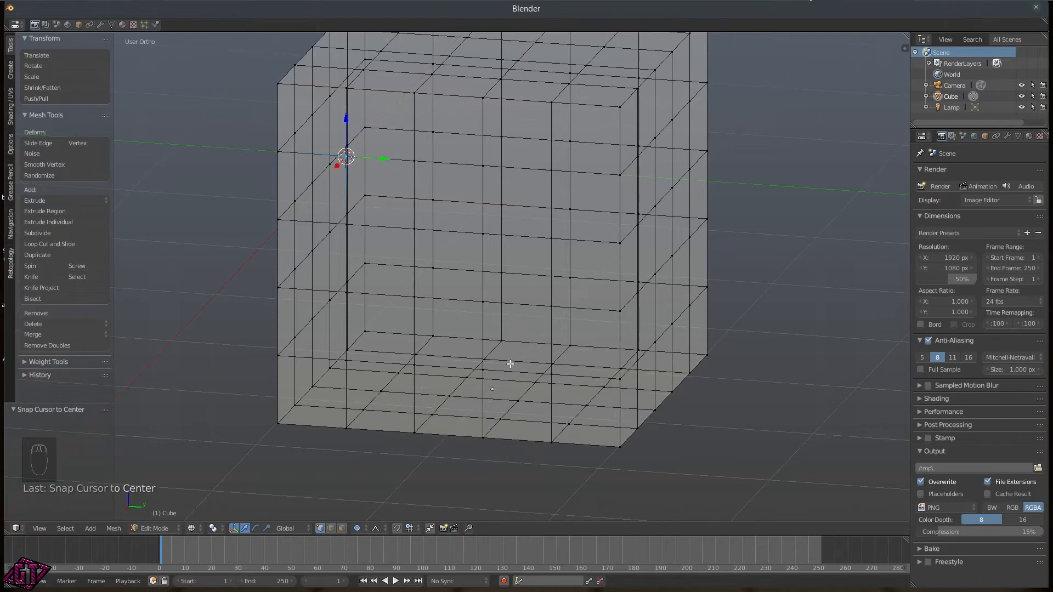
{"action": "scroll", "coordinate": [536, 365], "scroll_direction": "down", "scroll_amount": 4}
{"action": "middle_click_drag", "start_coordinate": [543, 329], "coordinate": [486, 287]}
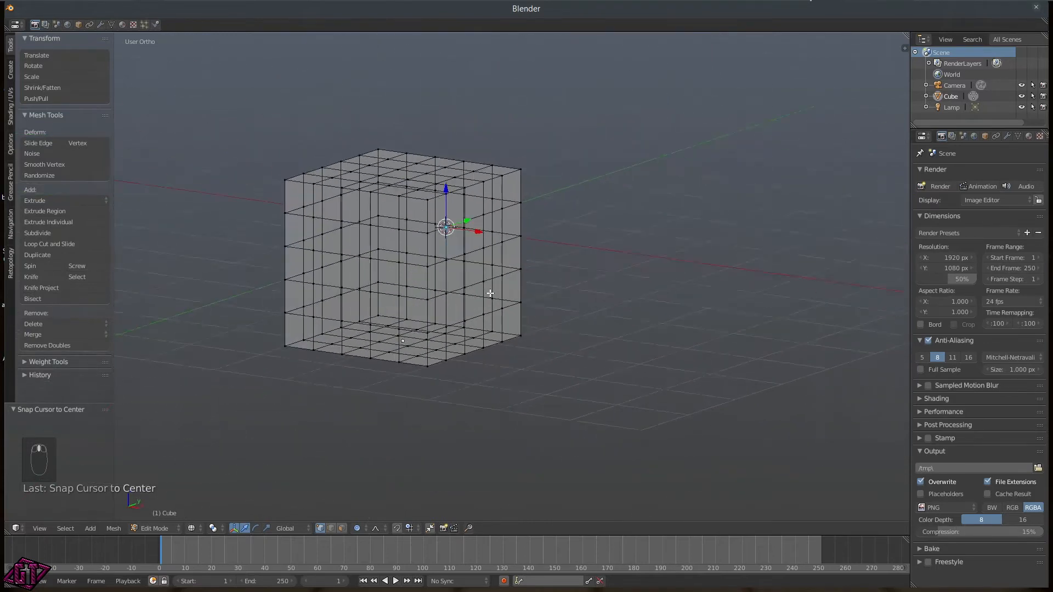
{"action": "key", "text": "shift+s"}
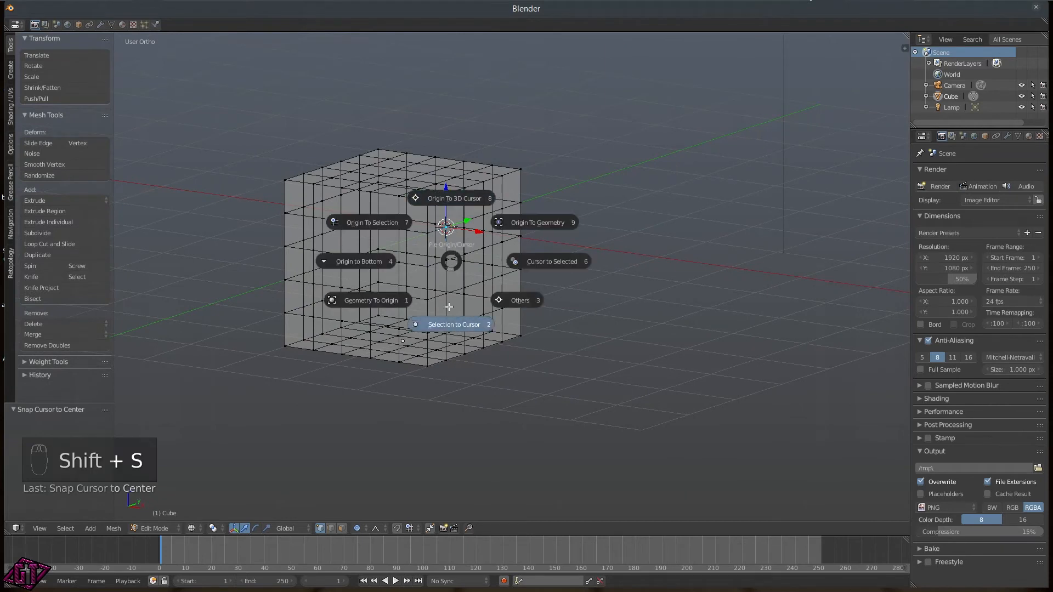
{"action": "left_click", "coordinate": [528, 309]}
{"action": "left_click", "coordinate": [517, 101]}
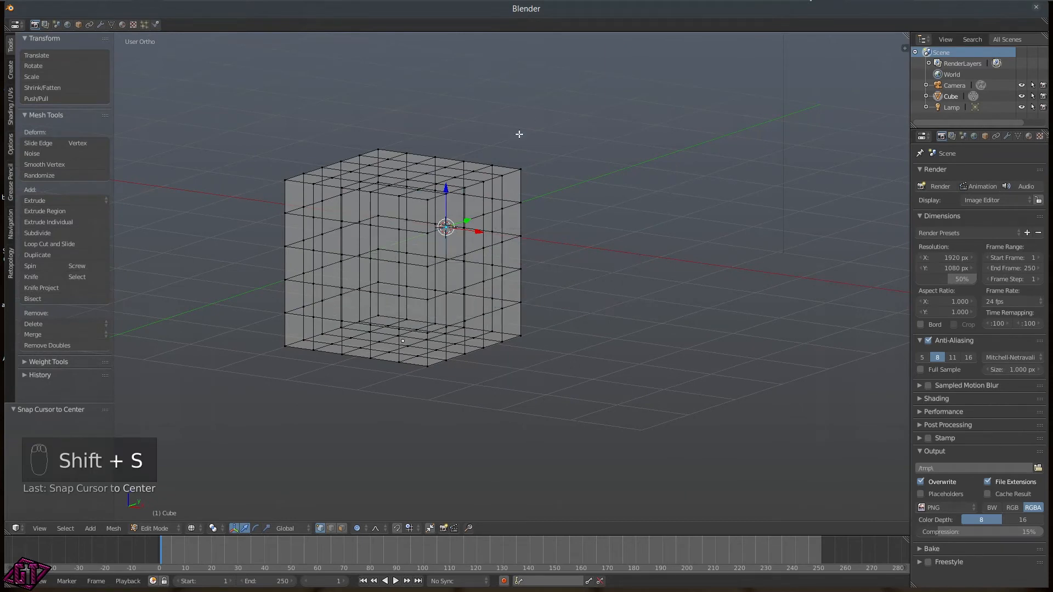
- Try to set the cube's origin to its center of mass while in Edit Mode
{"action": "key", "text": "shift+a"}
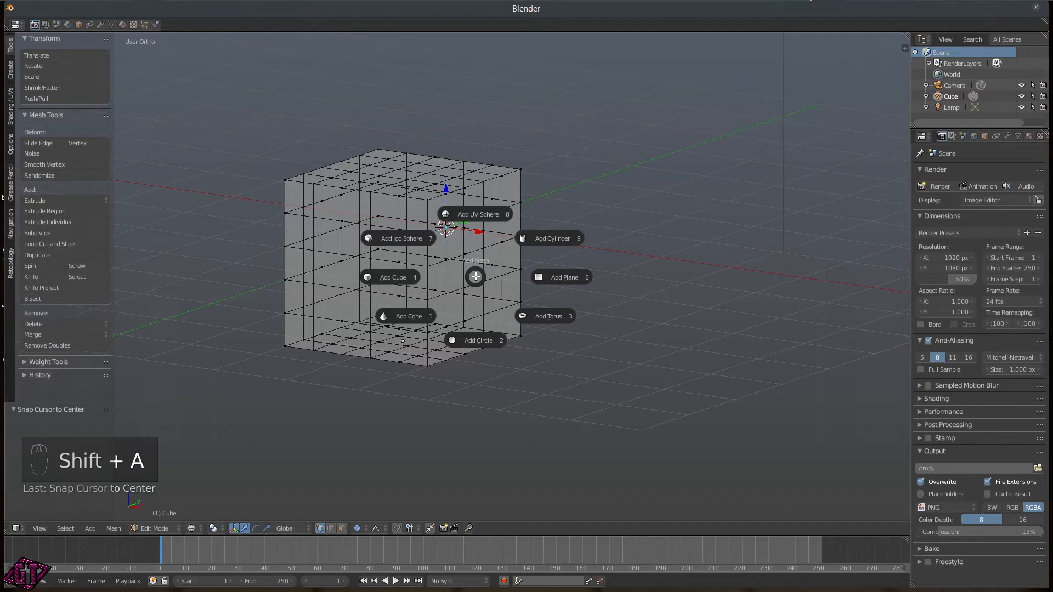
{"action": "left_click", "coordinate": [477, 278]}
{"action": "key", "text": "shift+s"}
{"action": "key", "text": "shift+s"}
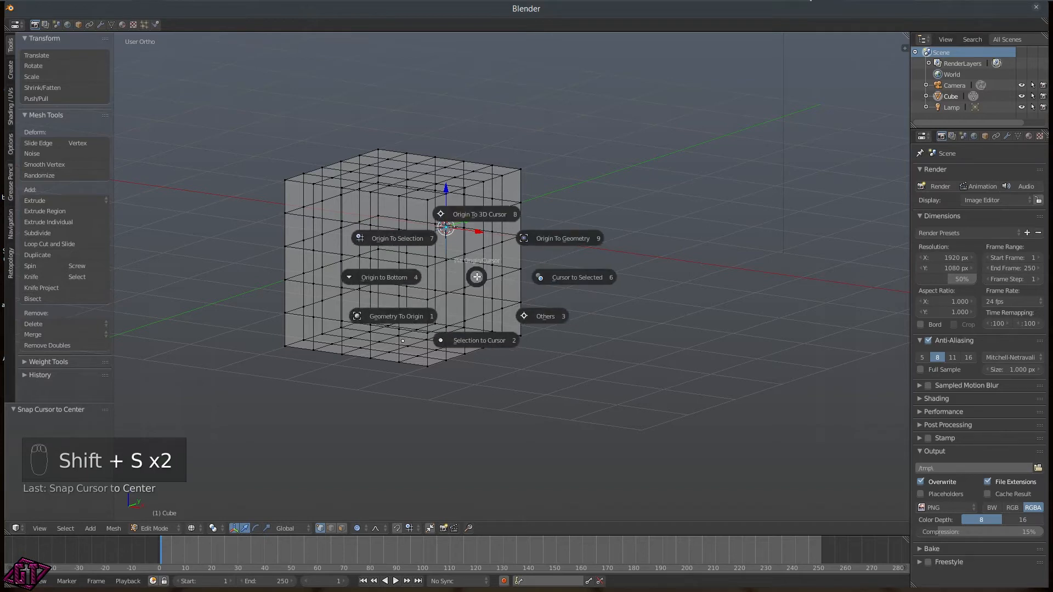
{"action": "left_click", "coordinate": [548, 324]}
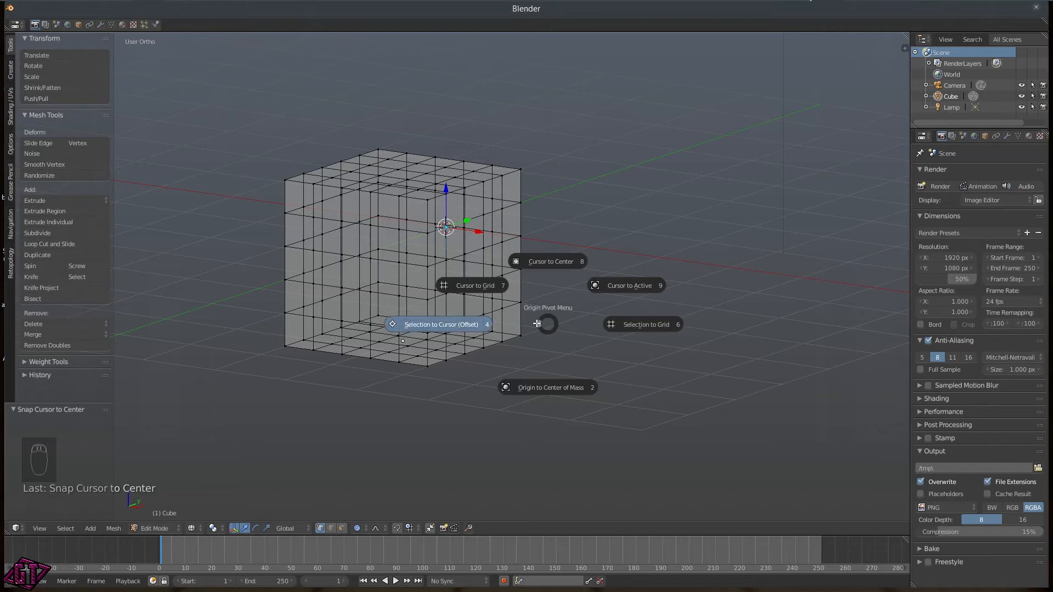
{"action": "left_click", "coordinate": [555, 387]}
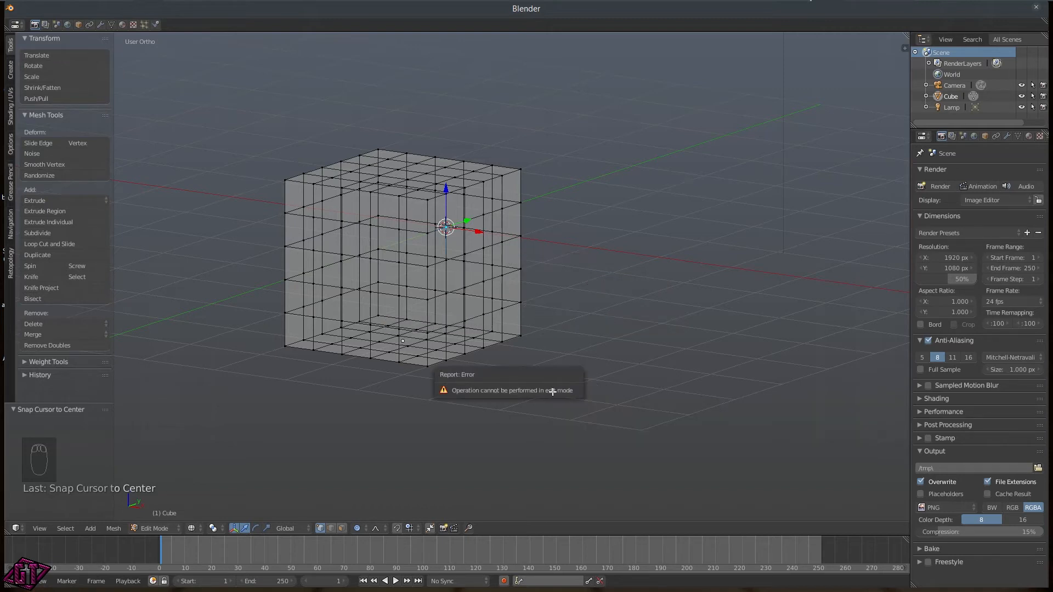
- Switch the cube to Object Mode and snap the 3D cursor to the scene center
{"action": "key", "text": "Tab"}
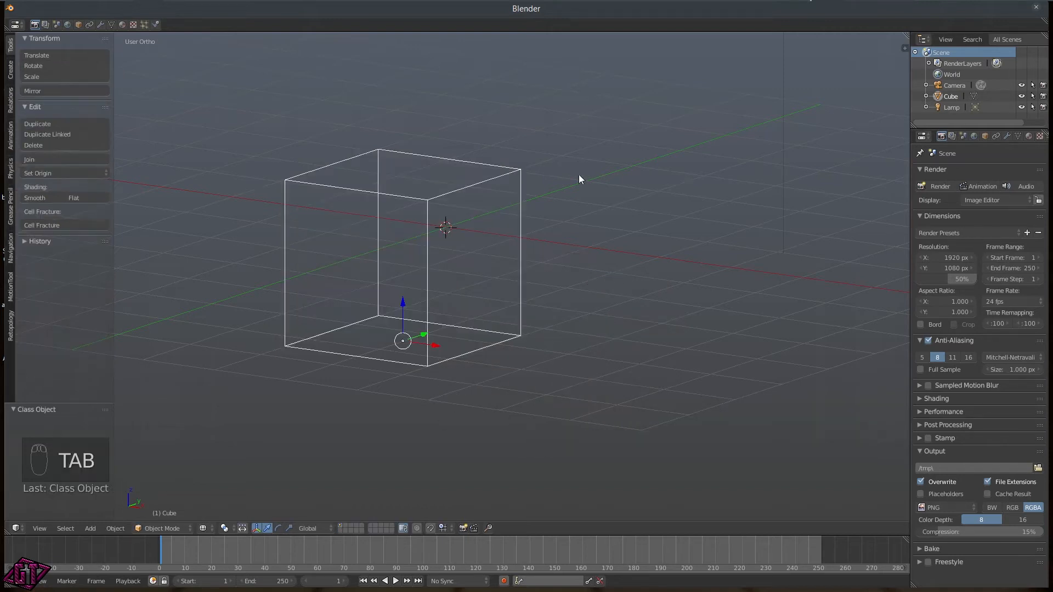
{"action": "key", "text": "shift+s"}
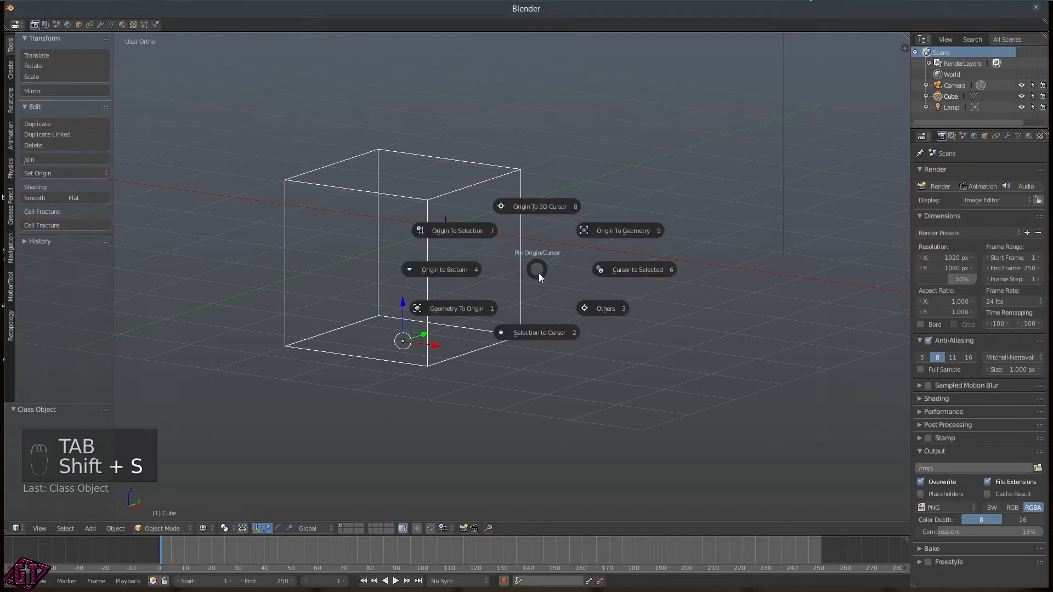
{"action": "left_click", "coordinate": [626, 309]}
{"action": "left_click", "coordinate": [611, 258]}
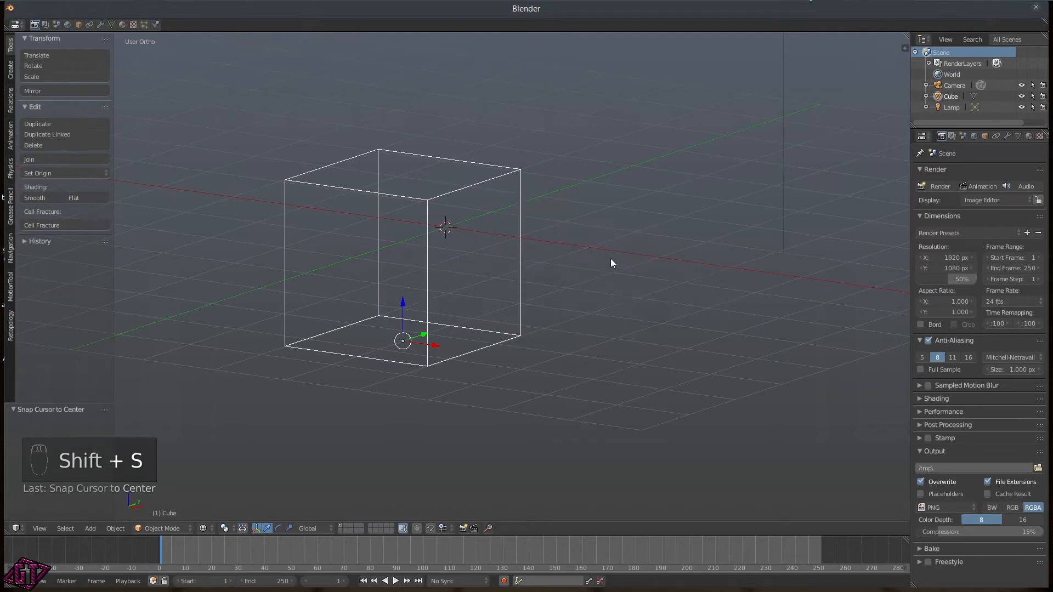
- Place the 3D cursor in empty space away from the cube and return it to the scene center
{"action": "middle_click_drag", "start_coordinate": [498, 238], "coordinate": [441, 251]}
{"action": "scroll", "coordinate": [414, 247], "scroll_direction": "down", "scroll_amount": 3}
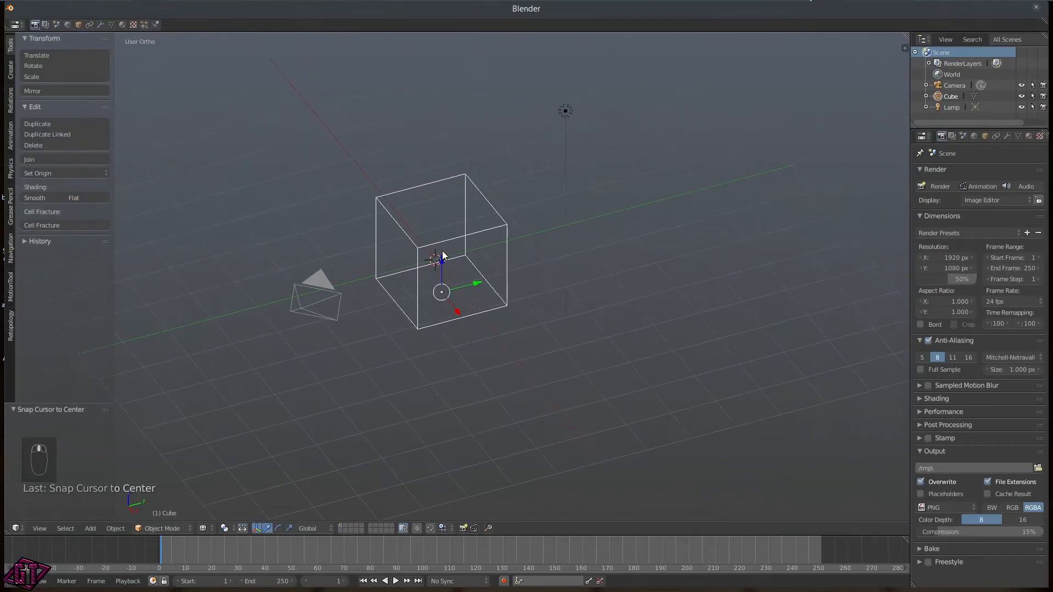
{"action": "scroll", "coordinate": [419, 253], "scroll_direction": "down", "scroll_amount": 2}
{"action": "scroll", "coordinate": [459, 265], "scroll_direction": "up", "scroll_amount": 5}
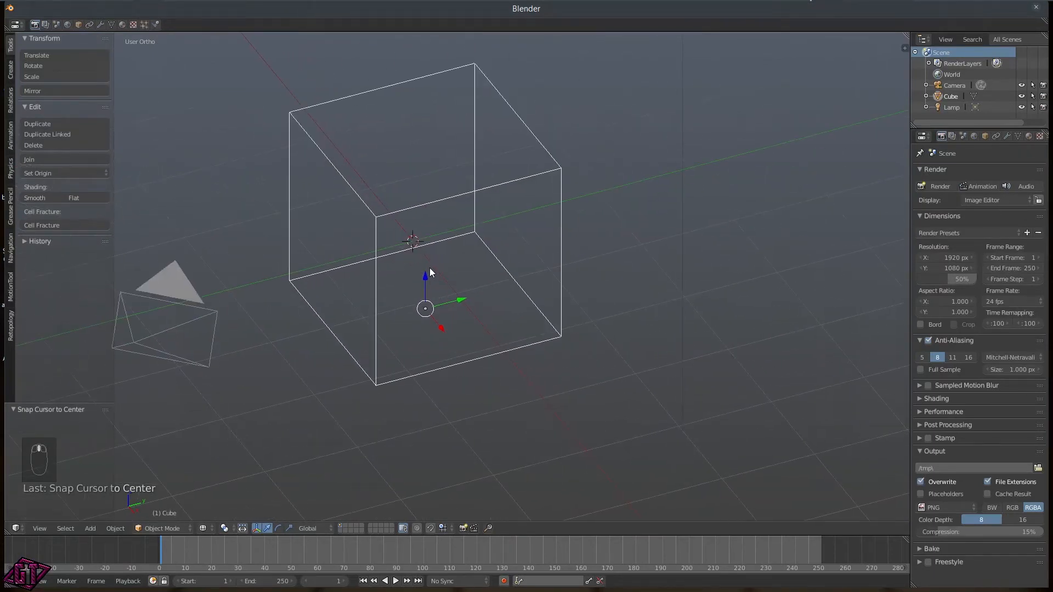
{"action": "left_click", "coordinate": [732, 117]}
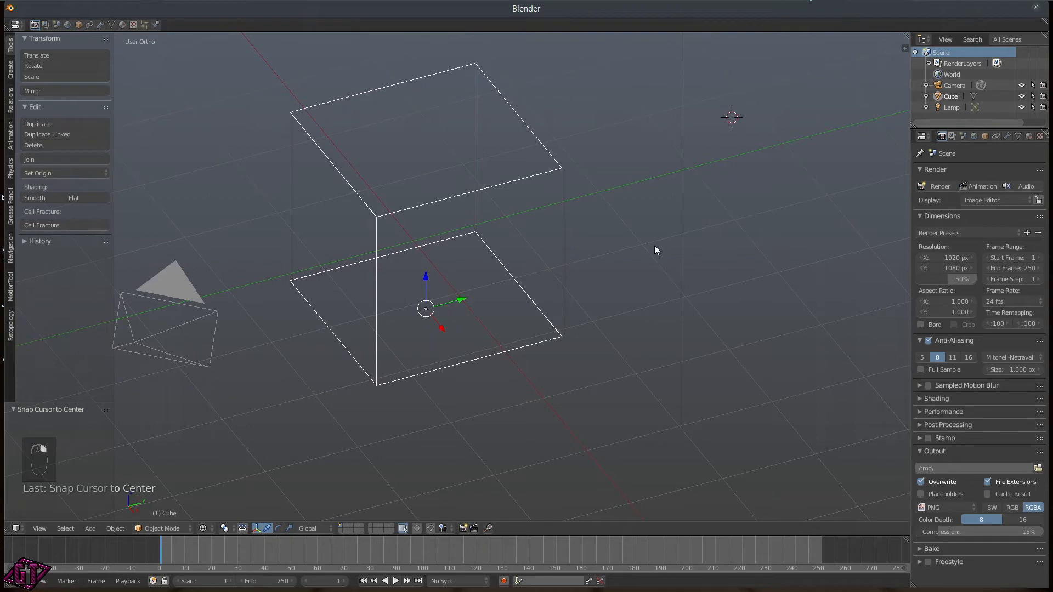
{"action": "key", "text": "shift+s"}
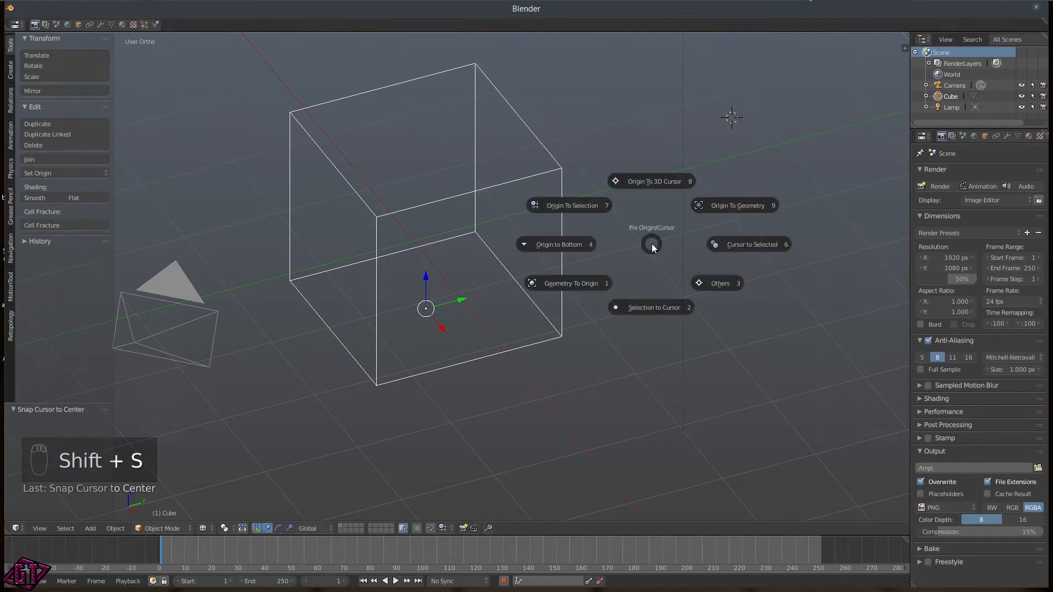
{"action": "left_click", "coordinate": [721, 284]}
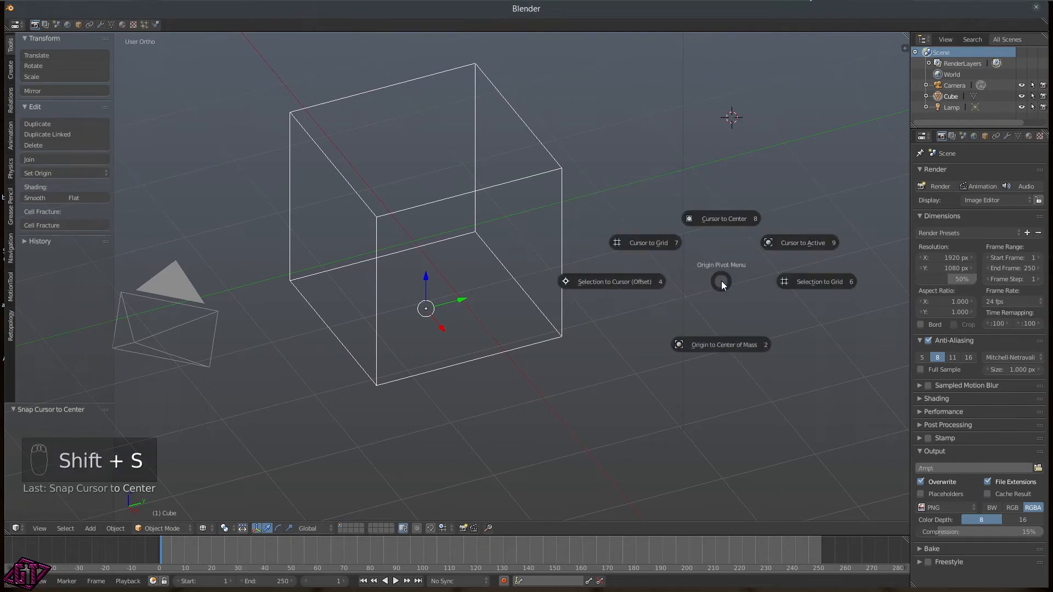
{"action": "left_click", "coordinate": [725, 218]}
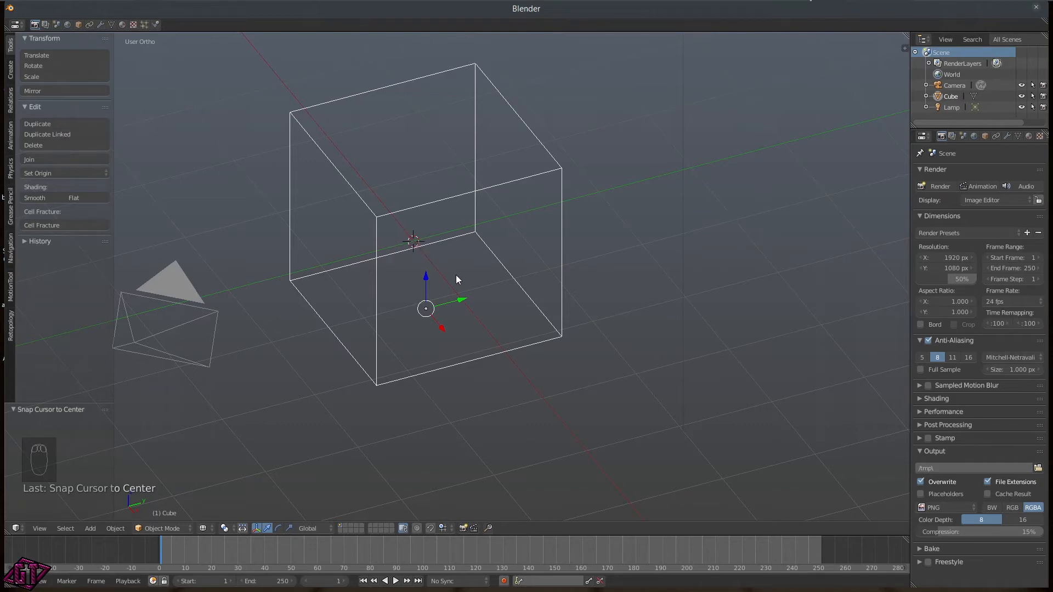
- Snap the selected cube to the 3D cursor with Selection to Cursor (Offset)
{"action": "key", "text": "shift+s"}
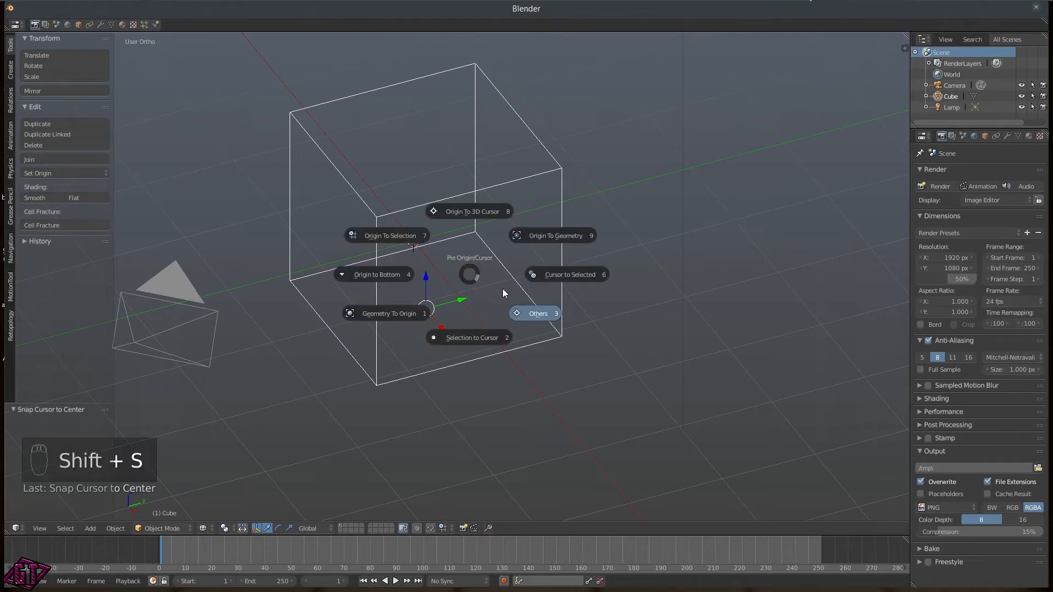
{"action": "left_click", "coordinate": [525, 315]}
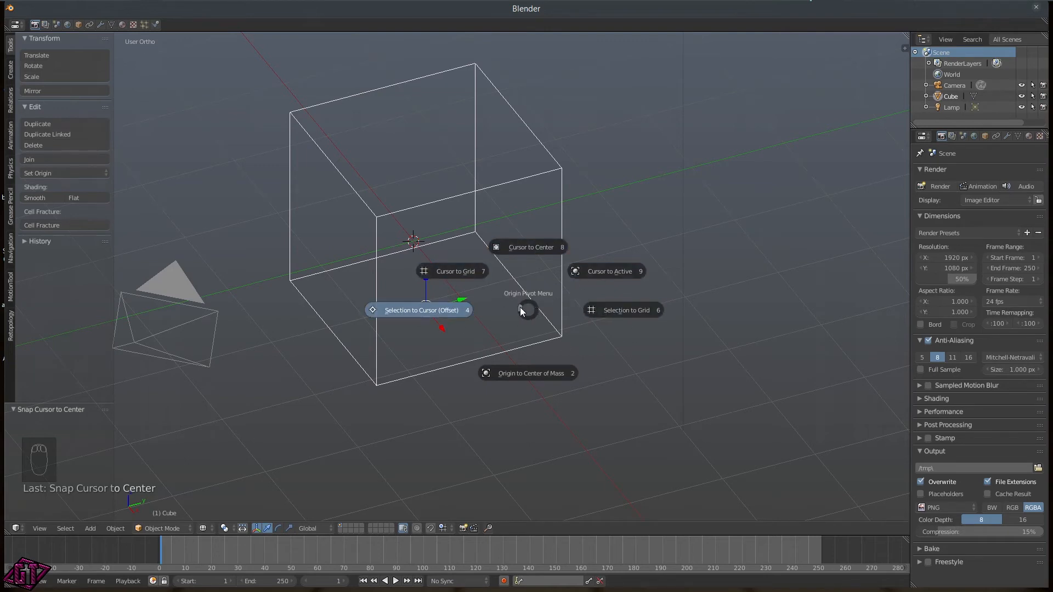
{"action": "left_click", "coordinate": [519, 307]}
{"action": "scroll", "coordinate": [528, 298], "scroll_direction": "down", "scroll_amount": 3}
{"action": "middle_click_drag", "start_coordinate": [459, 253], "coordinate": [508, 270]}
- Set the cube's origin to the 3D cursor with Origin To 3D Cursor
{"action": "key", "text": "shift+s"}
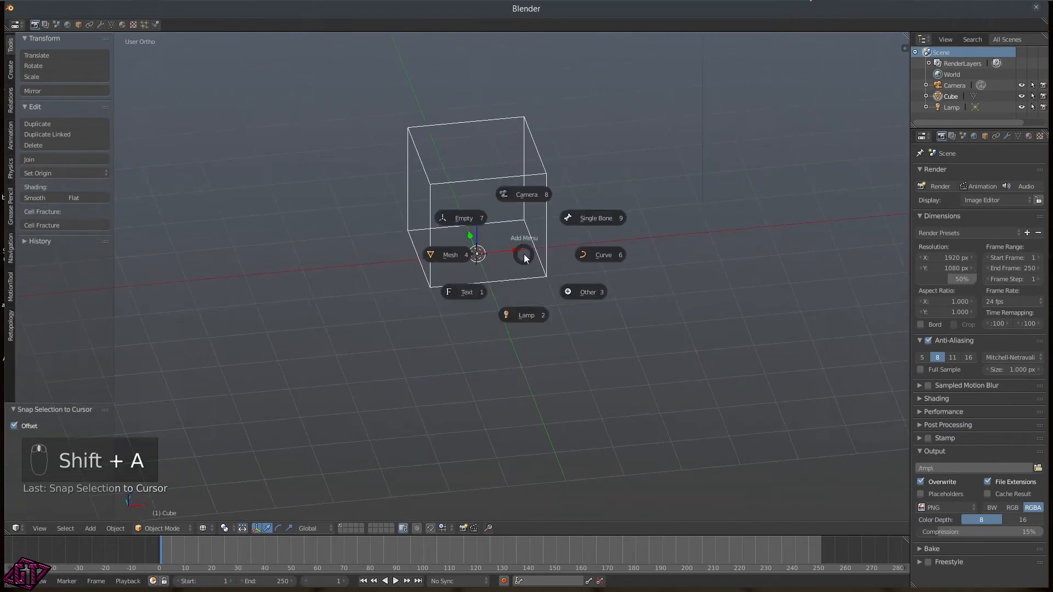
{"action": "key", "text": "shift+s"}
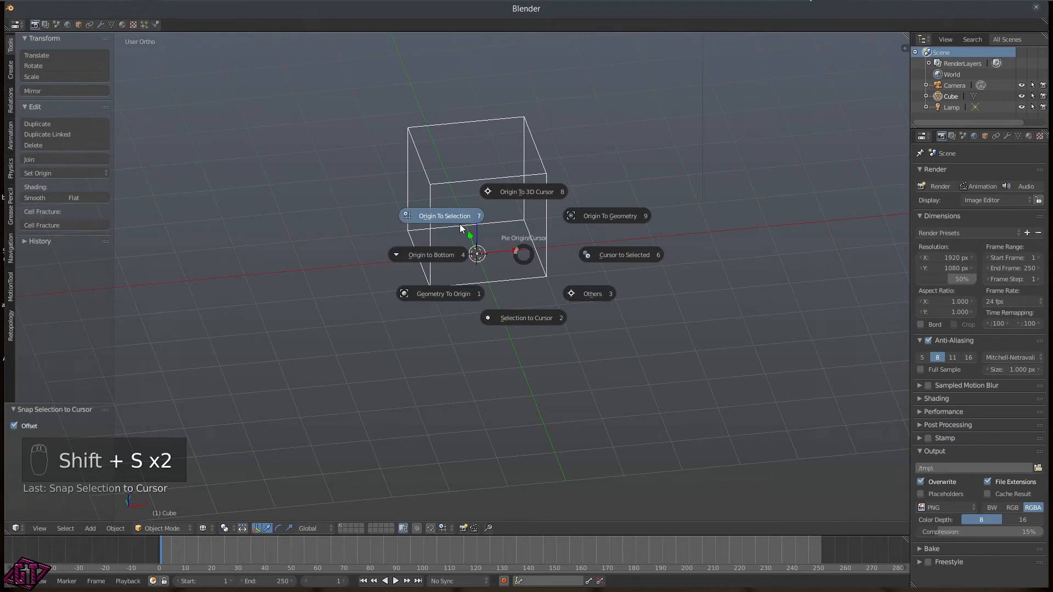
{"action": "left_click", "coordinate": [538, 193]}
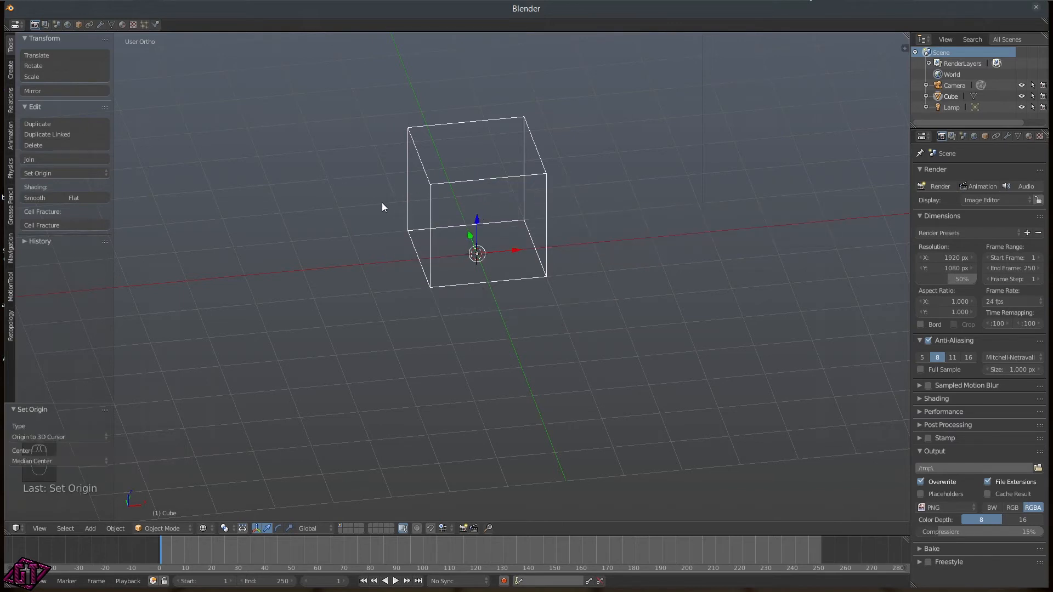
- Center the cube's mesh on its origin with Geometry To Origin
{"action": "key", "text": "shift+s"}
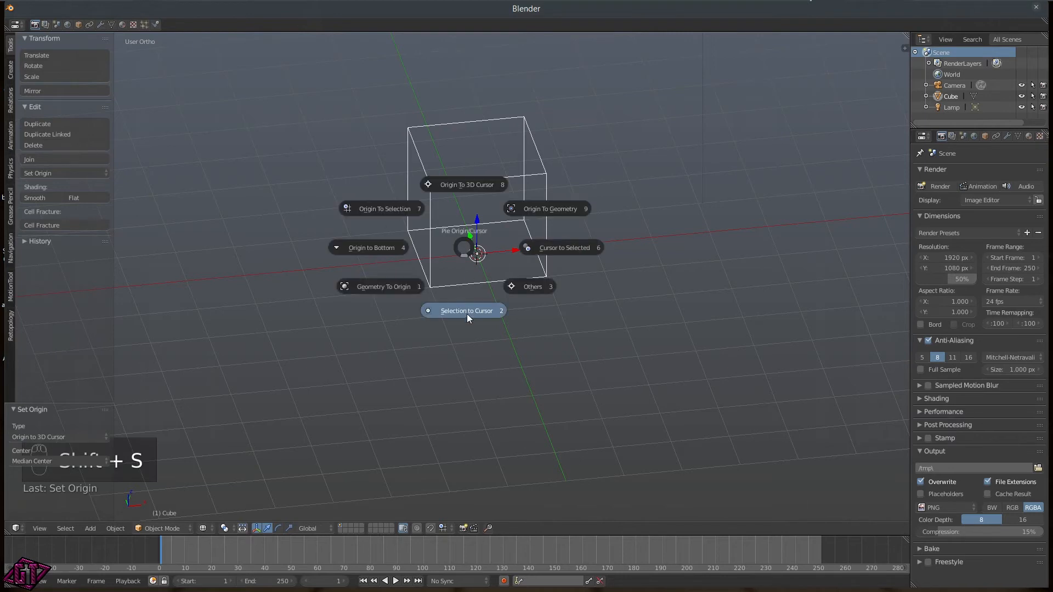
{"action": "left_click", "coordinate": [393, 284]}
{"action": "middle_click_drag", "start_coordinate": [318, 252], "coordinate": [479, 223]}
{"action": "scroll", "coordinate": [347, 225], "scroll_direction": "down", "scroll_amount": 5}
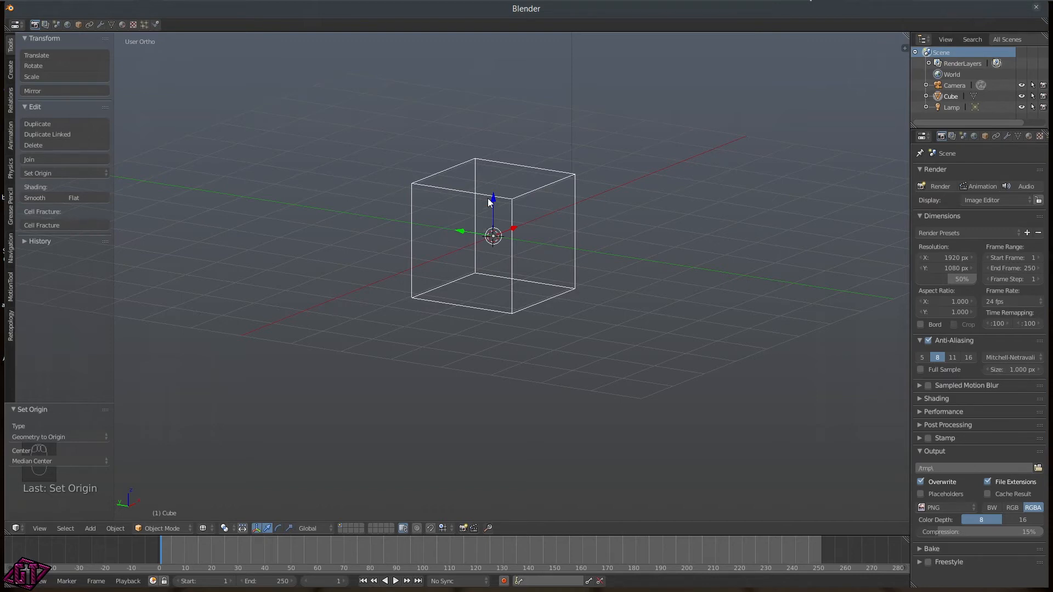
- Enter Edit Mode on the cube and change the viewport shading to Solid
{"action": "mouse_move", "coordinate": [509, 250]}
{"action": "middle_mouse_down"}
{"action": "mouse_move", "coordinate": [562, 235]}
{"action": "mouse_move", "coordinate": [510, 235]}
{"action": "middle_mouse_up"}
{"action": "key", "text": "Tab"}
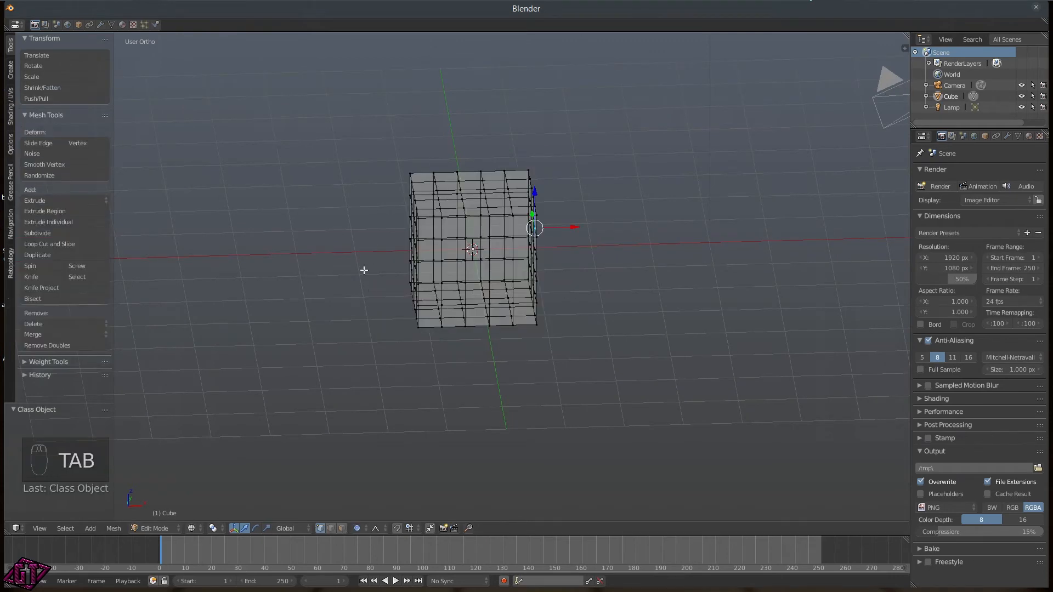
{"action": "key", "text": "z"}
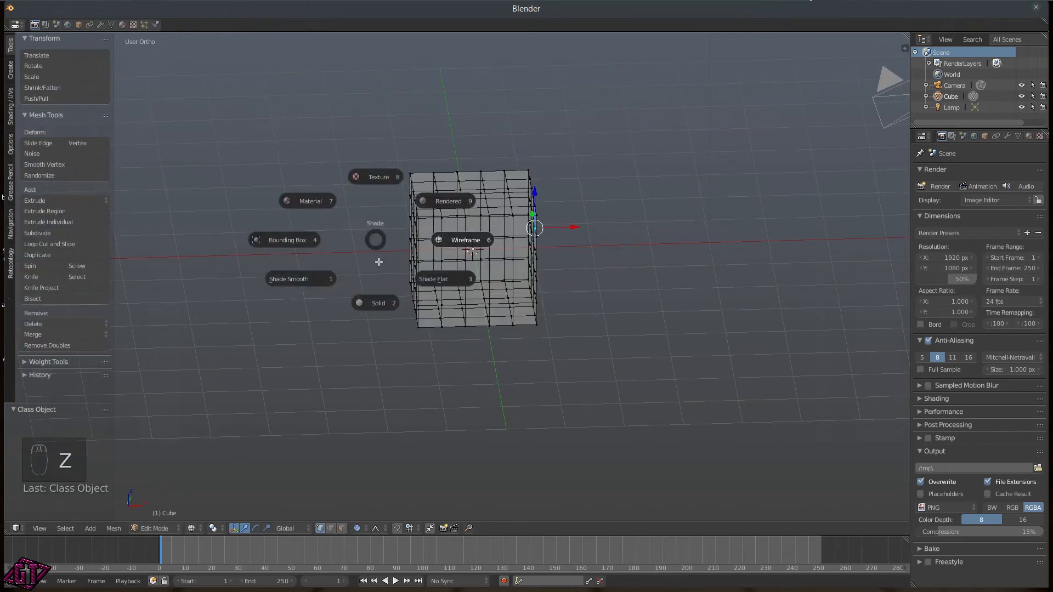
{"action": "left_click", "coordinate": [376, 305]}
{"action": "middle_click_drag", "start_coordinate": [554, 255], "coordinate": [391, 221]}
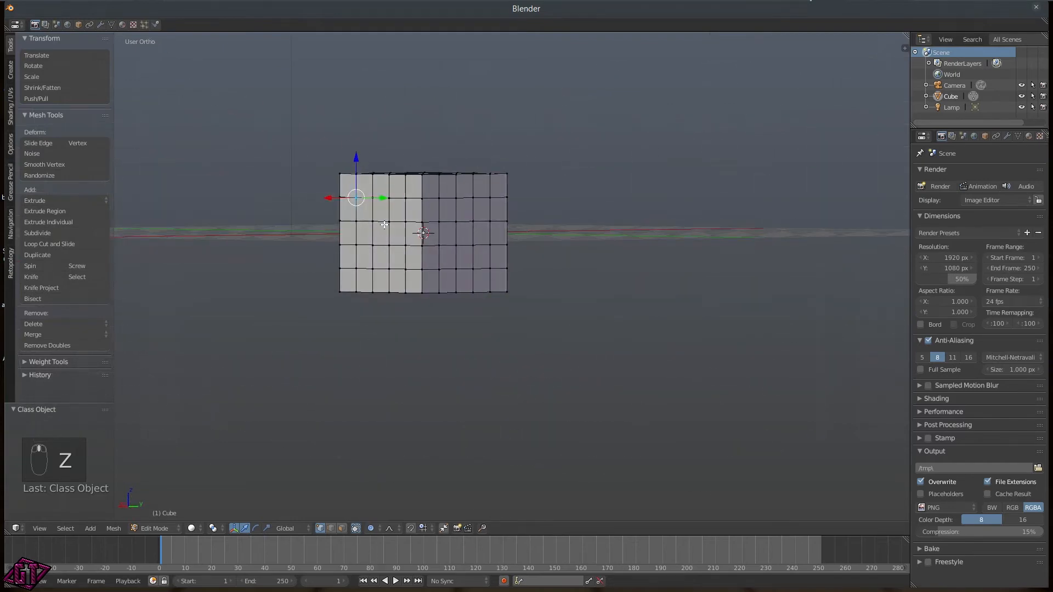
{"action": "scroll", "coordinate": [391, 222], "scroll_direction": "up", "scroll_amount": 6}
{"action": "scroll", "coordinate": [407, 160], "scroll_direction": "down", "scroll_amount": 3}
{"action": "middle_click_drag", "start_coordinate": [359, 167], "coordinate": [487, 172]}
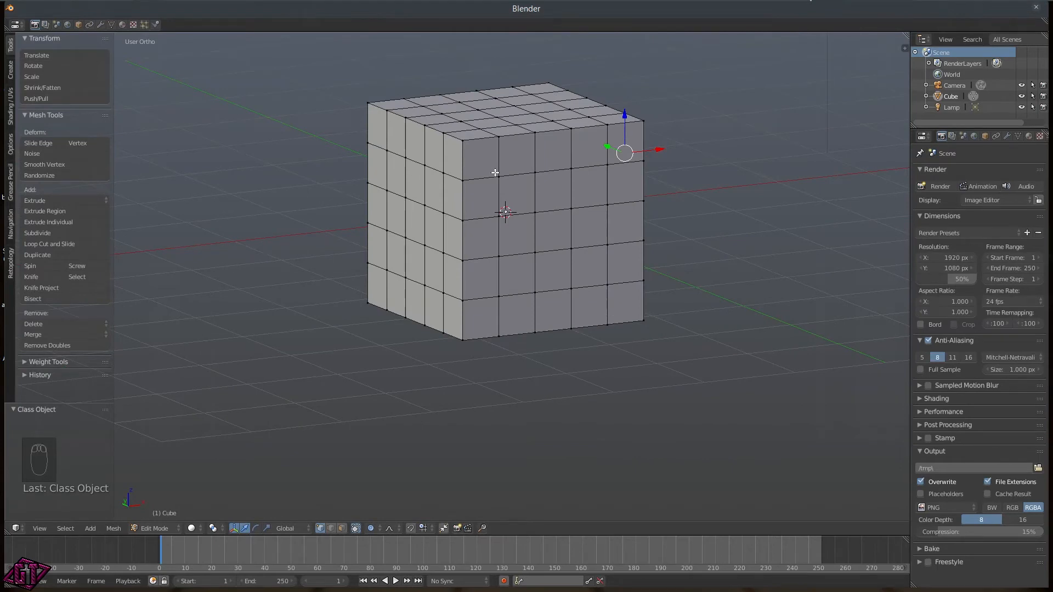
{"action": "scroll", "coordinate": [469, 170], "scroll_direction": "down", "scroll_amount": 2}
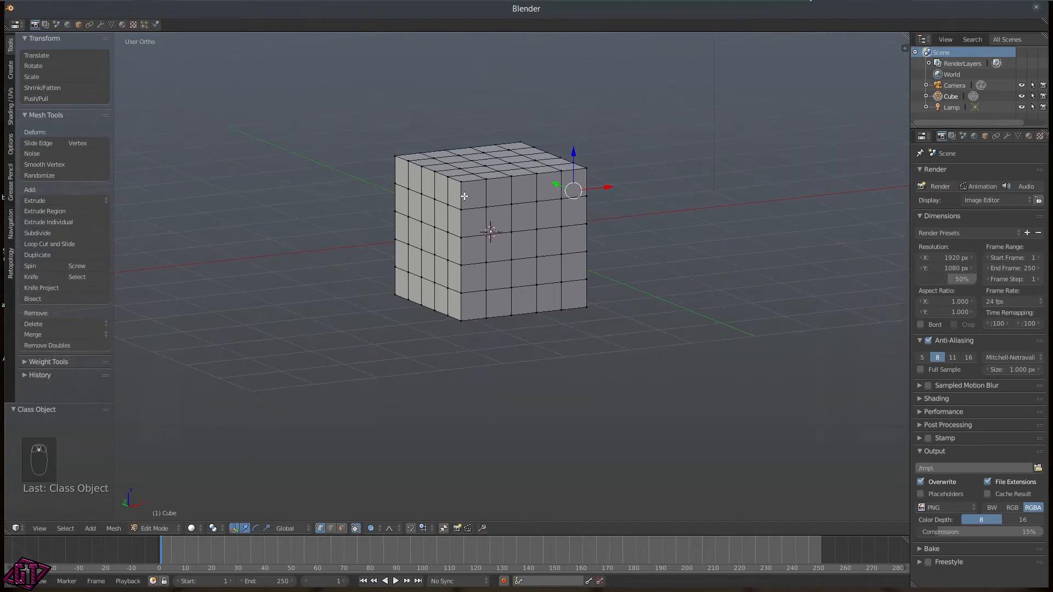
- Set the snapping mode to Increment for the cube's mesh editing
{"action": "key", "text": "shift+Tab"}
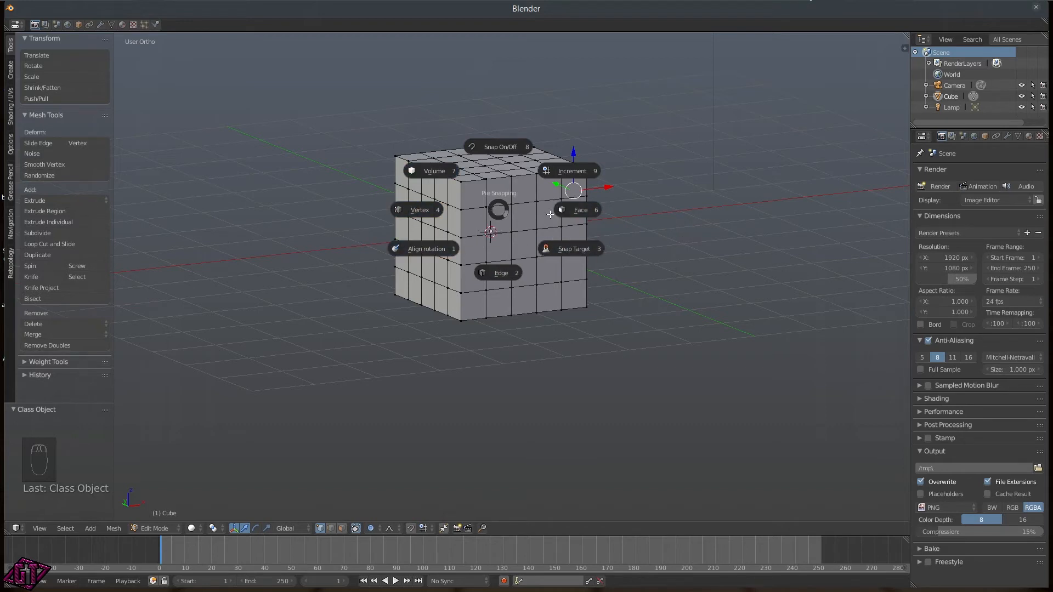
{"action": "left_click", "coordinate": [570, 171]}
{"action": "middle_click_drag", "start_coordinate": [603, 197], "coordinate": [556, 197]}
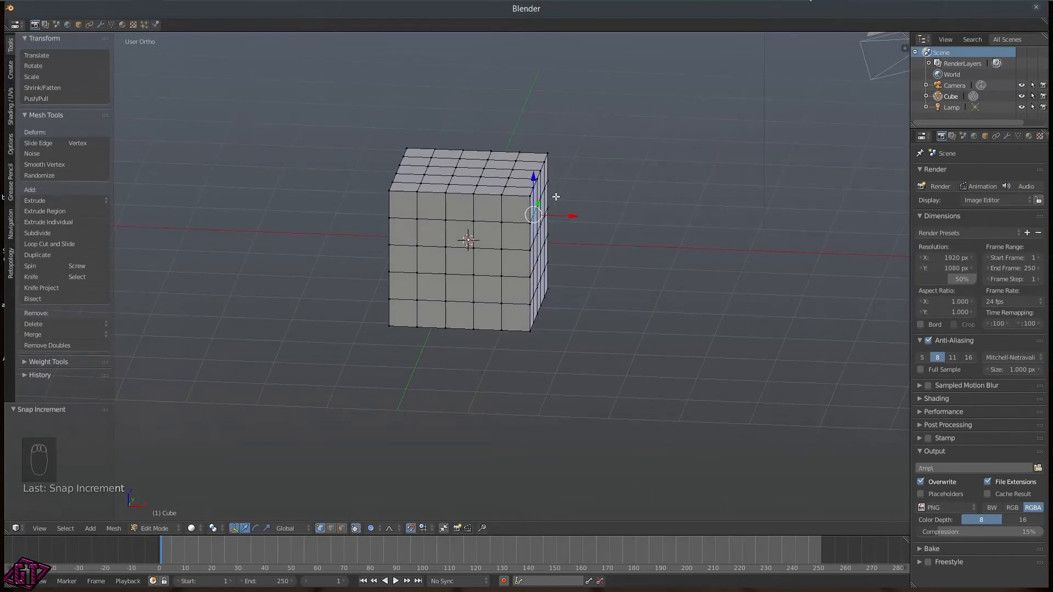
- View the cube from the right side and then from the left side in orthographic projection
{"action": "key", "text": "KP_3"}
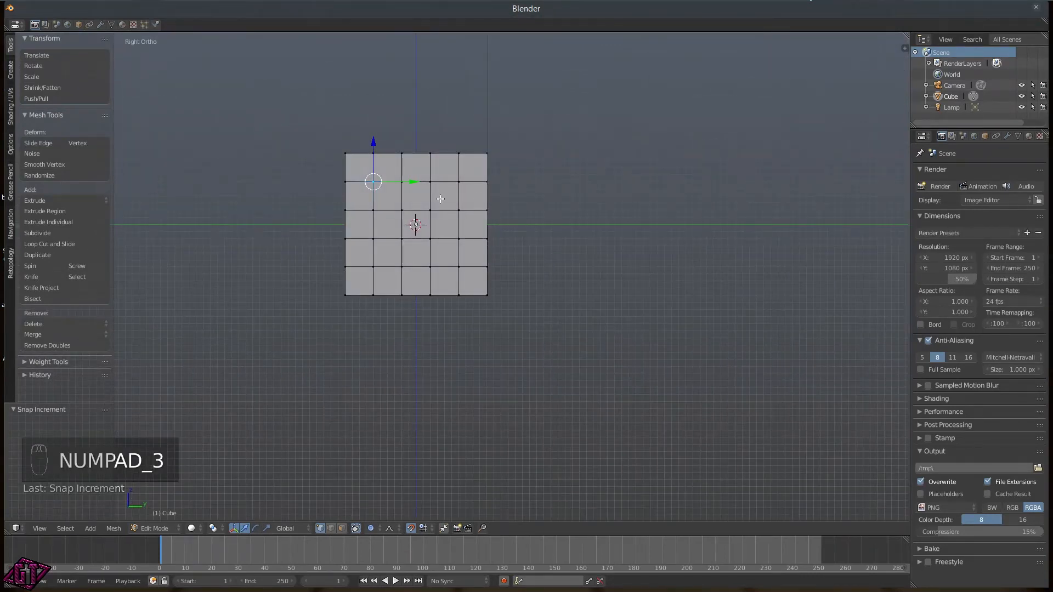
{"action": "key", "text": "q"}
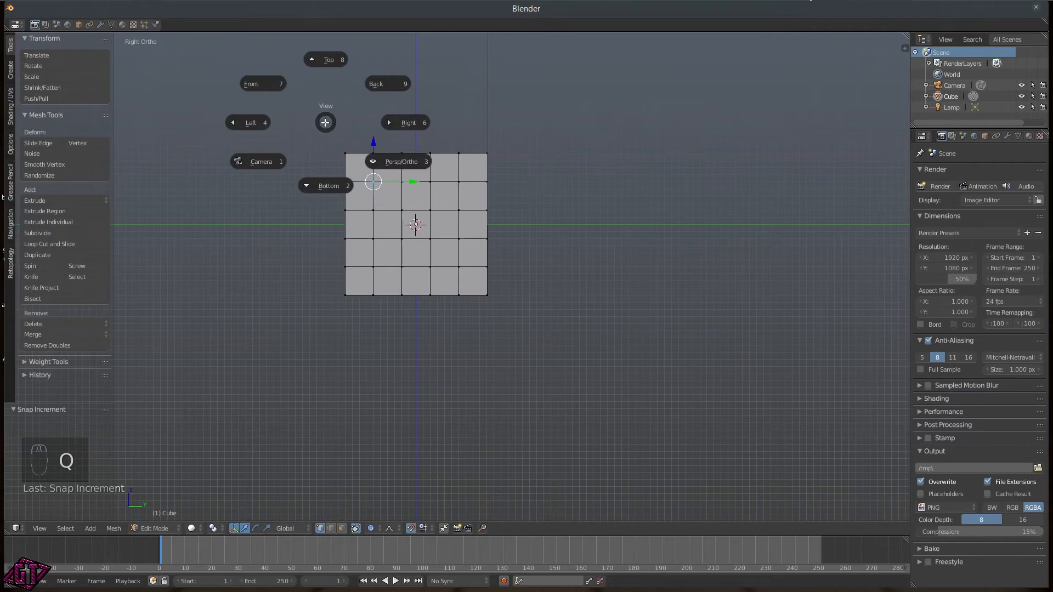
{"action": "left_click", "coordinate": [269, 118]}
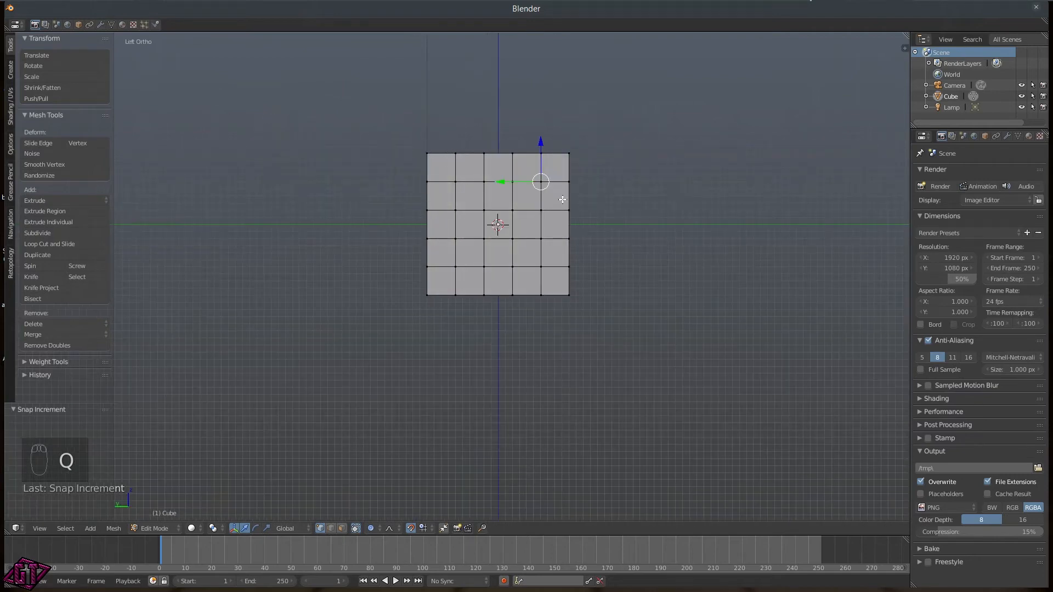
- Select the vertex on the cube's side edge just above the Y axis and return to the left orthographic view
{"action": "left_click", "coordinate": [569, 182]}
{"action": "mouse_move", "coordinate": [600, 193]}
{"action": "middle_mouse_down"}
{"action": "mouse_move", "coordinate": [571, 186]}
{"action": "mouse_move", "coordinate": [545, 224]}
{"action": "middle_mouse_up"}
{"action": "left_click", "coordinate": [562, 210]}
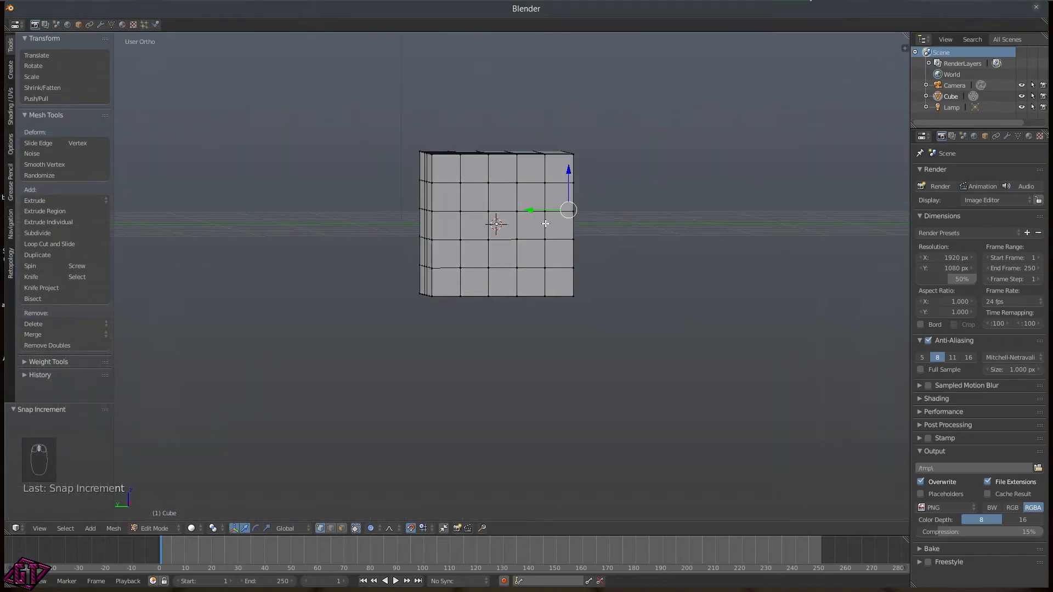
{"action": "key", "text": "q"}
{"action": "left_click", "coordinate": [497, 224]}
{"action": "scroll", "coordinate": [584, 203], "scroll_direction": "down", "scroll_amount": 2}
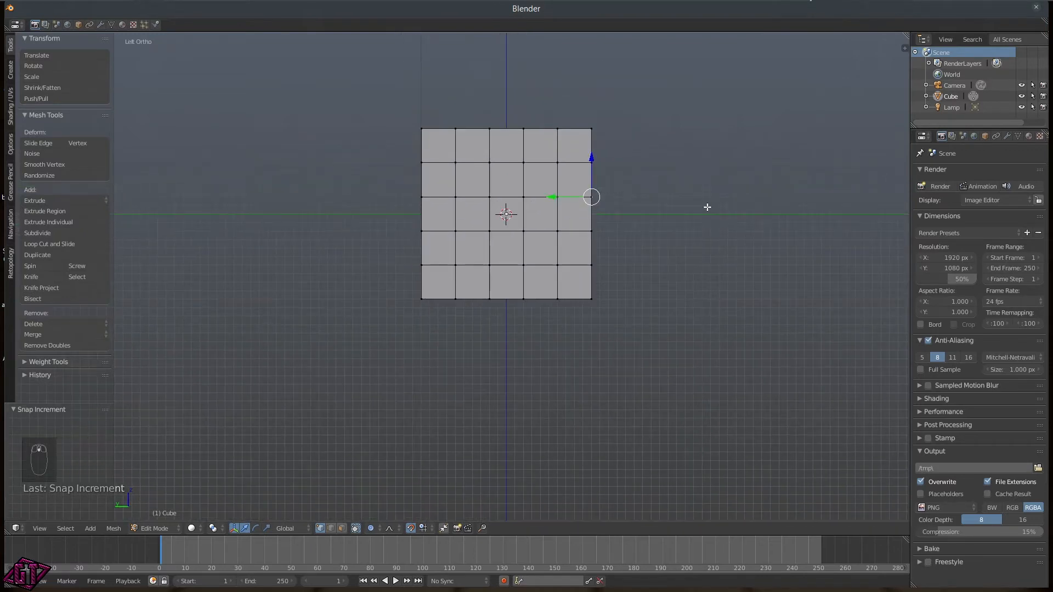
- Turn off proportional editing for the cube's mesh
{"action": "key", "text": "g"}
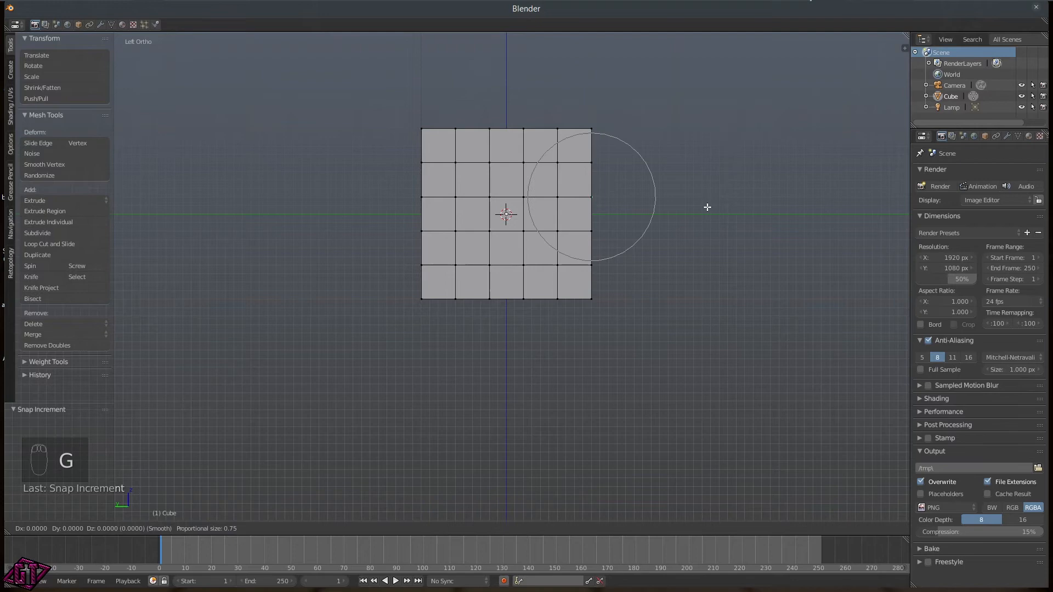
{"action": "right_click", "coordinate": [707, 207]}
{"action": "key", "text": "o"}
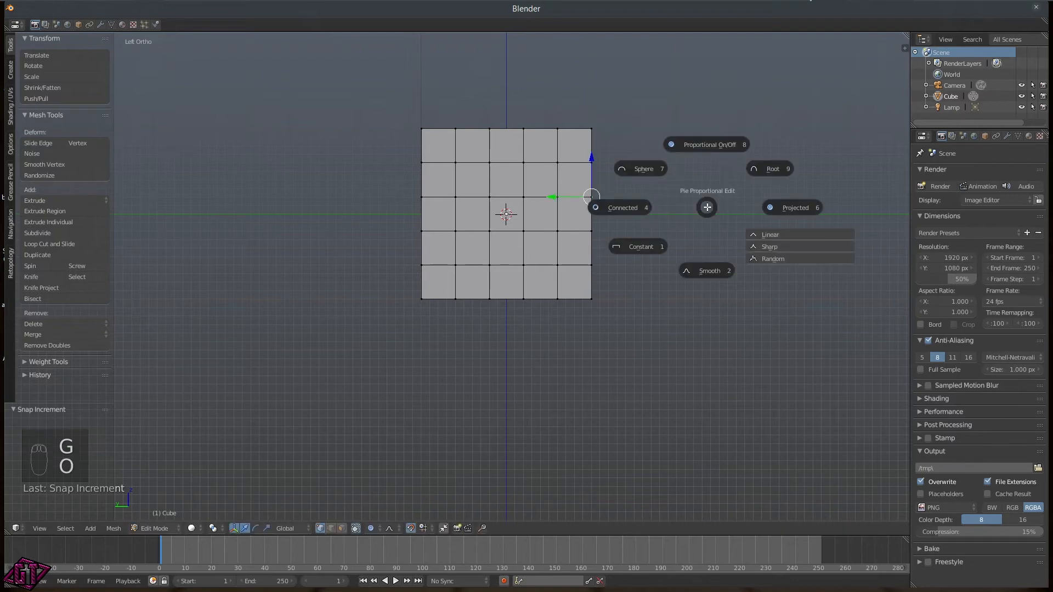
{"action": "left_click", "coordinate": [701, 144]}
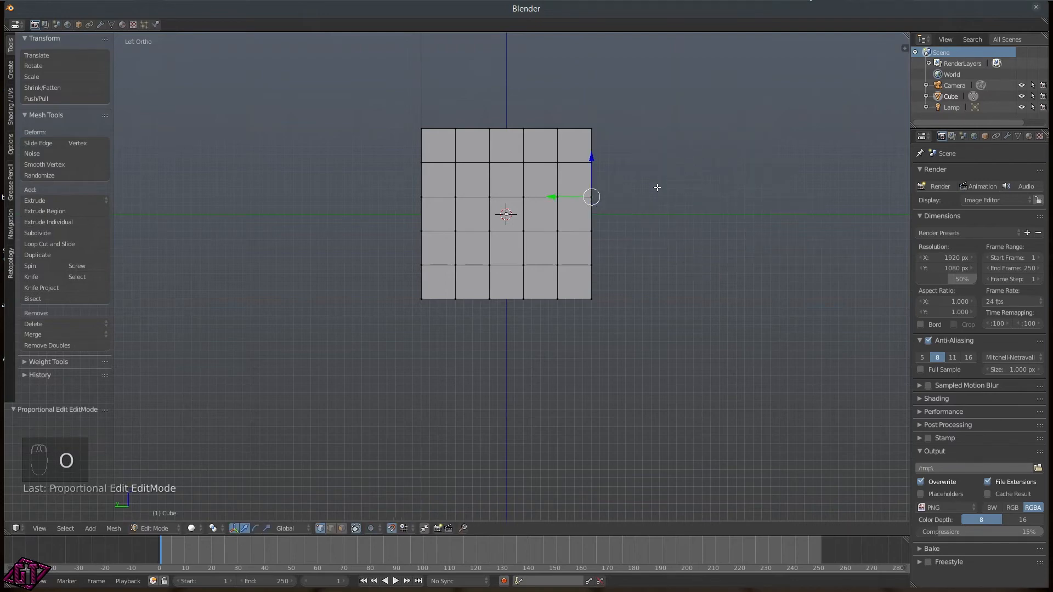
- Try moving the selected edge vertex outward along the global Y axis in snapped increments
{"action": "key", "text": "g"}
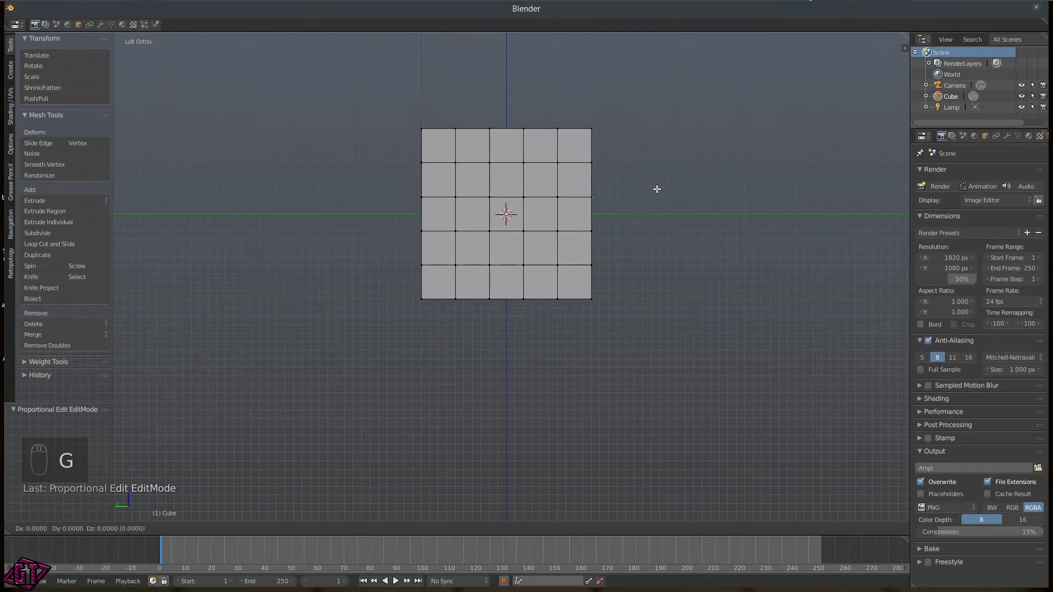
{"action": "key", "text": "y"}
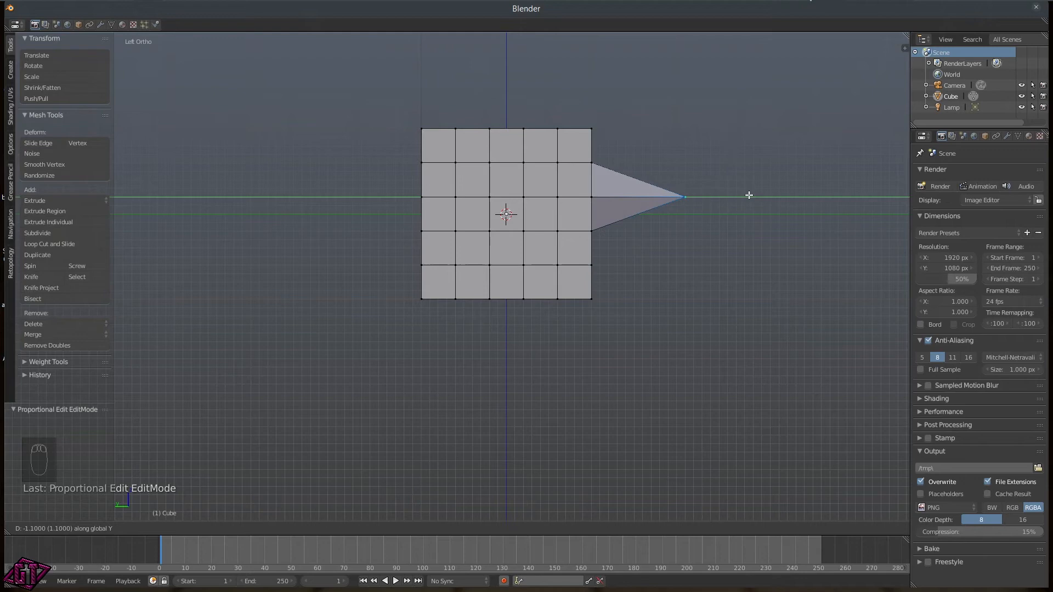
{"action": "right_click", "coordinate": [733, 193]}
{"action": "scroll", "coordinate": [733, 192], "scroll_direction": "up", "scroll_amount": 6}
{"action": "middle_click_drag", "start_coordinate": [794, 203], "coordinate": [516, 350], "text": "shift"}
{"action": "scroll", "coordinate": [718, 230], "scroll_direction": "up", "scroll_amount": 1}
{"action": "middle_click_drag", "start_coordinate": [731, 218], "coordinate": [589, 328], "text": "shift"}
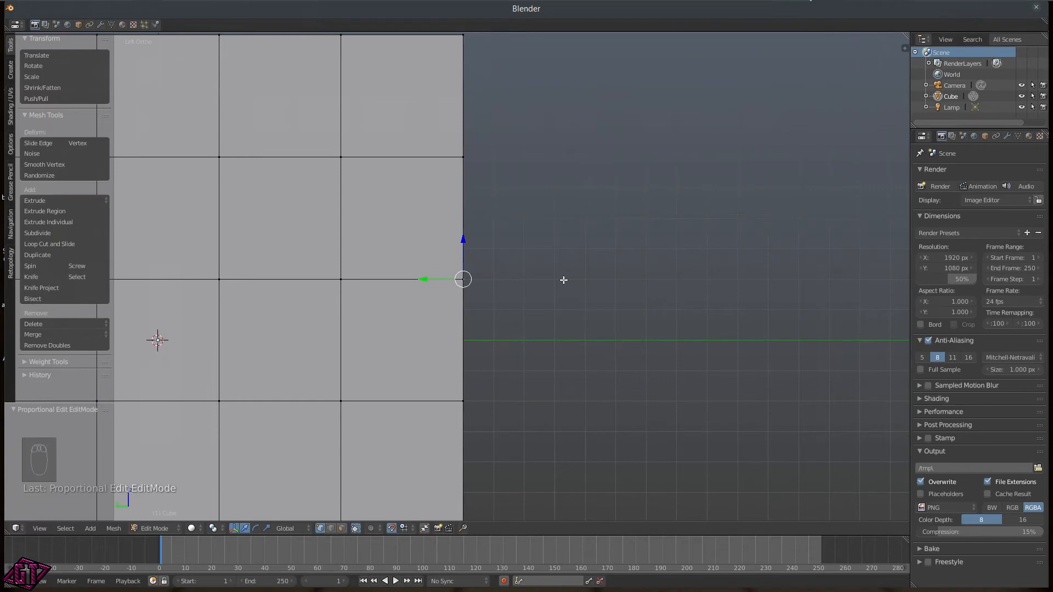
{"action": "key", "text": "g"}
{"action": "middle_click", "coordinate": [630, 279]}
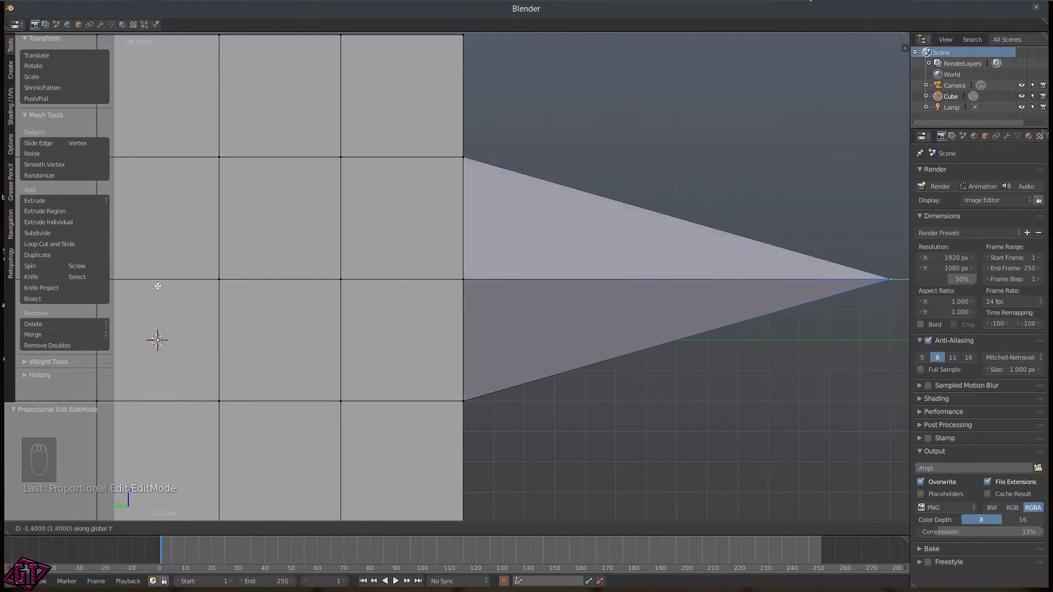
{"action": "right_click", "coordinate": [192, 284]}
- Set the snapping mode to Face and try moving the selected vertex across the cube's surface
{"action": "scroll", "coordinate": [444, 278], "scroll_direction": "down", "scroll_amount": 2}
{"action": "scroll", "coordinate": [445, 279], "scroll_direction": "down", "scroll_amount": 5}
{"action": "middle_click_drag", "start_coordinate": [395, 230], "coordinate": [349, 258]}
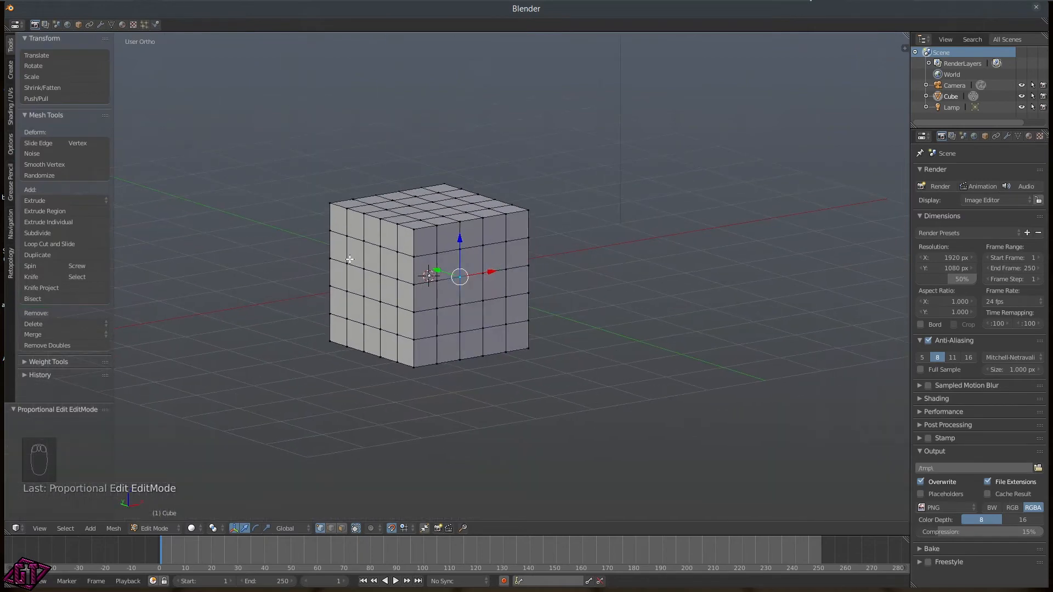
{"action": "key", "text": "shift+Tab"}
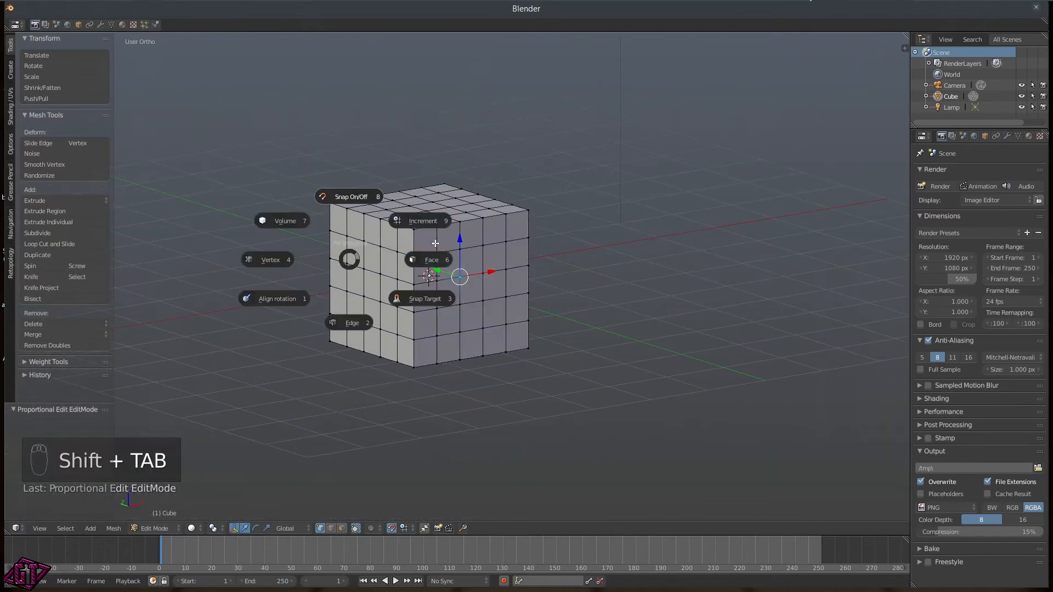
{"action": "left_click", "coordinate": [432, 260]}
{"action": "middle_click_drag", "start_coordinate": [431, 263], "coordinate": [503, 297]}
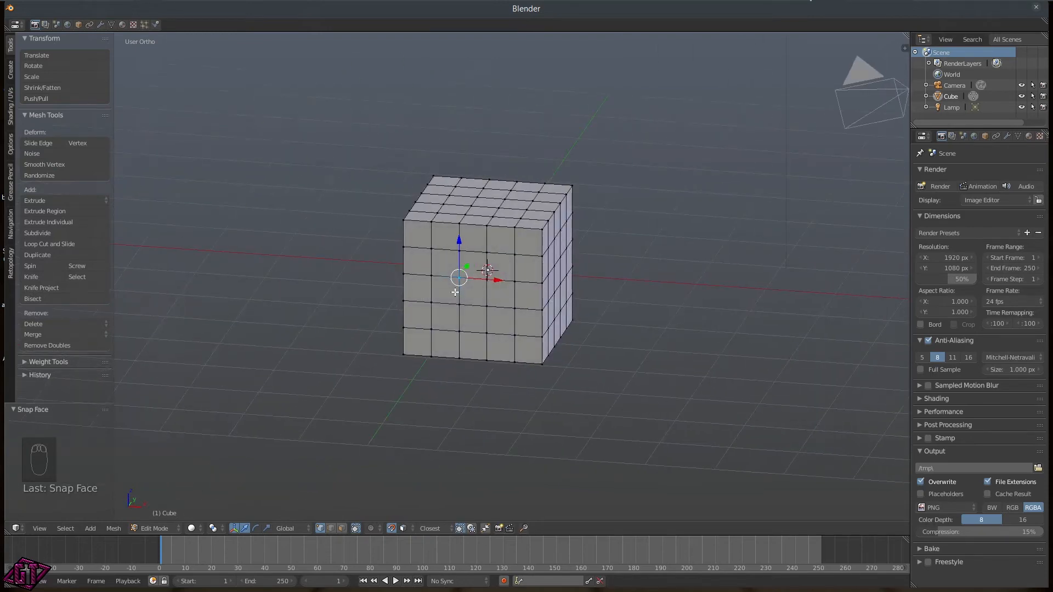
{"action": "key", "text": "g"}
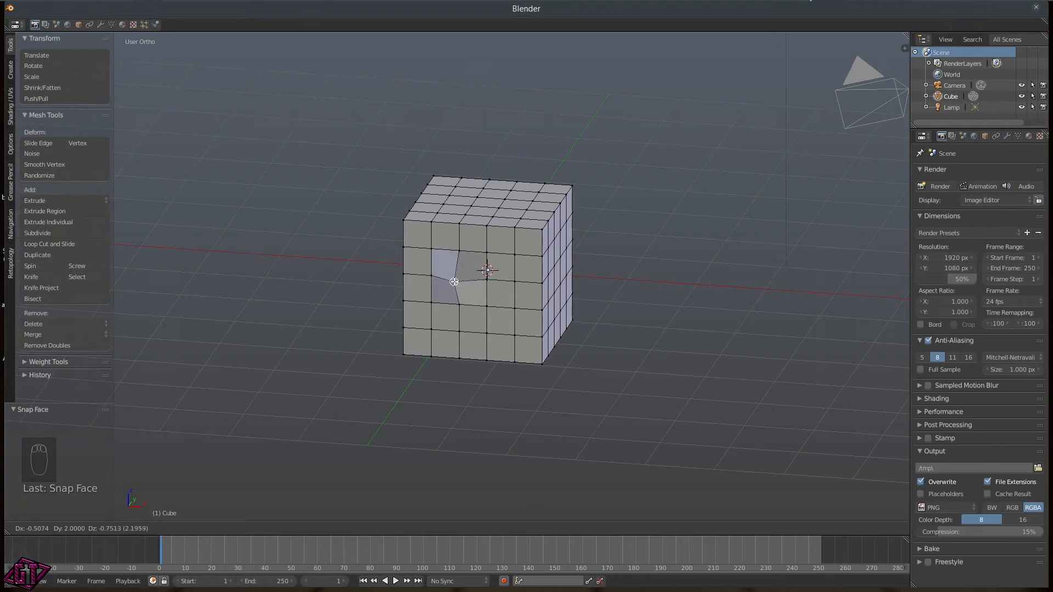
{"action": "right_click", "coordinate": [454, 282]}
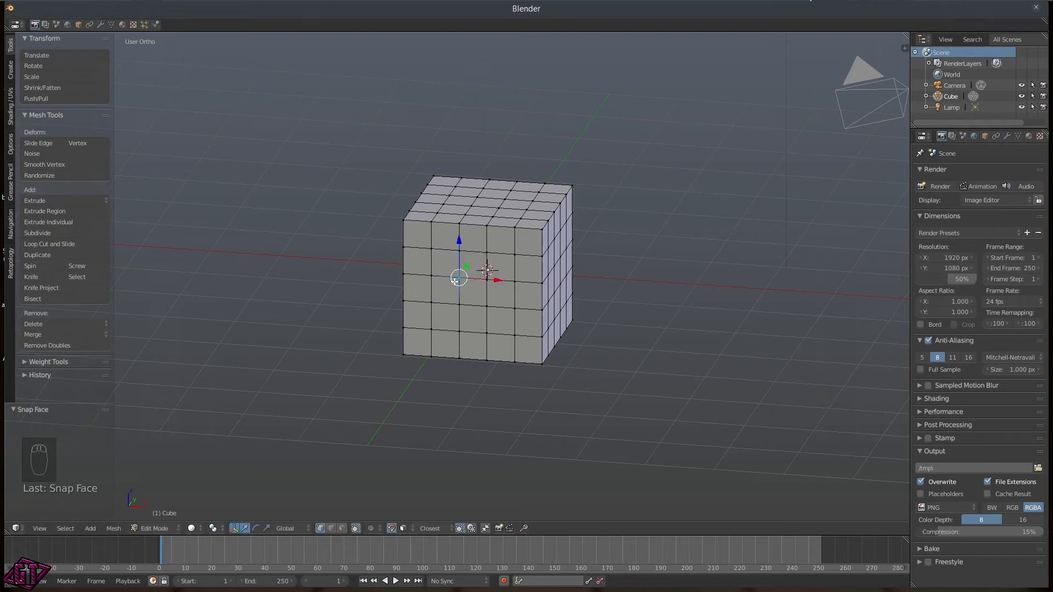
- Set the snapping mode to Vertex and try moving the selected vertex onto a neighbouring one
{"action": "key", "text": "shift+Tab"}
{"action": "left_click", "coordinate": [383, 280]}
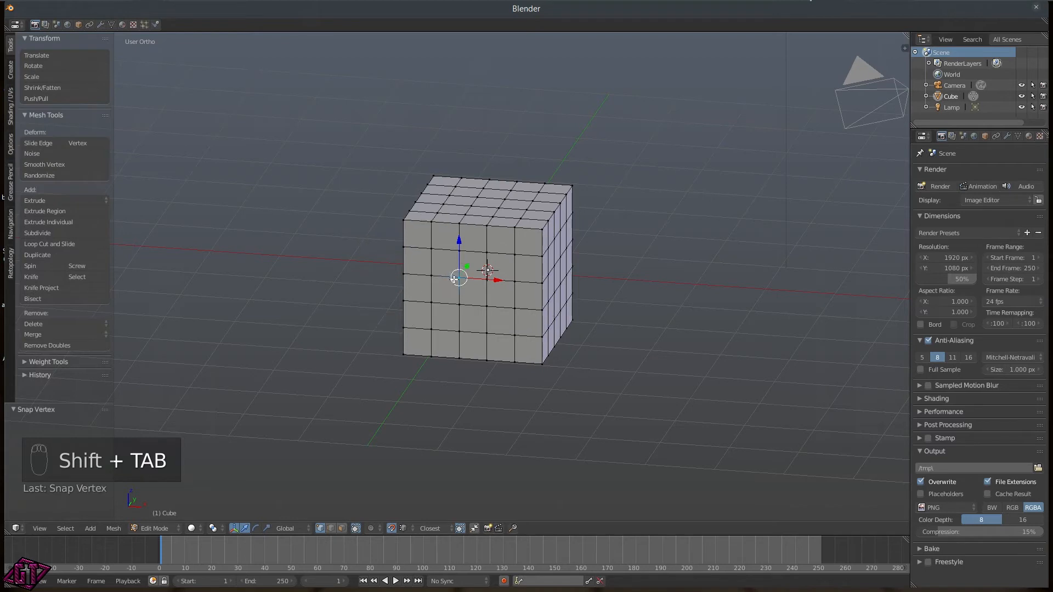
{"action": "key", "text": "g"}
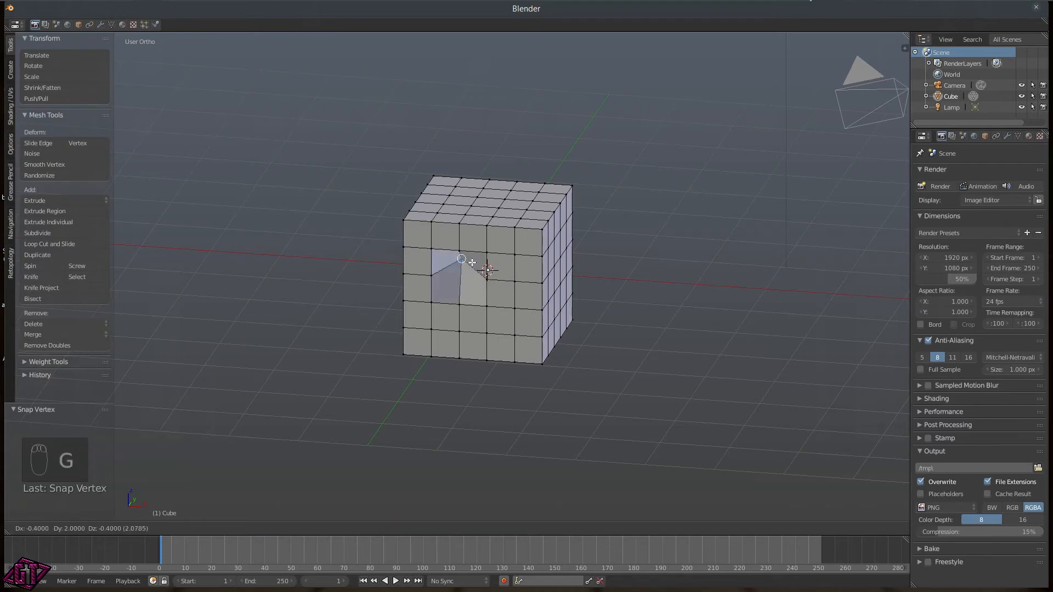
{"action": "left_click", "coordinate": [459, 288]}
- Set the pivot point to the 3D cursor
{"action": "middle_click_drag", "start_coordinate": [469, 305], "coordinate": [456, 283]}
{"action": "scroll", "coordinate": [442, 265], "scroll_direction": "down", "scroll_amount": 4}
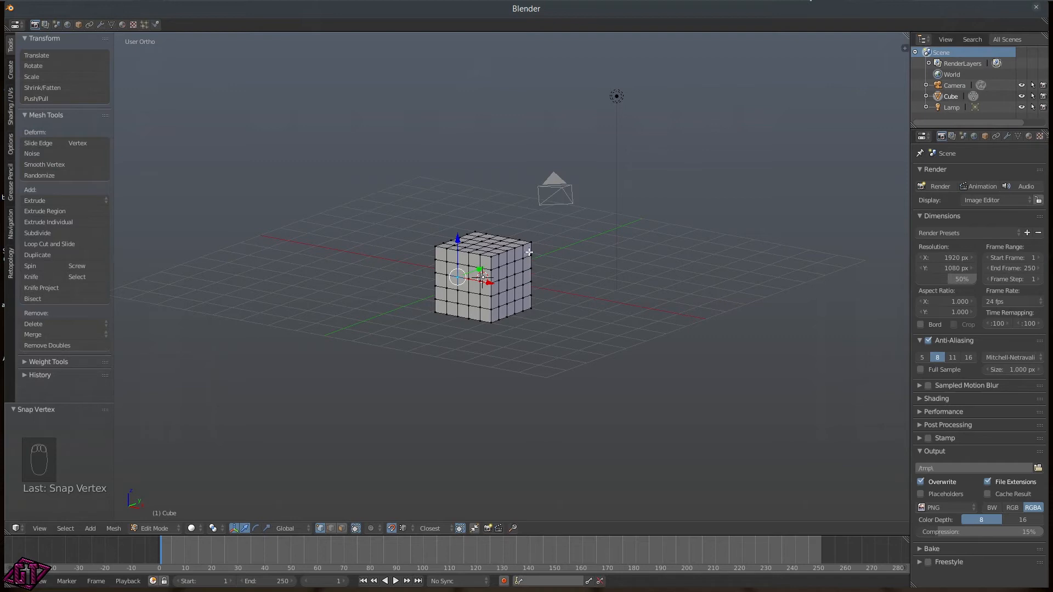
{"action": "key", "text": "alt+q"}
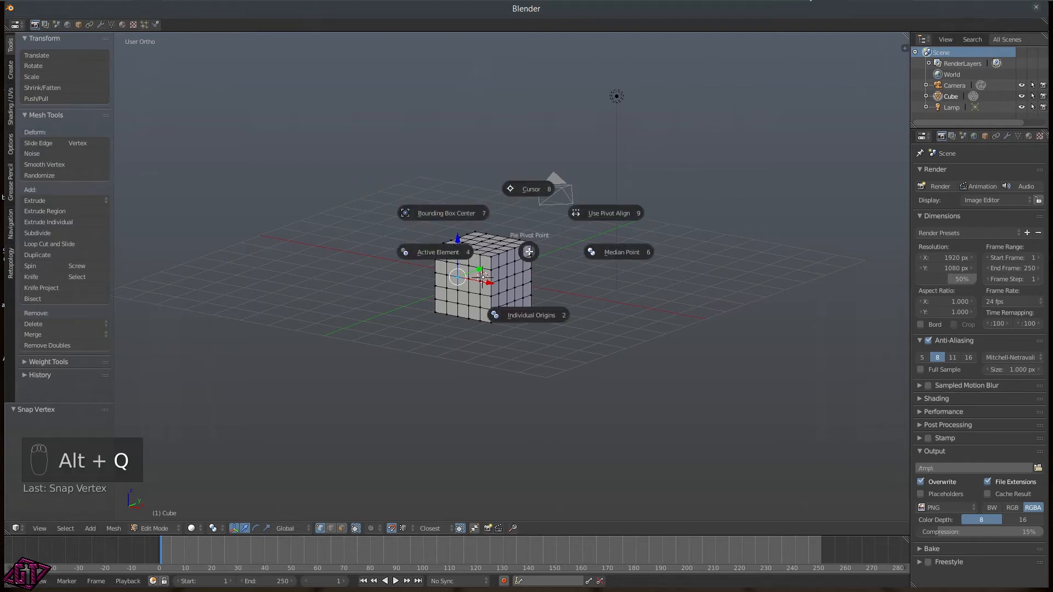
{"action": "left_click", "coordinate": [525, 199]}
{"action": "scroll", "coordinate": [473, 290], "scroll_direction": "up", "scroll_amount": 8}
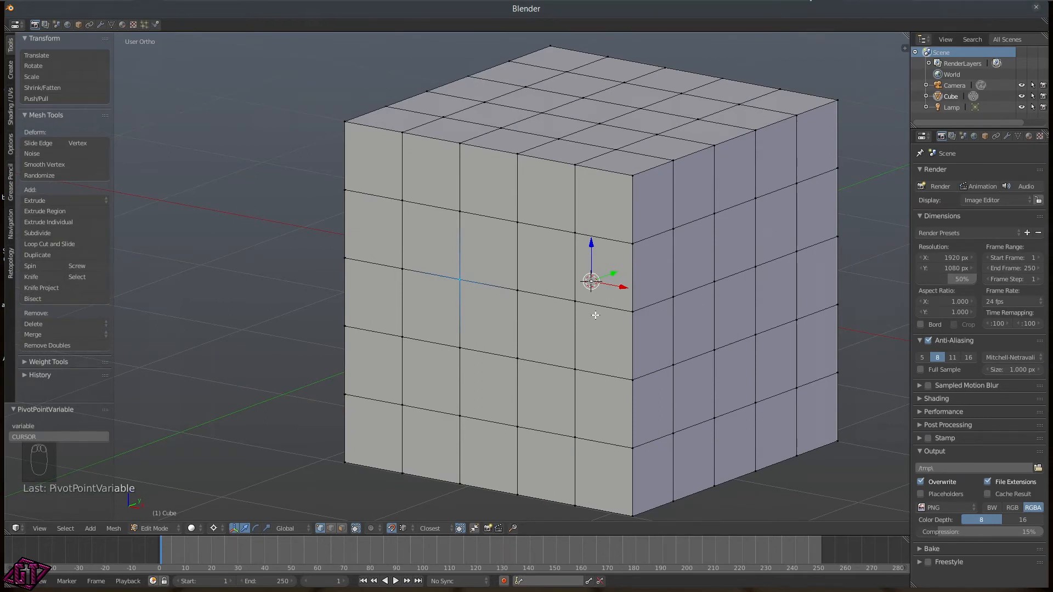
- Review the available pivot point options and choose 3D Cursor again
{"action": "key", "text": "alt+q"}
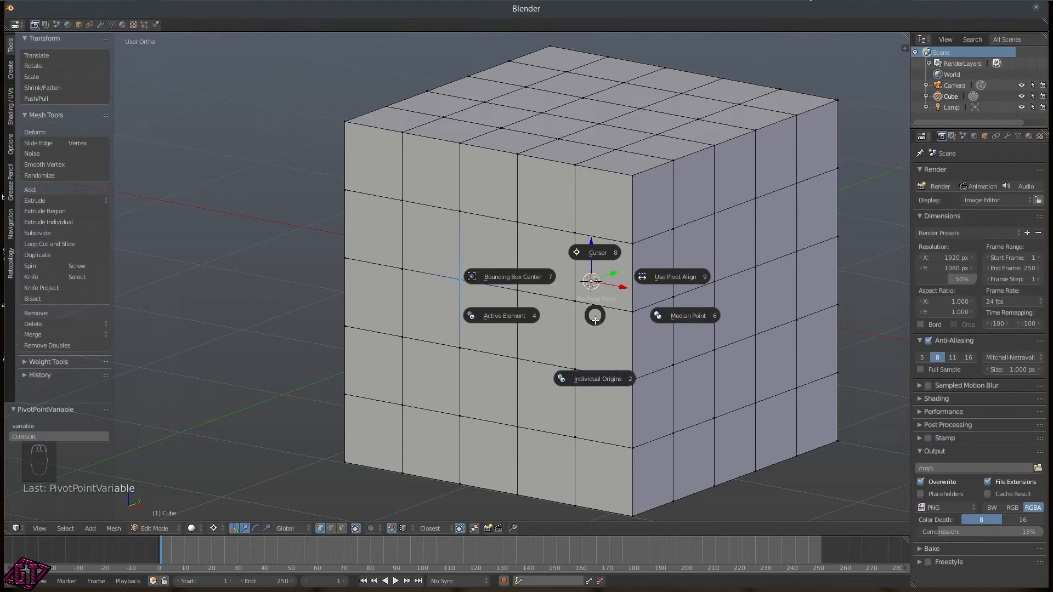
{"action": "key", "text": "Escape"}
{"action": "left_click", "coordinate": [297, 528]}
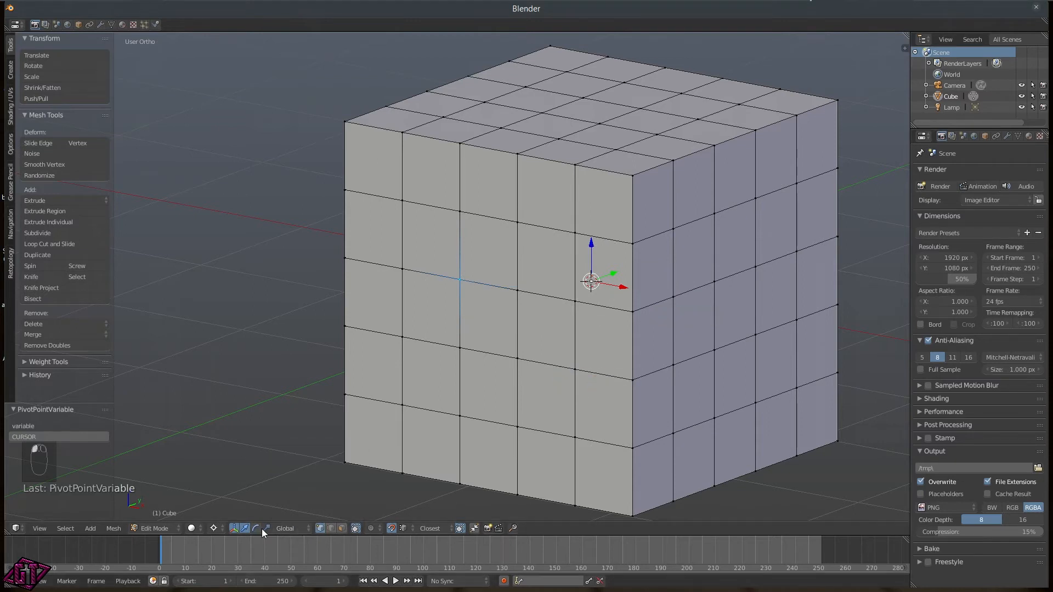
{"action": "left_click", "coordinate": [214, 529]}
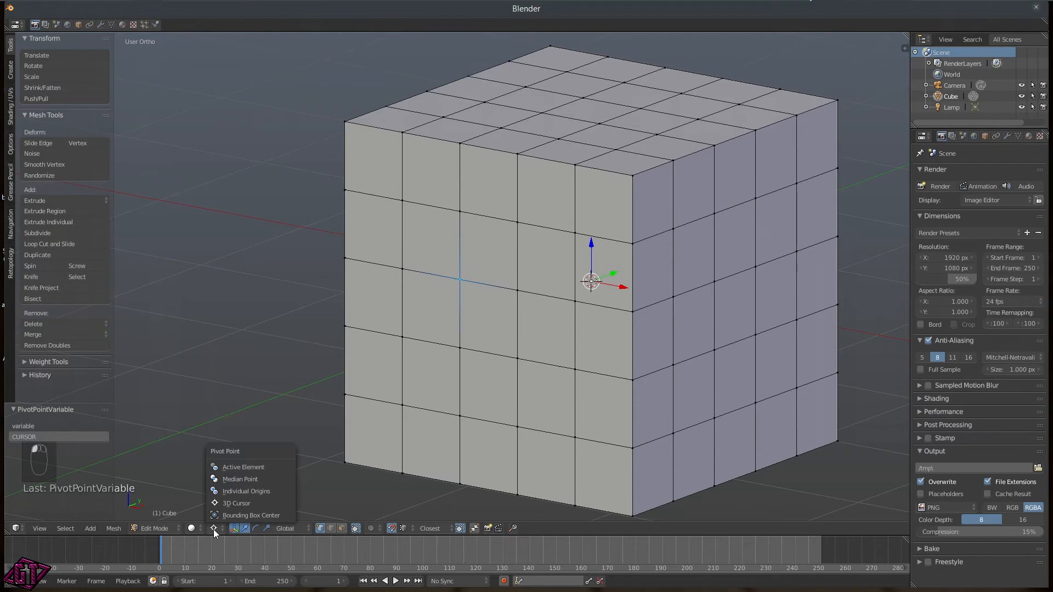
{"action": "left_click", "coordinate": [236, 502]}
- Try moving the selected vertex on the cube's top face with vertex snapping
{"action": "middle_click_drag", "start_coordinate": [516, 258], "coordinate": [355, 315]}
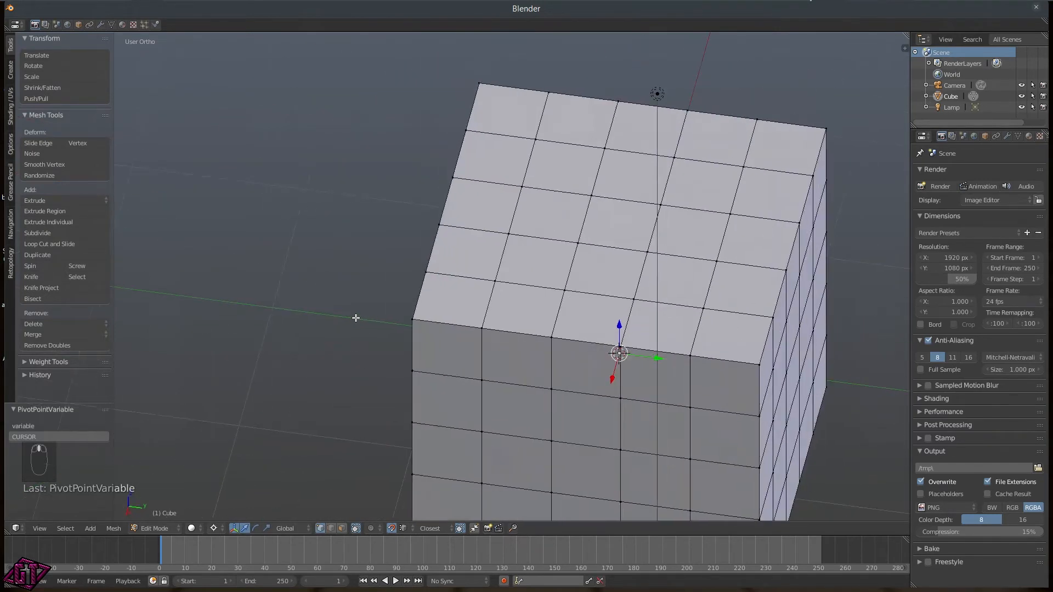
{"action": "scroll", "coordinate": [501, 339], "scroll_direction": "down", "scroll_amount": 3}
{"action": "scroll", "coordinate": [500, 339], "scroll_direction": "down", "scroll_amount": 3}
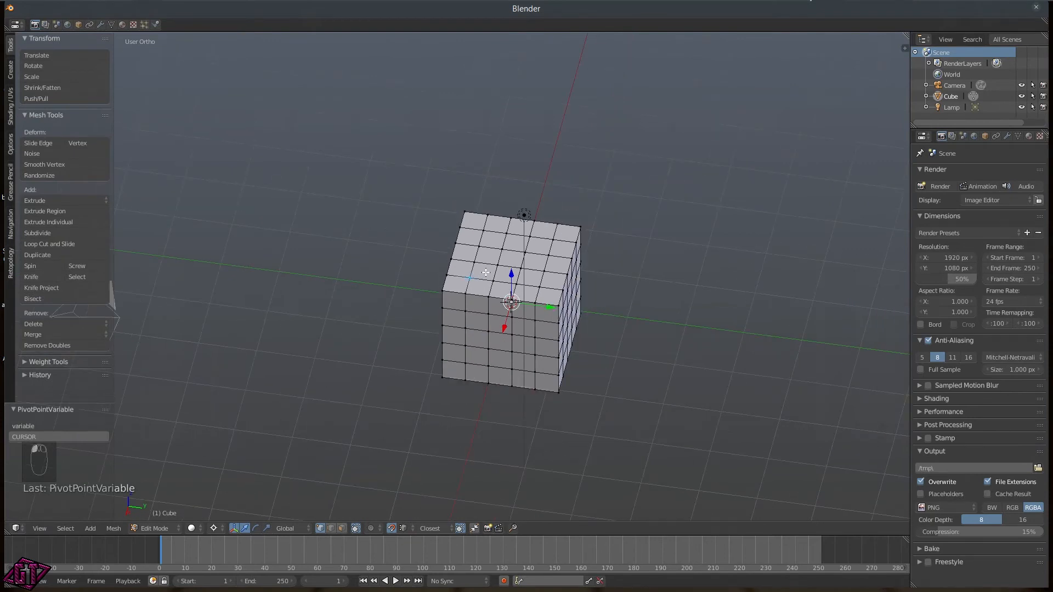
{"action": "key", "text": "g"}
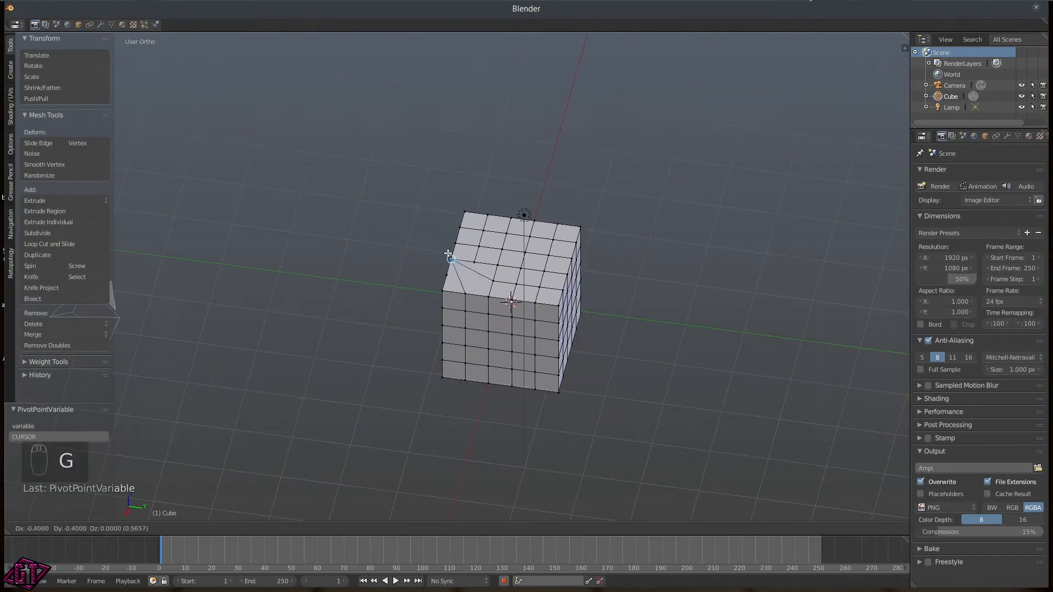
{"action": "key", "text": "Escape"}
- Turn snapping off and try moving the top-face vertex freely along the global Z axis
{"action": "key", "text": "shift+Tab"}
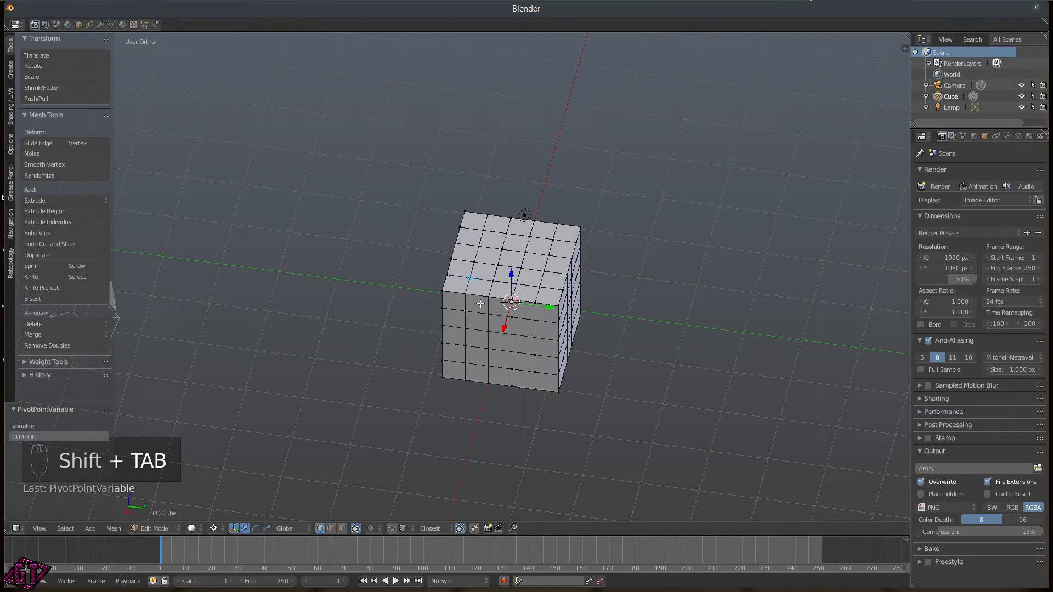
{"action": "key", "text": "g"}
{"action": "key", "text": "z"}
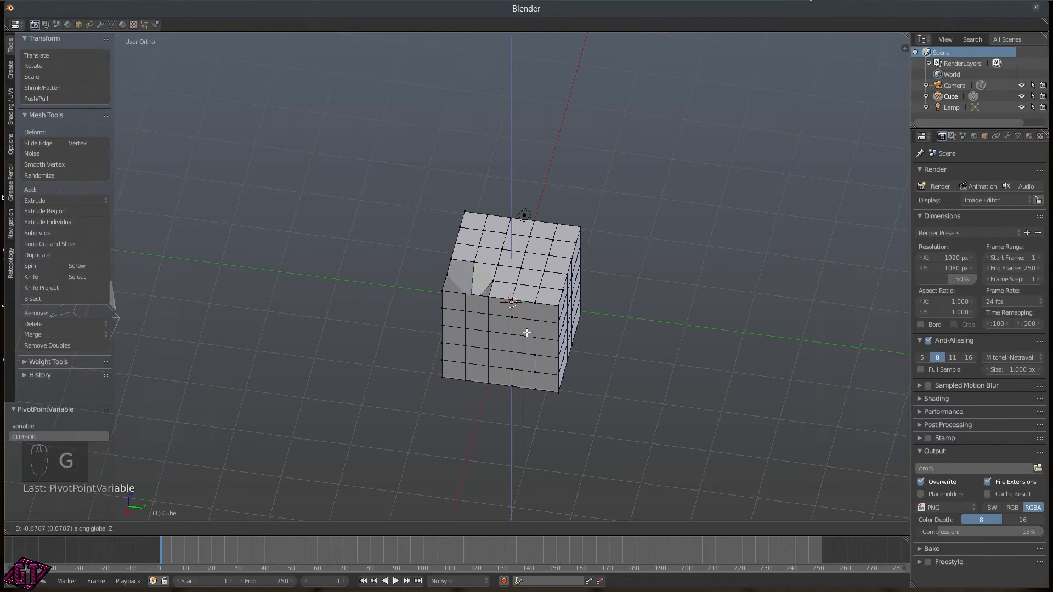
{"action": "right_click", "coordinate": [384, 227]}
- Set the pivot point to Active Element
{"action": "middle_click_drag", "start_coordinate": [509, 327], "coordinate": [505, 295]}
{"action": "scroll", "coordinate": [473, 305], "scroll_direction": "up", "scroll_amount": 6}
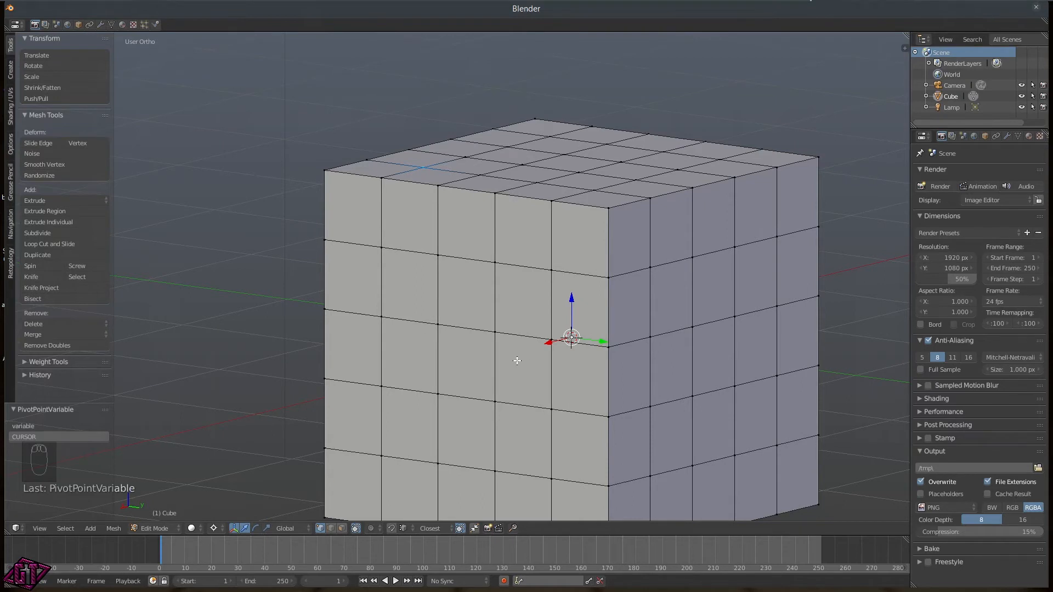
{"action": "key", "text": "alt+q"}
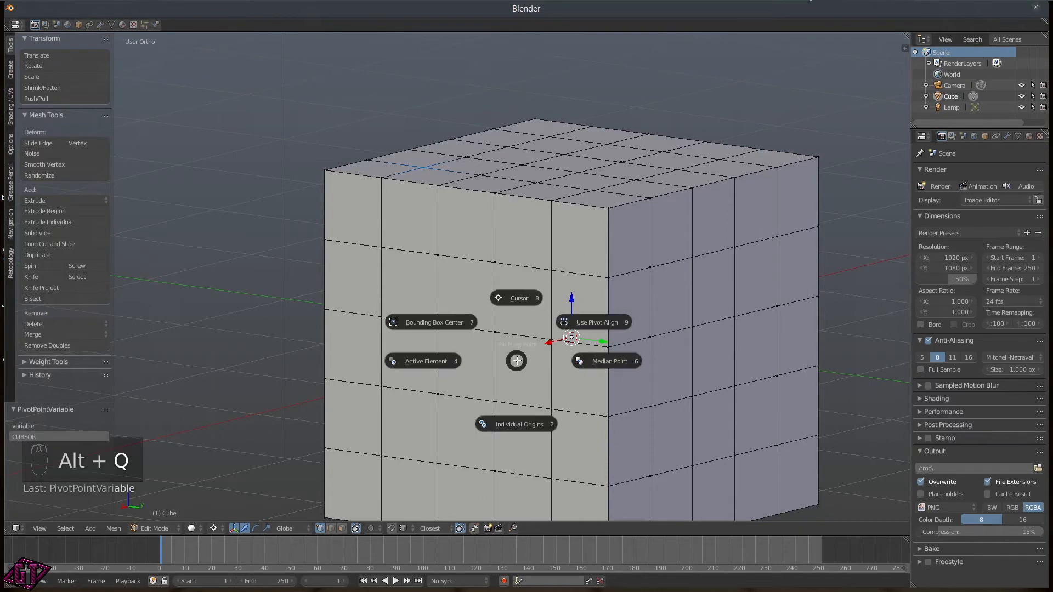
{"action": "left_click", "coordinate": [517, 303]}
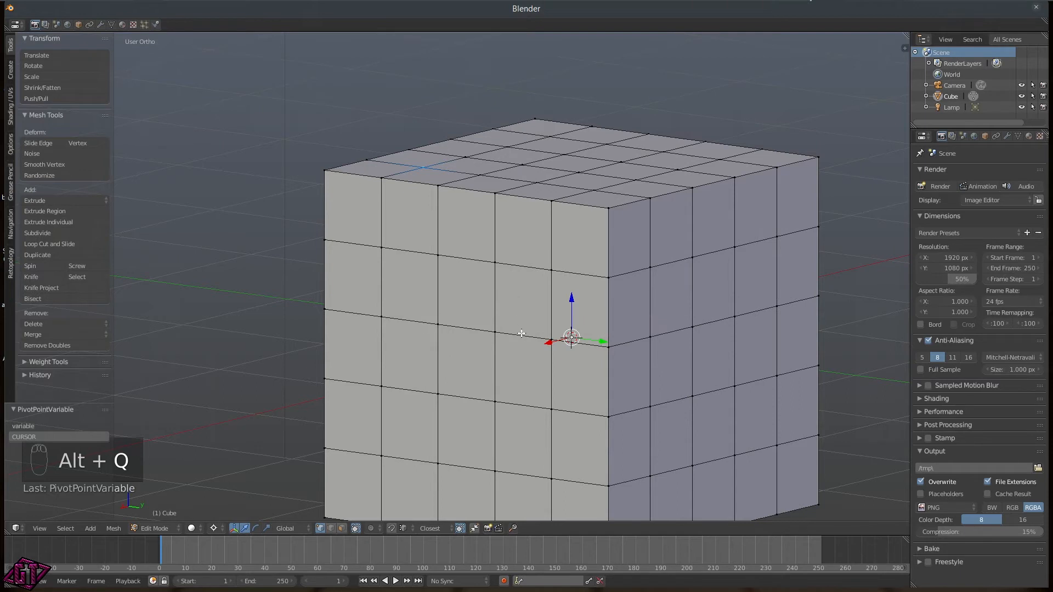
{"action": "key", "text": "alt+q"}
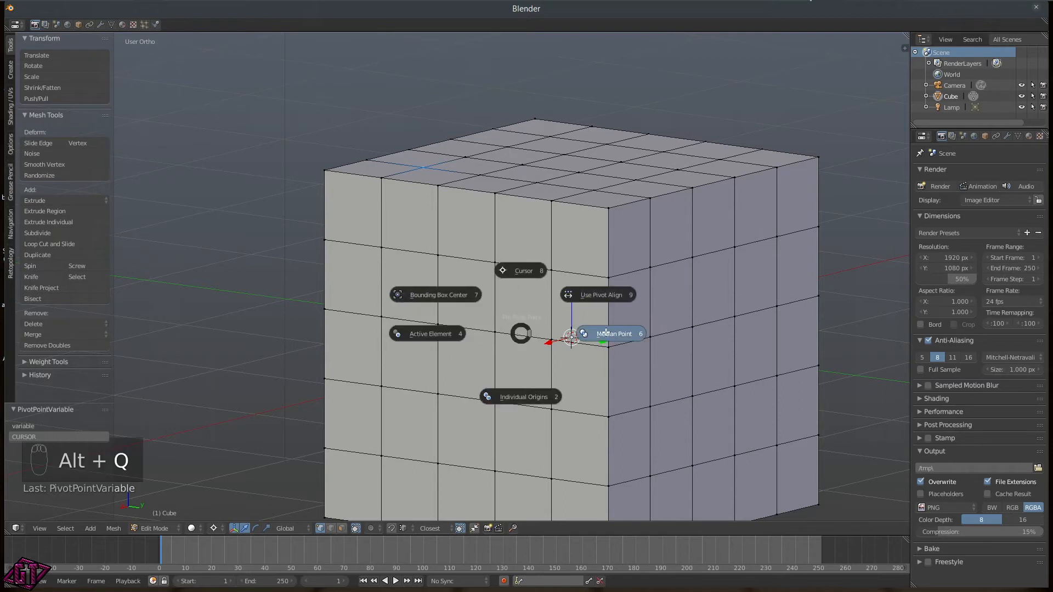
{"action": "left_click", "coordinate": [438, 335]}
- Place the 3D cursor on the cube's top face and select another vertex just beside it
{"action": "middle_click_drag", "start_coordinate": [485, 189], "coordinate": [398, 236]}
{"action": "scroll", "coordinate": [398, 236], "scroll_direction": "up", "scroll_amount": 2}
{"action": "scroll", "coordinate": [308, 218], "scroll_direction": "down", "scroll_amount": 2}
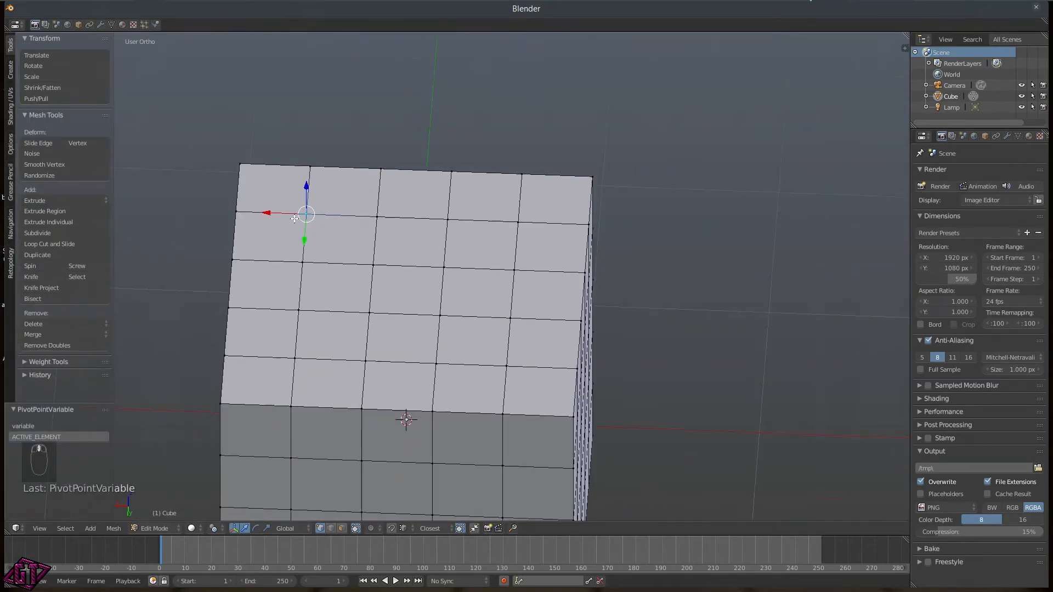
{"action": "scroll", "coordinate": [333, 239], "scroll_direction": "down", "scroll_amount": 1}
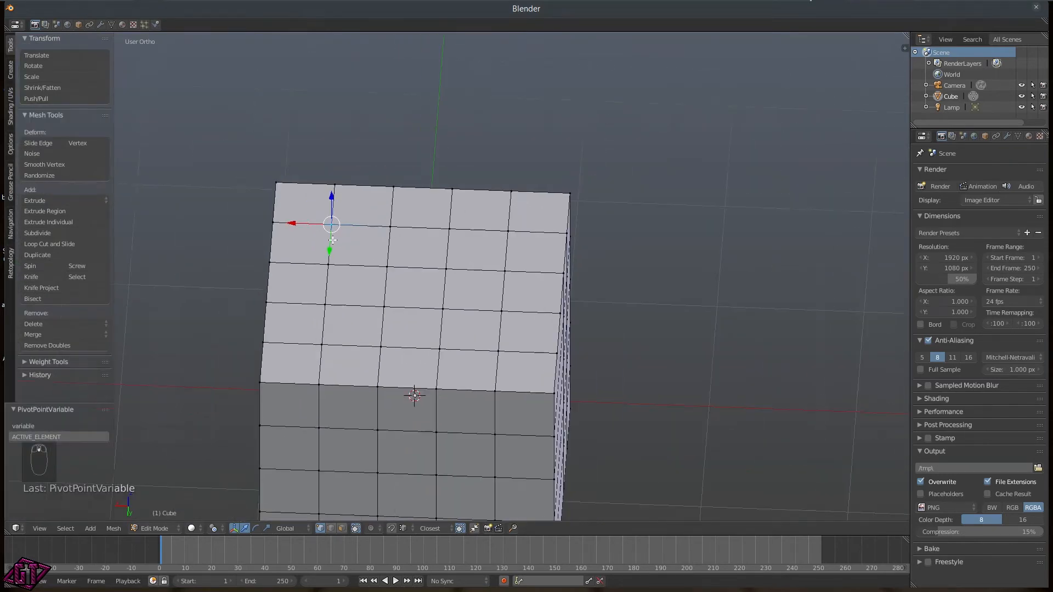
{"action": "left_click", "coordinate": [400, 231]}
{"action": "right_click", "coordinate": [449, 229]}
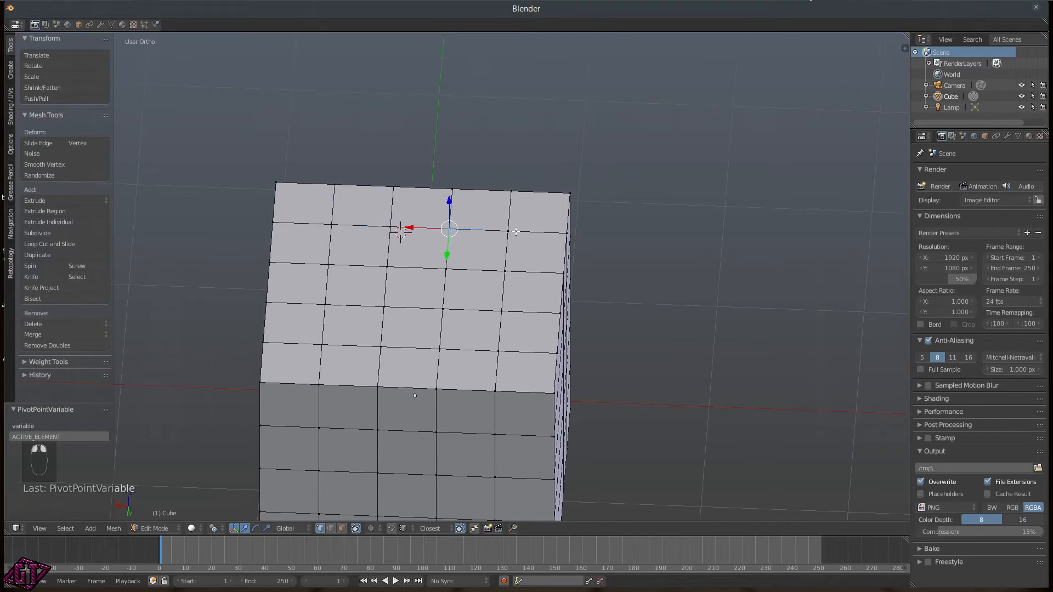
- Try moving the newly selected top-face vertex along the global Z axis
{"action": "key", "text": "g"}
{"action": "key", "text": "z"}
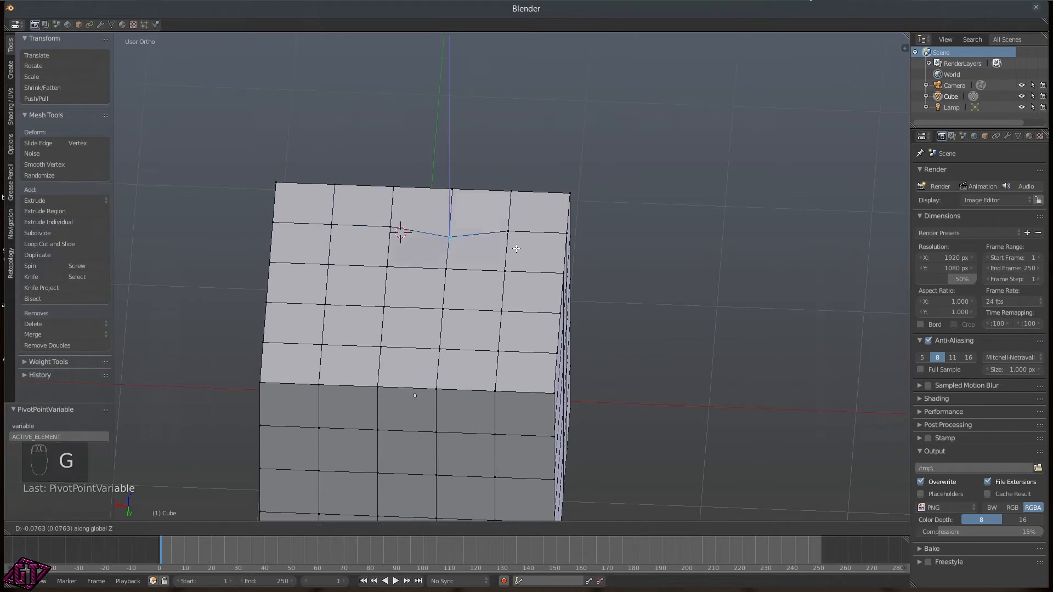
{"action": "right_click", "coordinate": [531, 92]}
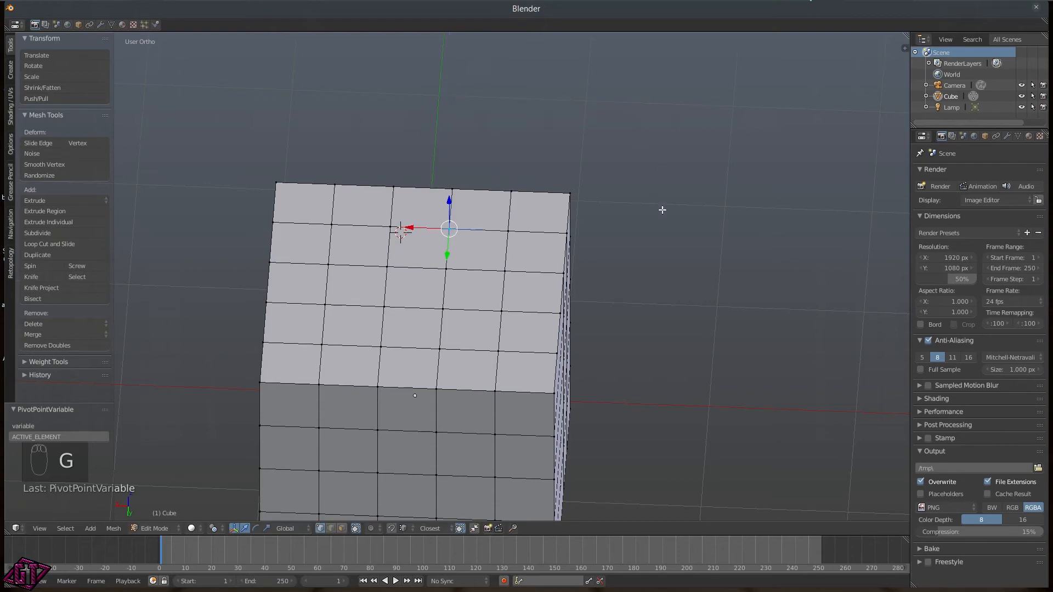
- Switch the cube from Edit Mode to Object Mode
{"action": "middle_click_drag", "start_coordinate": [663, 194], "coordinate": [429, 156]}
{"action": "scroll", "coordinate": [448, 201], "scroll_direction": "down", "scroll_amount": 5}
{"action": "middle_click_drag", "start_coordinate": [406, 280], "coordinate": [534, 294]}
{"action": "scroll", "coordinate": [448, 268], "scroll_direction": "down", "scroll_amount": 3}
{"action": "middle_click_drag", "start_coordinate": [440, 301], "coordinate": [397, 310]}
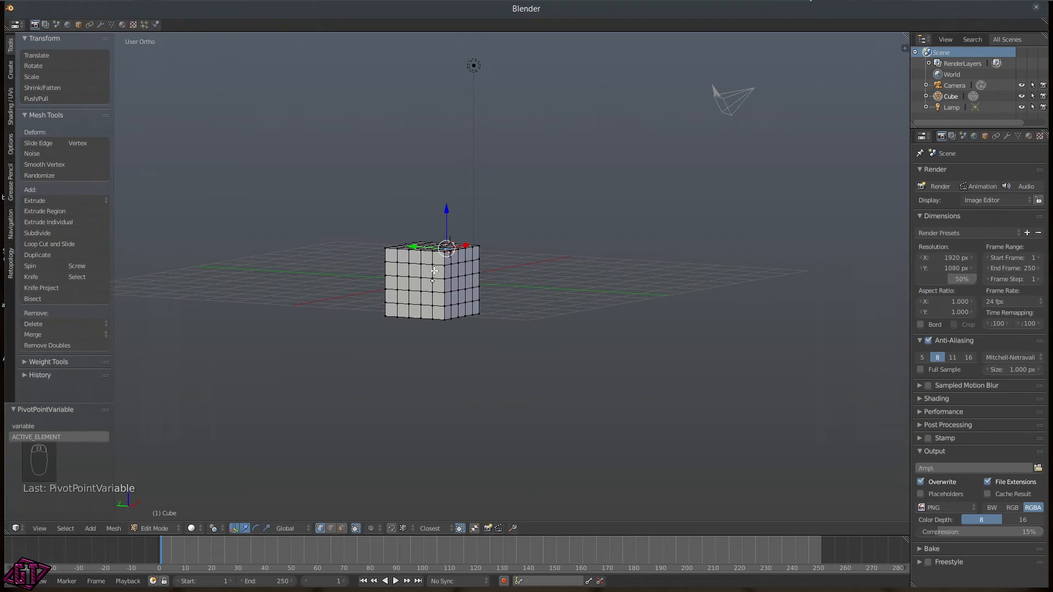
{"action": "key", "text": "ctrl+a"}
{"action": "key", "text": "ctrl+a"}
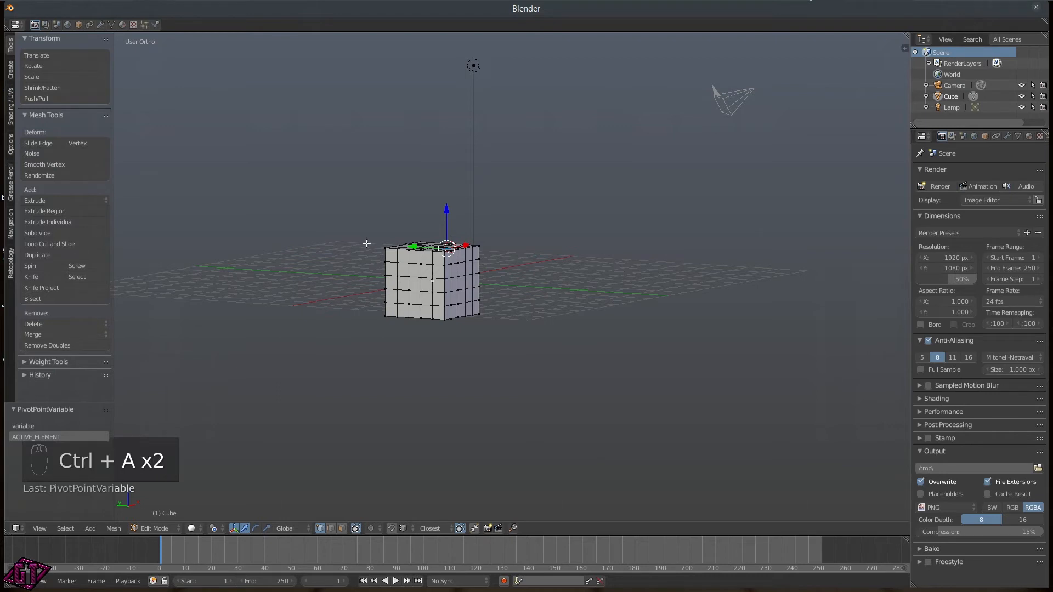
{"action": "key", "text": "Tab"}
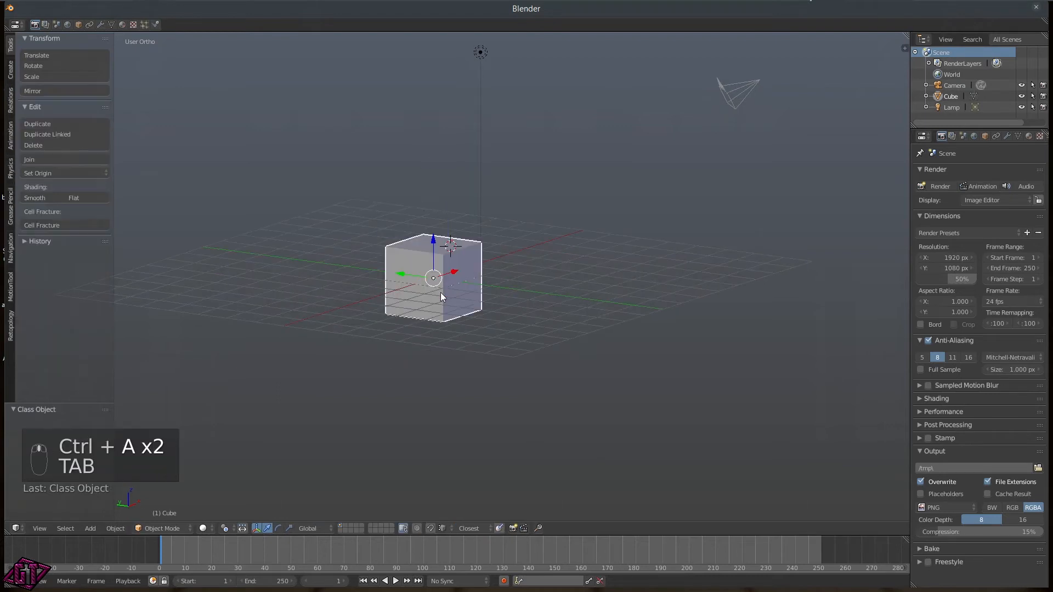
{"action": "key", "text": "Tab"}
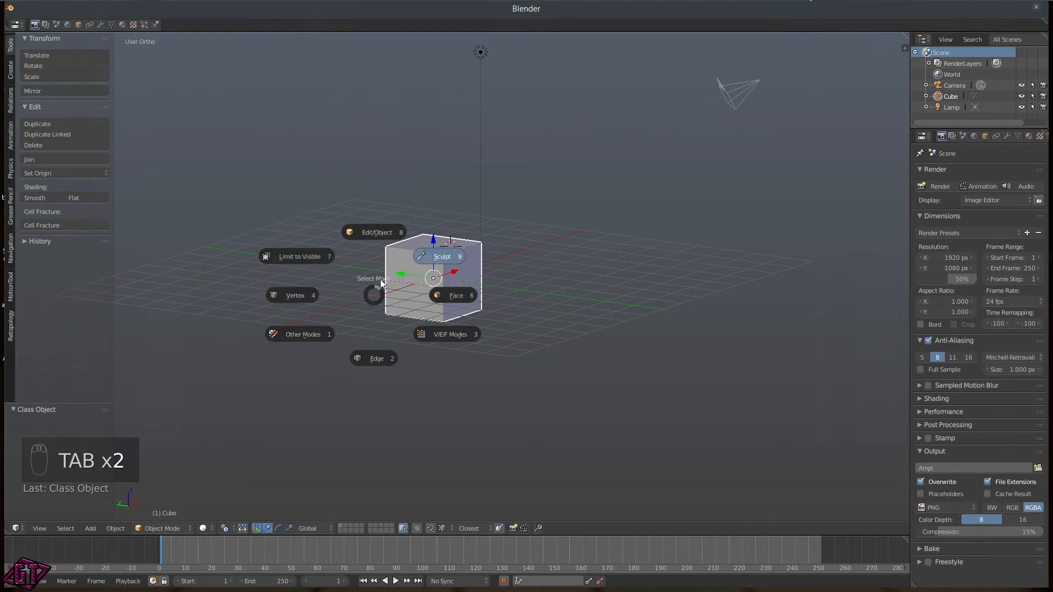
{"action": "left_click", "coordinate": [377, 231]}
{"action": "key", "text": "Tab"}
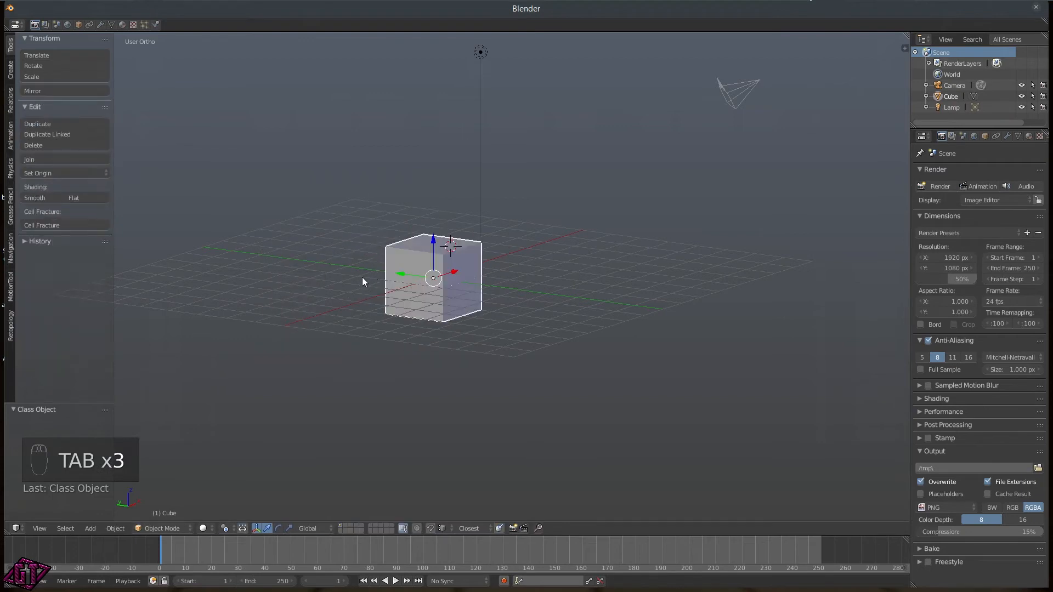
- Review the options for applying transforms, and show the cube's location, rotation, scale and dimension properties
{"action": "key", "text": "ctrl+a"}
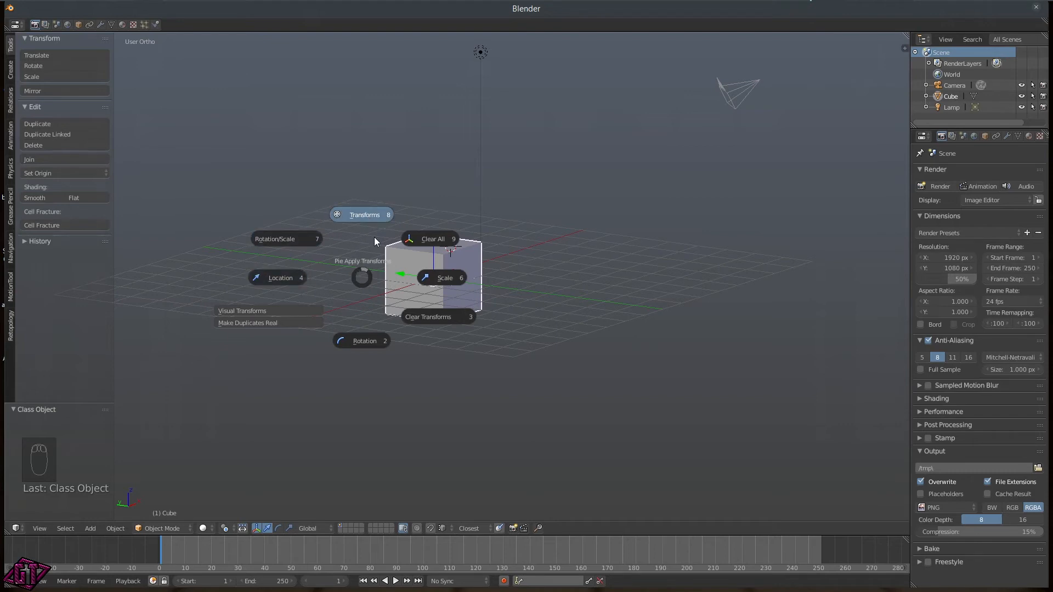
{"action": "key", "text": "Escape"}
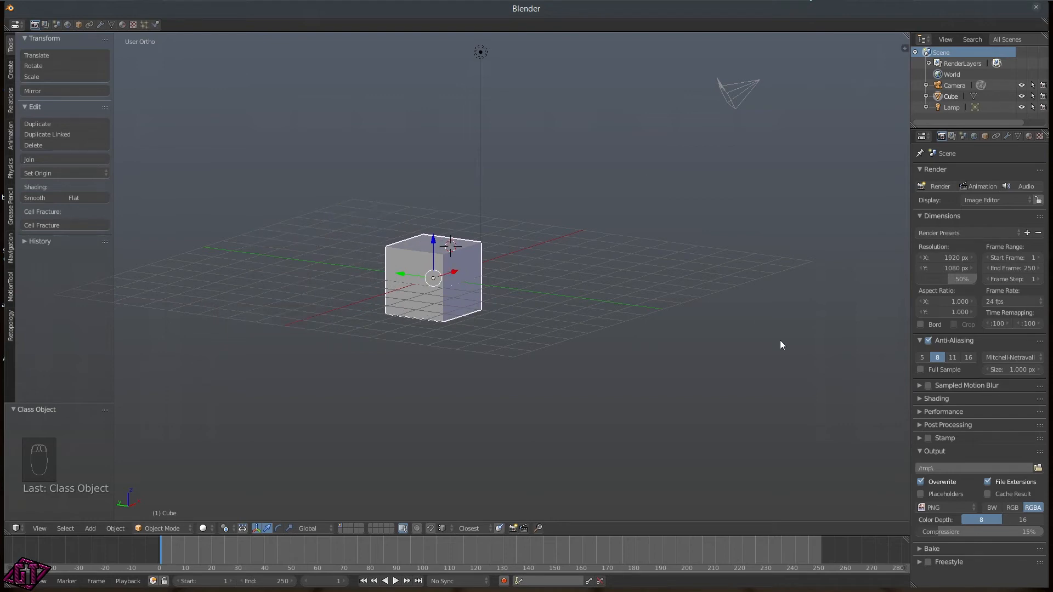
{"action": "key", "text": "n"}
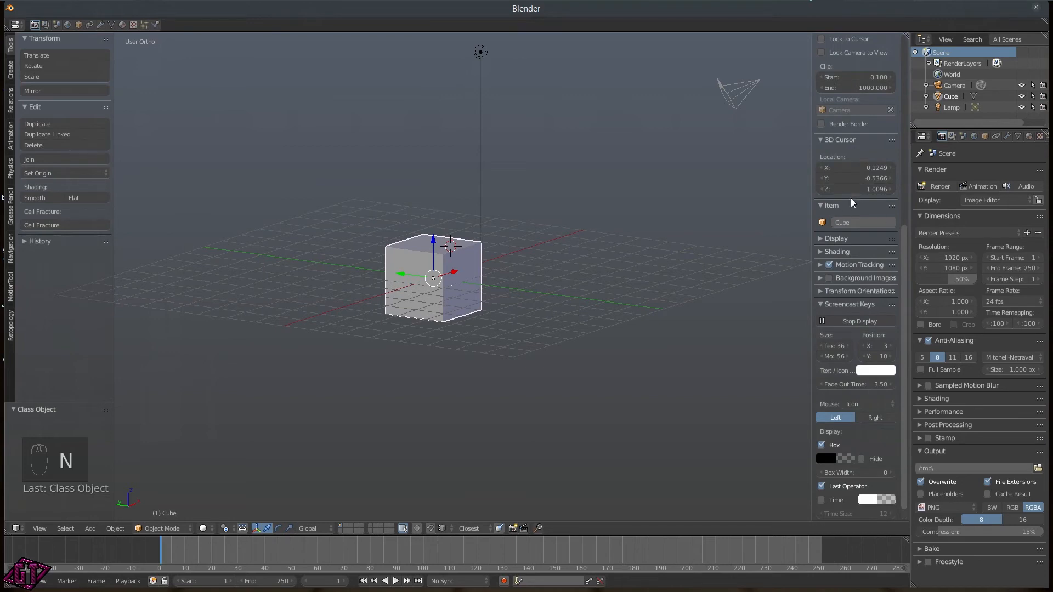
{"action": "scroll", "coordinate": [848, 202], "scroll_direction": "up", "scroll_amount": 15}
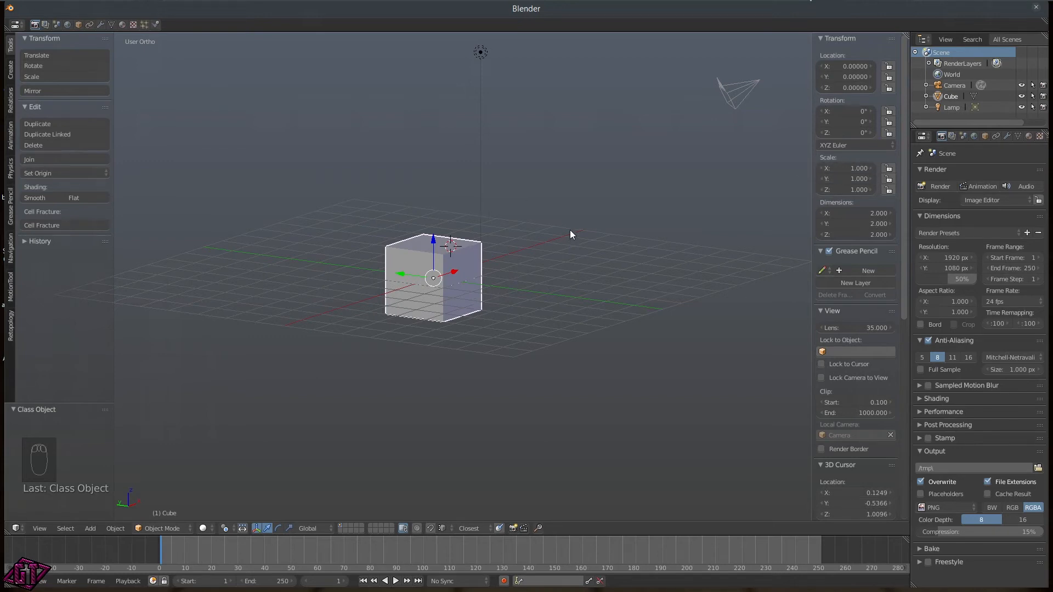
- Scale the whole cube up uniformly by a factor of about 1.978
{"action": "key", "text": "s"}
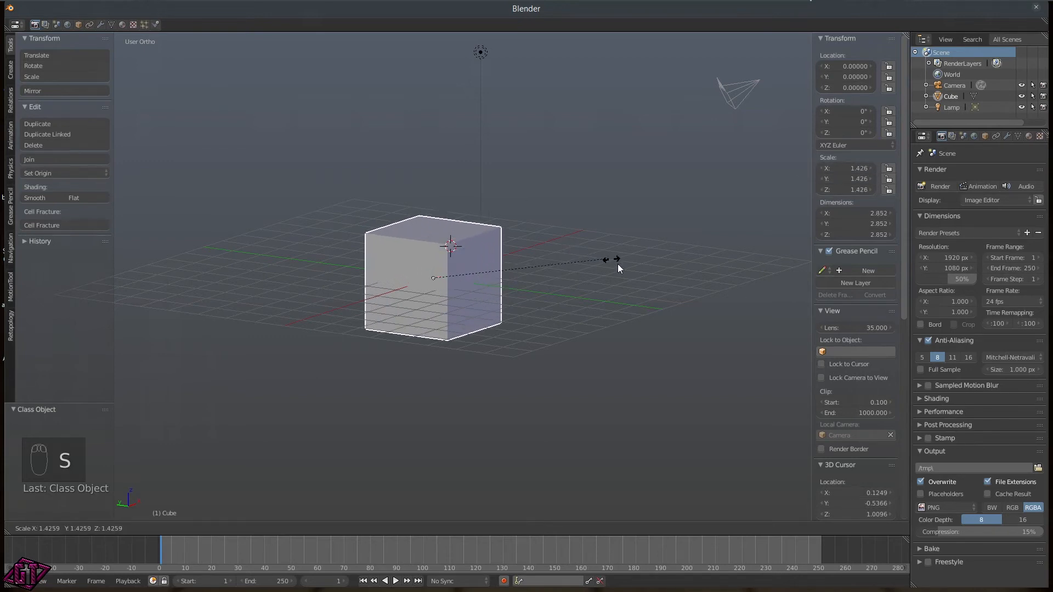
{"action": "left_click", "coordinate": [663, 186]}
{"action": "middle_click_drag", "start_coordinate": [604, 199], "coordinate": [657, 193]}
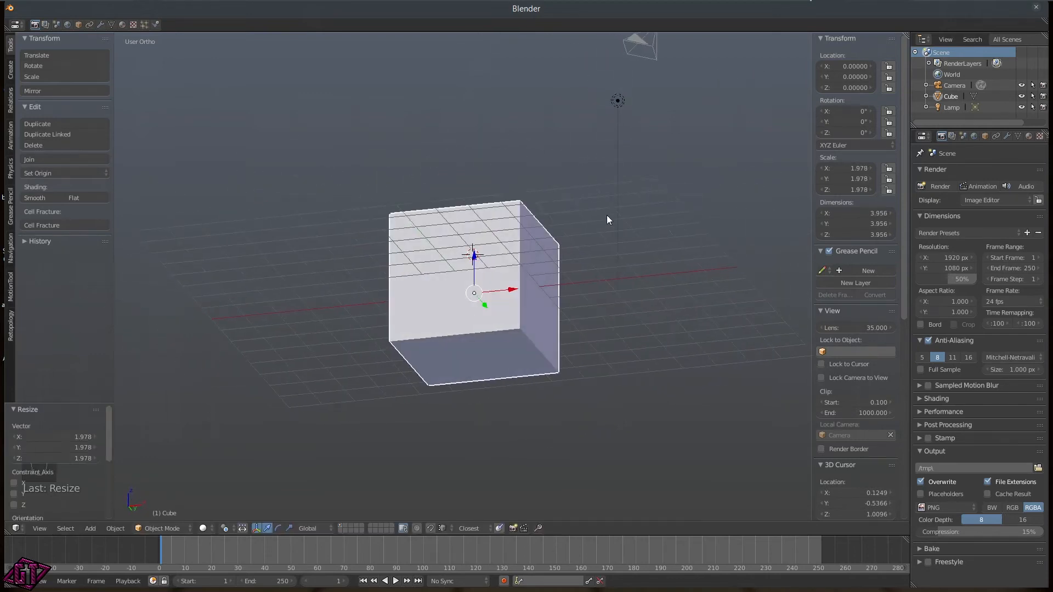
{"action": "middle_click_drag", "start_coordinate": [538, 205], "coordinate": [568, 293]}
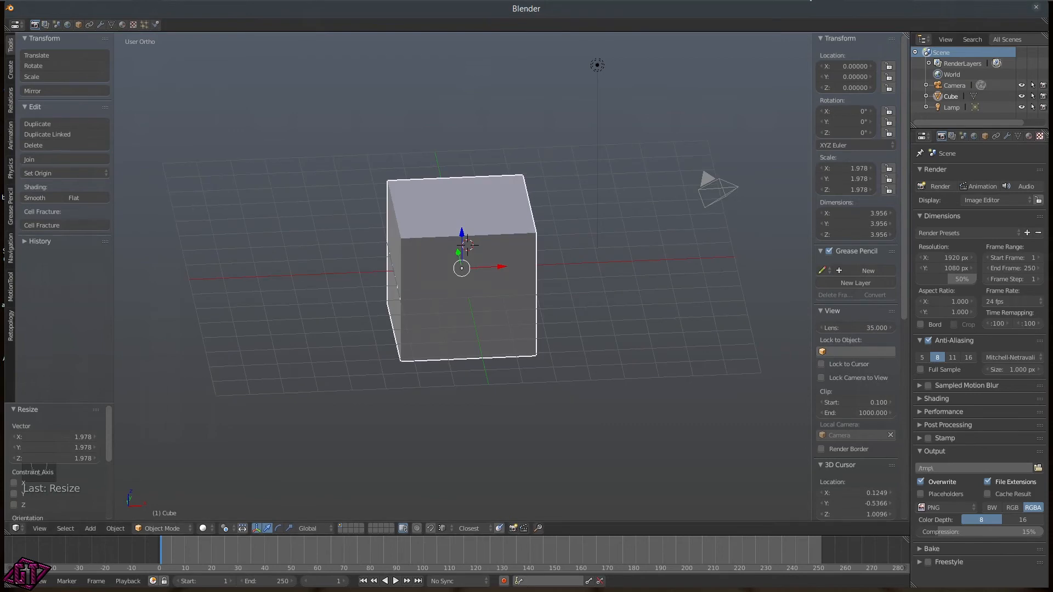
- Apply the enlarged cube's scale through the apply-transform pie menu
{"action": "left_click", "coordinate": [1010, 135]}
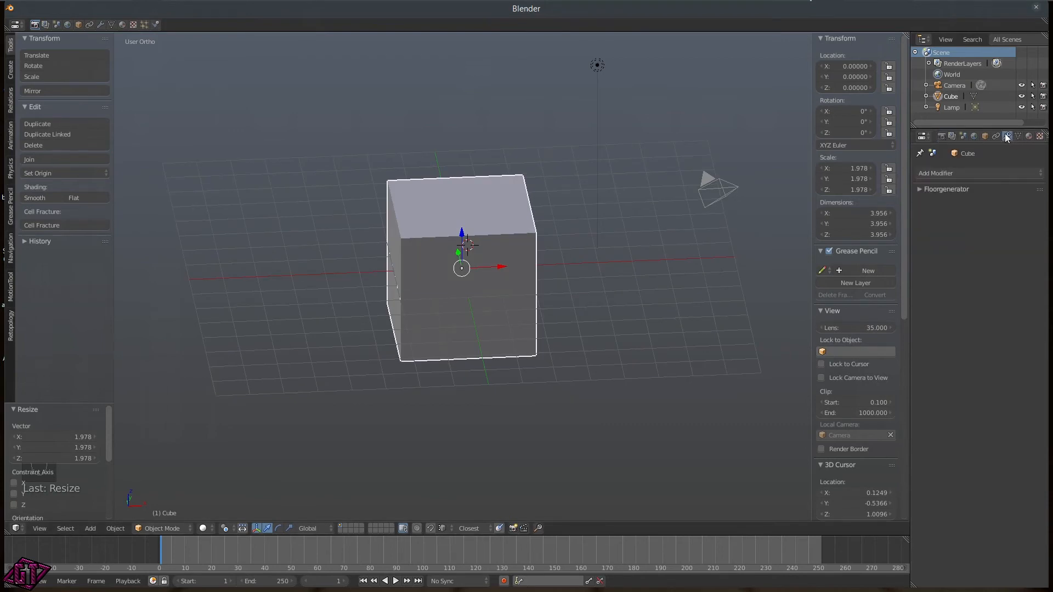
{"action": "left_click", "coordinate": [939, 137]}
{"action": "middle_click_drag", "start_coordinate": [721, 223], "coordinate": [579, 220]}
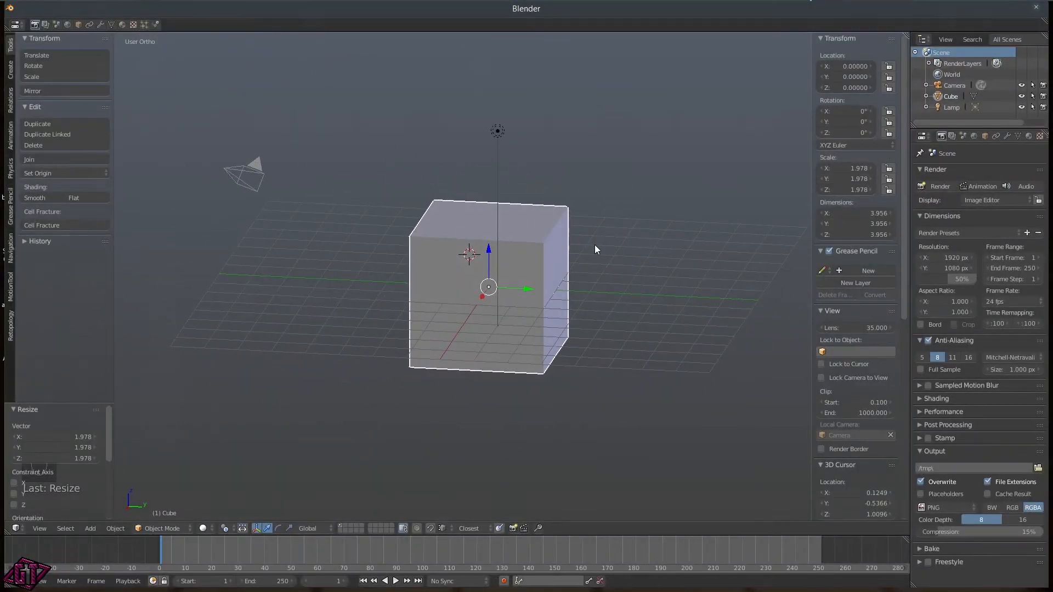
{"action": "scroll", "coordinate": [595, 244], "scroll_direction": "down", "scroll_amount": 2}
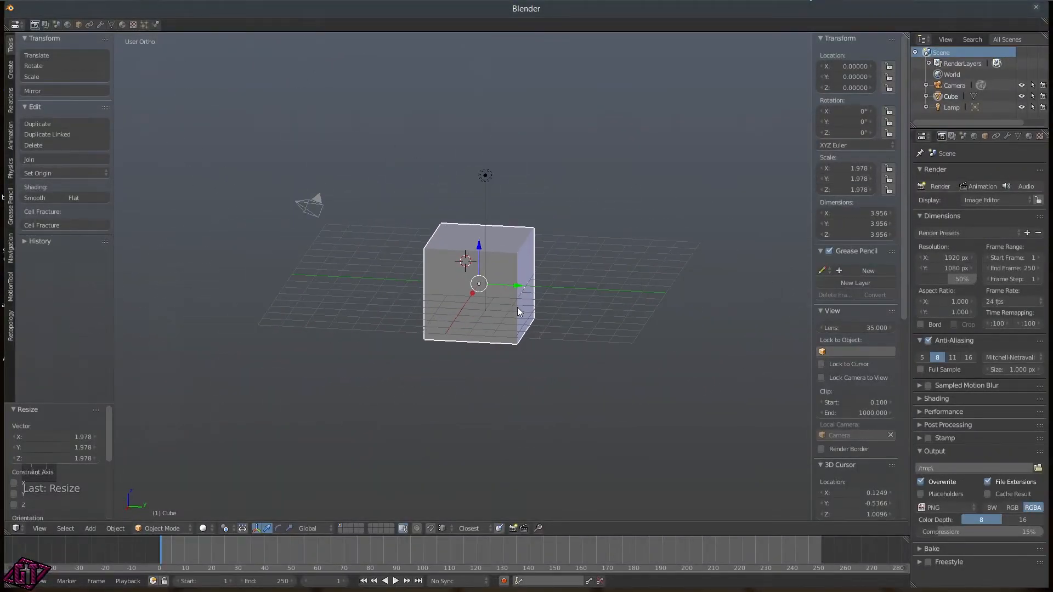
{"action": "key", "text": "ctrl+a"}
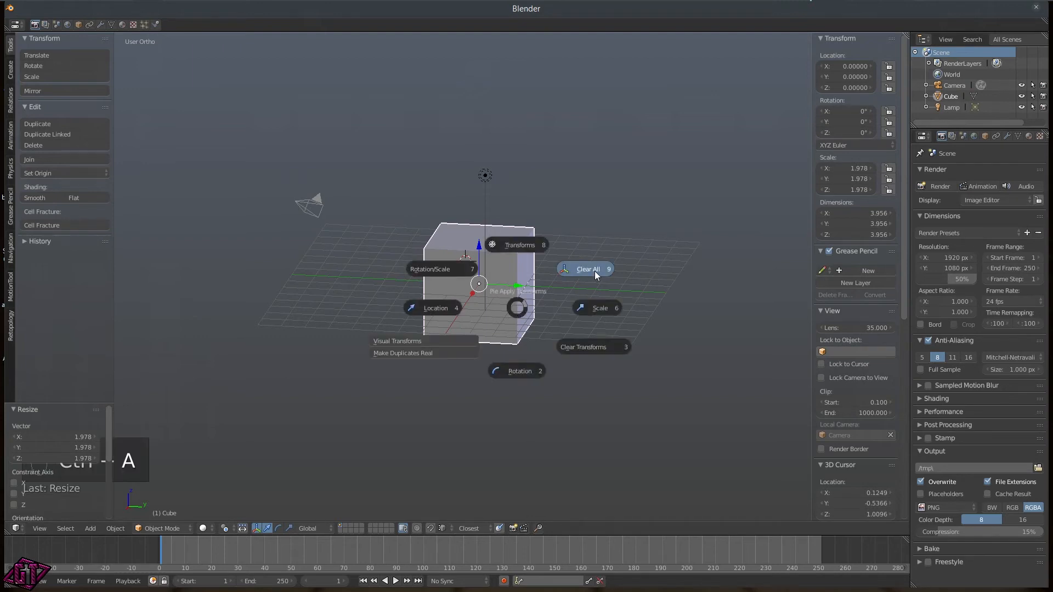
{"action": "left_click", "coordinate": [598, 308]}
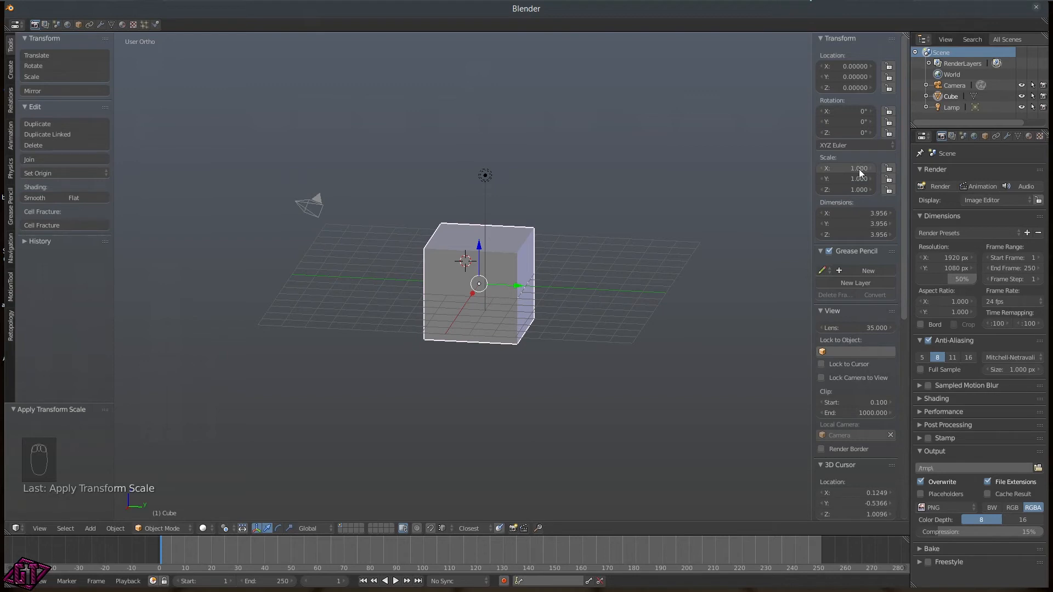
{"action": "middle_click_drag", "start_coordinate": [351, 225], "coordinate": [524, 233]}
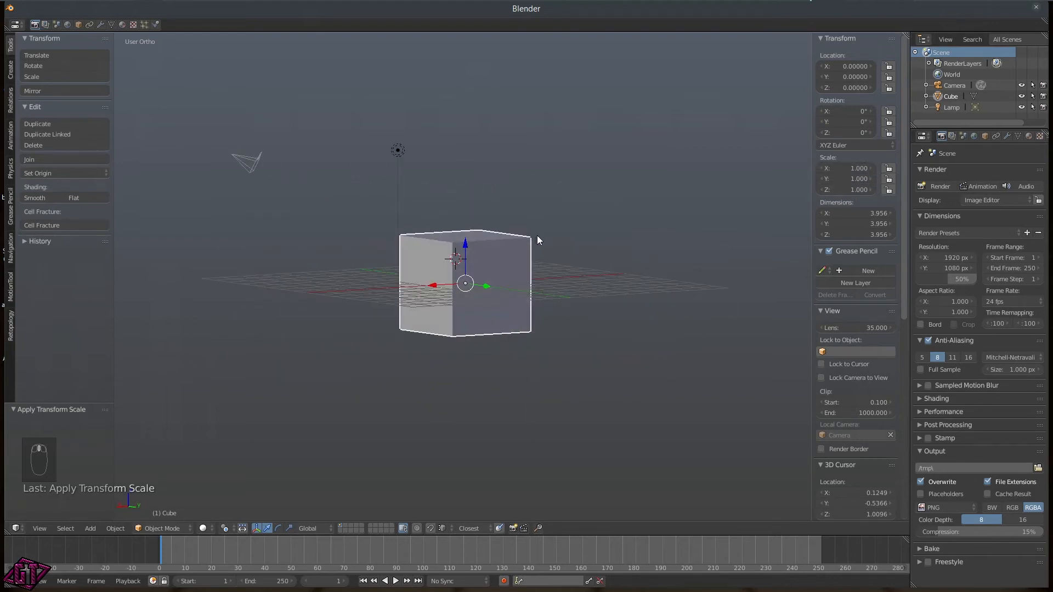
- Undo both the applied scale and the cube's enlargement
{"action": "key", "text": "ctrl+z"}
{"action": "mouse_move", "coordinate": [522, 252]}
{"action": "middle_mouse_down"}
{"action": "mouse_move", "coordinate": [523, 274]}
{"action": "mouse_move", "coordinate": [525, 255]}
{"action": "middle_mouse_up"}
{"action": "key", "text": "ctrl+z"}
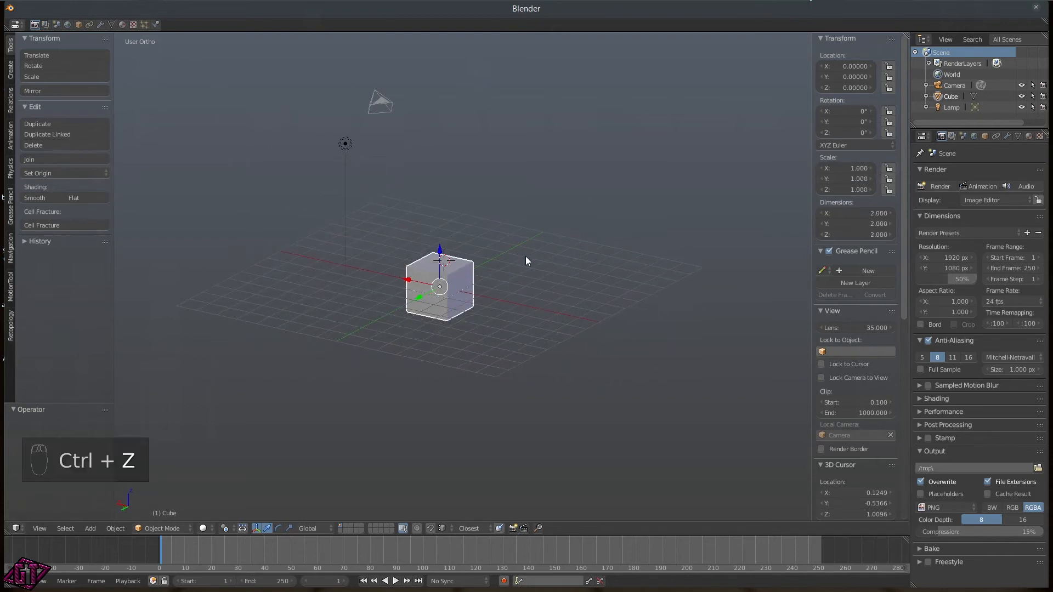
{"action": "middle_click_drag", "start_coordinate": [548, 280], "coordinate": [495, 288]}
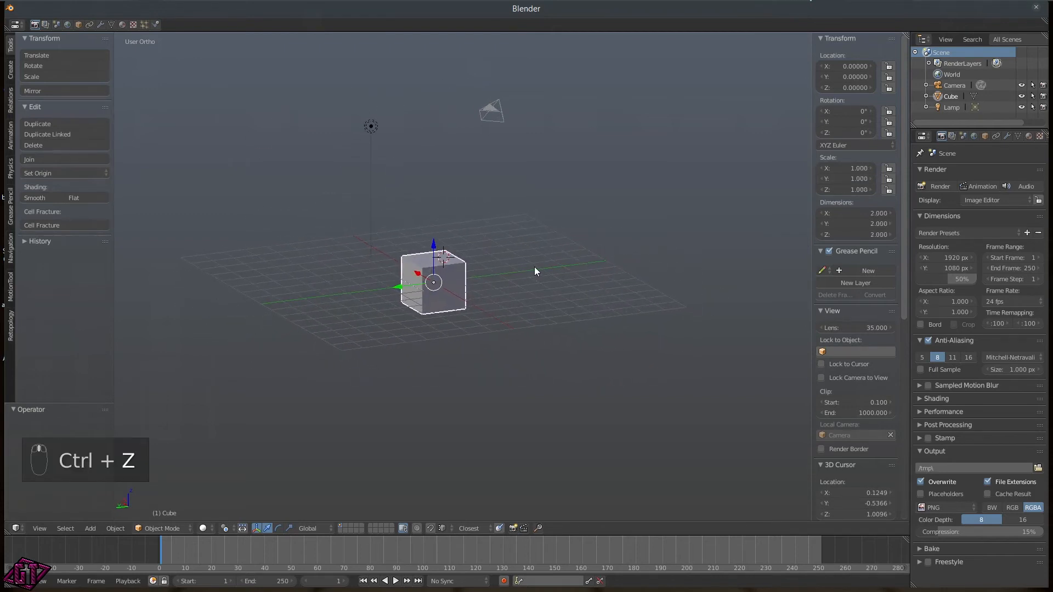
{"action": "middle_click_drag", "start_coordinate": [511, 292], "coordinate": [463, 285]}
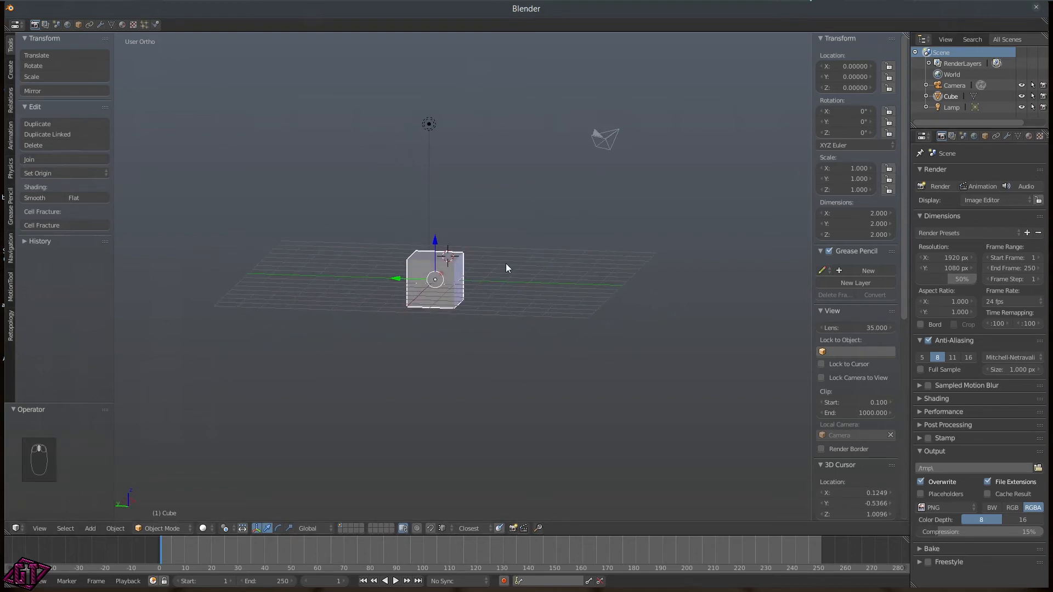
- Add an Array modifier to the cube and set its count to 6
{"action": "scroll", "coordinate": [506, 267], "scroll_direction": "up", "scroll_amount": 3}
{"action": "left_click", "coordinate": [1007, 135]}
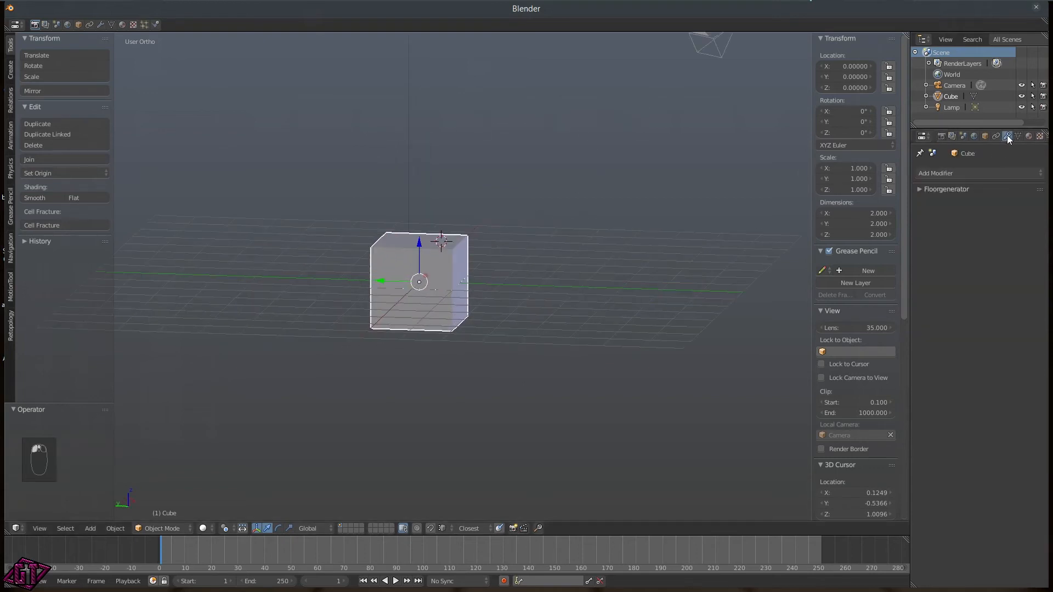
{"action": "left_click", "coordinate": [965, 175]}
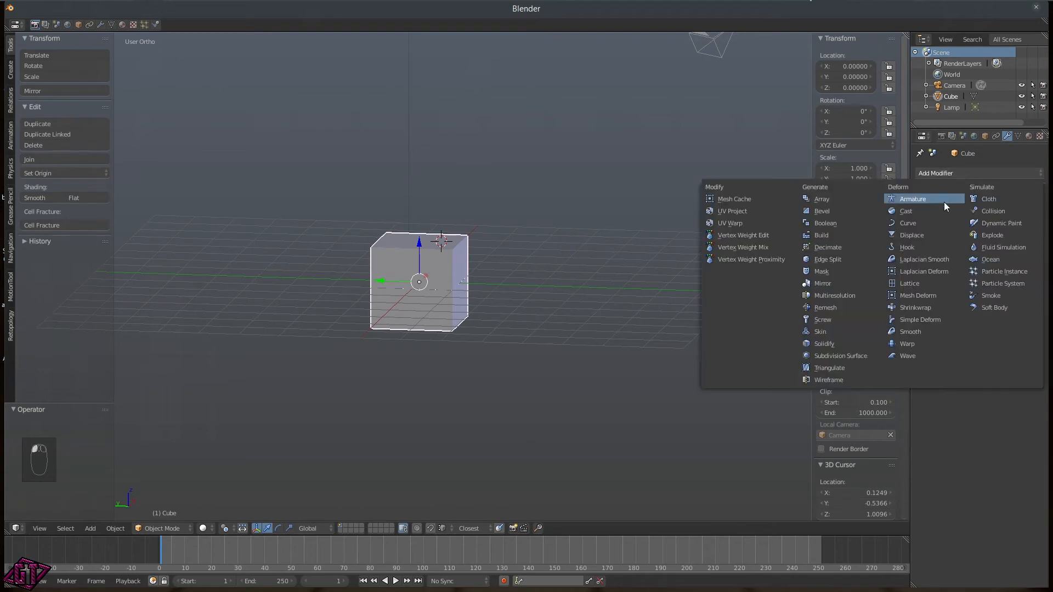
{"action": "left_click", "coordinate": [838, 199]}
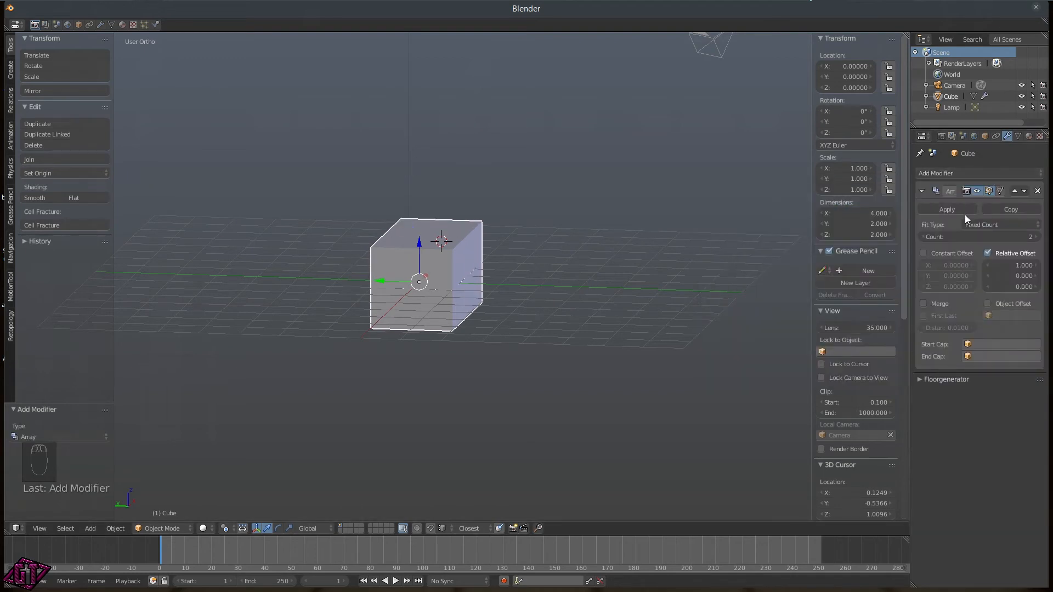
{"action": "middle_click_drag", "start_coordinate": [466, 212], "coordinate": [499, 259]}
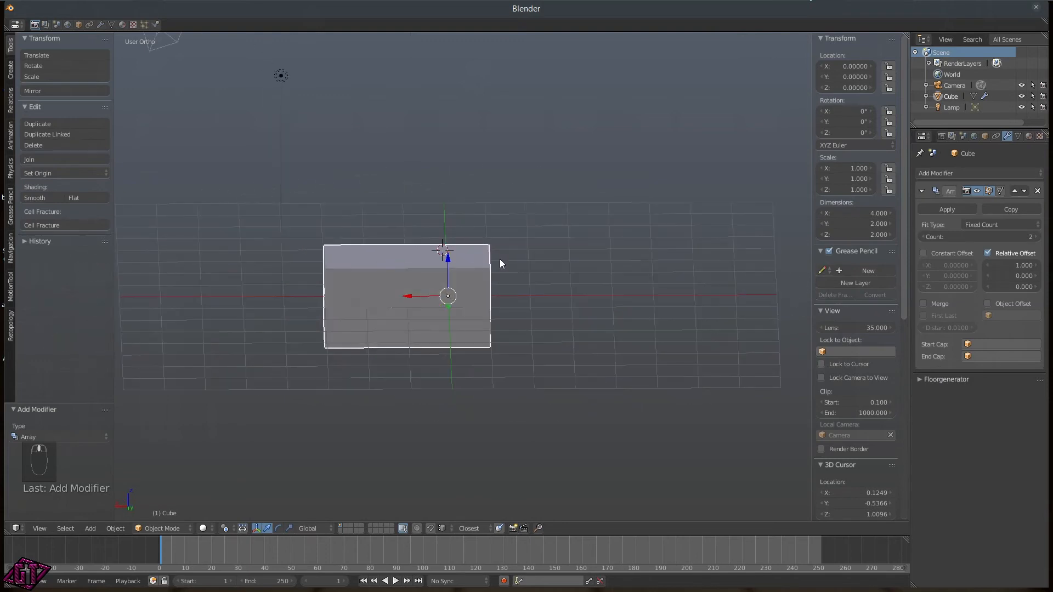
{"action": "left_click", "coordinate": [1033, 237]}
{"action": "left_click", "coordinate": [1034, 237]}
{"action": "left_click", "coordinate": [1033, 237]}
{"action": "left_click", "coordinate": [1033, 237]}
{"action": "scroll", "coordinate": [519, 249], "scroll_direction": "down", "scroll_amount": 2}
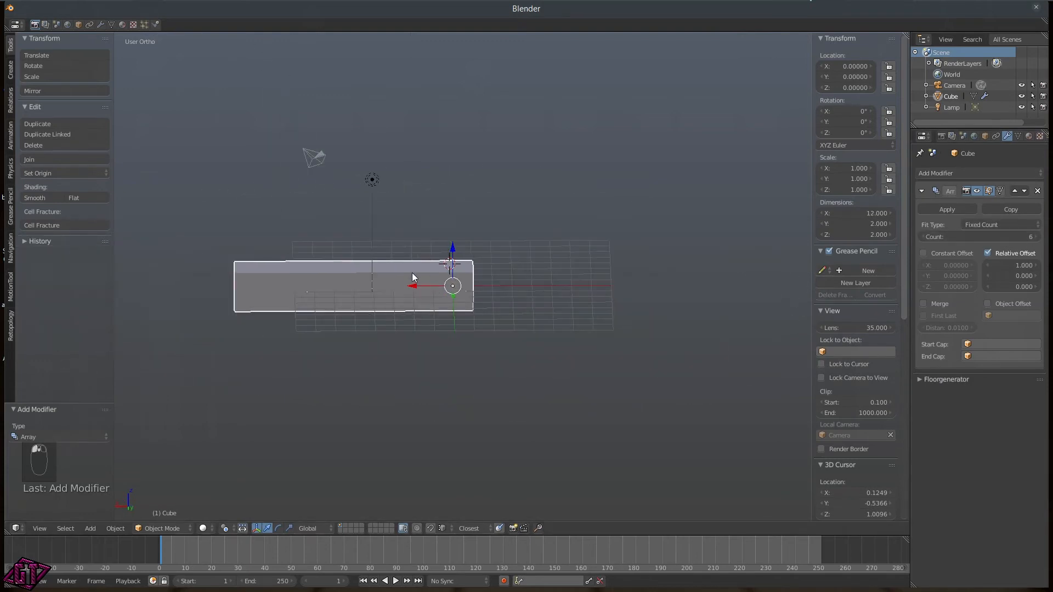
- Set the array's relative X offset to 2.1 and raise its count to 9
{"action": "mouse_move", "coordinate": [1005, 265]}
{"action": "left_mouse_down"}
{"action": "mouse_move", "coordinate": [1025, 265]}
{"action": "mouse_move", "coordinate": [1007, 269]}
{"action": "left_mouse_up"}
{"action": "scroll", "coordinate": [531, 274], "scroll_direction": "down", "scroll_amount": 3}
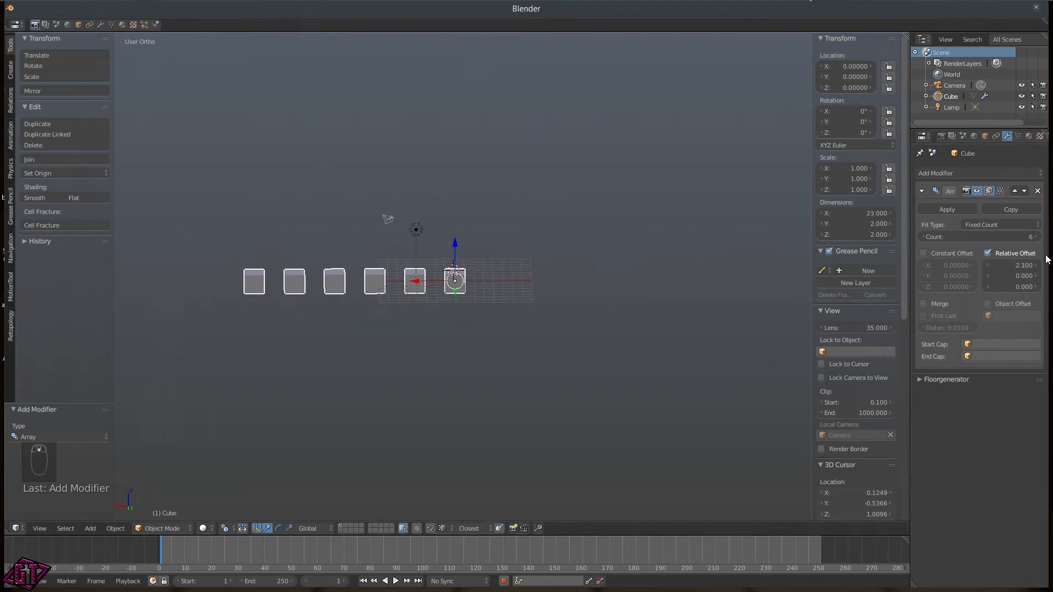
{"action": "left_click", "coordinate": [1036, 237]}
{"action": "left_click", "coordinate": [1036, 238]}
{"action": "left_click", "coordinate": [1036, 238]}
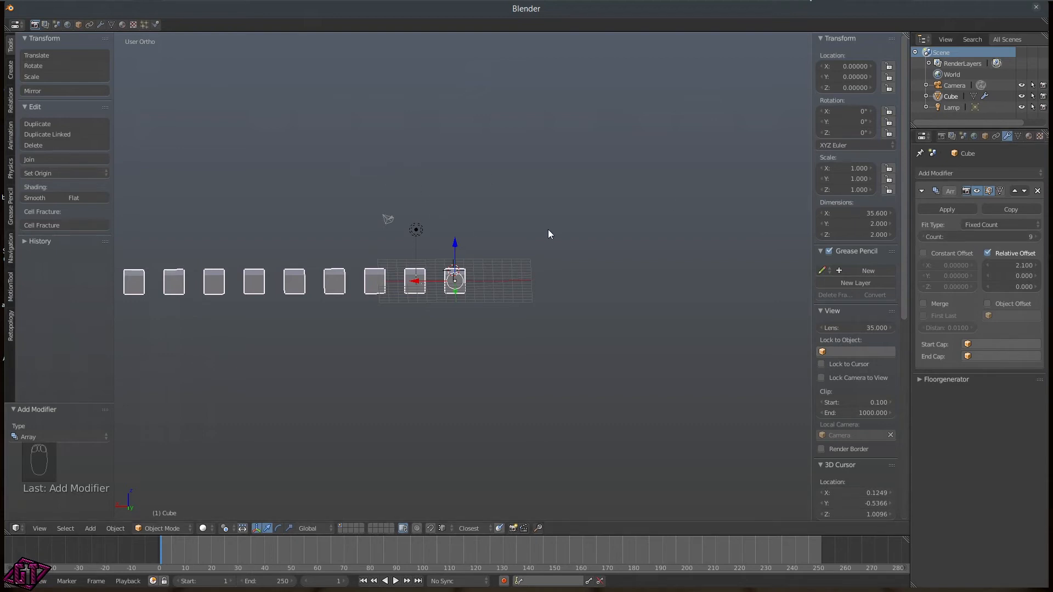
- Remove the Array modifier from the cube
{"action": "mouse_move", "coordinate": [564, 221]}
{"action": "middle_mouse_down"}
{"action": "mouse_move", "coordinate": [550, 242]}
{"action": "mouse_move", "coordinate": [492, 254]}
{"action": "mouse_move", "coordinate": [491, 200]}
{"action": "mouse_move", "coordinate": [583, 218]}
{"action": "middle_mouse_up"}
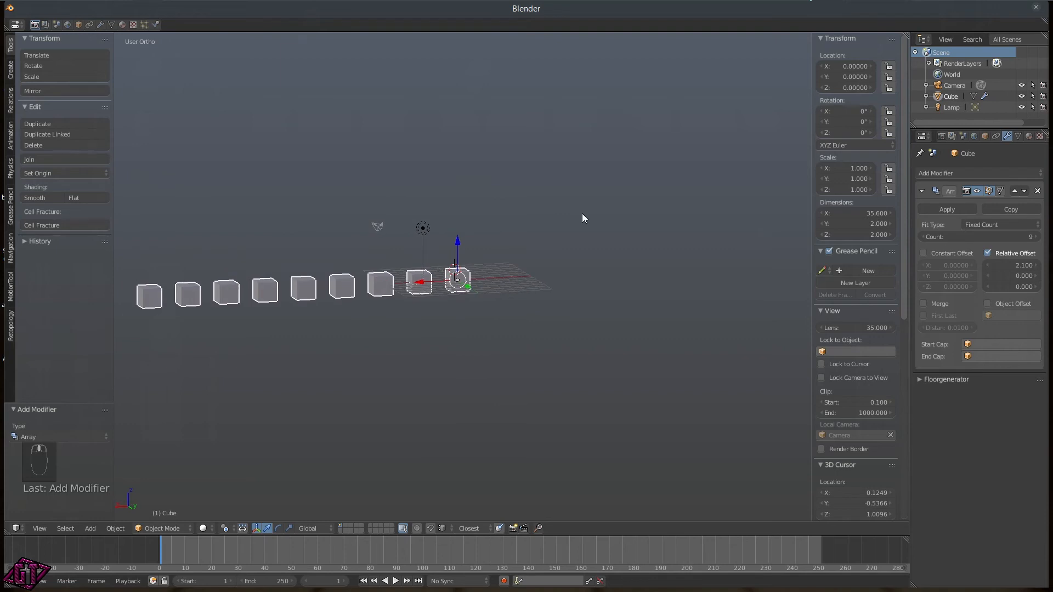
{"action": "left_click", "coordinate": [1037, 191]}
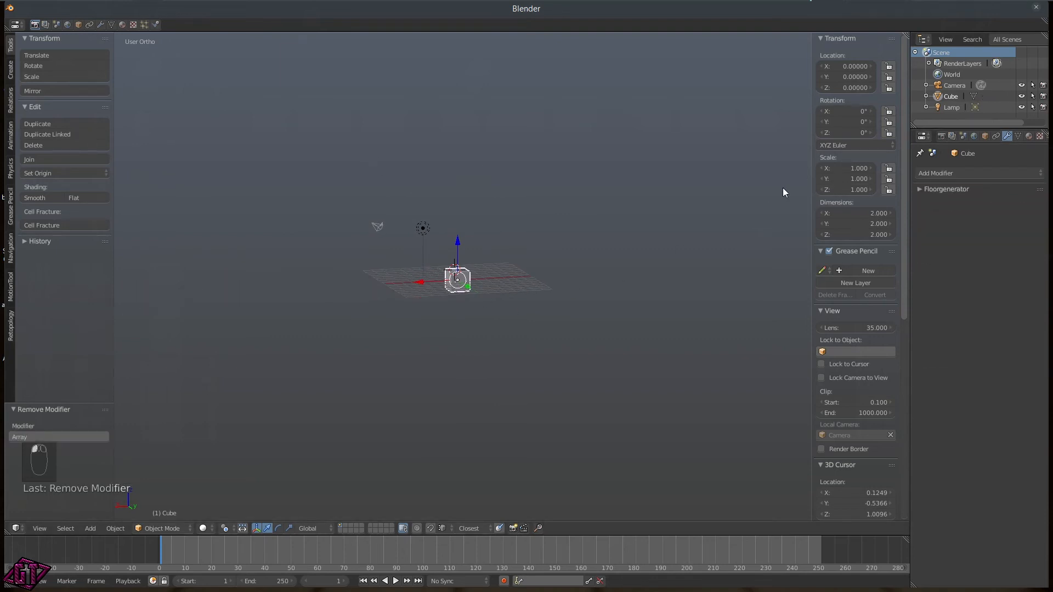
{"action": "key", "text": "s"}
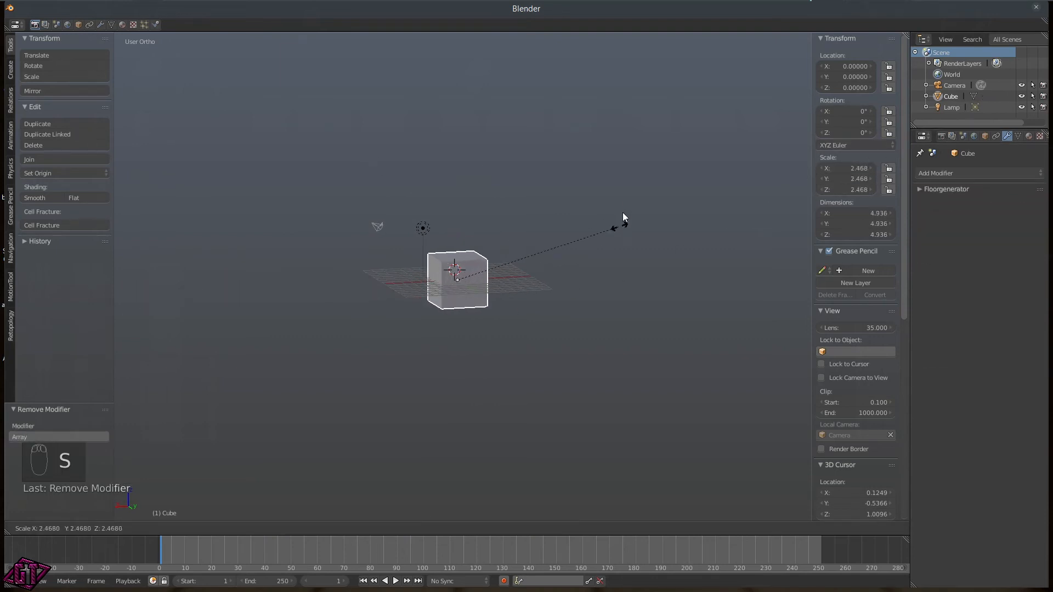
{"action": "left_click", "coordinate": [630, 192]}
{"action": "left_click", "coordinate": [577, 219]}
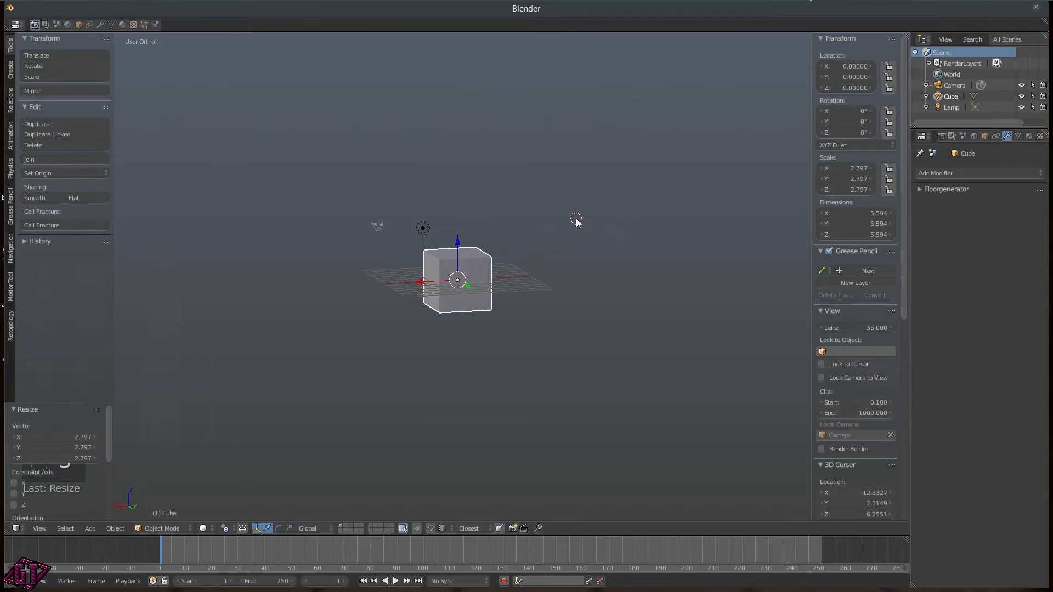
{"action": "key", "text": "ctrl+z"}
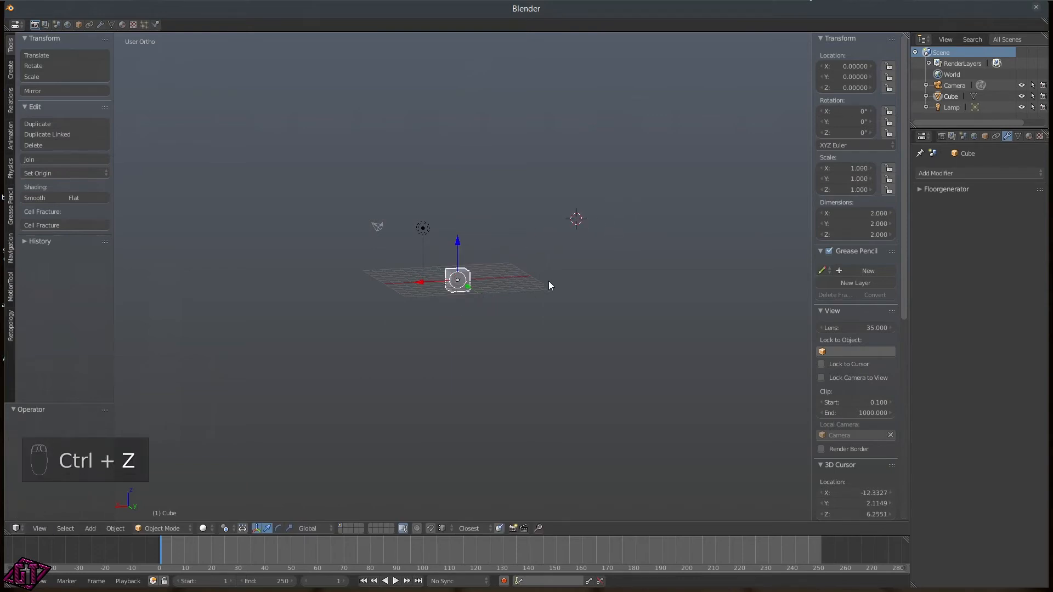
- Scale the cube up uniformly by a factor of about 4.04
{"action": "key", "text": "s"}
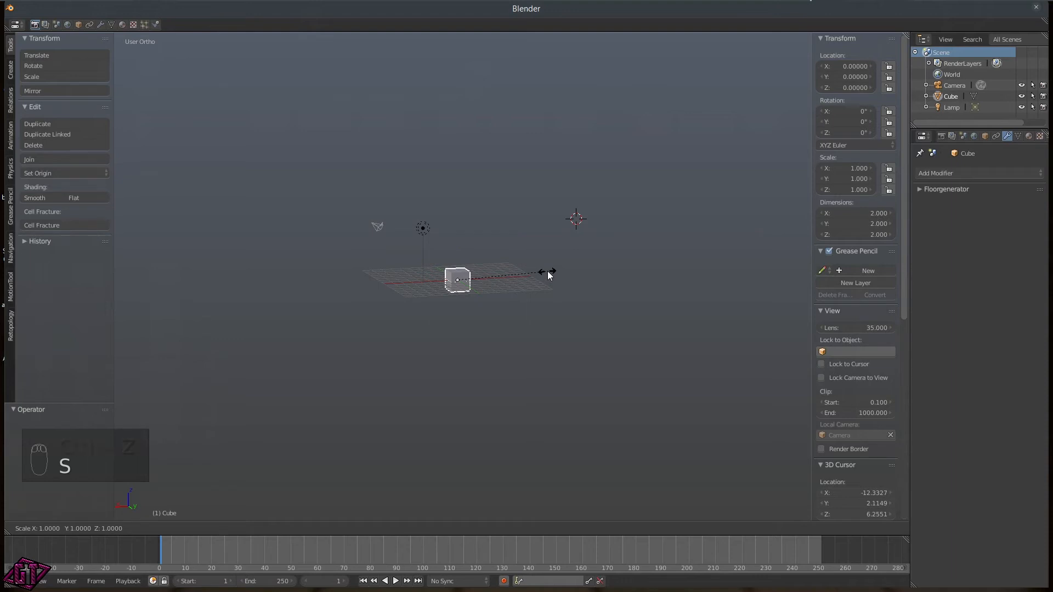
{"action": "left_click", "coordinate": [772, 98]}
{"action": "middle_click_drag", "start_coordinate": [660, 220], "coordinate": [548, 247]}
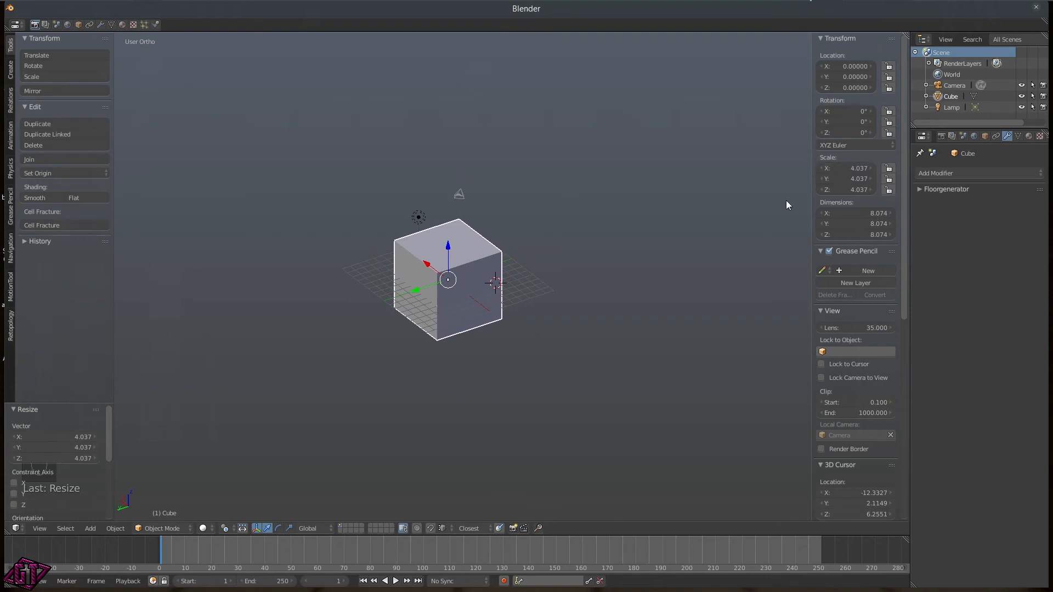
{"action": "middle_click_drag", "start_coordinate": [391, 316], "coordinate": [505, 277]}
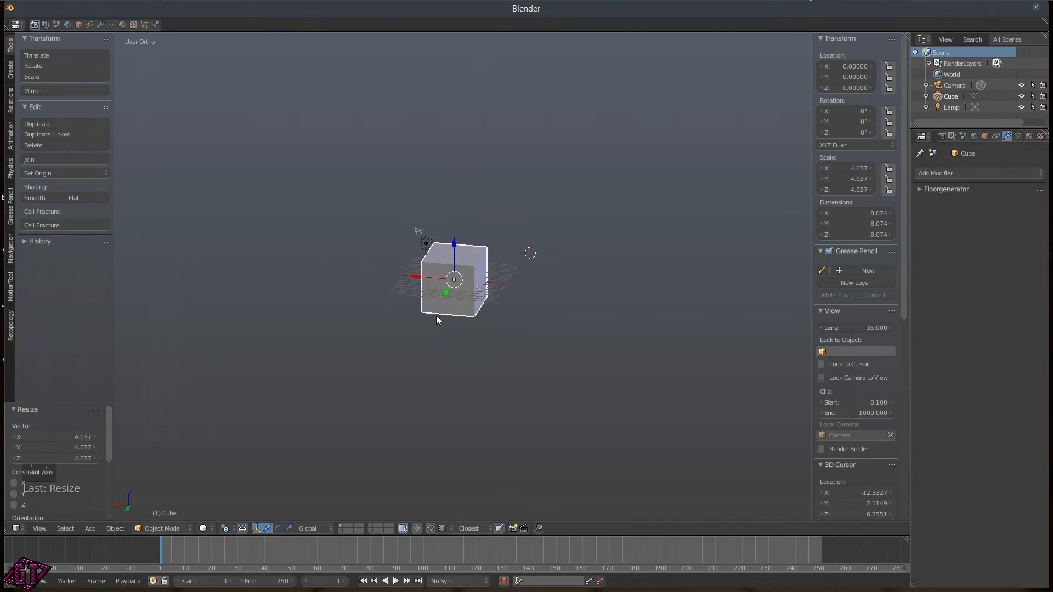
{"action": "middle_click_drag", "start_coordinate": [516, 262], "coordinate": [512, 270]}
- Apply only the scale transform to the enlarged cube and inspect the cube from several sides
{"action": "key", "text": "ctrl+a"}
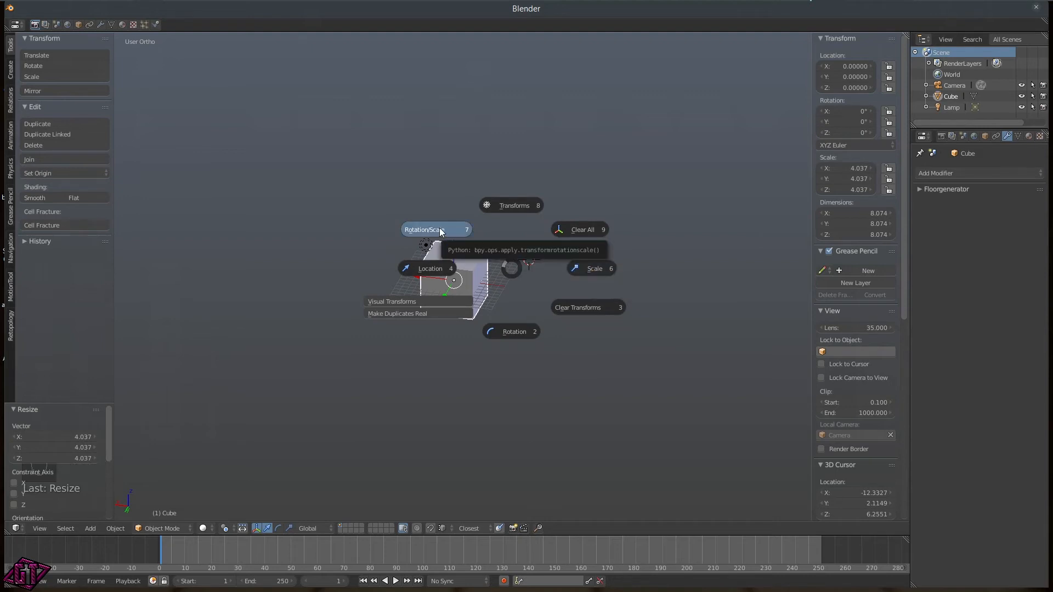
{"action": "left_click", "coordinate": [611, 271]}
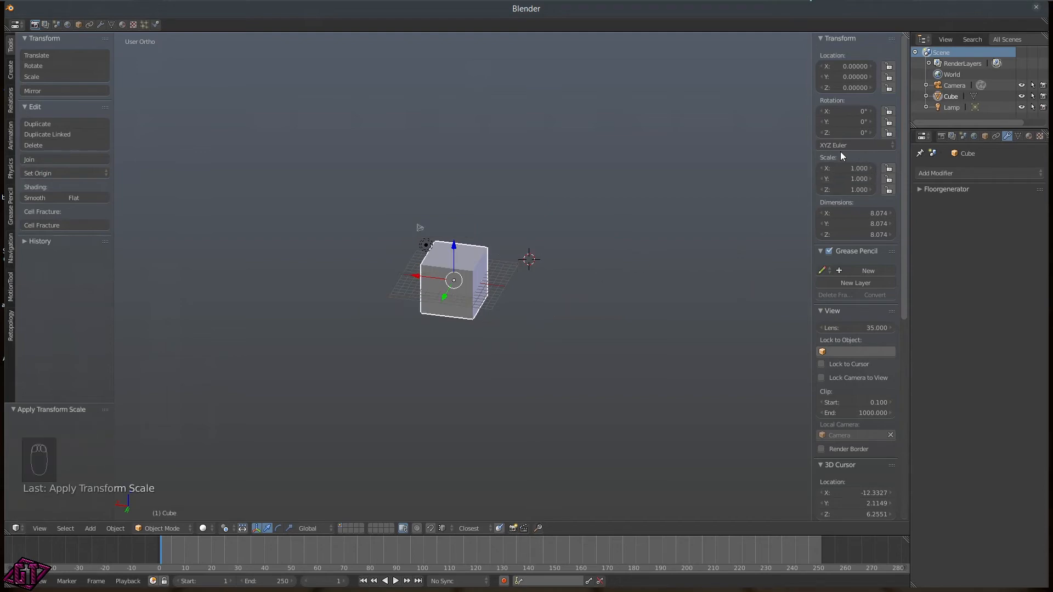
{"action": "middle_click_drag", "start_coordinate": [555, 312], "coordinate": [451, 294]}
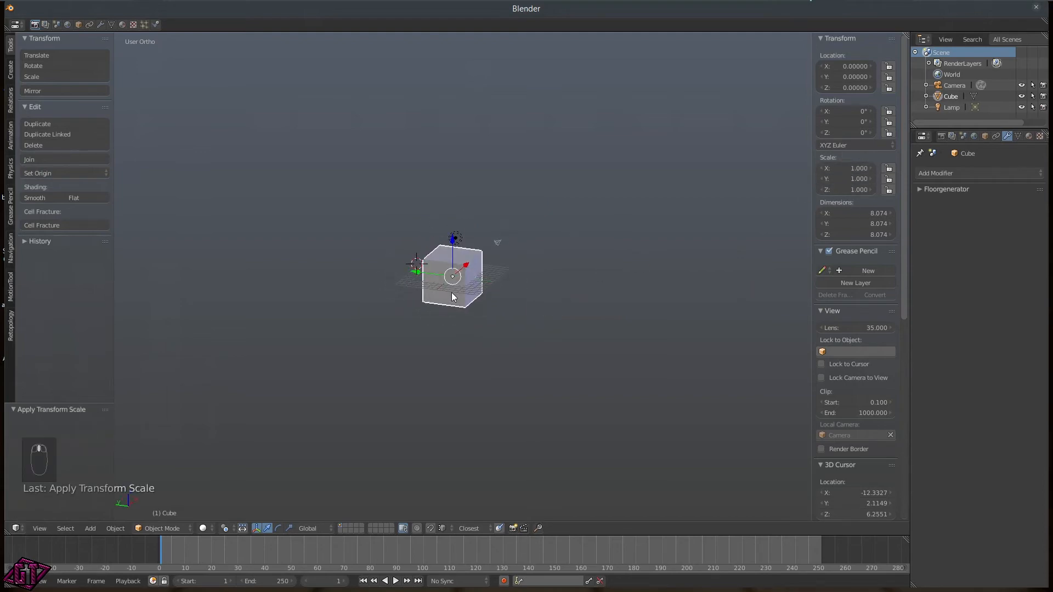
{"action": "scroll", "coordinate": [477, 291], "scroll_direction": "up", "scroll_amount": 9}
{"action": "middle_click_drag", "start_coordinate": [574, 269], "coordinate": [583, 226]}
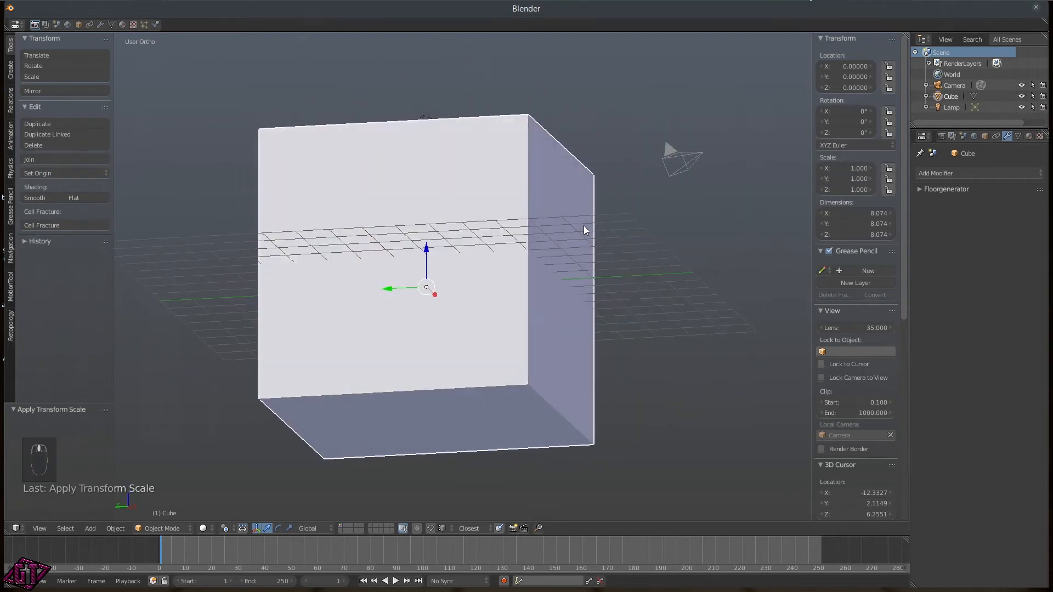
{"action": "scroll", "coordinate": [534, 252], "scroll_direction": "down", "scroll_amount": 6}
{"action": "middle_click_drag", "start_coordinate": [449, 273], "coordinate": [523, 290]}
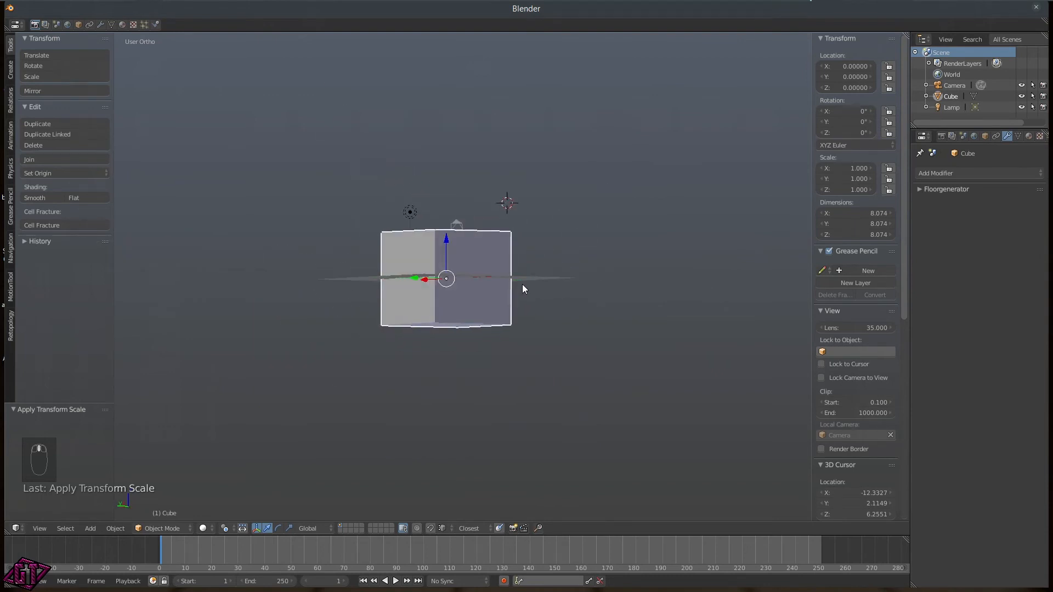
- Undo the applied scale and the preceding enlargement of the cube
{"action": "key", "text": "ctrl+z"}
{"action": "key", "text": "ctrl+z"}
{"action": "middle_click_drag", "start_coordinate": [485, 280], "coordinate": [514, 295]}
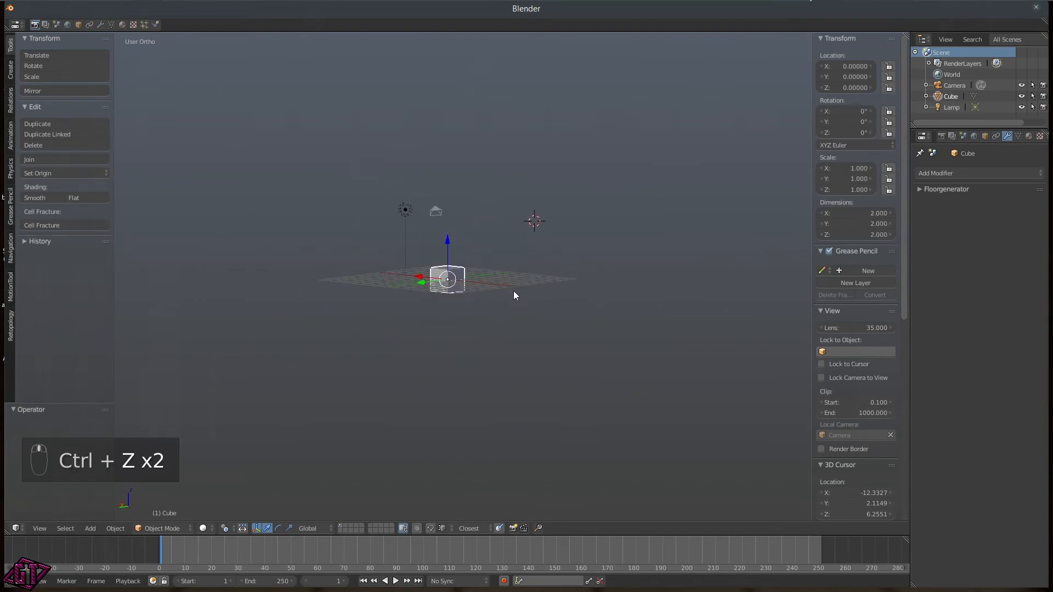
- Run Clear All on the cube's transforms and apply all of its transforms
{"action": "key", "text": "ctrl+a"}
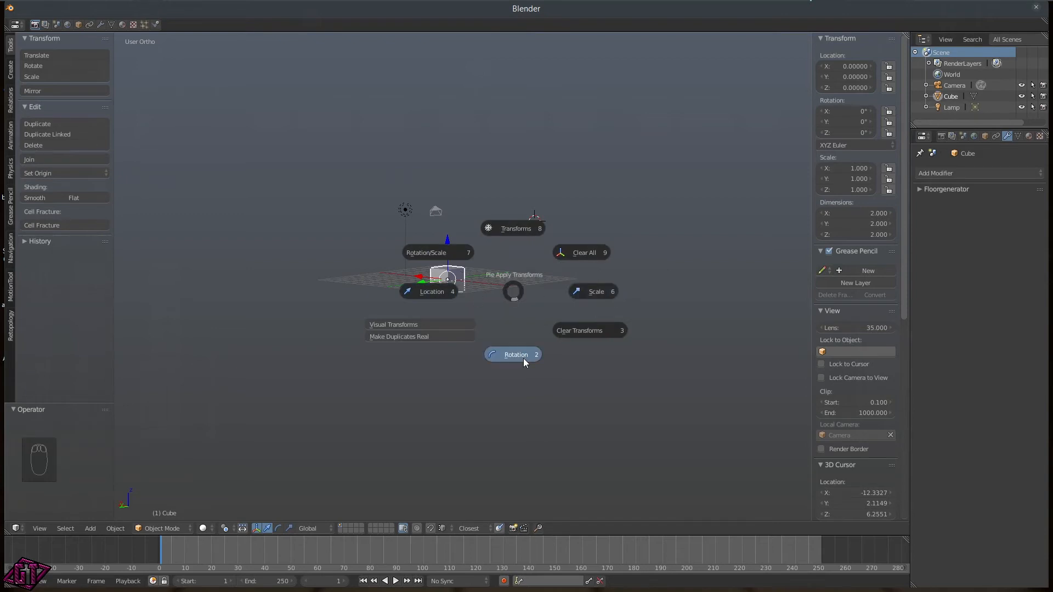
{"action": "left_click", "coordinate": [588, 252]}
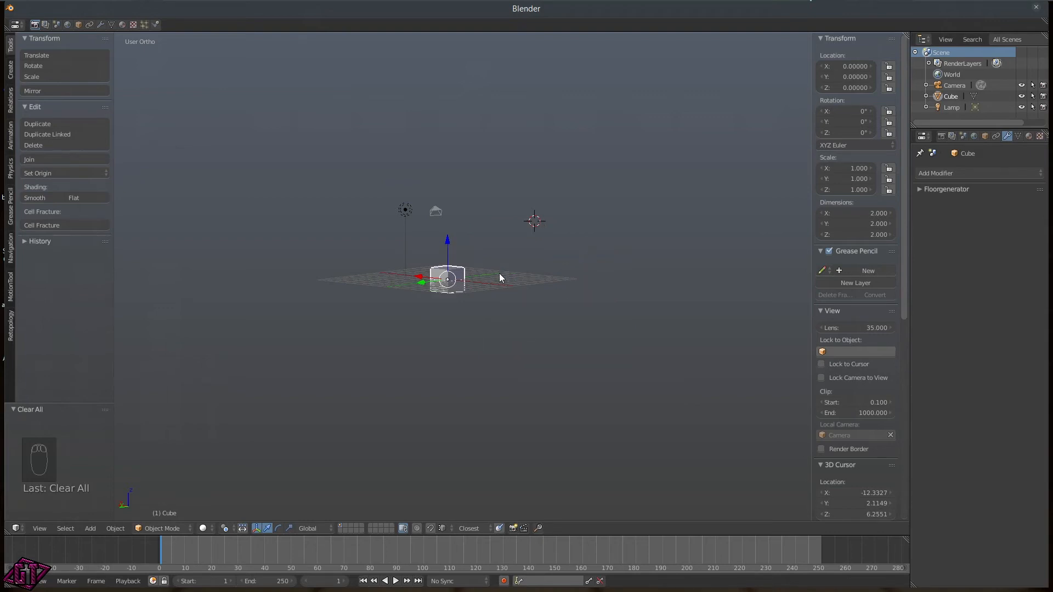
{"action": "key", "text": "ctrl+a"}
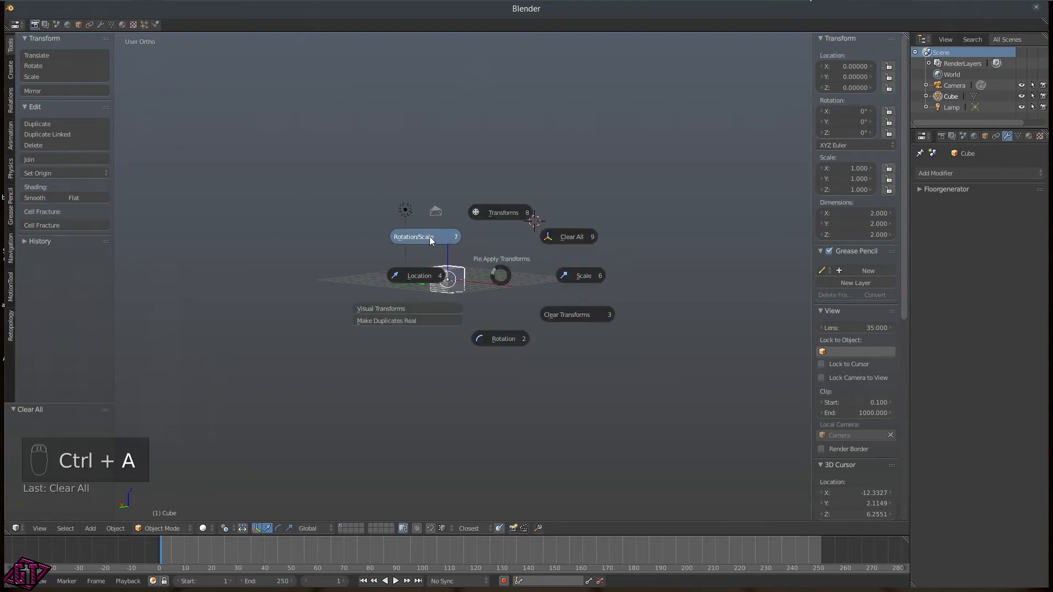
{"action": "left_click", "coordinate": [505, 217]}
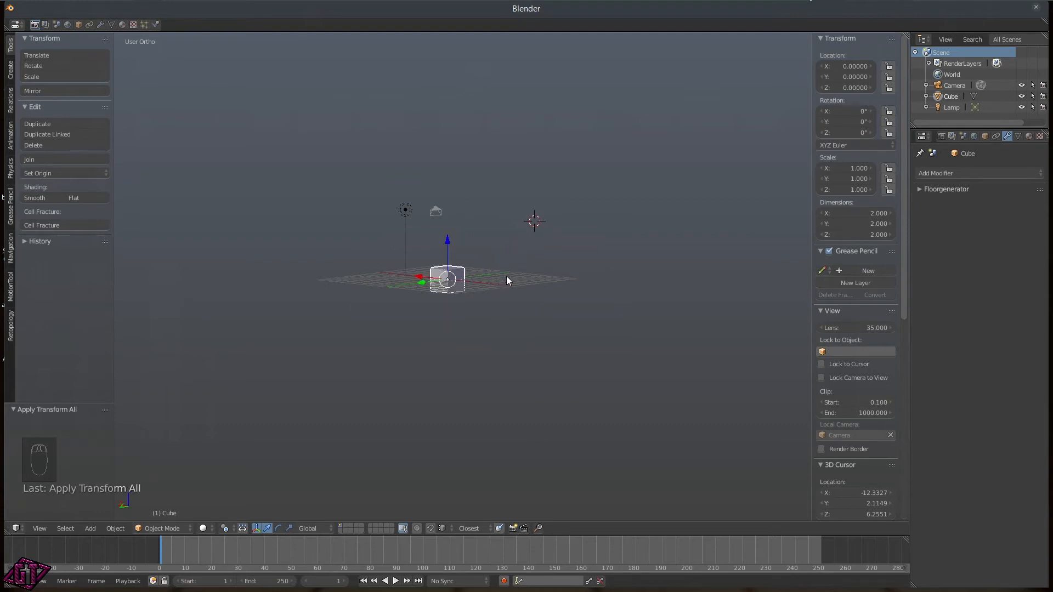
{"action": "key", "text": "ctrl+a"}
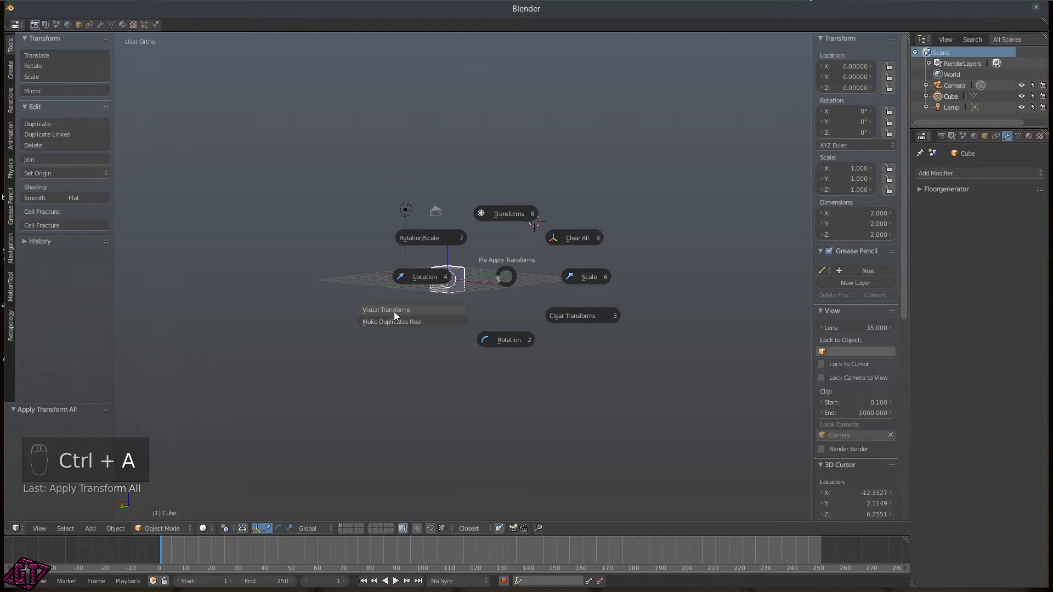
{"action": "left_click", "coordinate": [505, 277]}
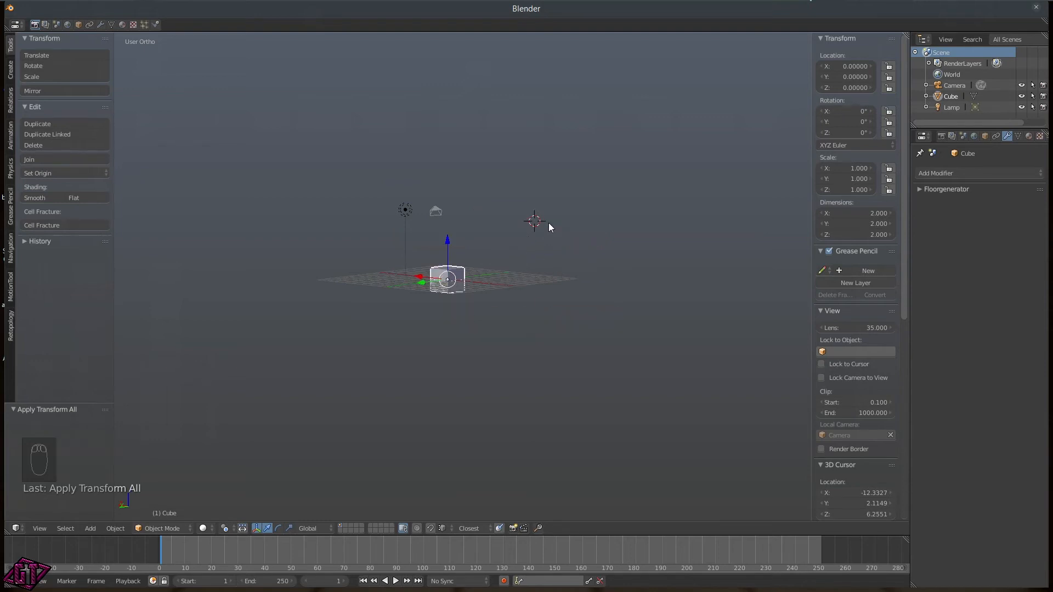
{"action": "middle_click_drag", "start_coordinate": [512, 244], "coordinate": [539, 278]}
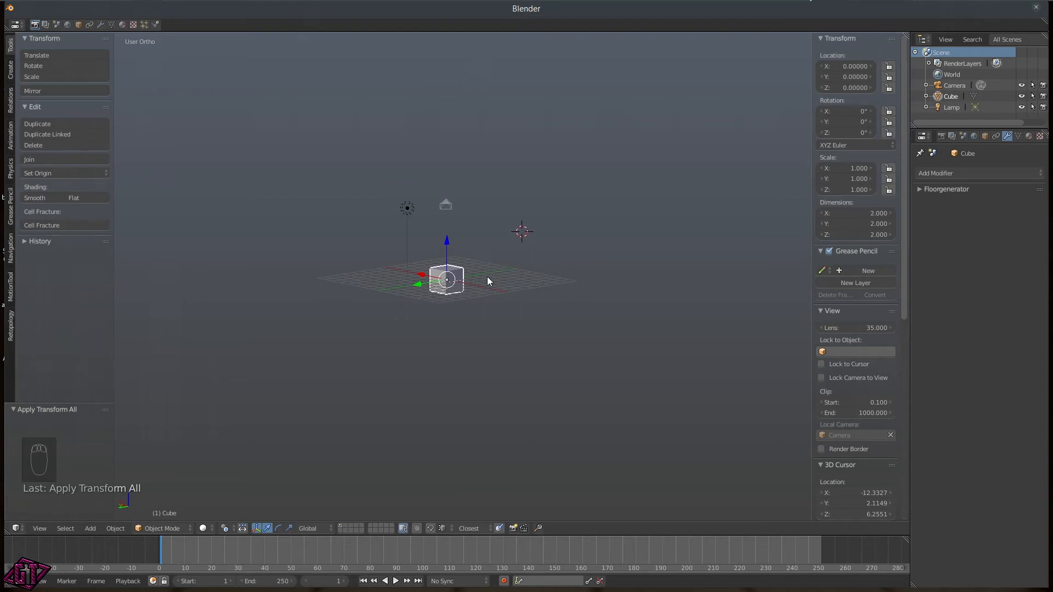
- Switch the cube to Texture Paint mode through the other-modes choices of the mode pie menu
{"action": "key", "text": "Tab"}
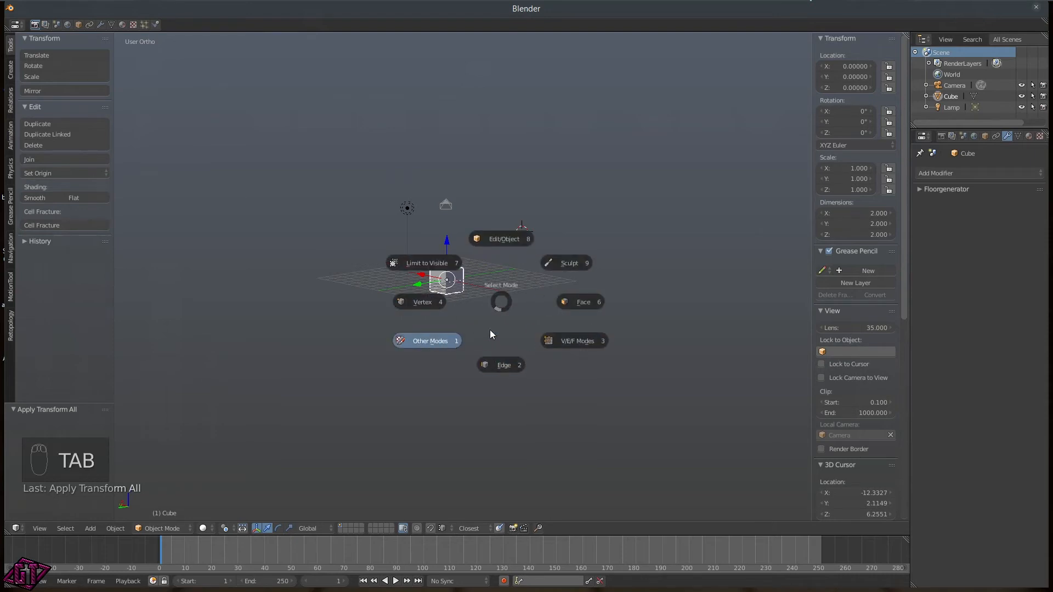
{"action": "left_click", "coordinate": [453, 340]}
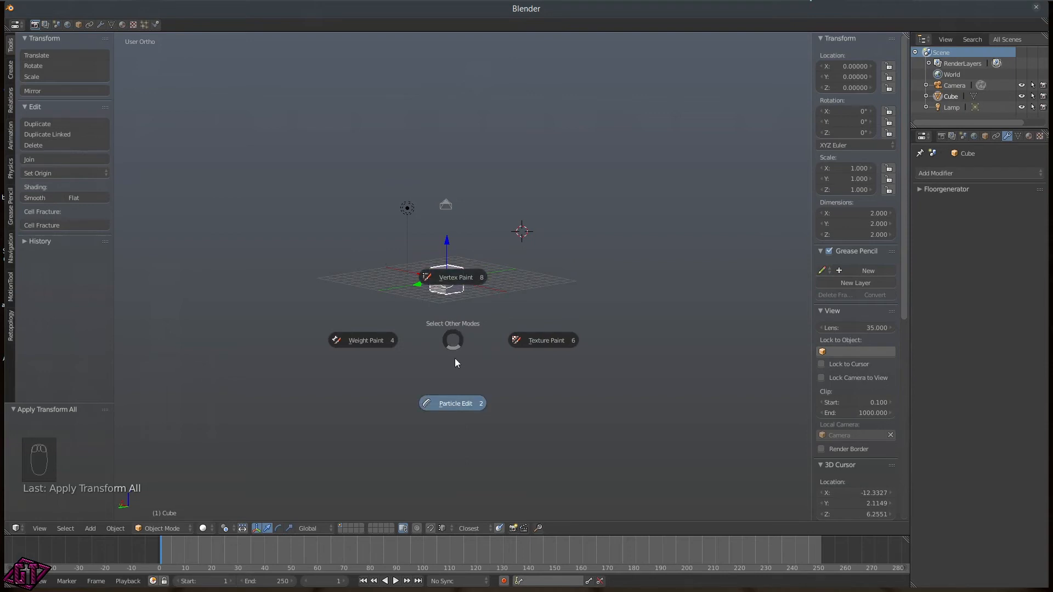
{"action": "left_click", "coordinate": [464, 334]}
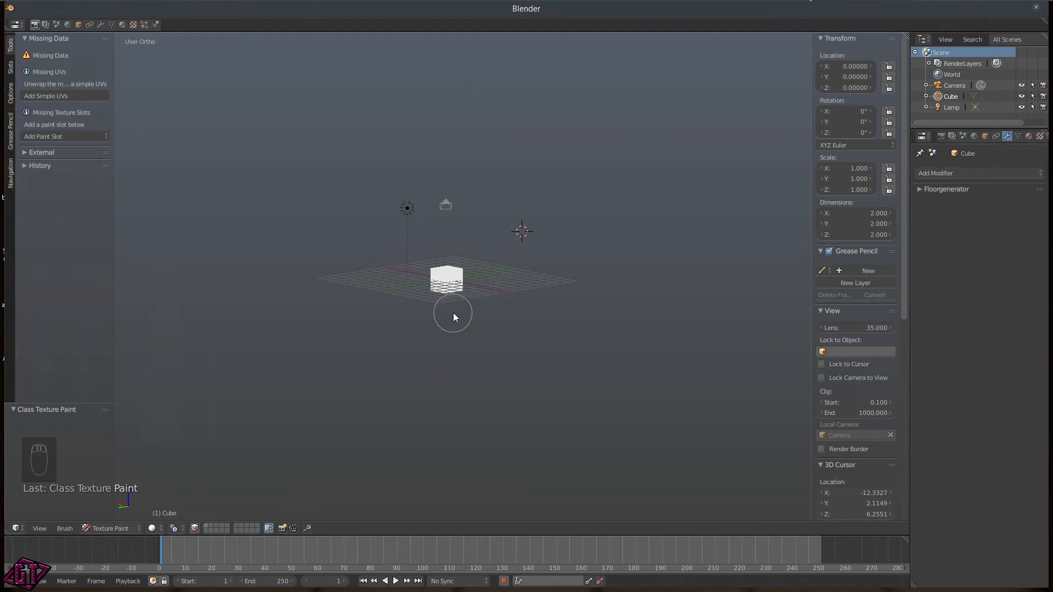
- Switch the cube to Sculpt Mode and bring up the sculpt pie menu over it
{"action": "key", "text": "Tab"}
{"action": "left_click", "coordinate": [512, 267]}
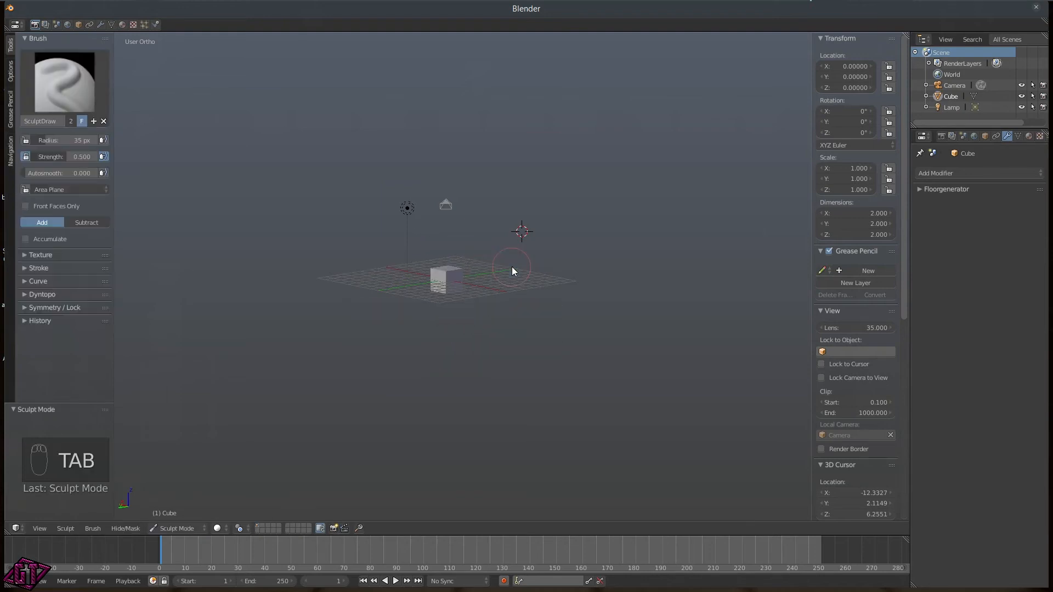
{"action": "scroll", "coordinate": [438, 294], "scroll_direction": "up", "scroll_amount": 7}
{"action": "middle_click_drag", "start_coordinate": [415, 289], "coordinate": [439, 298]}
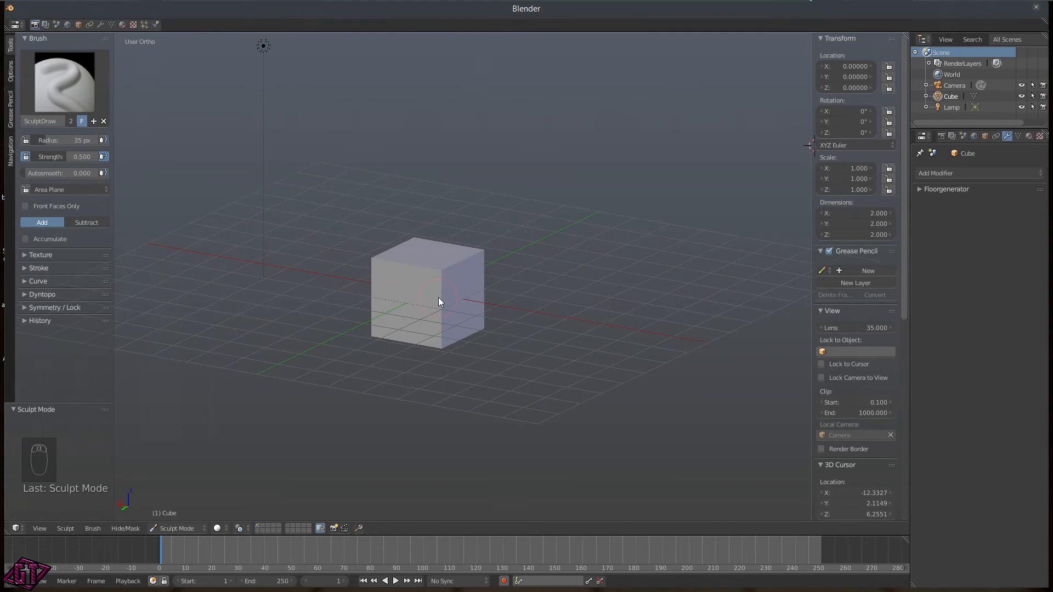
{"action": "key", "text": "w"}
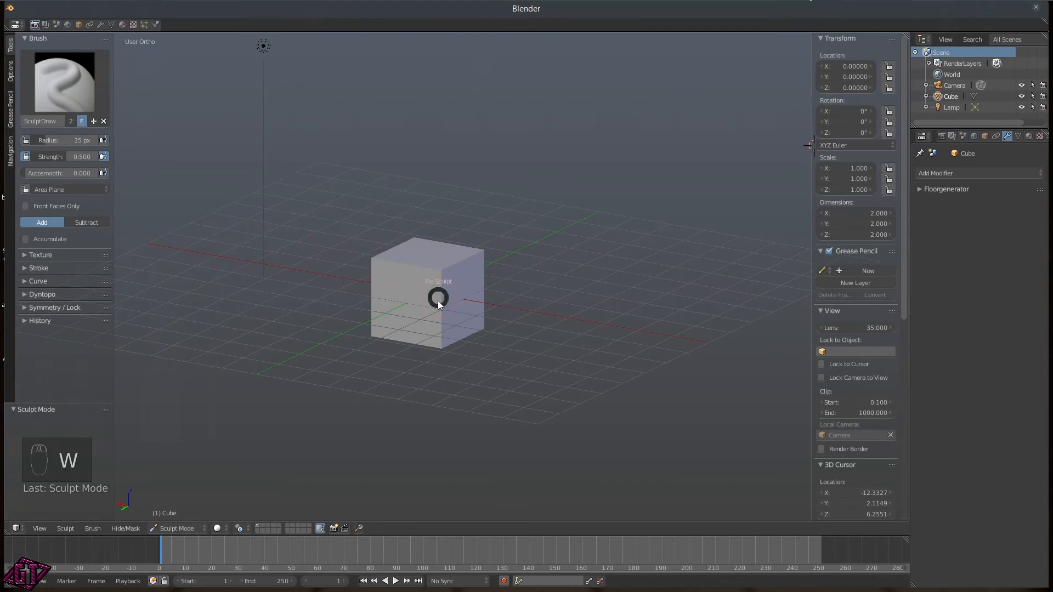
{"action": "left_click", "coordinate": [439, 305]}
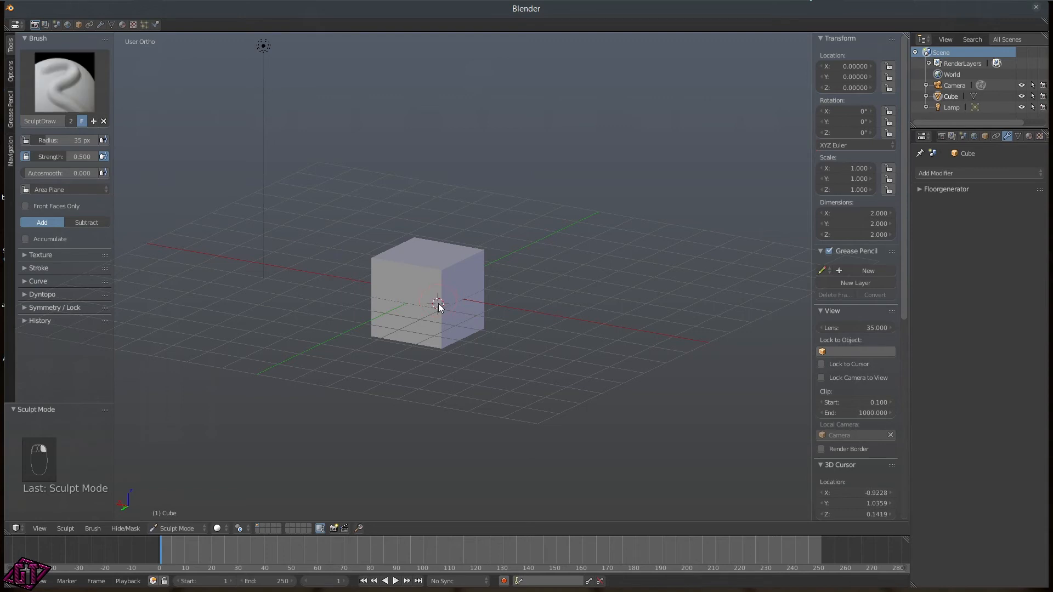
- Switch the cube from Sculpt Mode to Edit Mode
{"action": "key", "text": "Tab"}
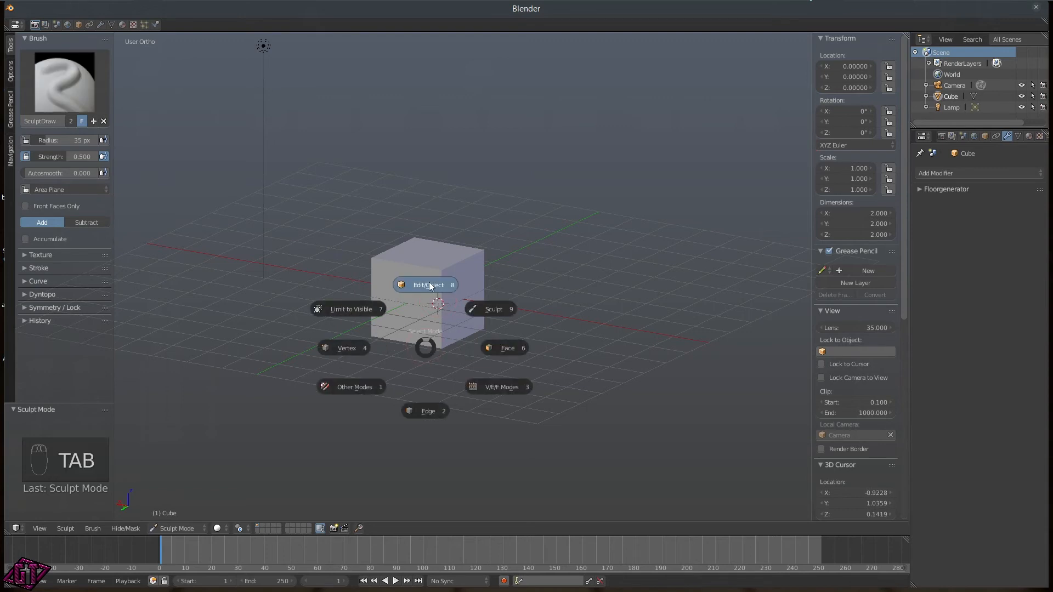
{"action": "key", "text": "Tab"}
{"action": "left_click", "coordinate": [442, 293]}
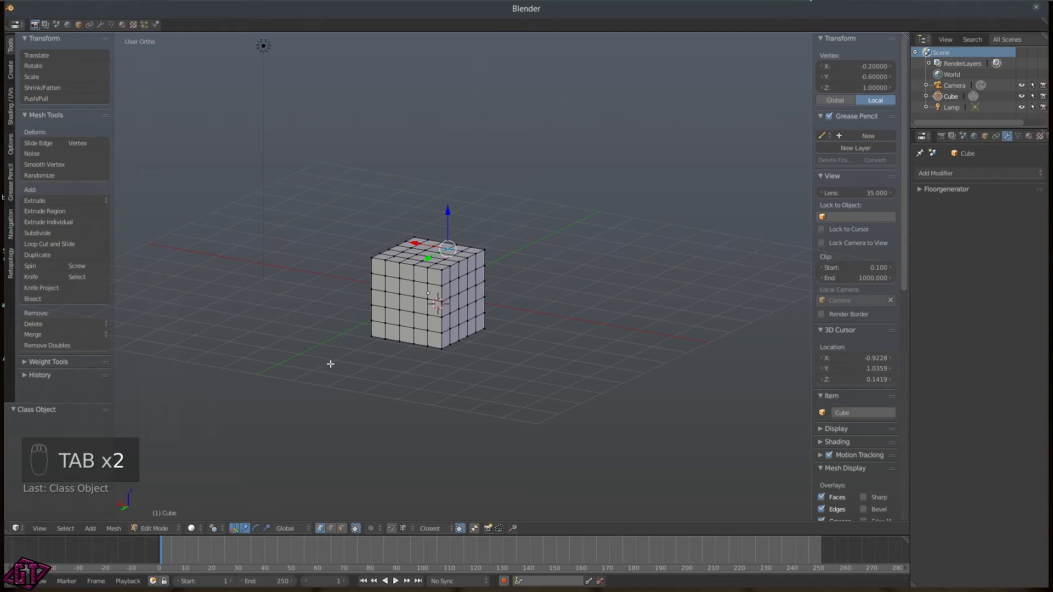
- Return the cube to Sculpt Mode using the mode pie menu
{"action": "key", "text": "Tab"}
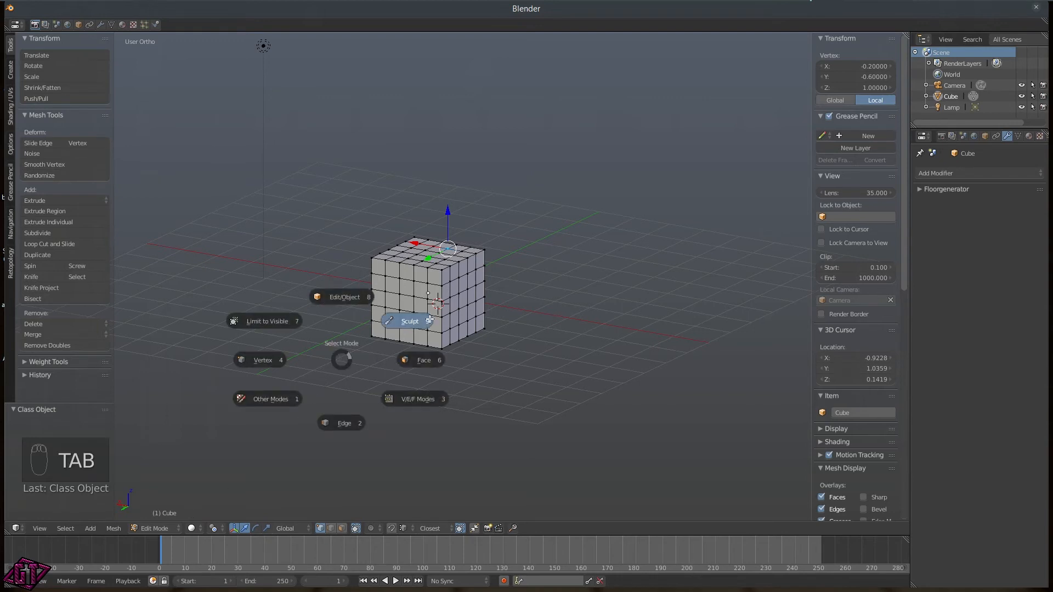
{"action": "left_click", "coordinate": [412, 321]}
{"action": "middle_click_drag", "start_coordinate": [472, 283], "coordinate": [389, 320]}
- Examine the brushes offered by the main and secondary sculpt pie menus without choosing one
{"action": "key", "text": "w"}
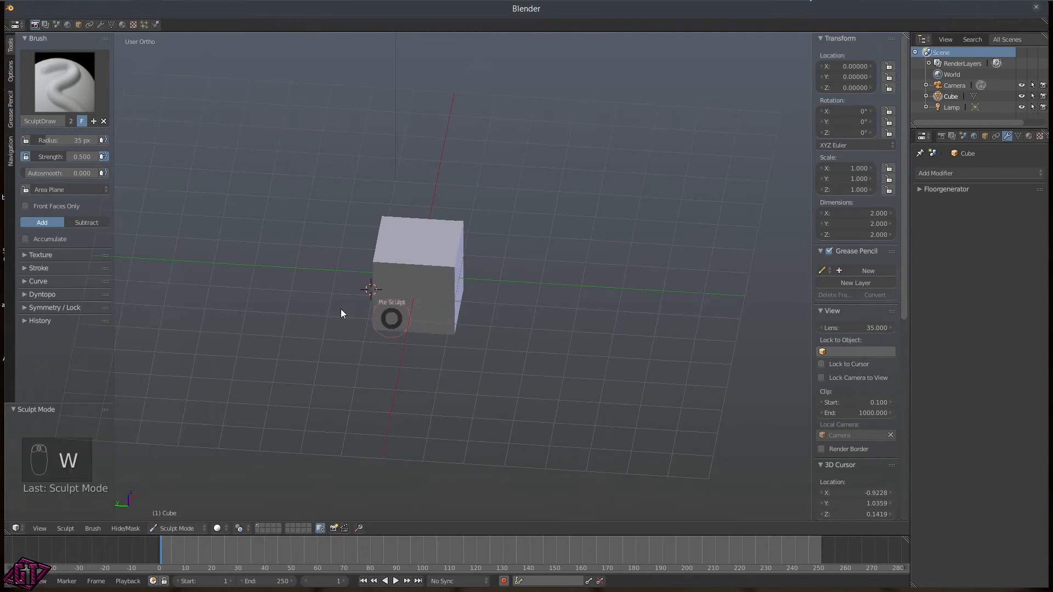
{"action": "left_click", "coordinate": [395, 322]}
{"action": "middle_click_drag", "start_coordinate": [487, 336], "coordinate": [470, 313]}
{"action": "key", "text": "w"}
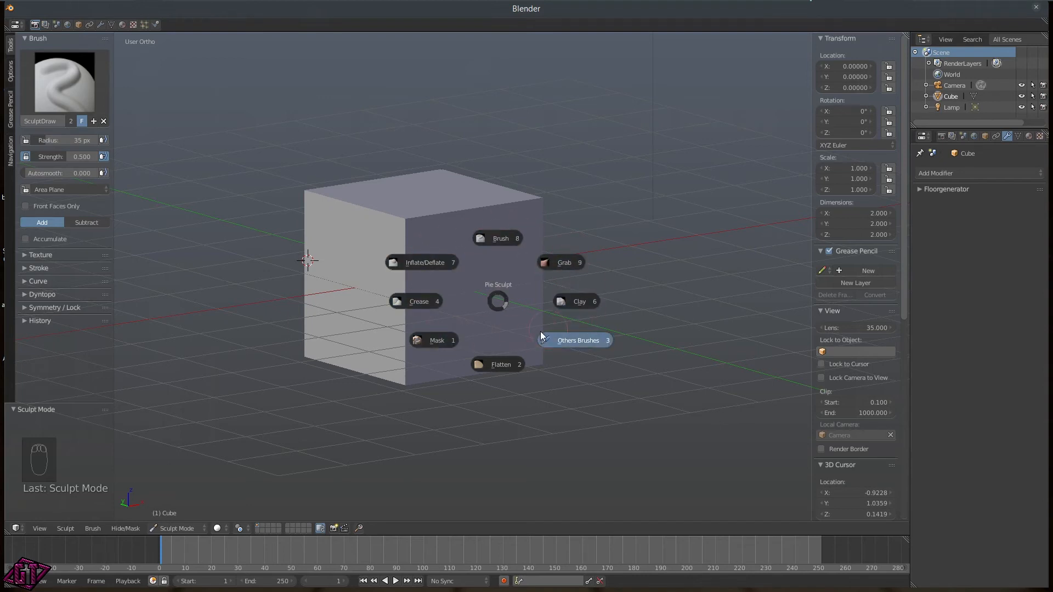
{"action": "left_click", "coordinate": [499, 299]}
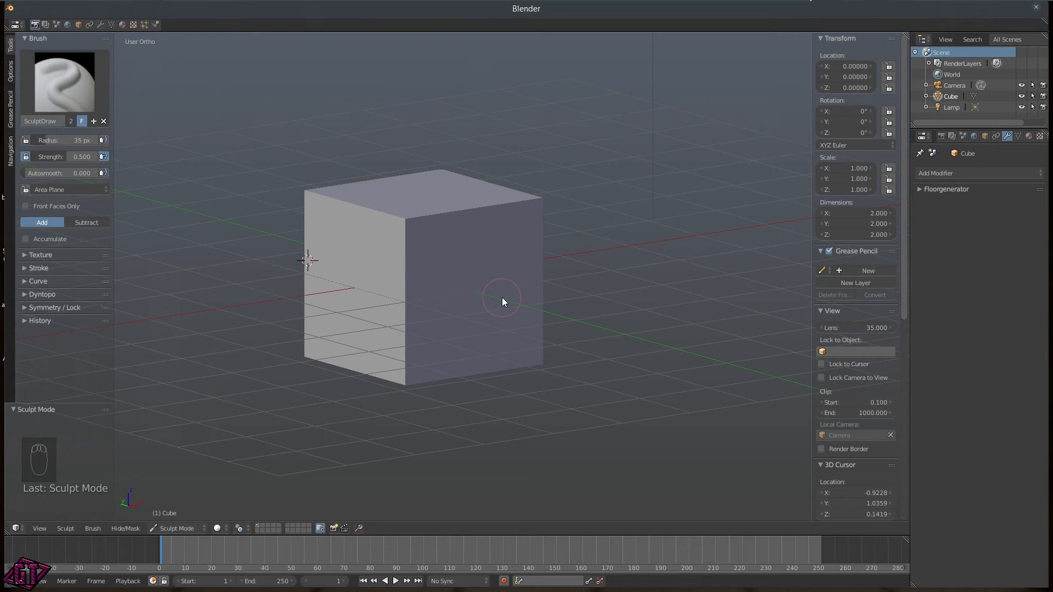
{"action": "key", "text": "alt+w"}
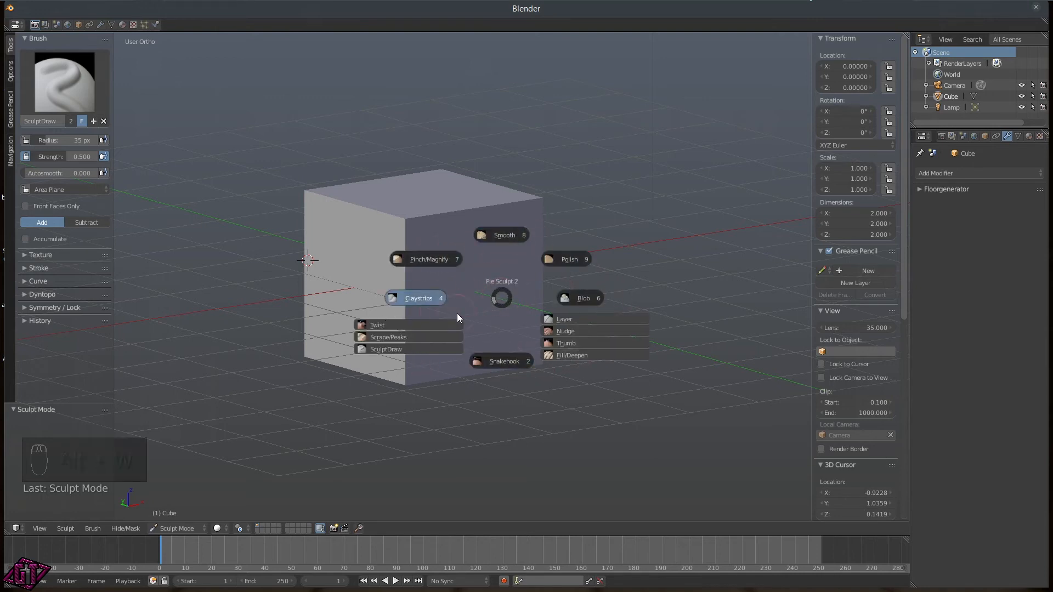
{"action": "left_click", "coordinate": [508, 303]}
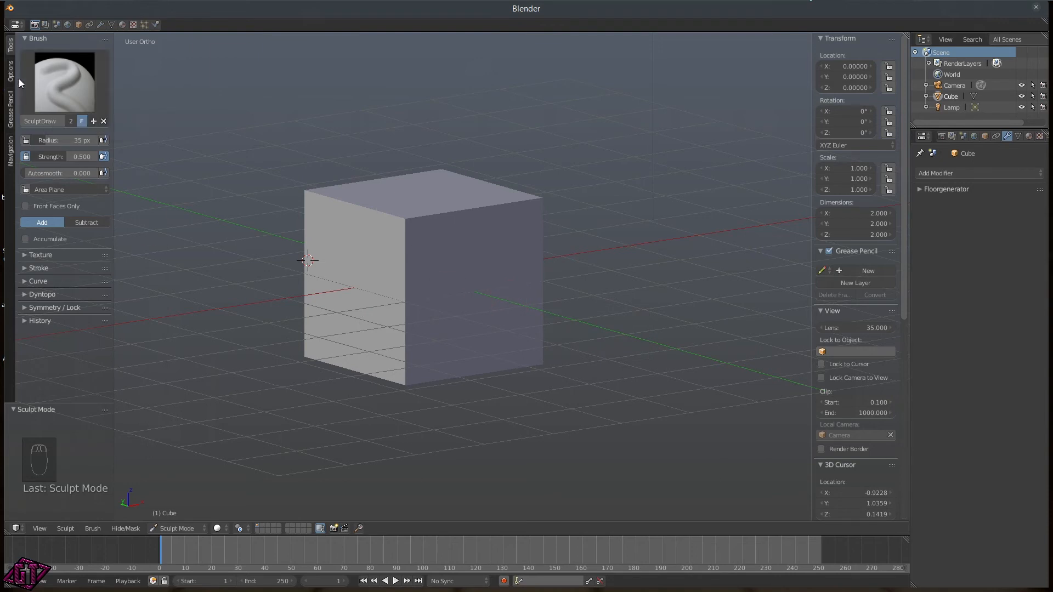
{"action": "middle_click_drag", "start_coordinate": [609, 183], "coordinate": [586, 197]}
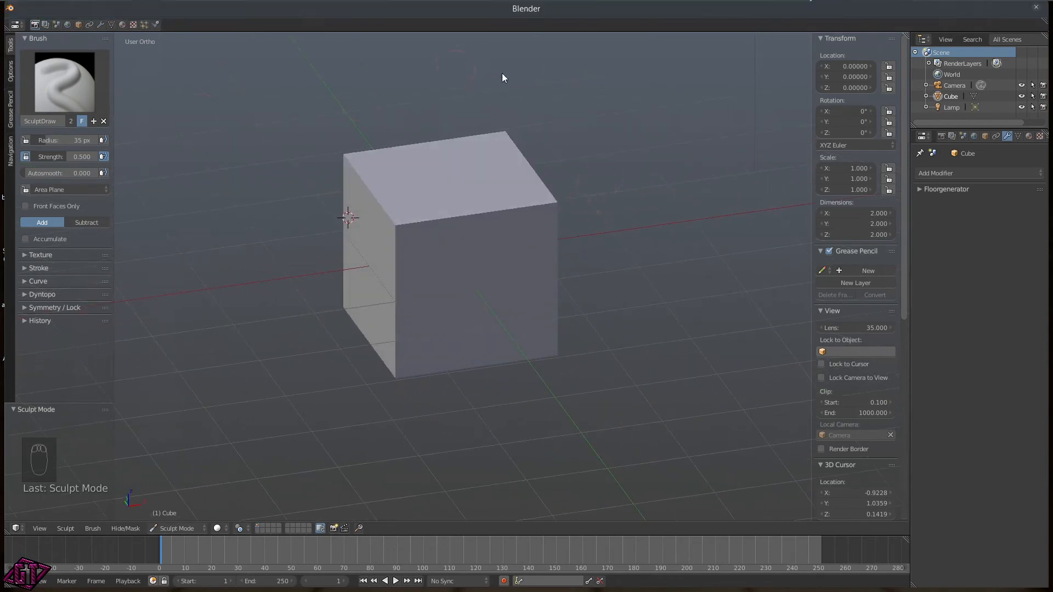
- Pick the SculptDraw brush from the full brush palette and check which brushes the secondary sculpt pie menu offers
{"action": "left_click", "coordinate": [65, 83]}
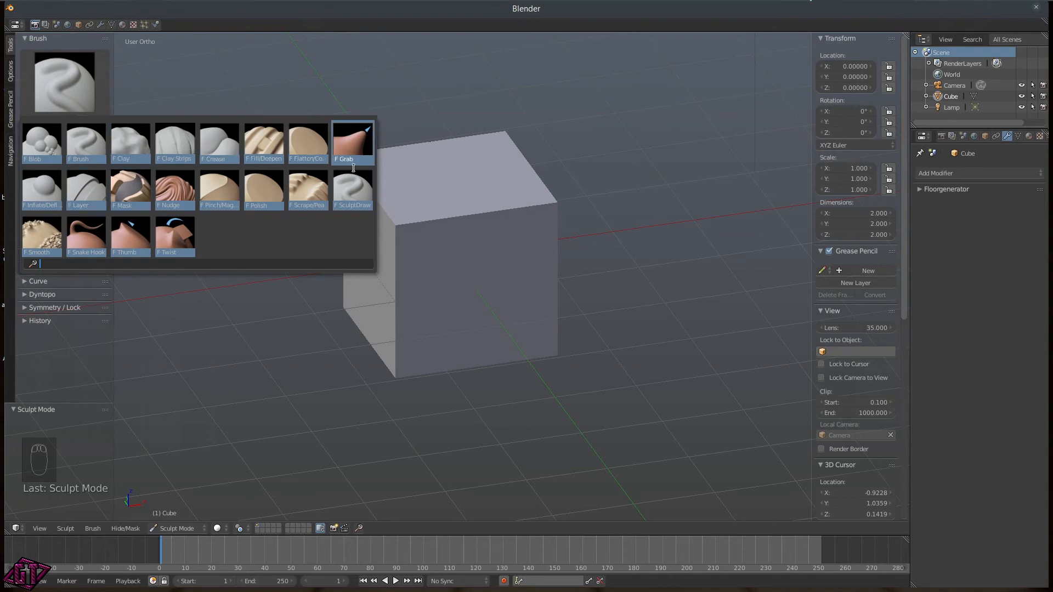
{"action": "left_click", "coordinate": [353, 189]}
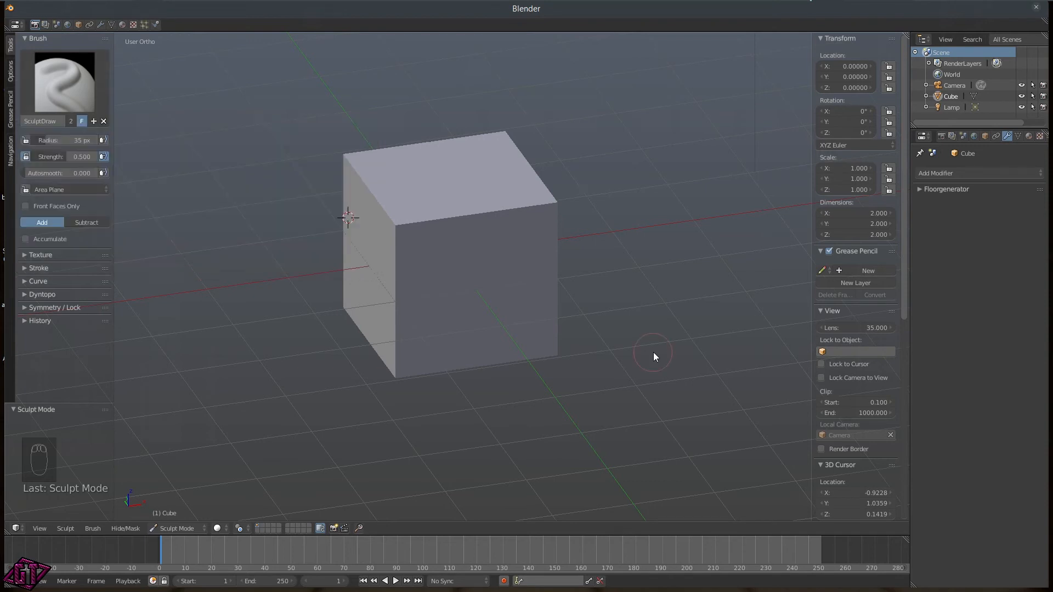
{"action": "key", "text": "alt+w"}
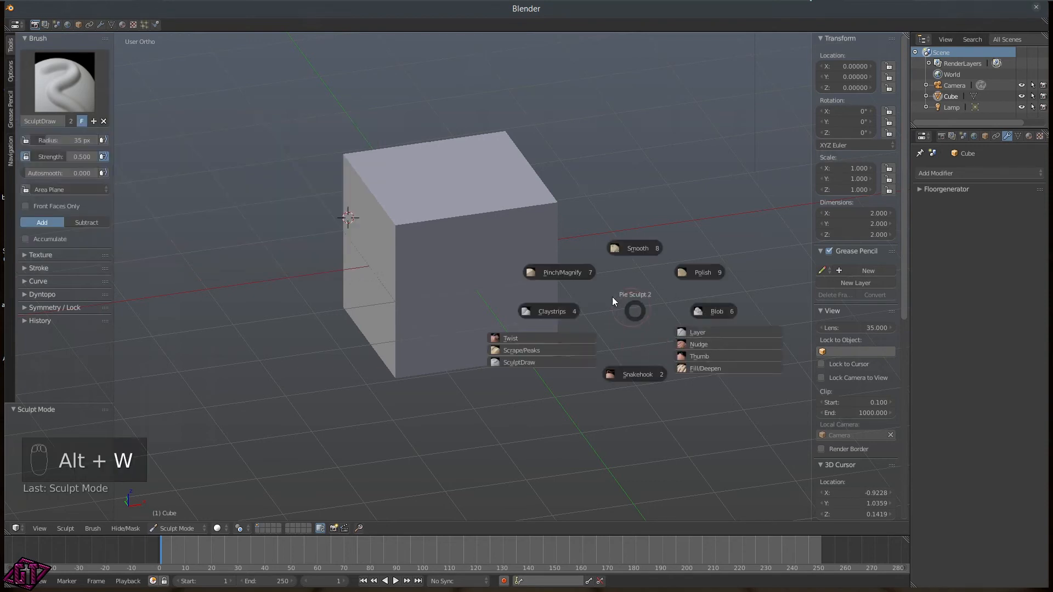
{"action": "right_click", "coordinate": [640, 304]}
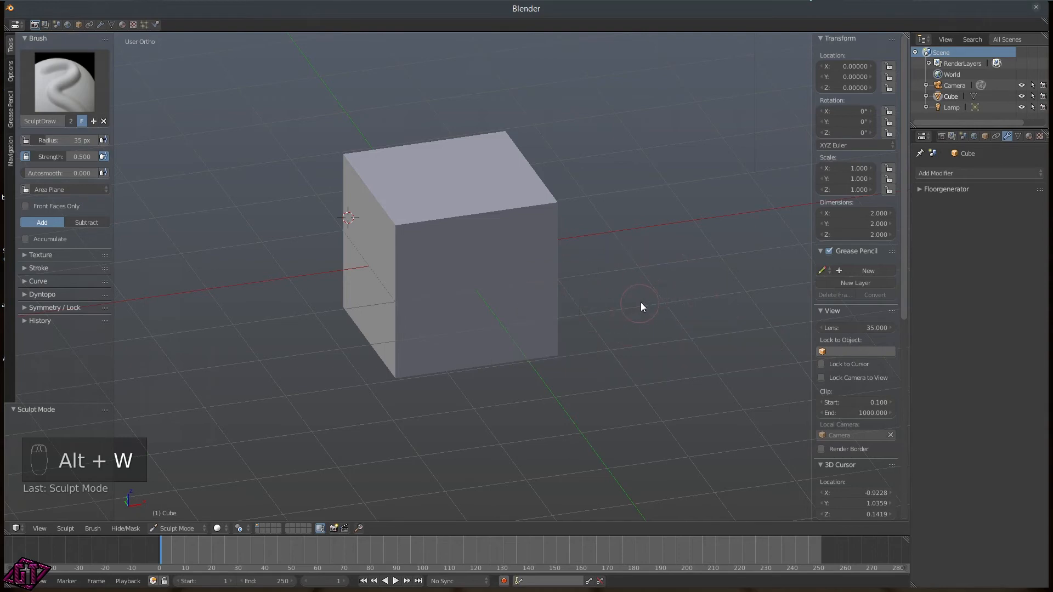
- Switch the cube from Sculpt Mode to Object Mode using the mode pie menu
{"action": "middle_click_drag", "start_coordinate": [652, 244], "coordinate": [614, 257]}
{"action": "key", "text": "Tab"}
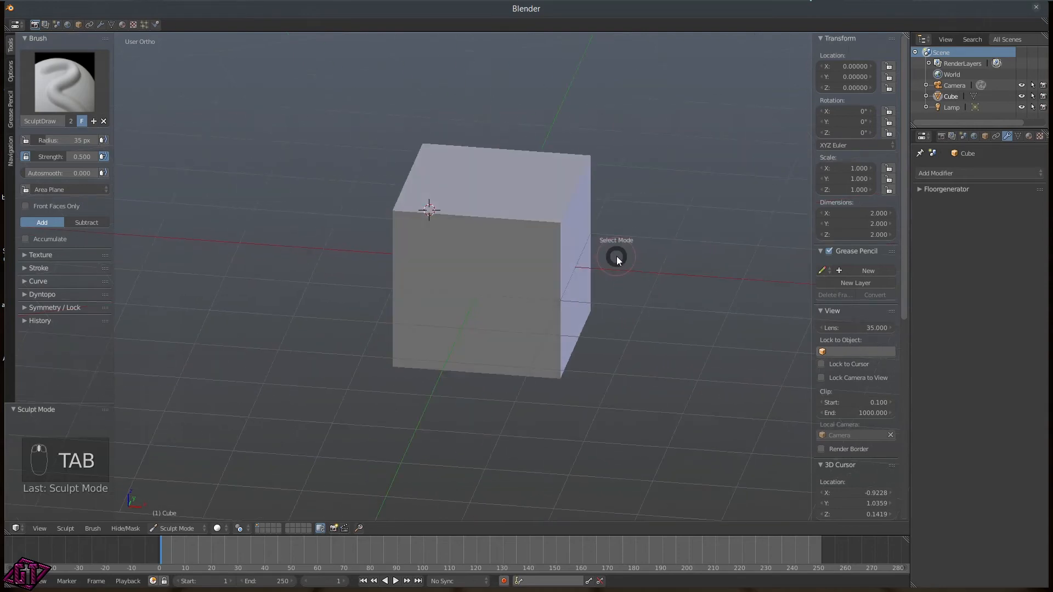
{"action": "middle_click_drag", "start_coordinate": [553, 261], "coordinate": [502, 233]}
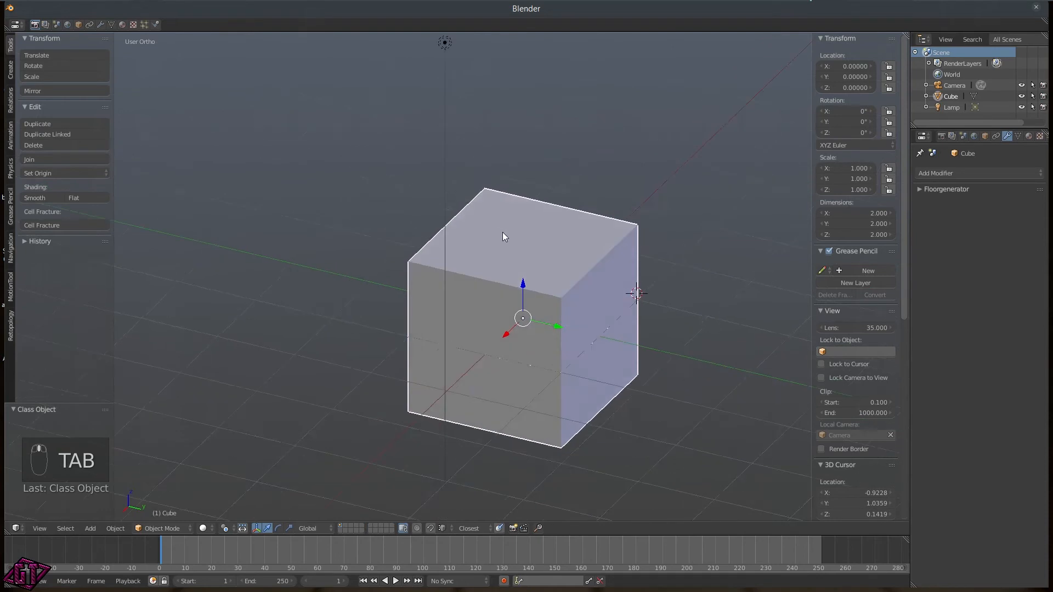
{"action": "scroll", "coordinate": [452, 255], "scroll_direction": "down", "scroll_amount": 5}
{"action": "middle_click_drag", "start_coordinate": [452, 255], "coordinate": [478, 263]}
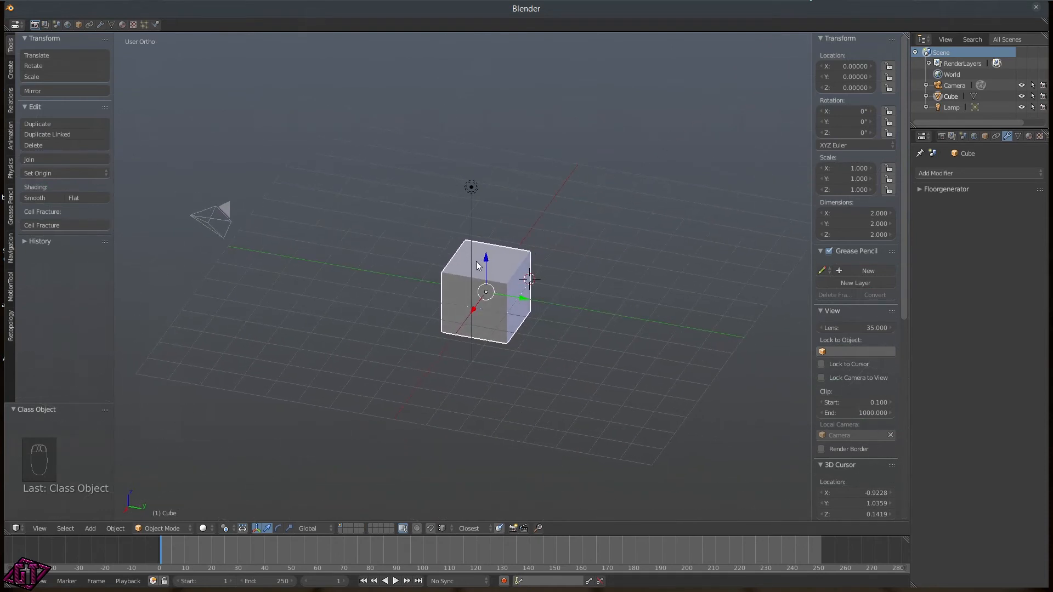
- Examine the transform orientations in the orientation pie menu and compare them with the header's orientation setting, without changing it
{"action": "key", "text": "alt+space"}
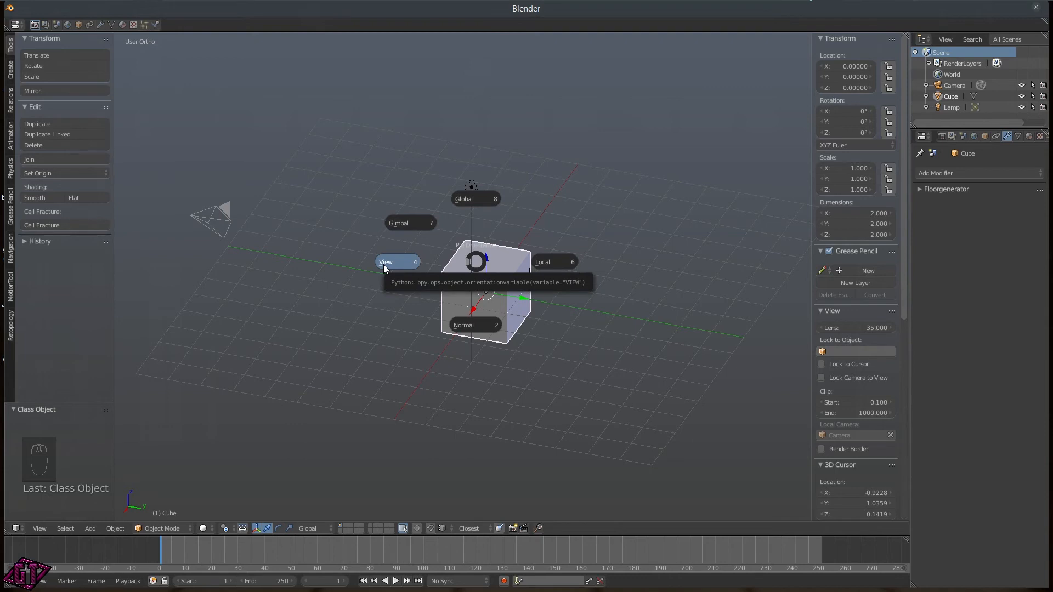
{"action": "key", "text": "Escape"}
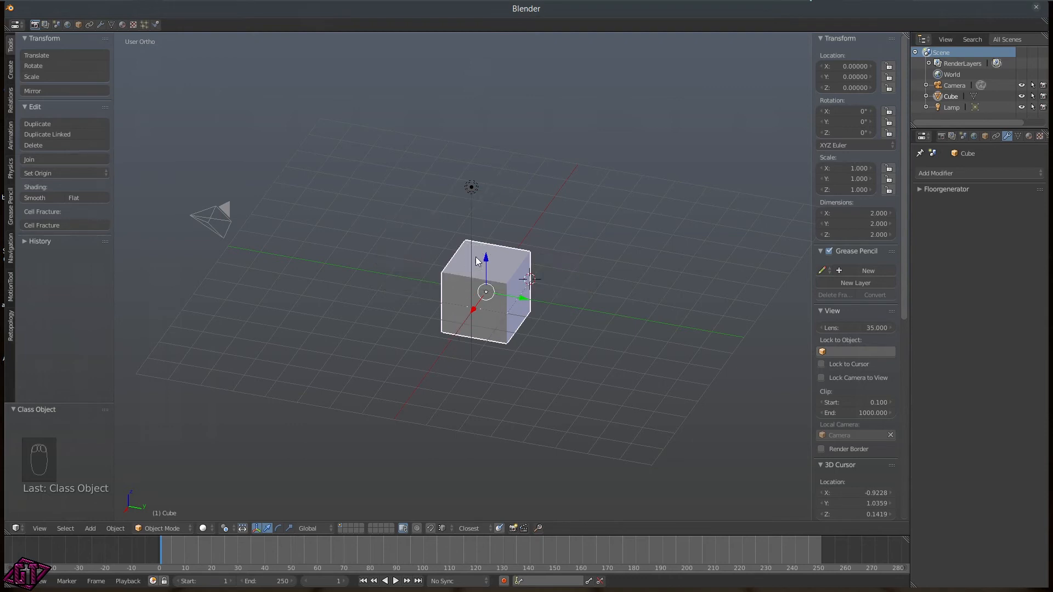
{"action": "left_click", "coordinate": [316, 528]}
{"action": "middle_click_drag", "start_coordinate": [512, 402], "coordinate": [446, 371]}
{"action": "scroll", "coordinate": [446, 372], "scroll_direction": "up", "scroll_amount": 4}
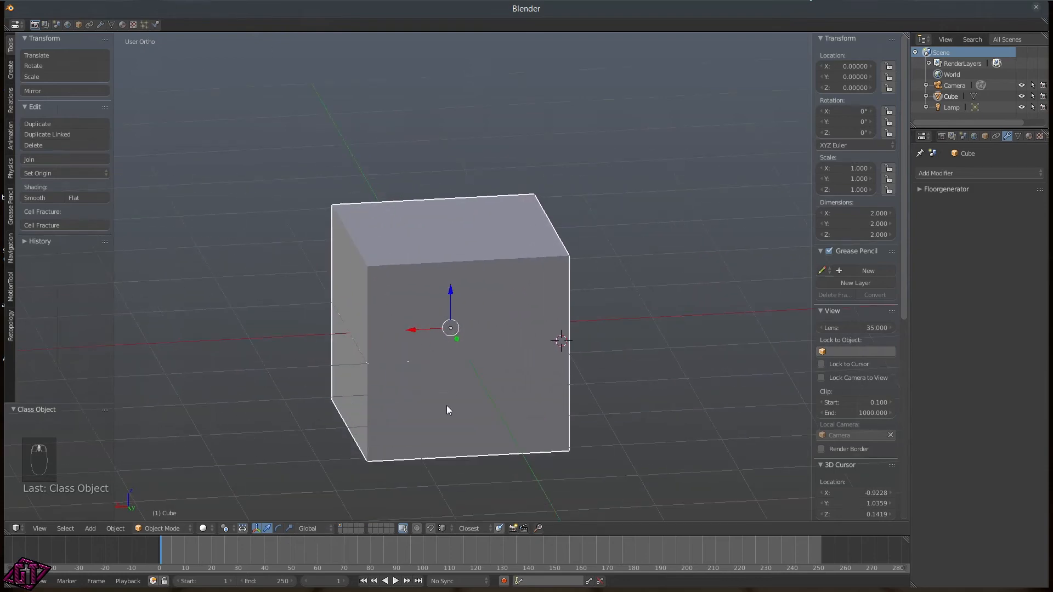
- Switch the cube to Edit Mode and select a vertex on the edge of its top face
{"action": "key", "text": "Tab"}
{"action": "middle_click_drag", "start_coordinate": [373, 393], "coordinate": [441, 273]}
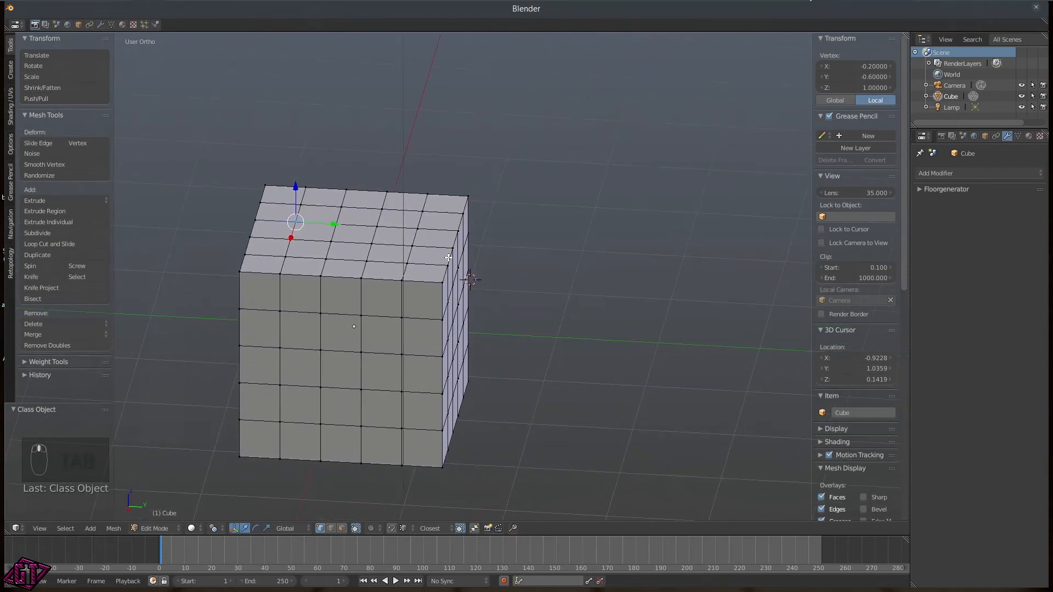
{"action": "right_click", "coordinate": [449, 259]}
{"action": "middle_click_drag", "start_coordinate": [495, 254], "coordinate": [439, 292]}
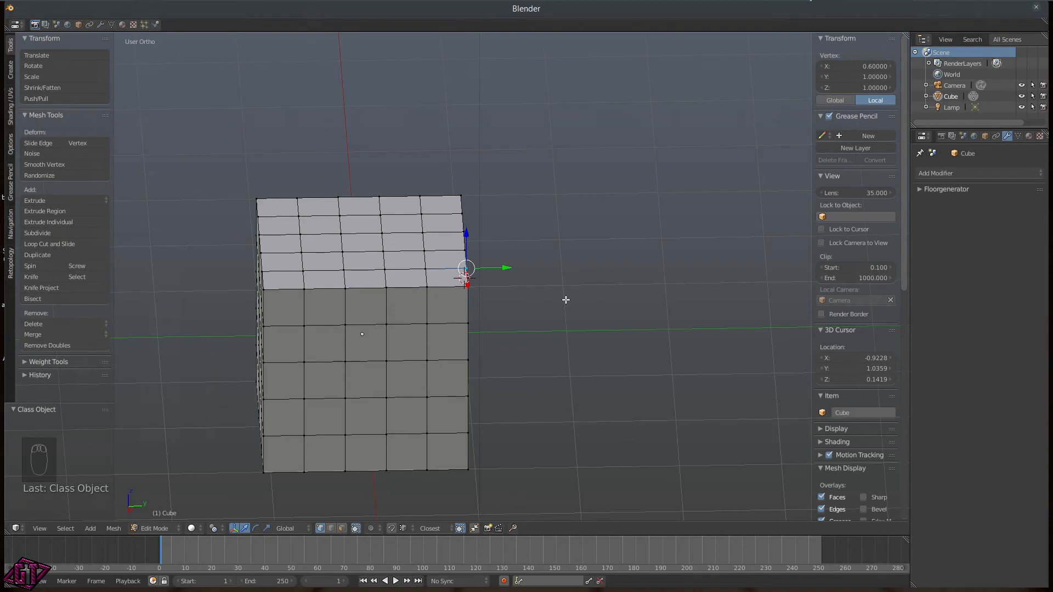
- Try to pull the selected top-edge vertex outward along the global Y axis
{"action": "key", "text": "g"}
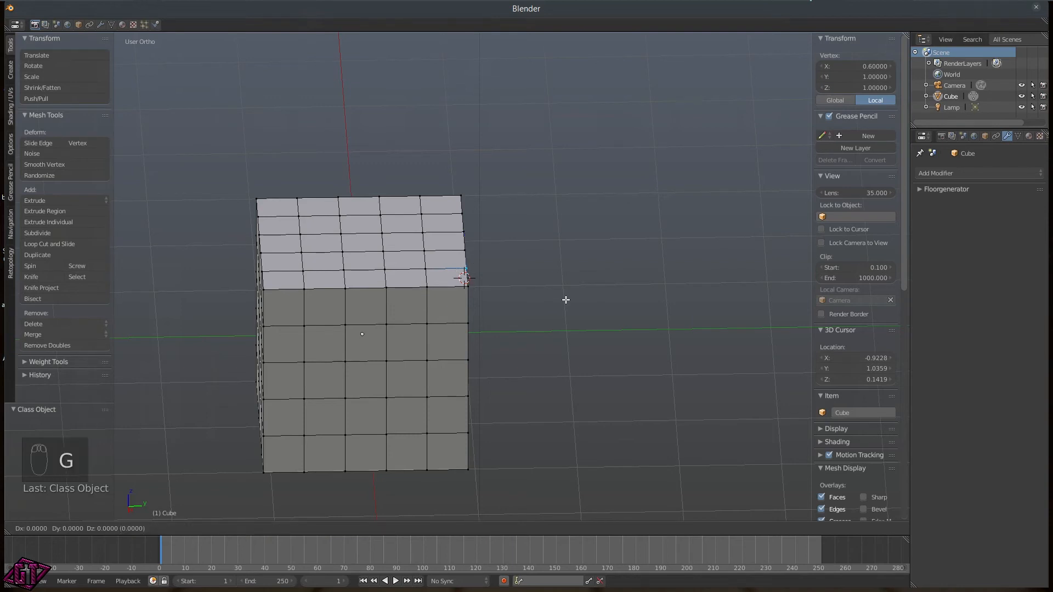
{"action": "key", "text": "y"}
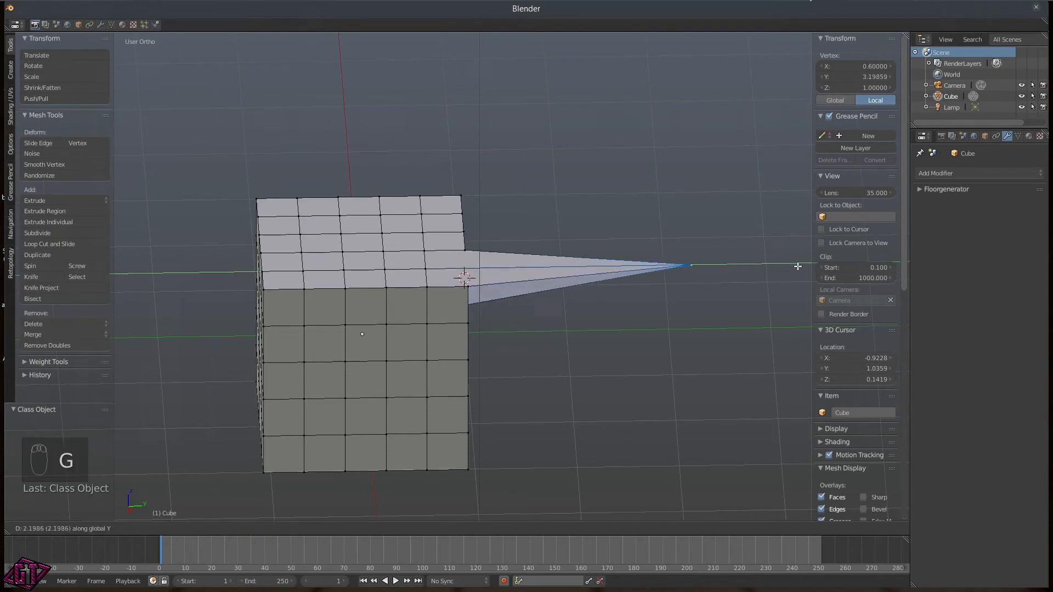
{"action": "left_click", "coordinate": [636, 248]}
- Select a vertex inside the cube's side face and set the transform orientation to Local with the pie menu
{"action": "middle_click_drag", "start_coordinate": [627, 299], "coordinate": [399, 295]}
{"action": "right_click", "coordinate": [418, 305]}
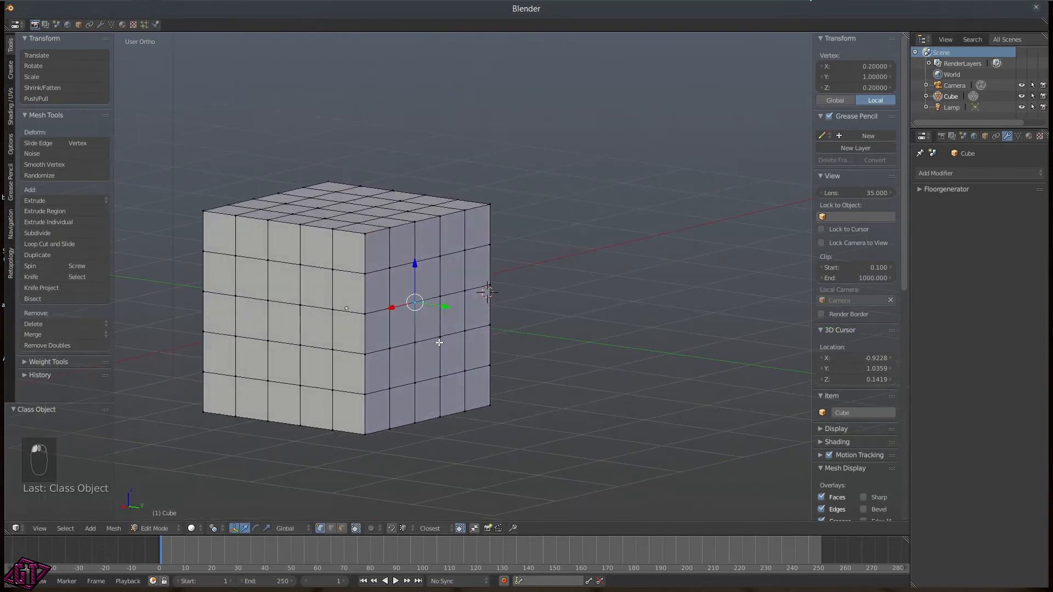
{"action": "key", "text": "alt+space"}
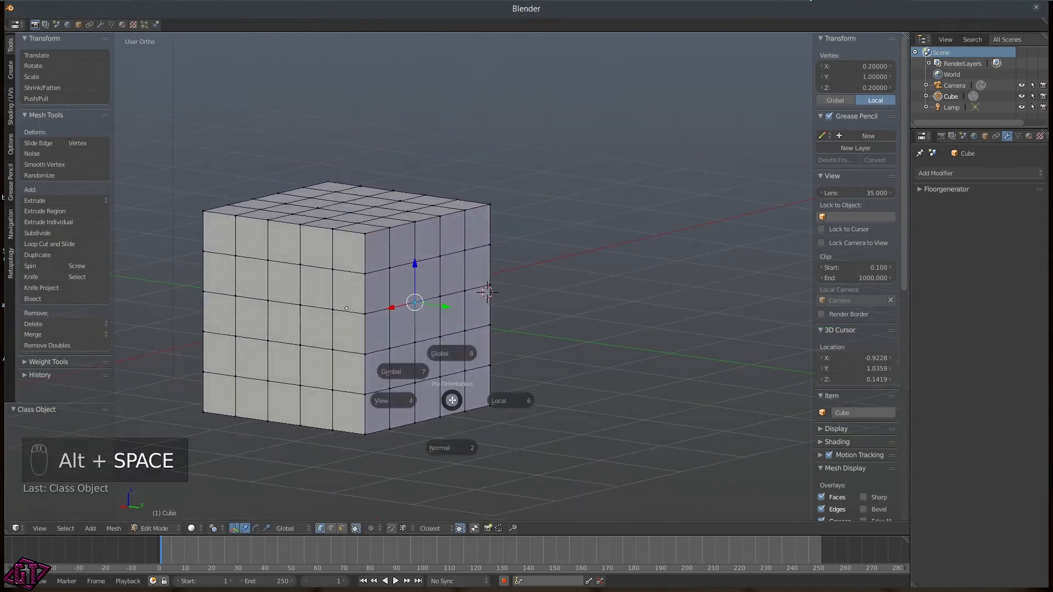
{"action": "left_click", "coordinate": [524, 403]}
{"action": "scroll", "coordinate": [423, 344], "scroll_direction": "up", "scroll_amount": 3}
{"action": "middle_click_drag", "start_coordinate": [430, 344], "coordinate": [467, 357]}
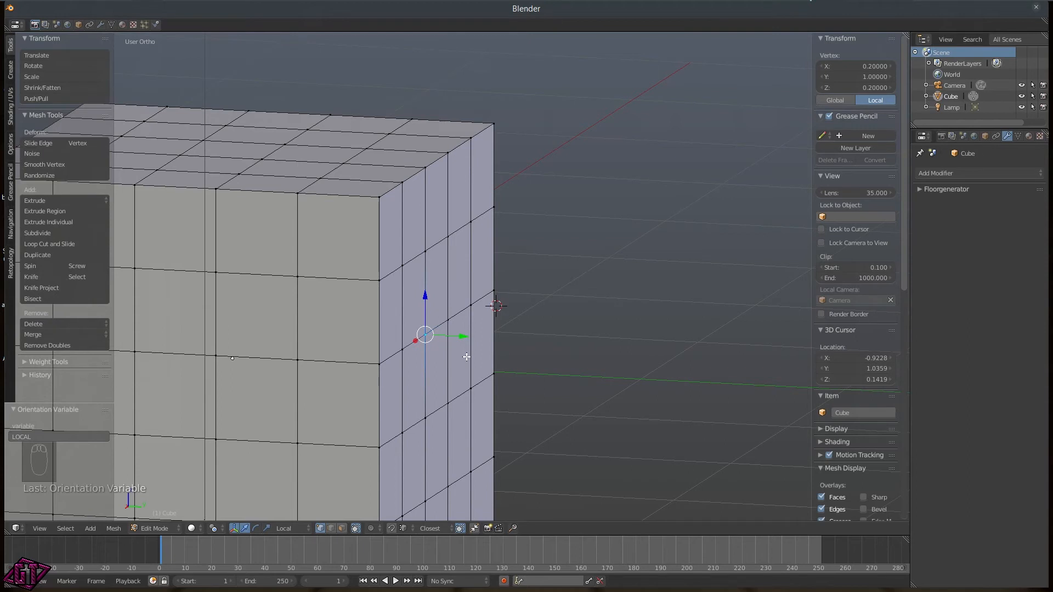
- Try to pull the selected side-face vertex out along the Y axis
{"action": "key", "text": "g"}
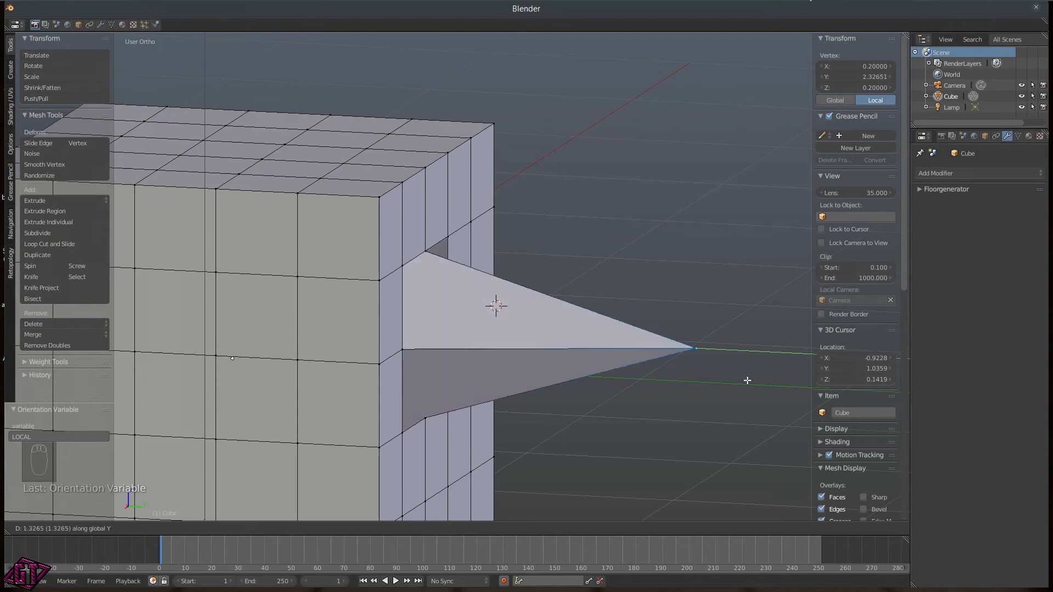
{"action": "right_click", "coordinate": [642, 360]}
{"action": "middle_click_drag", "start_coordinate": [642, 362], "coordinate": [406, 351]}
{"action": "scroll", "coordinate": [482, 320], "scroll_direction": "down", "scroll_amount": 5}
{"action": "middle_click_drag", "start_coordinate": [469, 329], "coordinate": [414, 368]}
{"action": "scroll", "coordinate": [460, 320], "scroll_direction": "down", "scroll_amount": 3}
{"action": "scroll", "coordinate": [450, 315], "scroll_direction": "up", "scroll_amount": 6}
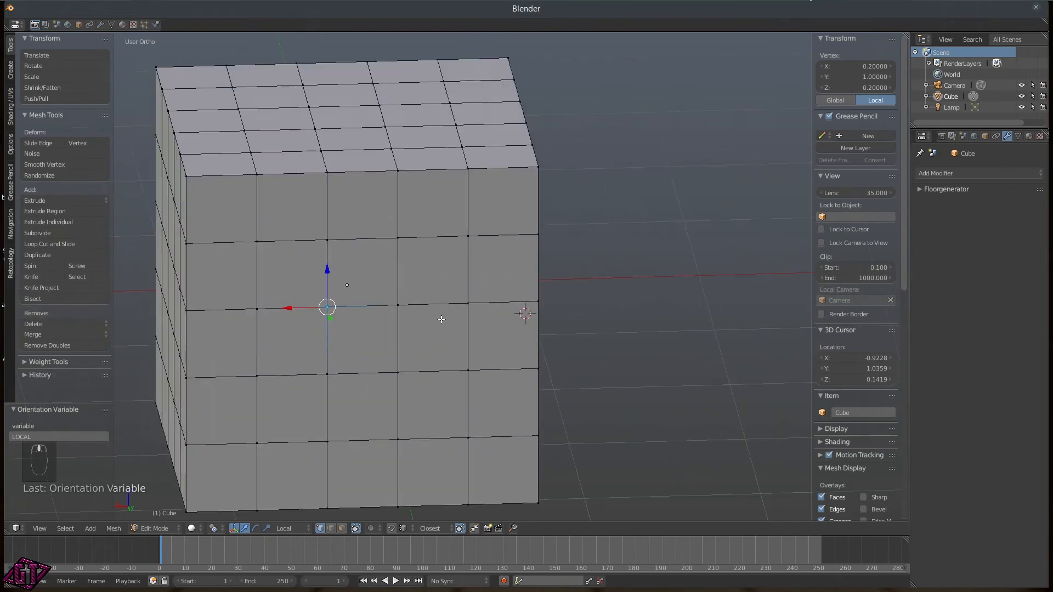
{"action": "scroll", "coordinate": [423, 301], "scroll_direction": "down", "scroll_amount": 5}
{"action": "middle_click_drag", "start_coordinate": [422, 301], "coordinate": [386, 334]}
{"action": "scroll", "coordinate": [454, 293], "scroll_direction": "up", "scroll_amount": 3}
{"action": "scroll", "coordinate": [439, 296], "scroll_direction": "down", "scroll_amount": 4}
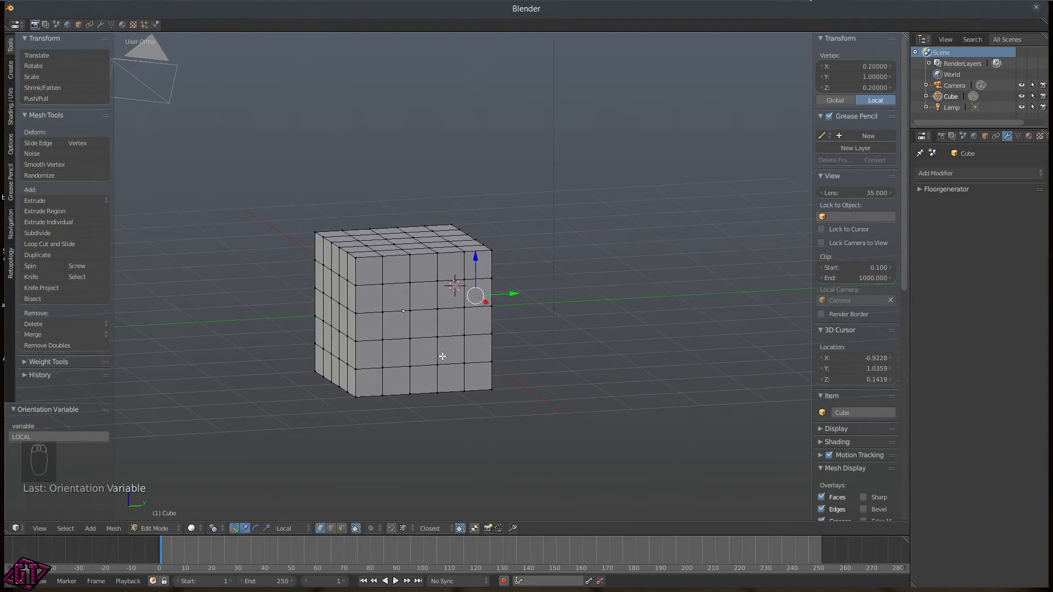
- Set the transform orientation back to Global with the orientation pie menu
{"action": "key", "text": "alt+space"}
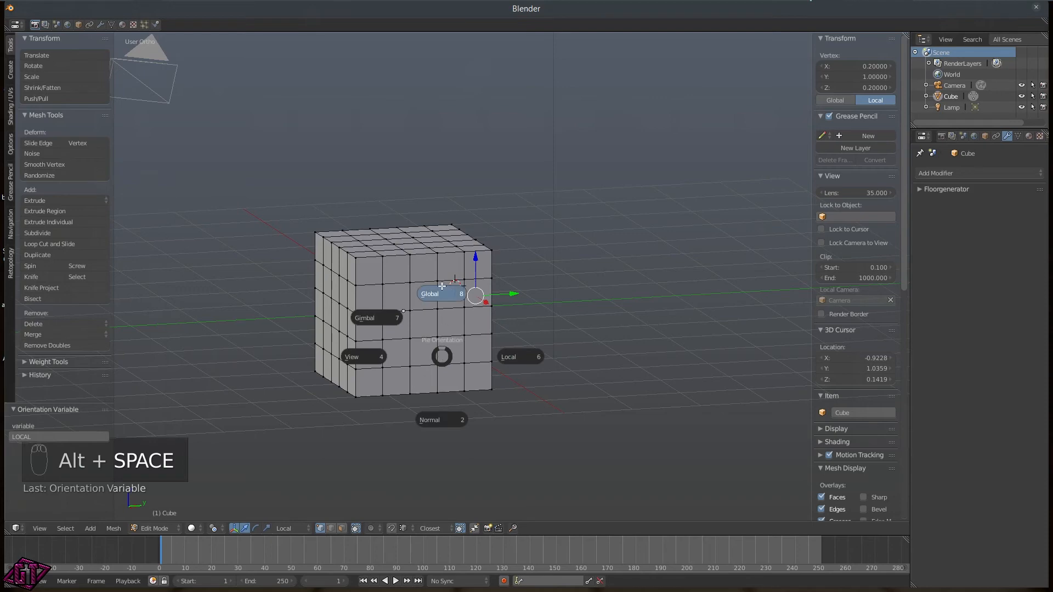
{"action": "left_click", "coordinate": [429, 300]}
{"action": "middle_click_drag", "start_coordinate": [430, 300], "coordinate": [294, 342]}
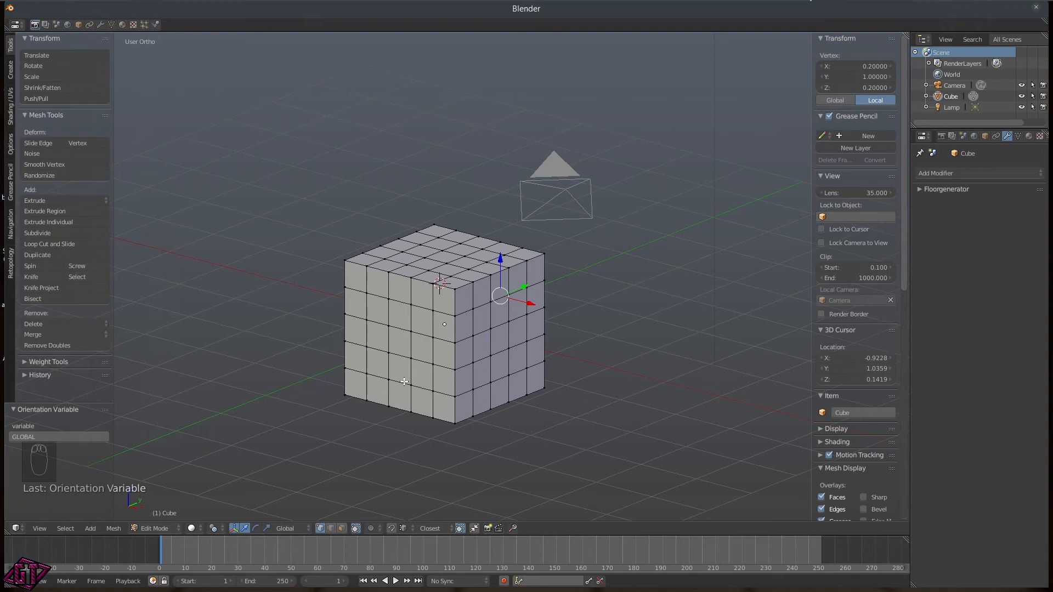
- Switch the cube to Object Mode and bring up the manipulator pie menu without choosing an option
{"action": "key", "text": "Tab"}
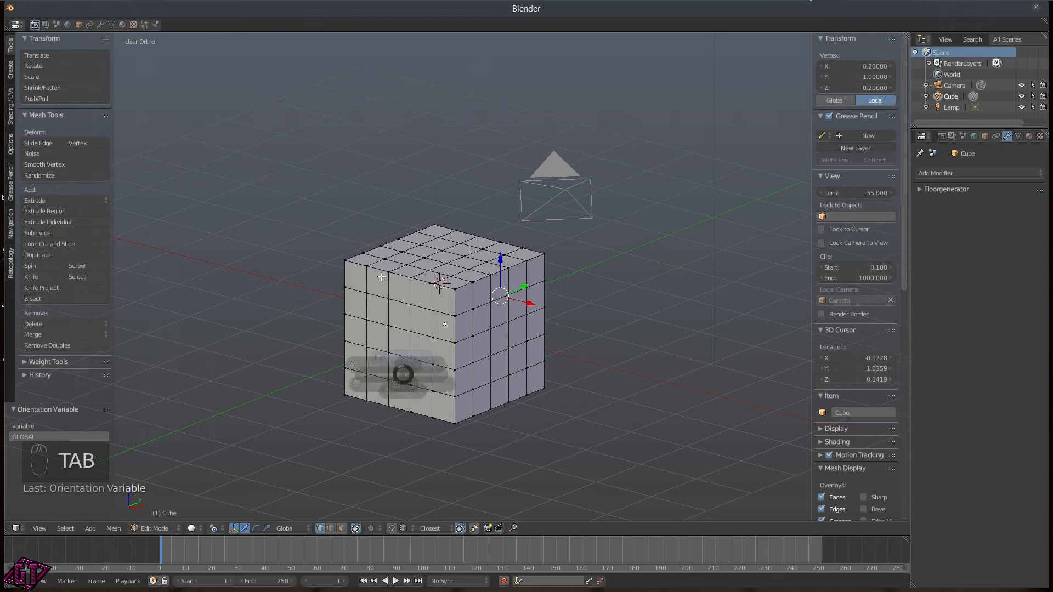
{"action": "key", "text": "space"}
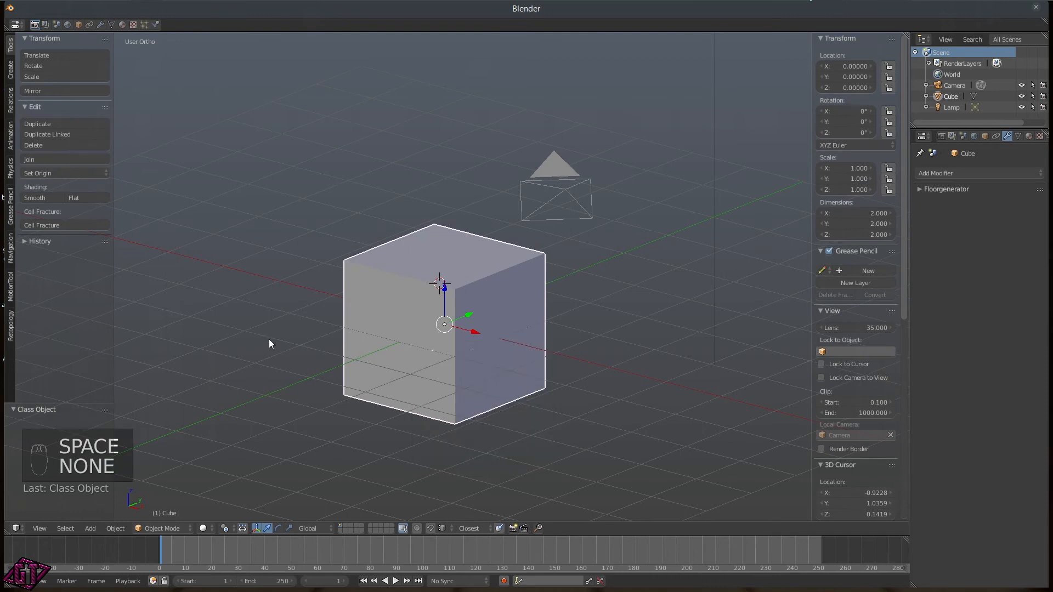
{"action": "key", "text": "ctrl+space"}
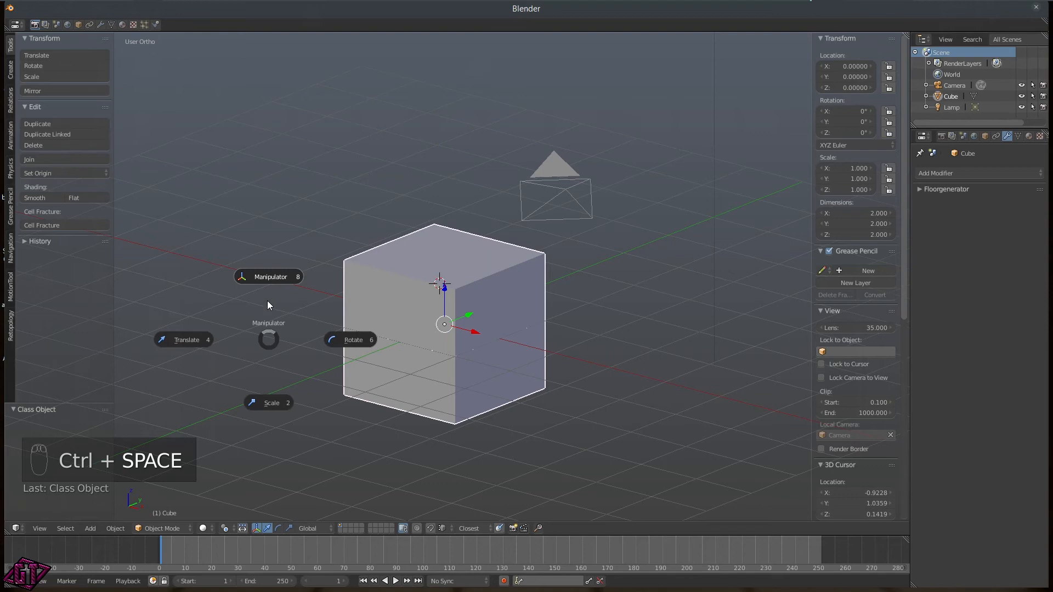
{"action": "left_click", "coordinate": [268, 337]}
- Toggle the cube between Edit Mode and Object Mode, finishing in Edit Mode
{"action": "key", "text": "Tab"}
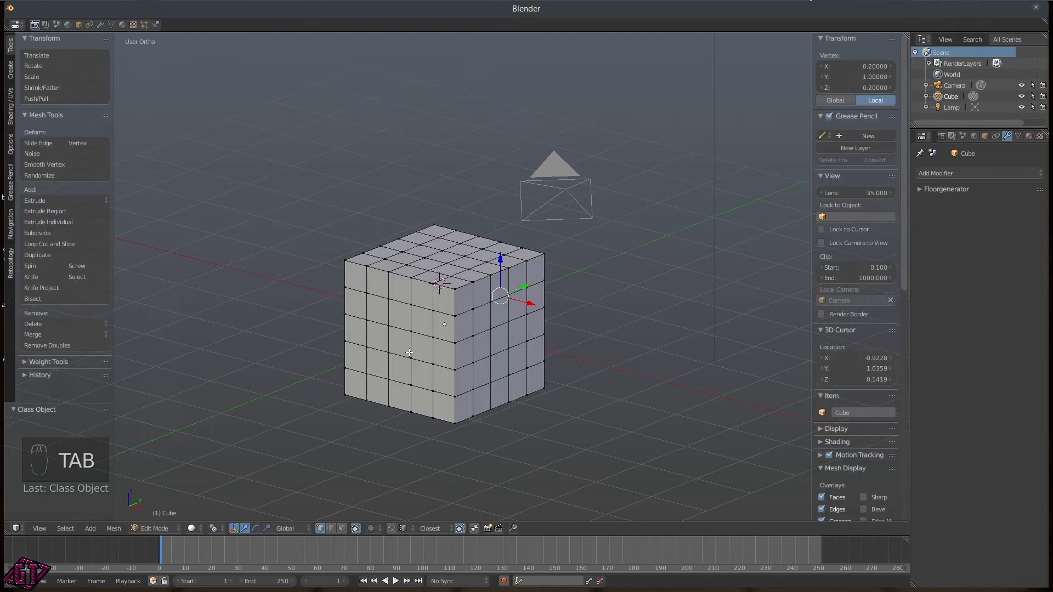
{"action": "key", "text": "Tab"}
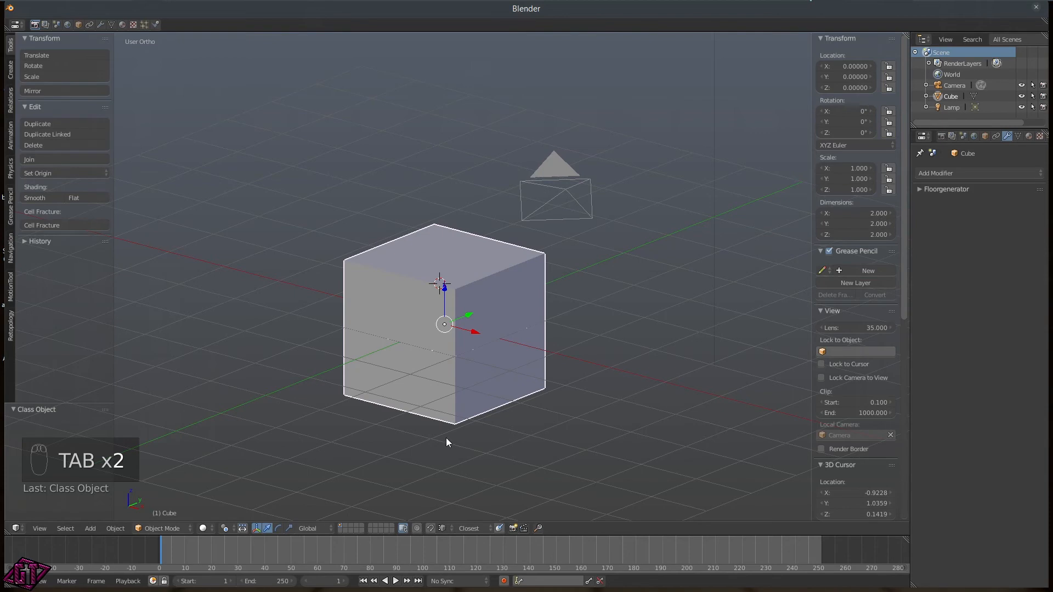
{"action": "key", "text": "Tab"}
{"action": "middle_click_drag", "start_coordinate": [307, 299], "coordinate": [360, 293]}
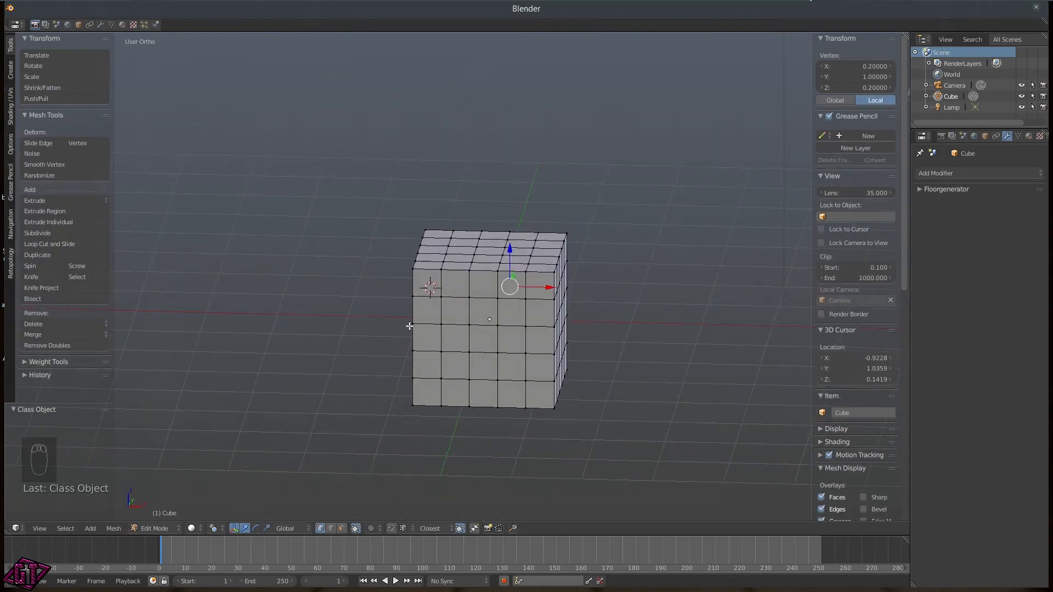
- Turn off the transform manipulator with the manipulator pie menu and select a vertex on the cube's positive X face
{"action": "key", "text": "ctrl+space"}
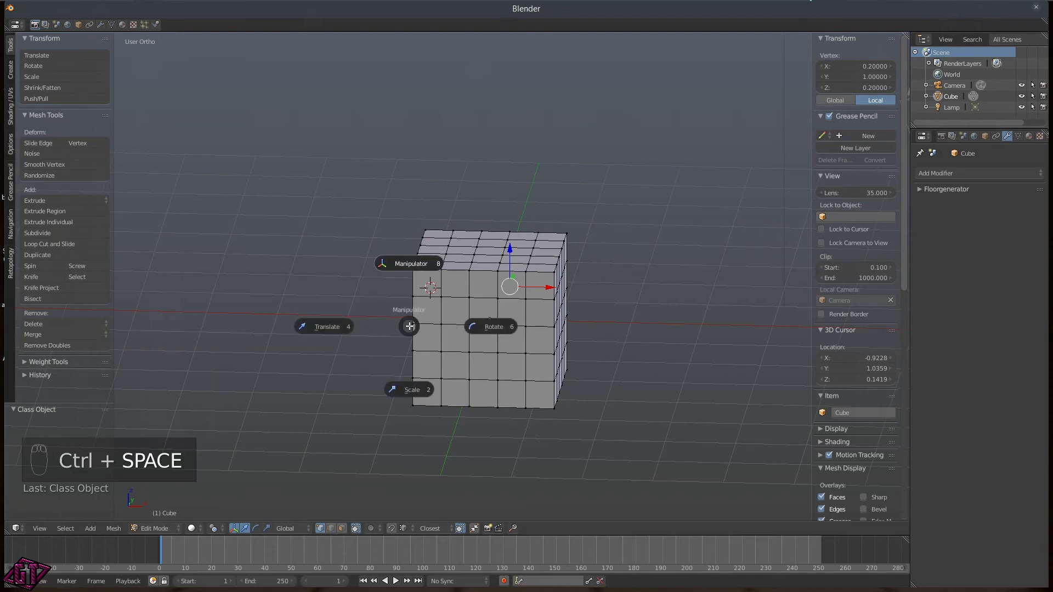
{"action": "left_click", "coordinate": [408, 264]}
{"action": "middle_click_drag", "start_coordinate": [547, 322], "coordinate": [564, 345]}
{"action": "left_click", "coordinate": [541, 320]}
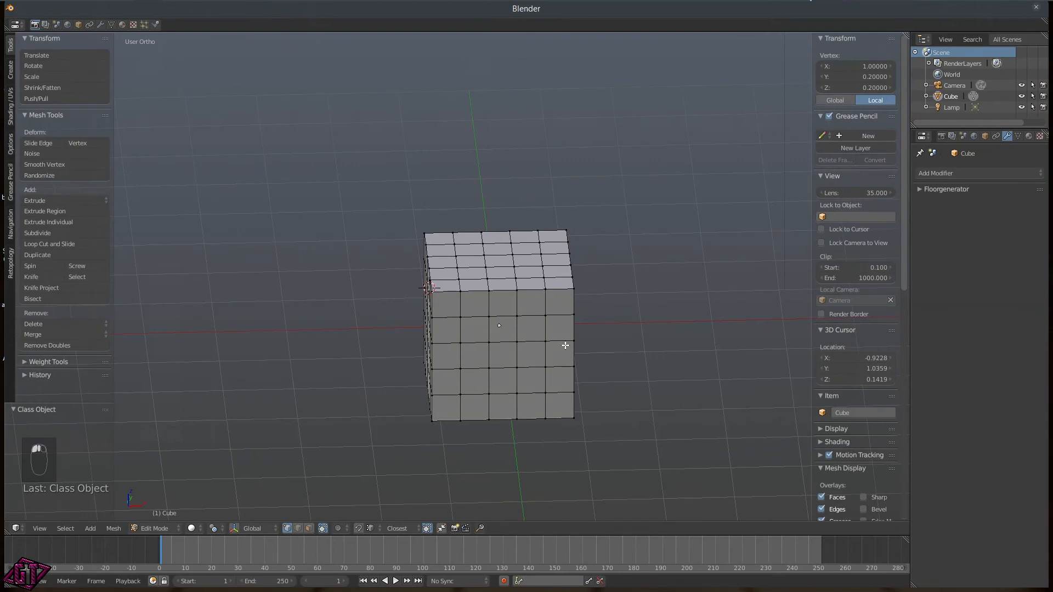
- Try moving the selected vertex freely and constrained to the X, Y and Z axes without the manipulator, cancelling the move
{"action": "key", "text": "g"}
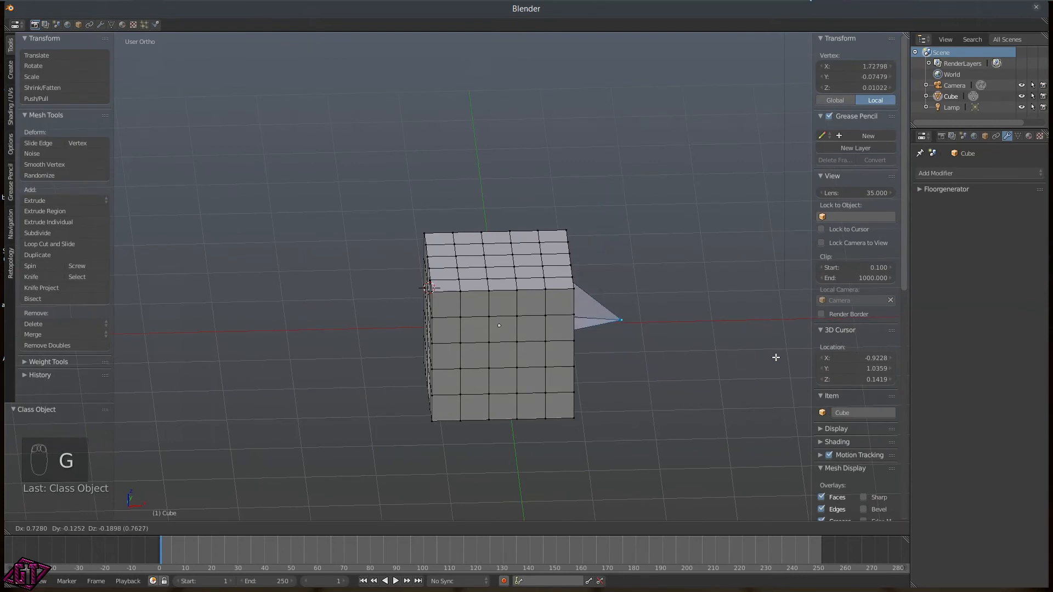
{"action": "key", "text": "x"}
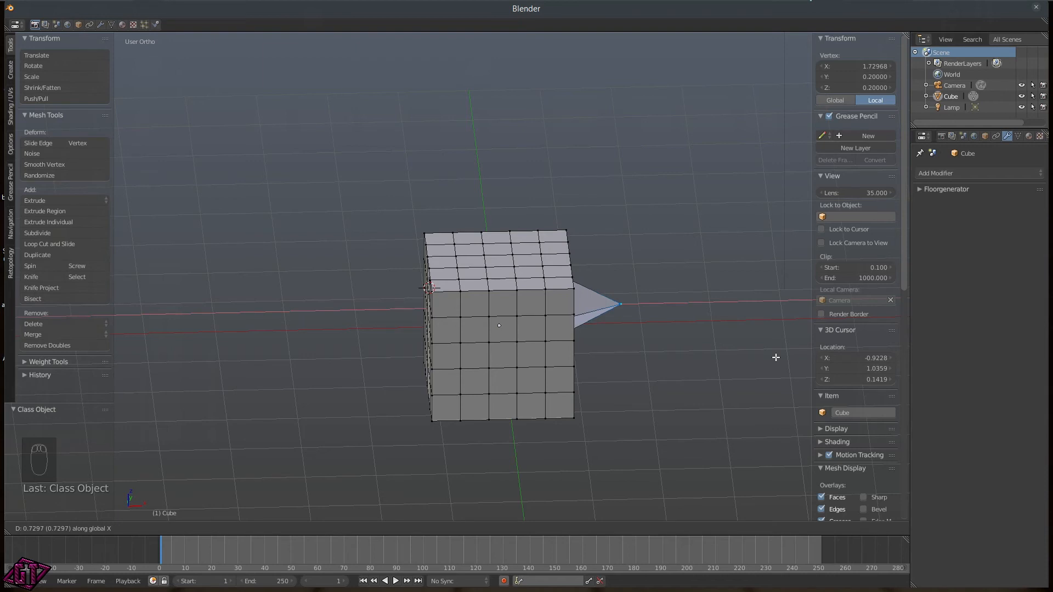
{"action": "key", "text": "y"}
{"action": "key", "text": "z"}
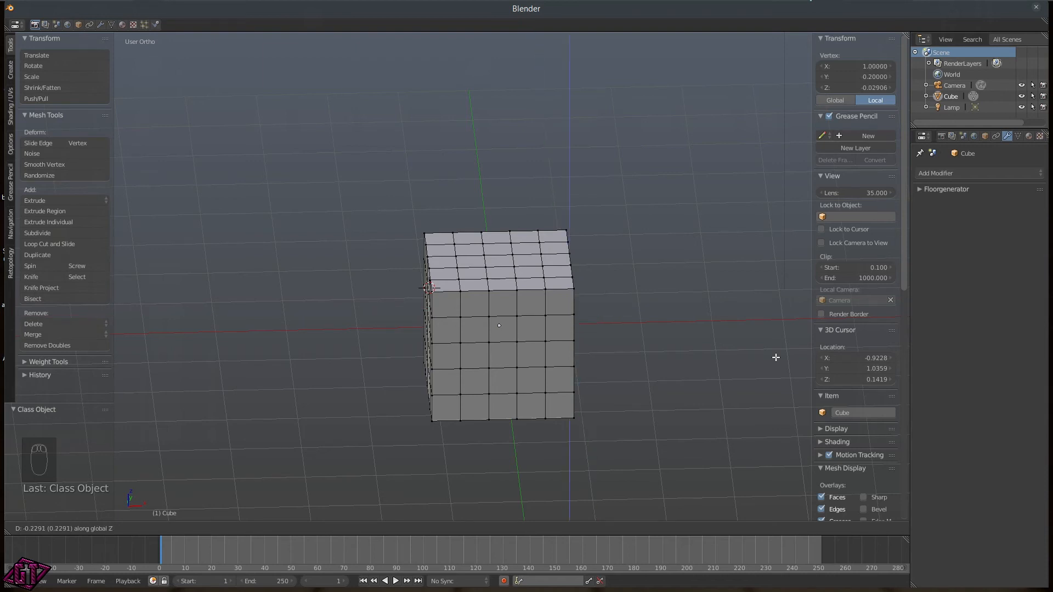
{"action": "right_click", "coordinate": [770, 274]}
{"action": "middle_click_drag", "start_coordinate": [640, 278], "coordinate": [475, 285]}
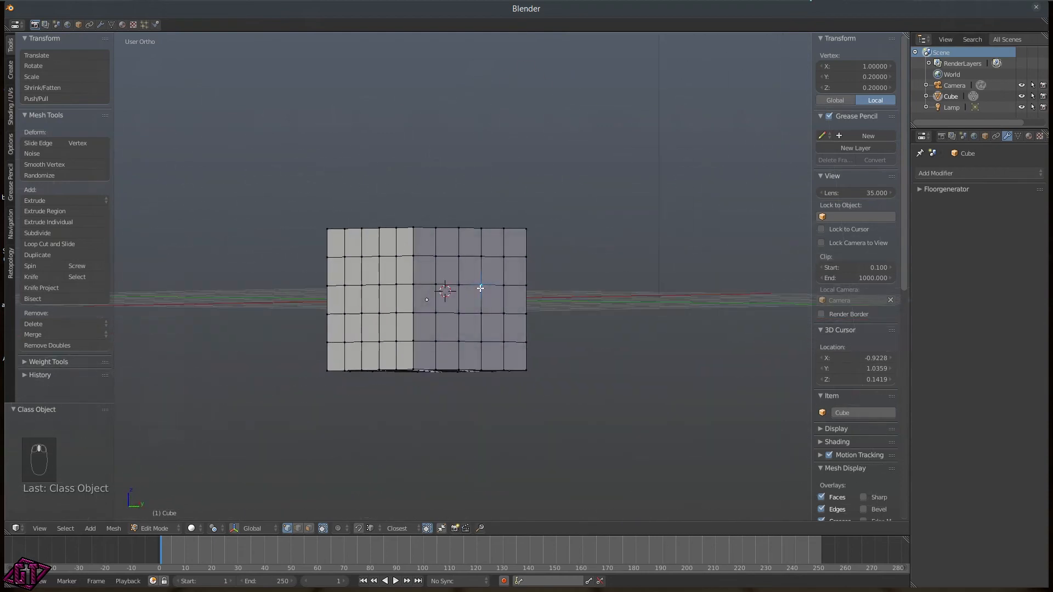
{"action": "scroll", "coordinate": [482, 287], "scroll_direction": "up", "scroll_amount": 10}
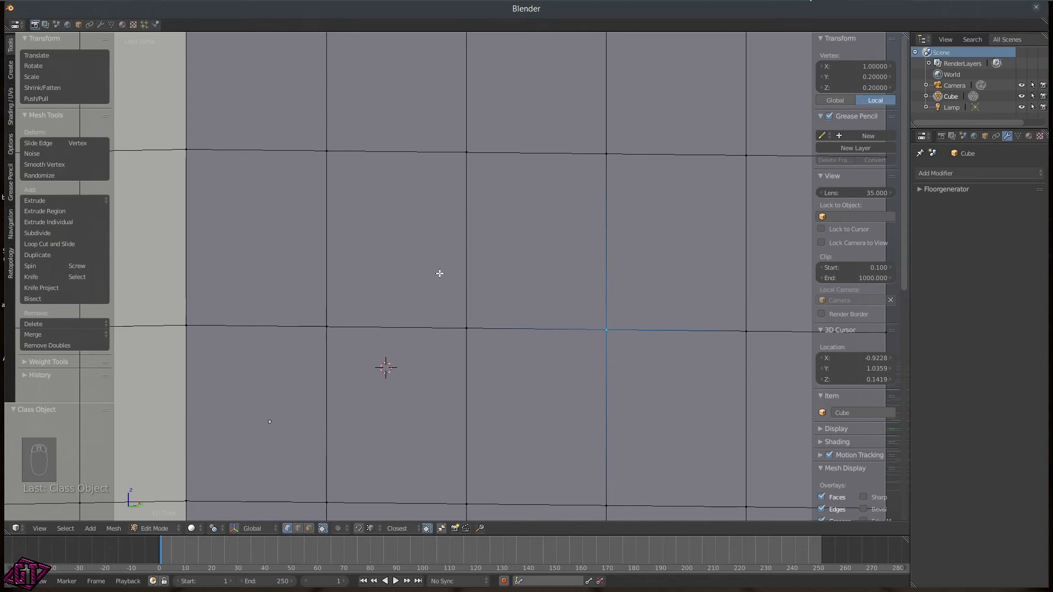
- Turn the transform manipulator back on for the selected vertex with the manipulator pie menu
{"action": "scroll", "coordinate": [611, 341], "scroll_direction": "up", "scroll_amount": 4}
{"action": "scroll", "coordinate": [612, 339], "scroll_direction": "down", "scroll_amount": 1}
{"action": "key", "text": "ctrl+space"}
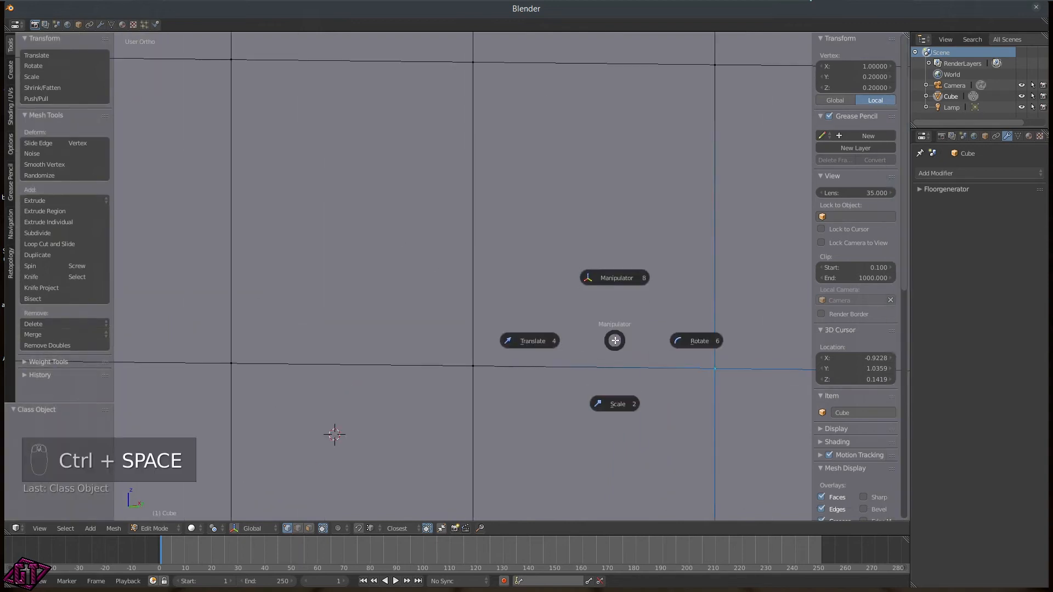
{"action": "left_click", "coordinate": [608, 274]}
{"action": "scroll", "coordinate": [710, 387], "scroll_direction": "up", "scroll_amount": 1}
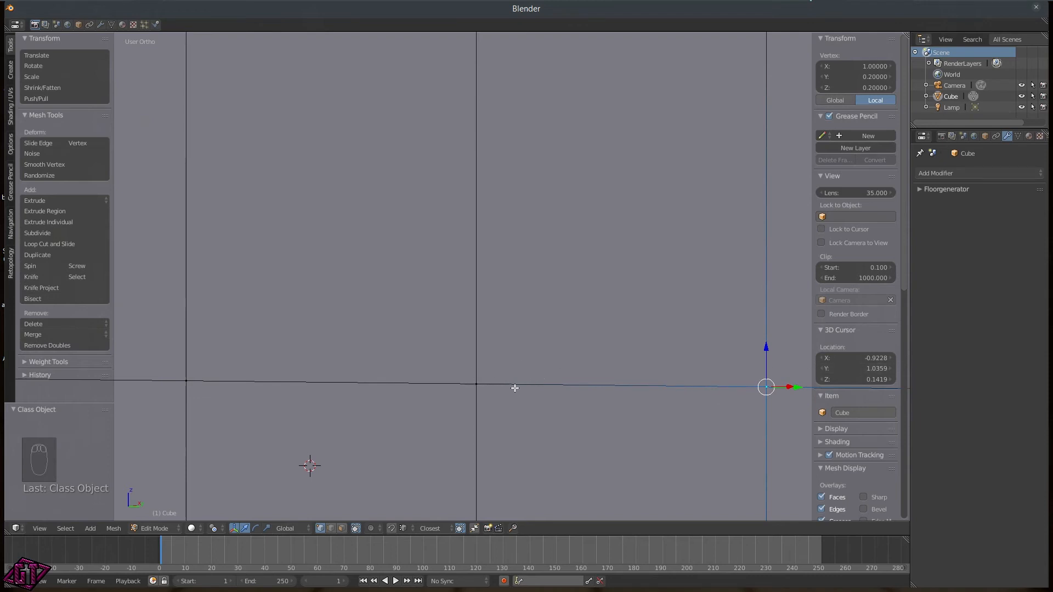
- Add the neighbouring vertex on the same horizontal edge to the selection and turn the manipulator off with its pie menu
{"action": "right_click", "coordinate": [481, 386], "text": "shift"}
{"action": "scroll", "coordinate": [536, 362], "scroll_direction": "down", "scroll_amount": 3}
{"action": "middle_click_drag", "start_coordinate": [549, 388], "coordinate": [468, 279], "text": "shift"}
{"action": "scroll", "coordinate": [410, 228], "scroll_direction": "up", "scroll_amount": 5}
{"action": "scroll", "coordinate": [332, 170], "scroll_direction": "down", "scroll_amount": 1}
{"action": "scroll", "coordinate": [332, 169], "scroll_direction": "down", "scroll_amount": 2}
{"action": "key", "text": "ctrl+space"}
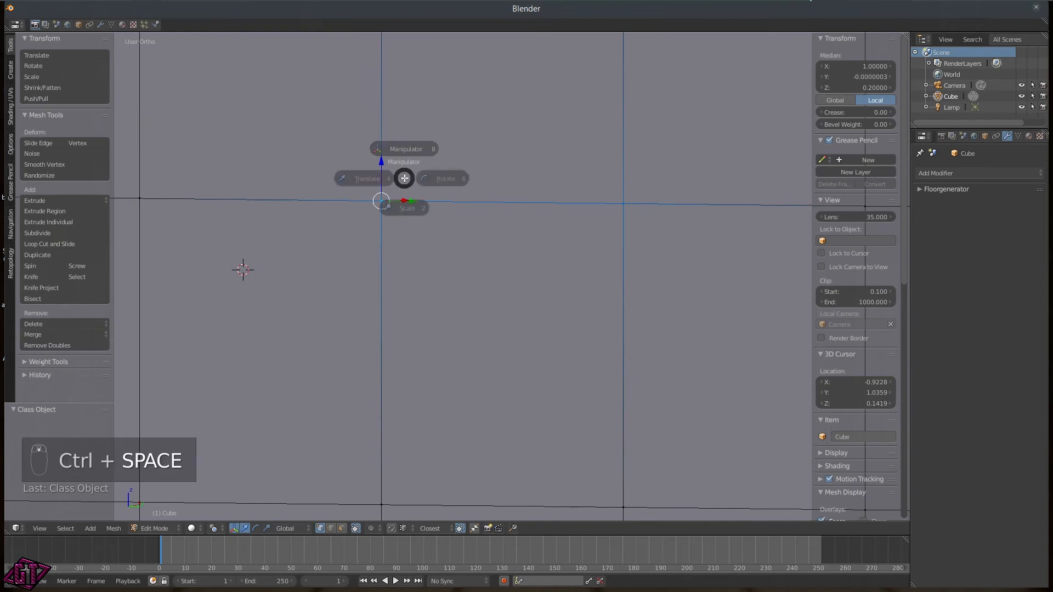
{"action": "left_click", "coordinate": [416, 110]}
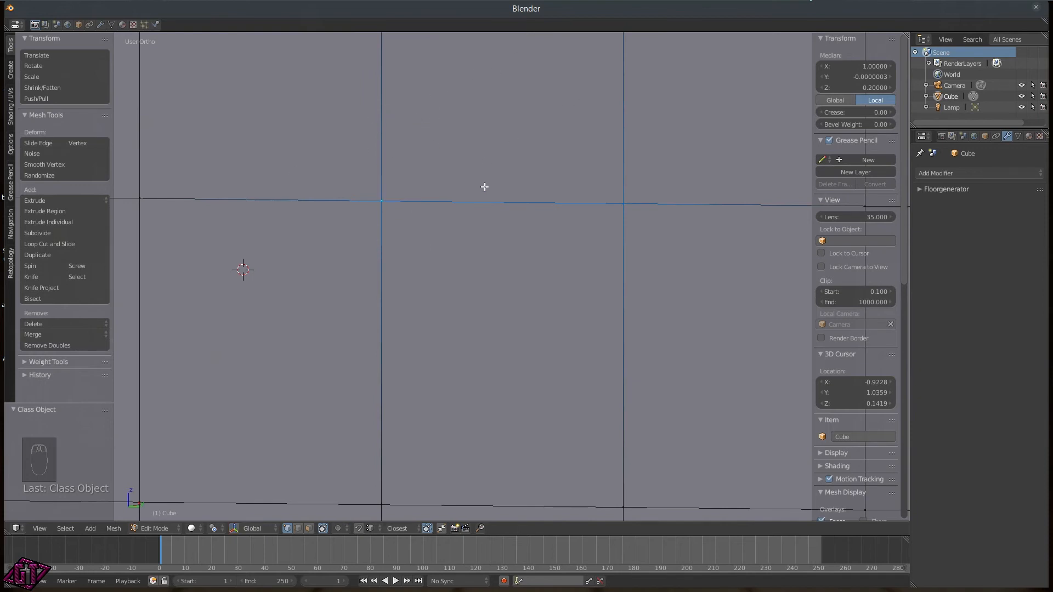
- Switch the manipulator to Rotate, Scale and finally Translate using the manipulator pie menu
{"action": "key", "text": "ctrl+space"}
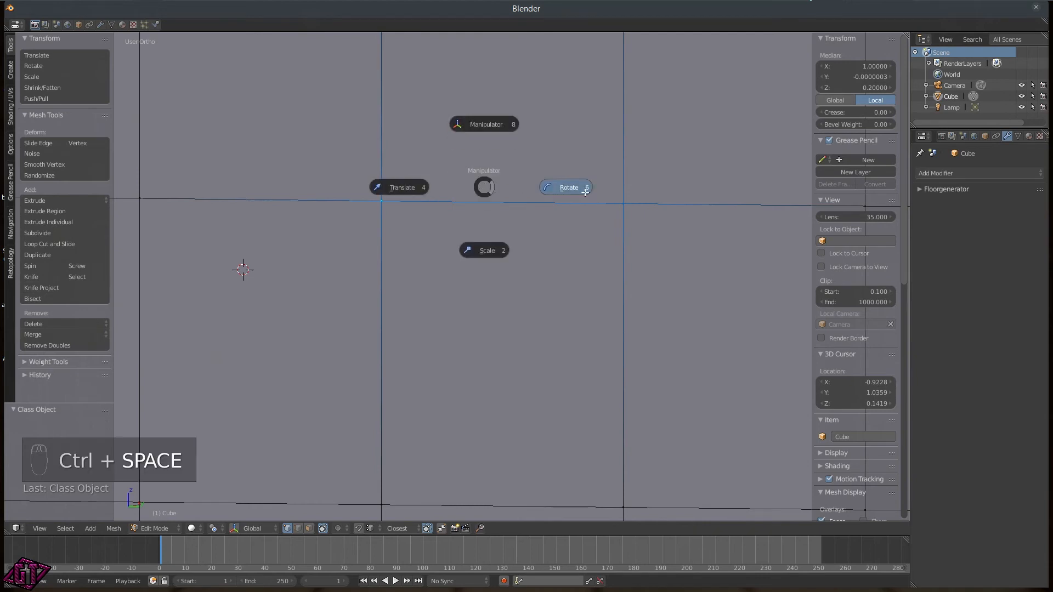
{"action": "left_click", "coordinate": [570, 186]}
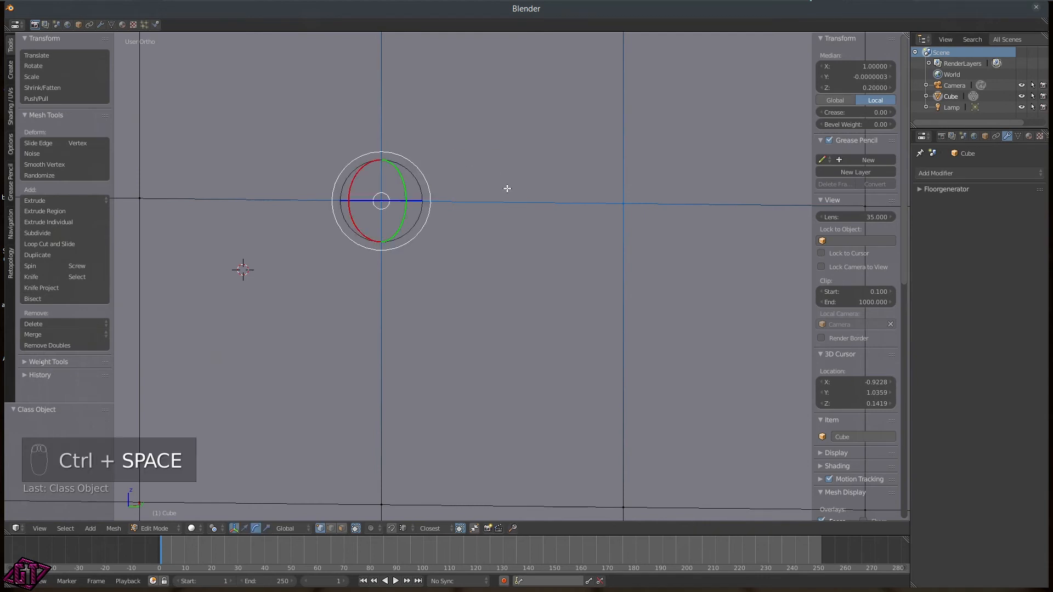
{"action": "key", "text": "ctrl+space"}
{"action": "left_click", "coordinate": [511, 259]}
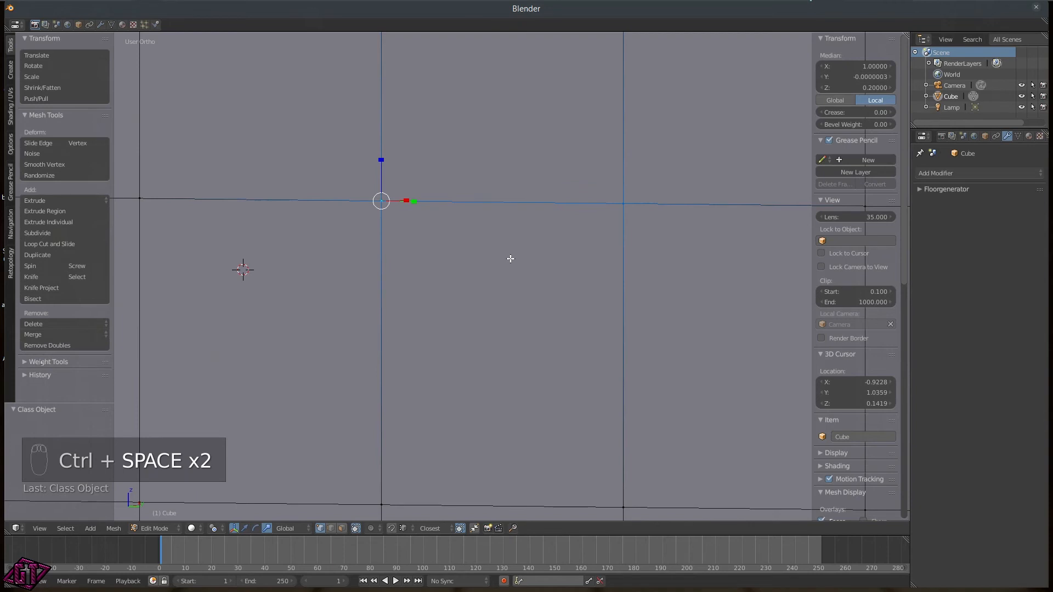
{"action": "key", "text": "ctrl+space"}
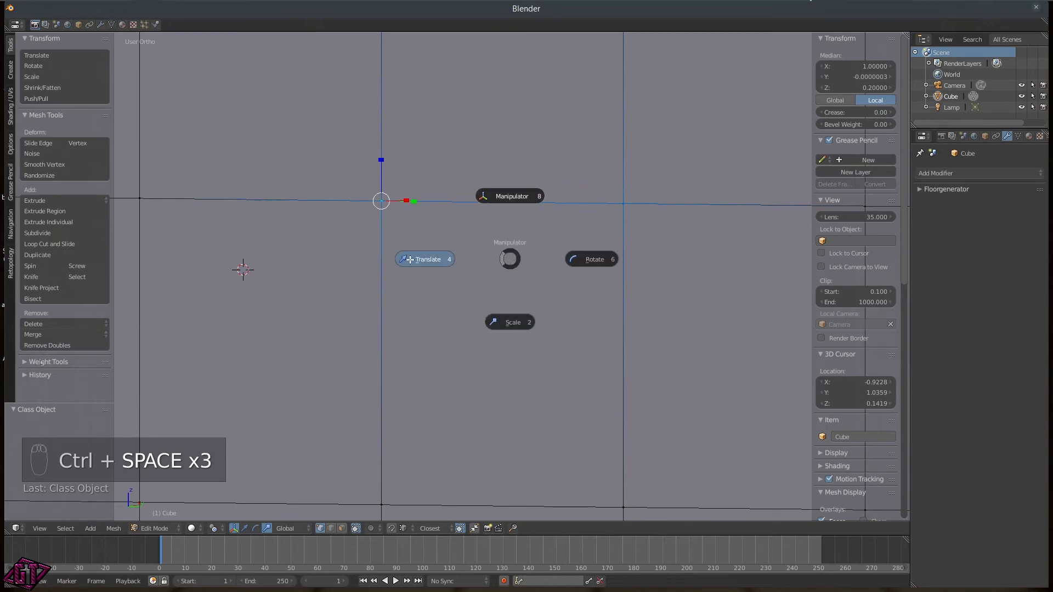
{"action": "left_click", "coordinate": [417, 258]}
{"action": "middle_click_drag", "start_coordinate": [358, 213], "coordinate": [370, 177]}
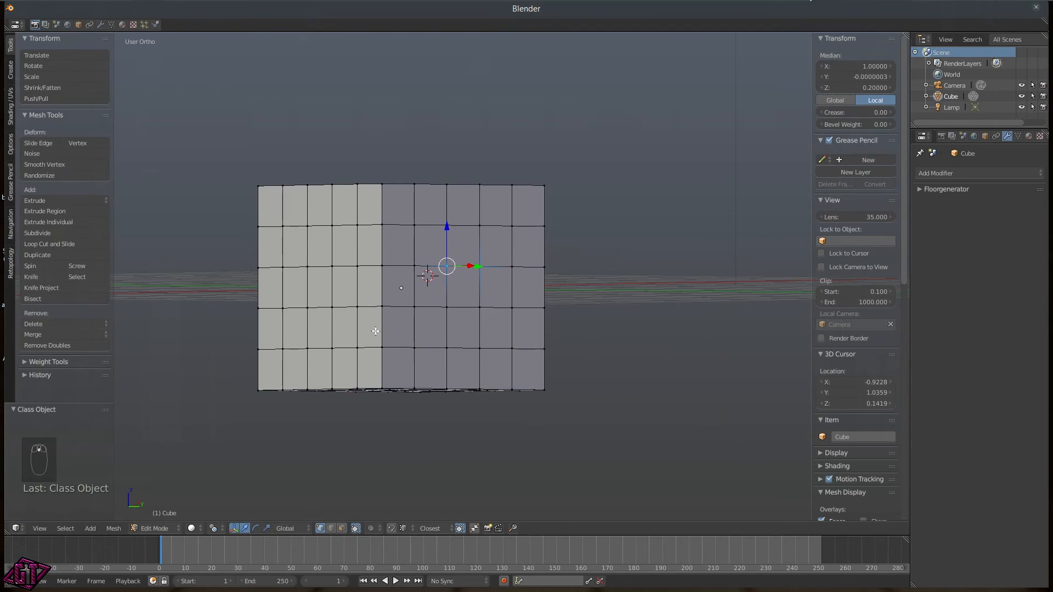
- Return the cube to Object Mode and set the front view with the view pie menu
{"action": "key", "text": "Tab"}
{"action": "middle_click_drag", "start_coordinate": [359, 175], "coordinate": [403, 234]}
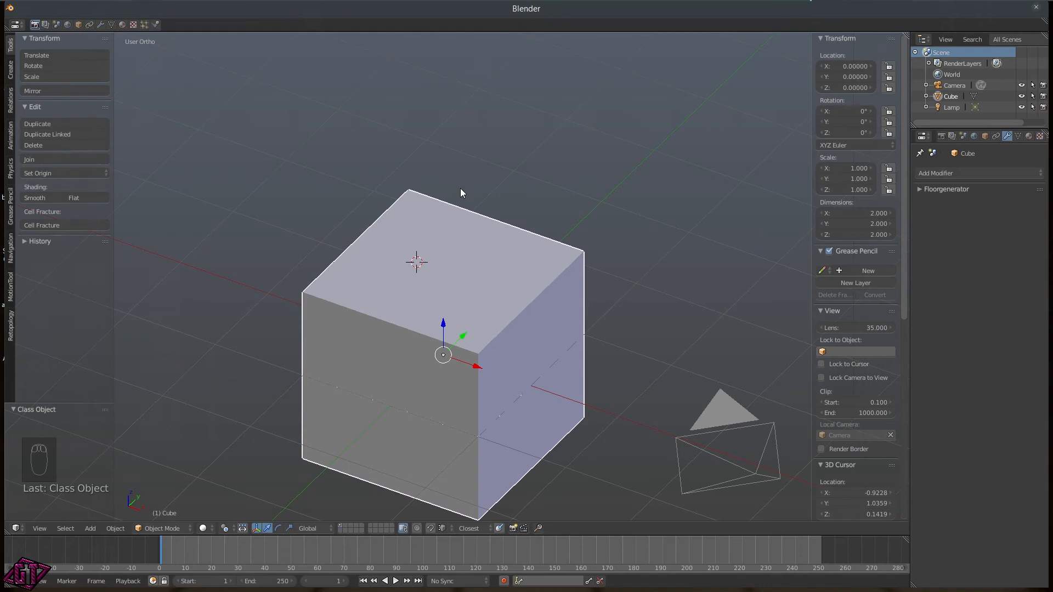
{"action": "scroll", "coordinate": [494, 175], "scroll_direction": "down", "scroll_amount": 4}
{"action": "middle_click_drag", "start_coordinate": [522, 204], "coordinate": [429, 263]}
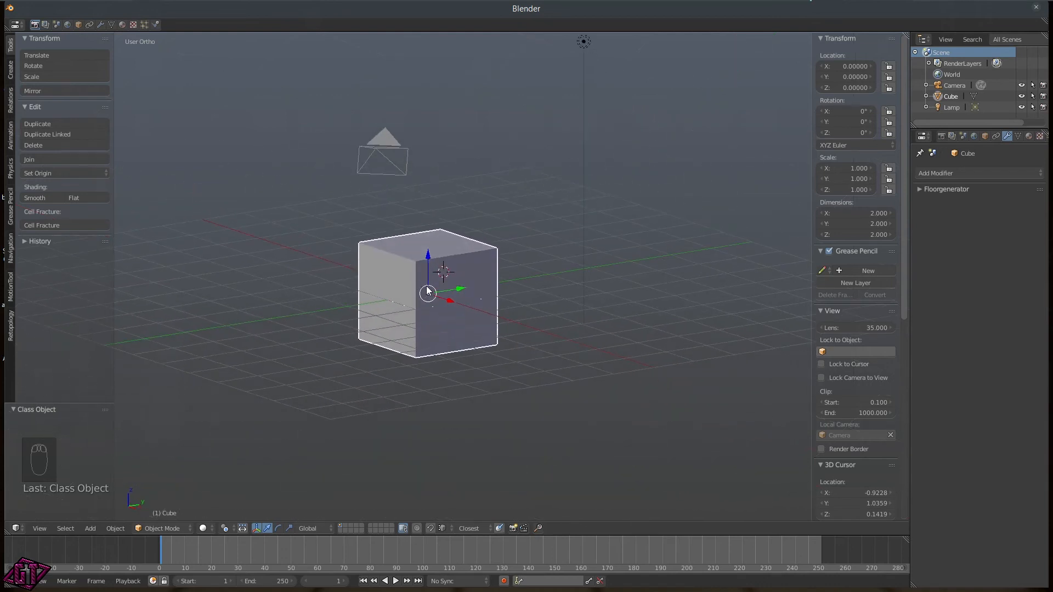
{"action": "middle_click_drag", "start_coordinate": [525, 310], "coordinate": [439, 301]}
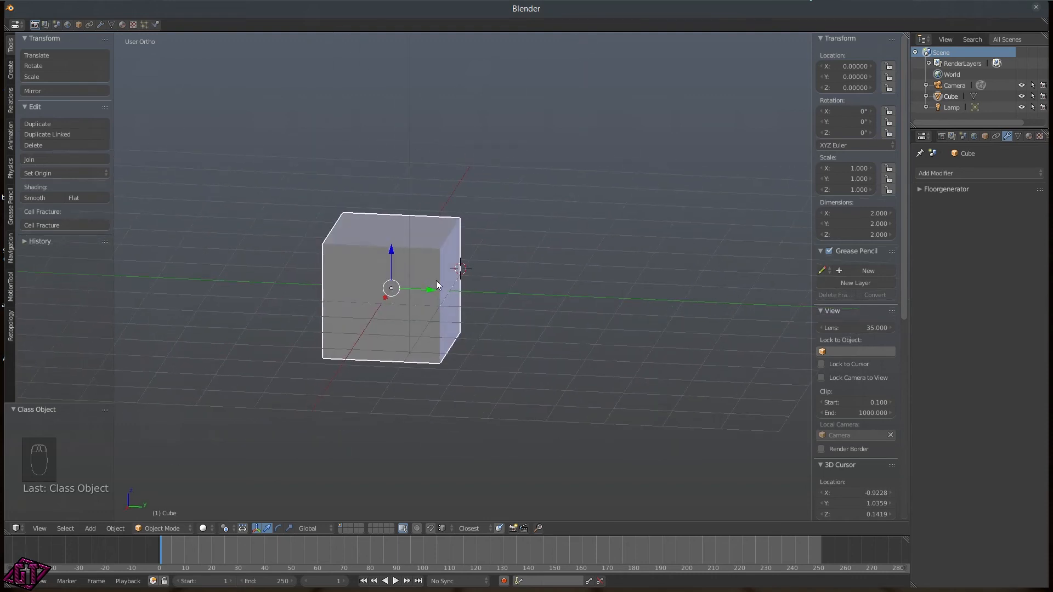
{"action": "key", "text": "KP_1"}
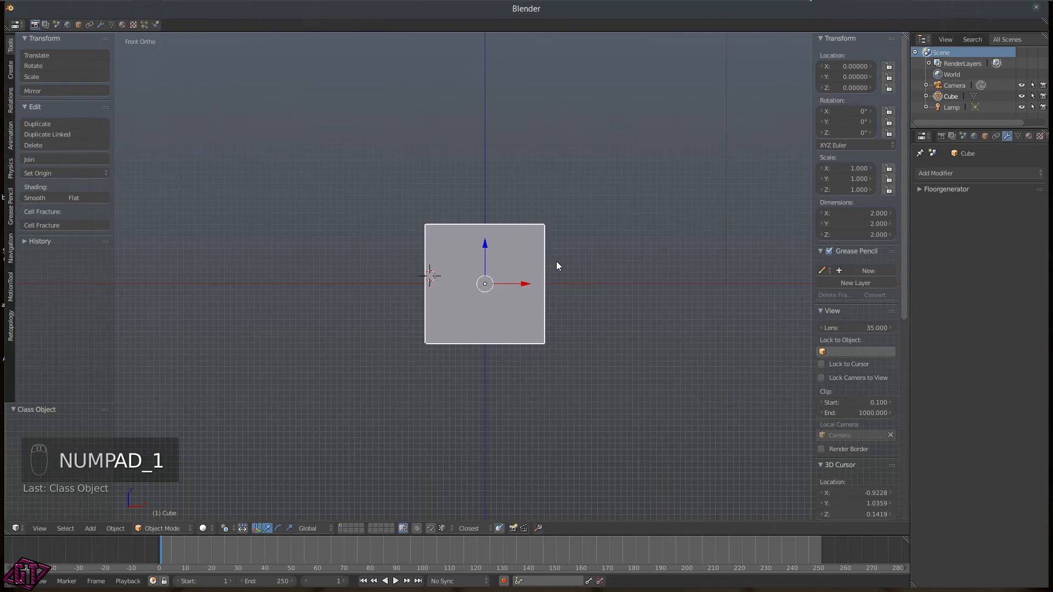
{"action": "key", "text": "q"}
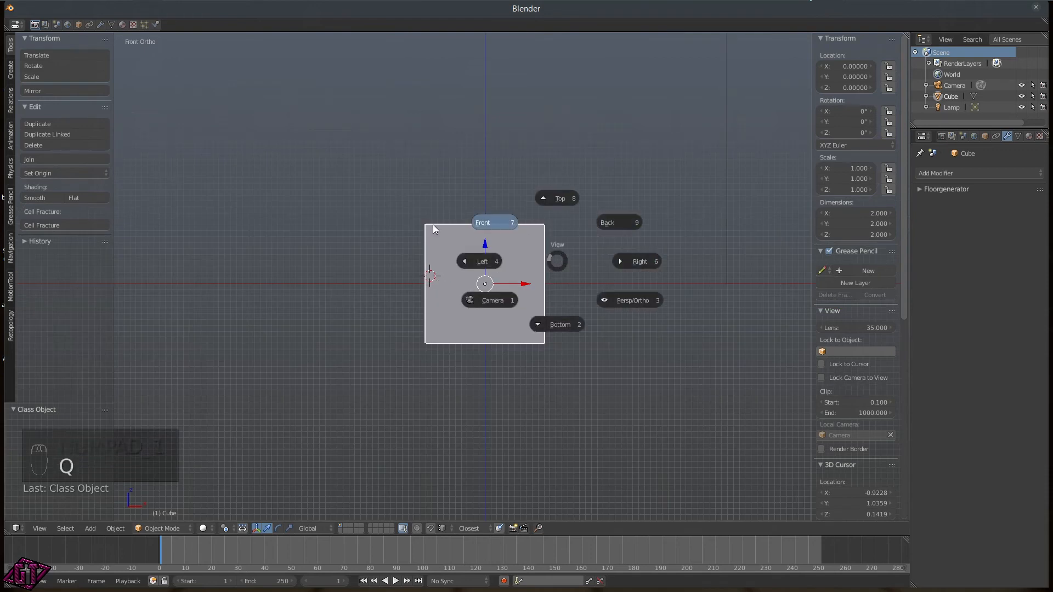
{"action": "left_click", "coordinate": [489, 226]}
{"action": "middle_click_drag", "start_coordinate": [549, 289], "coordinate": [416, 301], "text": "shift"}
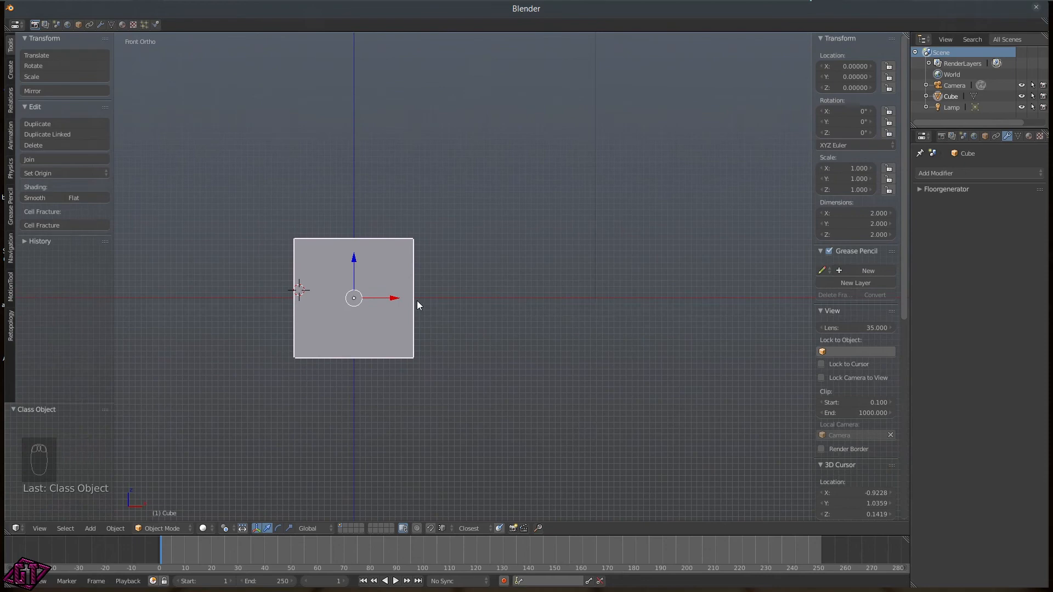
- Raise the cube's whole mesh by 1 unit along Z in Edit Mode and return to Object Mode
{"action": "key", "text": "Tab"}
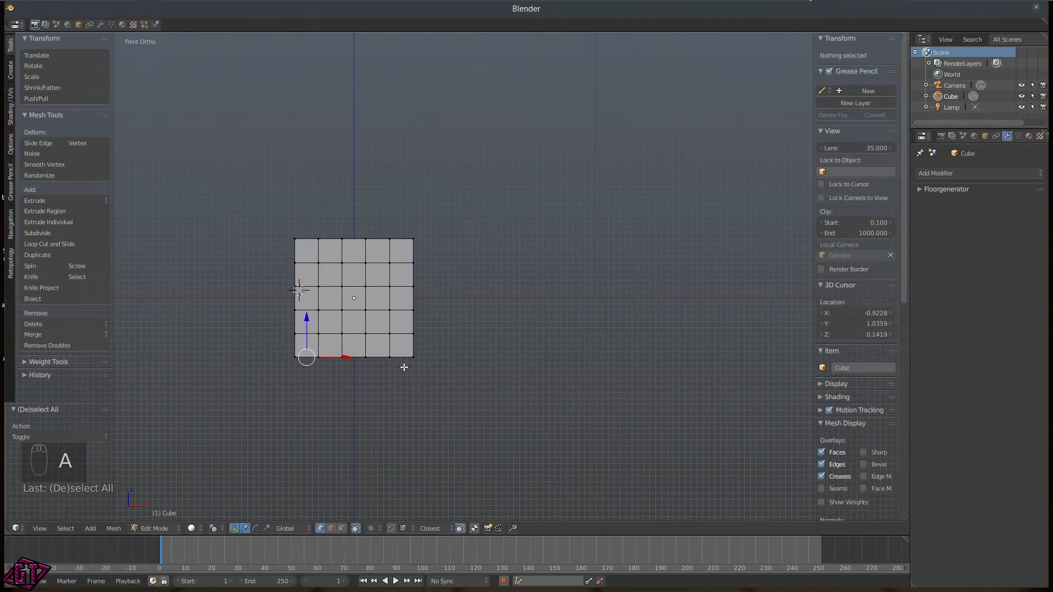
{"action": "key", "text": "a"}
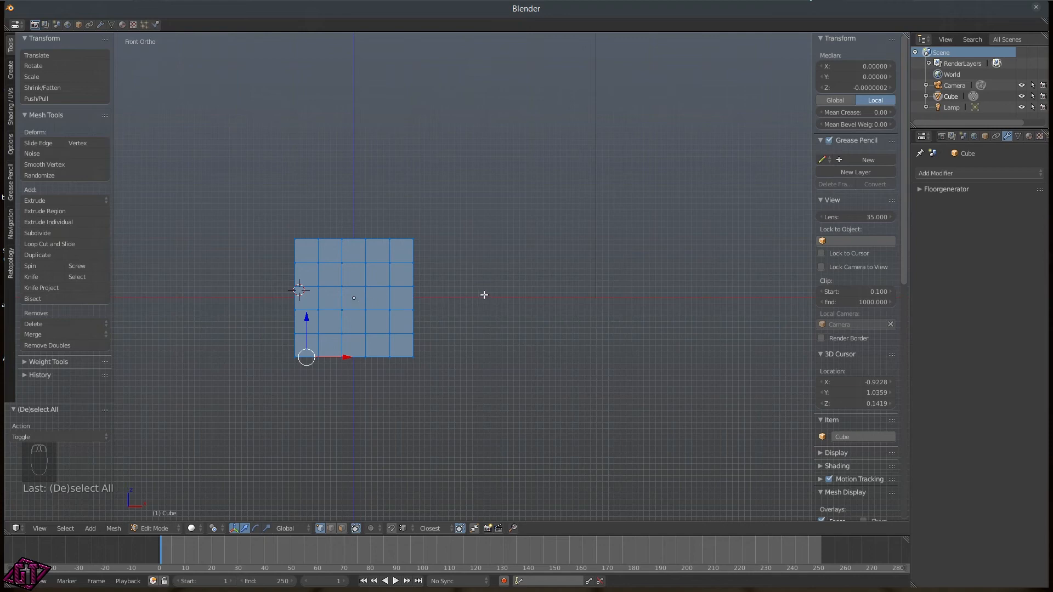
{"action": "key", "text": "g"}
{"action": "key", "text": "z"}
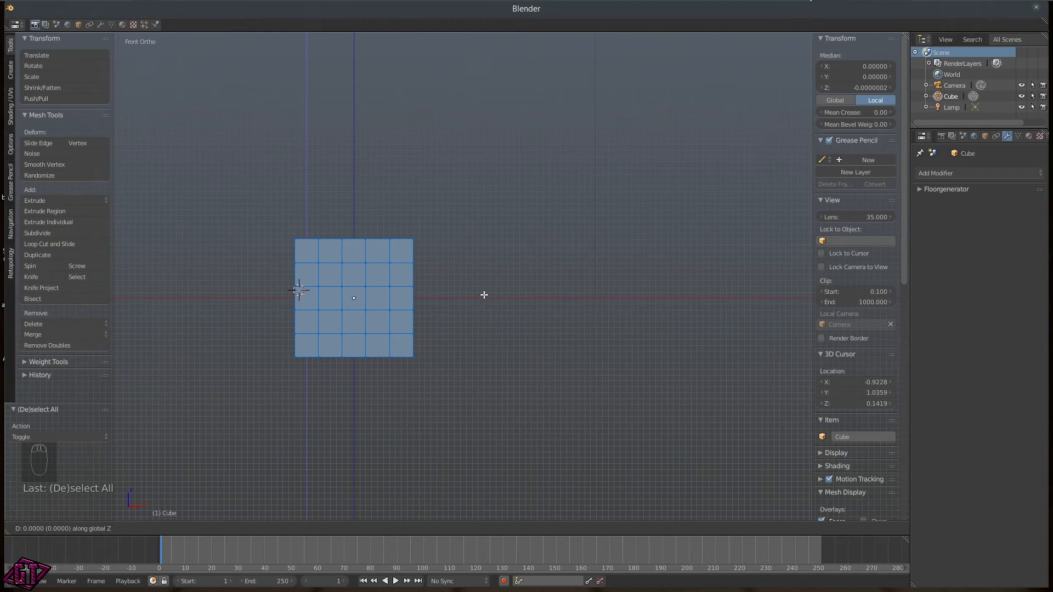
{"action": "type", "text": "1"}
{"action": "key", "text": "Return"}
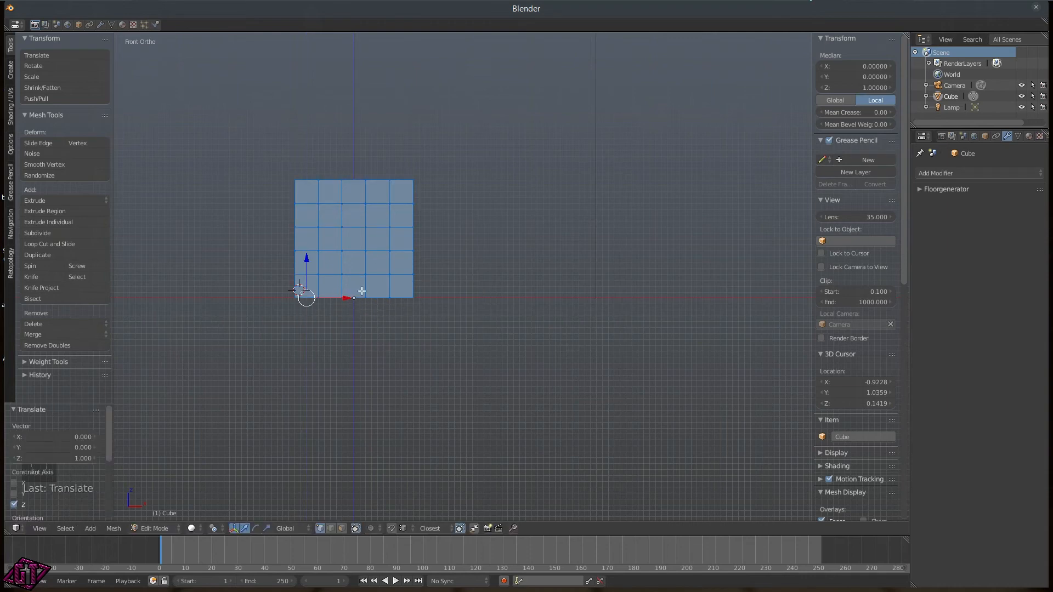
{"action": "key", "text": "Tab"}
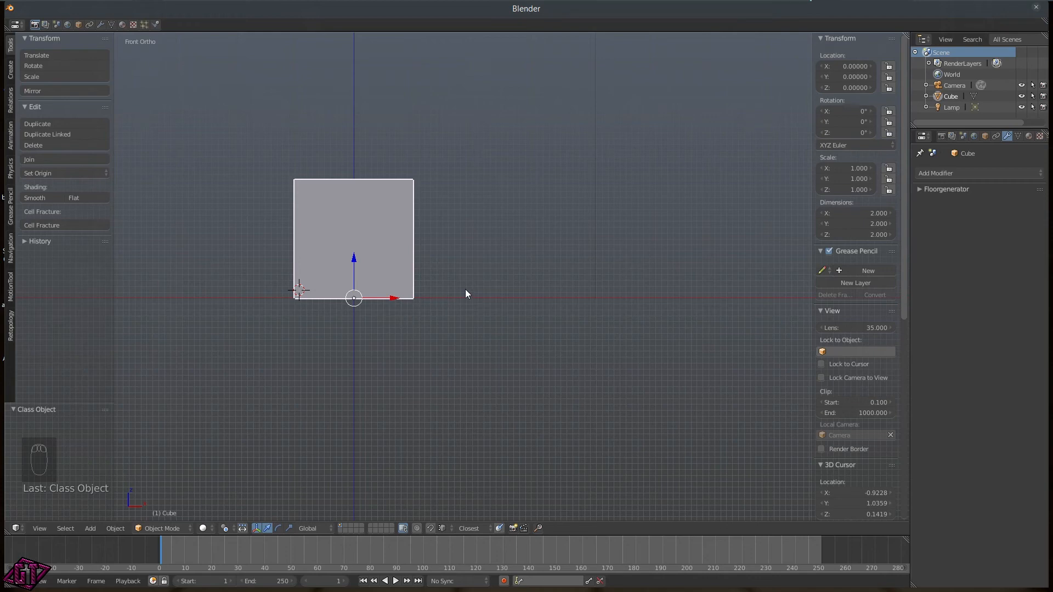
- Insert a LocRotScale keyframe for the cube at frame 1 and advance the timeline to frame 15
{"action": "key", "text": "i"}
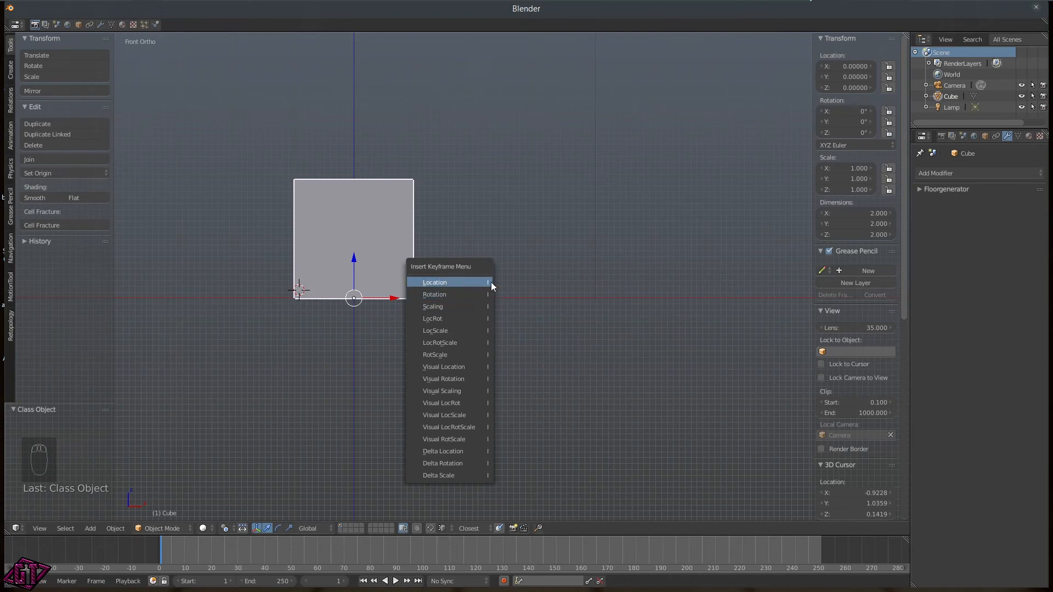
{"action": "left_click", "coordinate": [456, 344]}
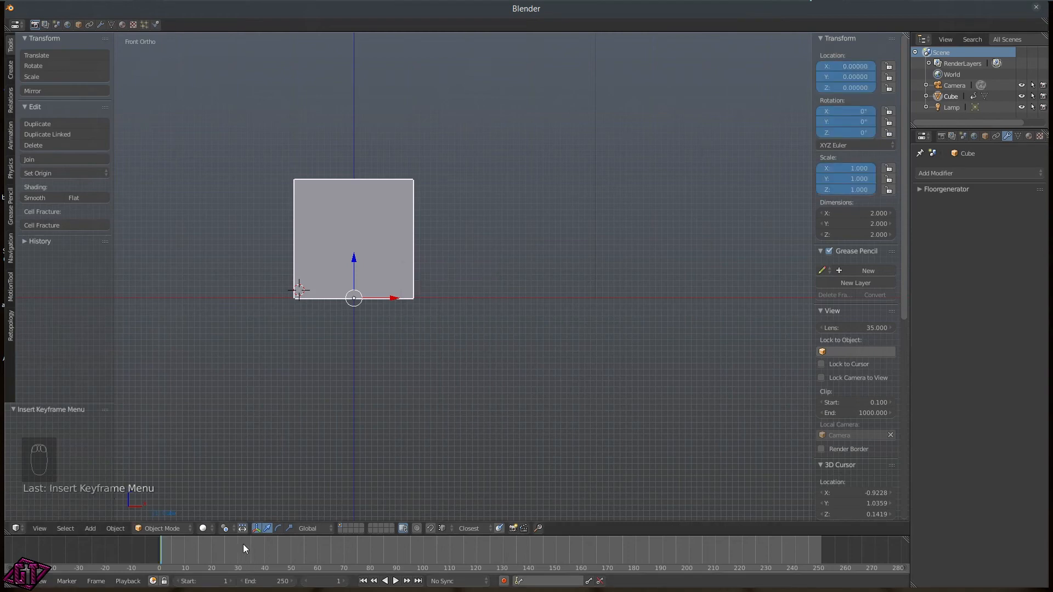
{"action": "left_click", "coordinate": [197, 549]}
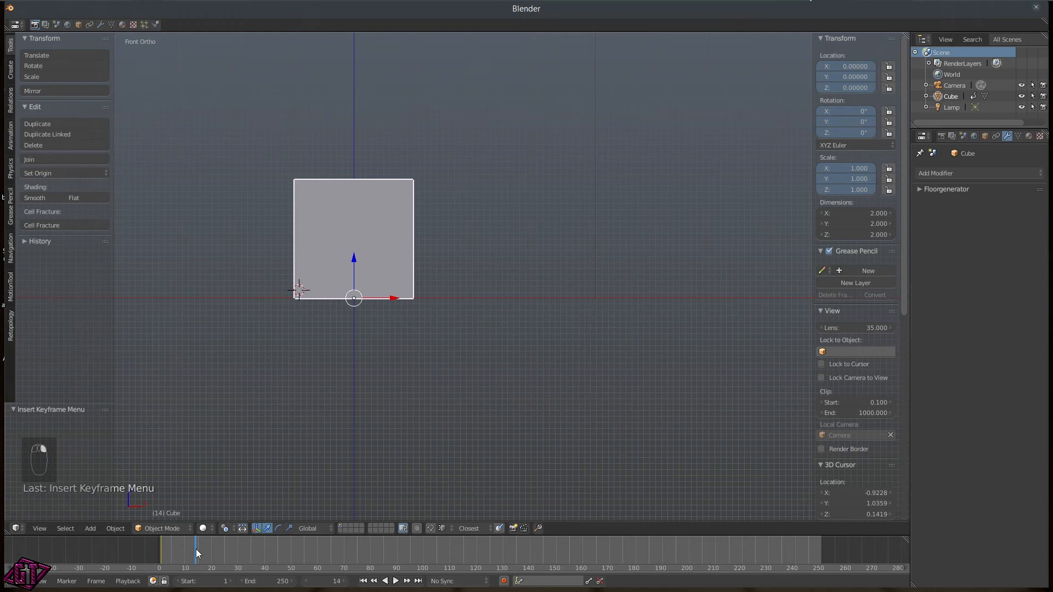
{"action": "left_click", "coordinate": [330, 580]}
{"action": "key", "text": "Return"}
{"action": "left_click", "coordinate": [331, 580]}
{"action": "key", "text": "Return"}
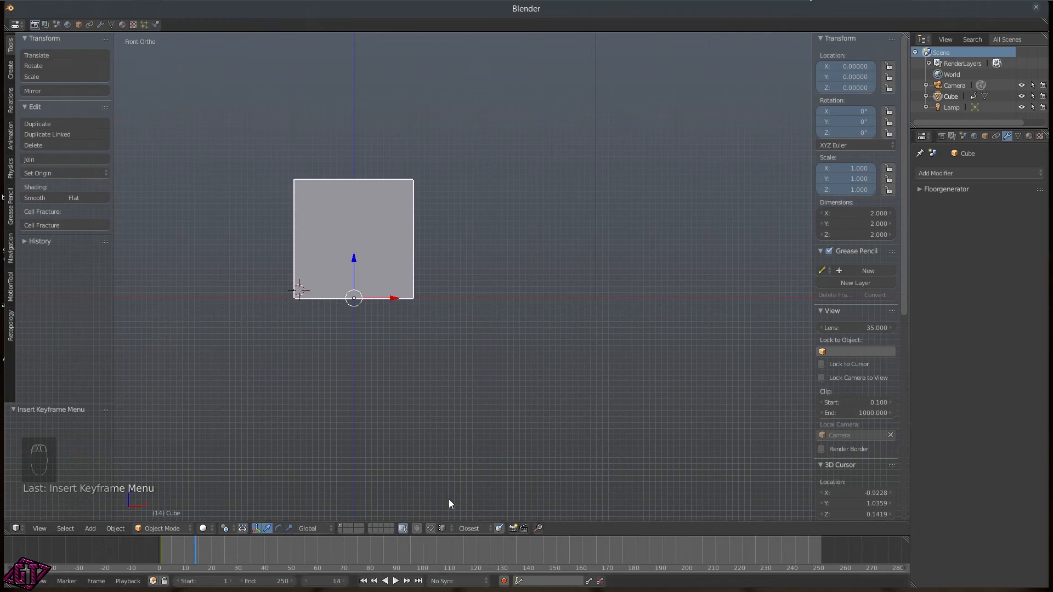
{"action": "left_click", "coordinate": [344, 581]}
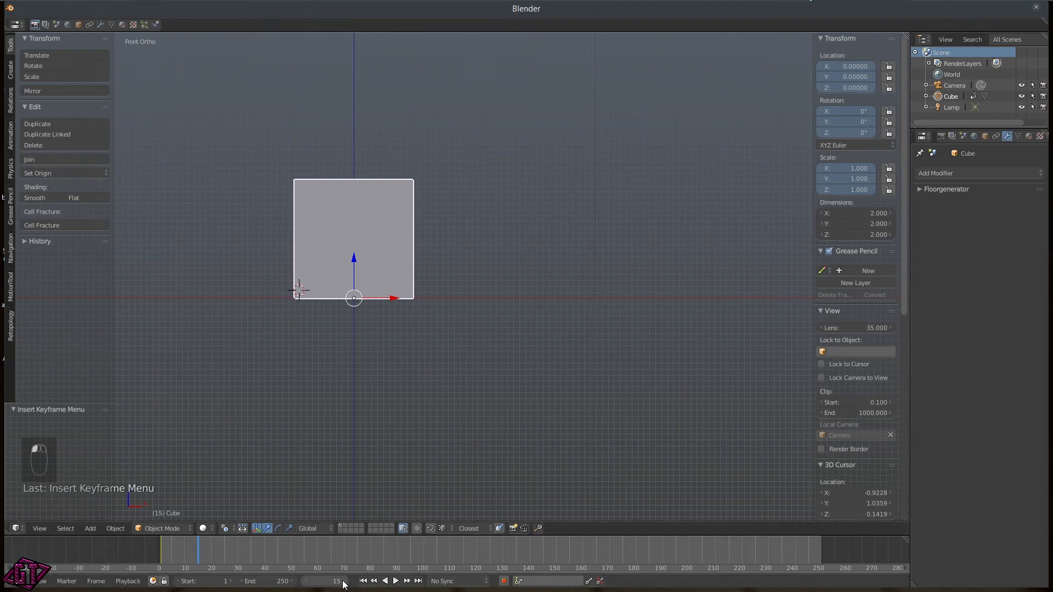
- Move the cube about 5.73 units along X and insert a LocRotScale keyframe at frame 15
{"action": "left_click", "coordinate": [393, 297]}
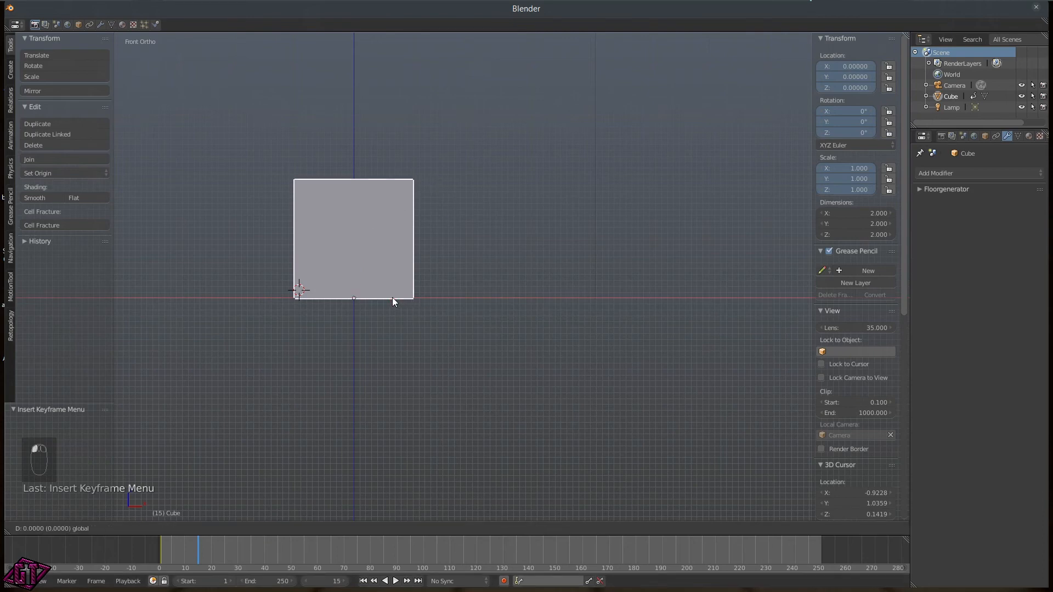
{"action": "left_click_drag", "start_coordinate": [393, 298], "coordinate": [730, 320]}
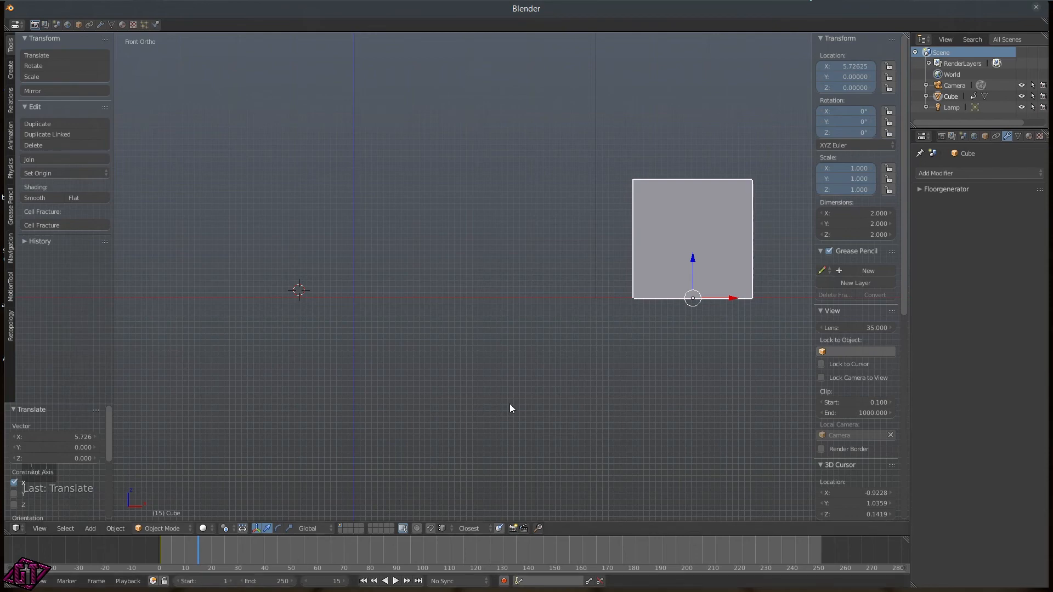
{"action": "key", "text": "i"}
{"action": "left_click", "coordinate": [524, 343]}
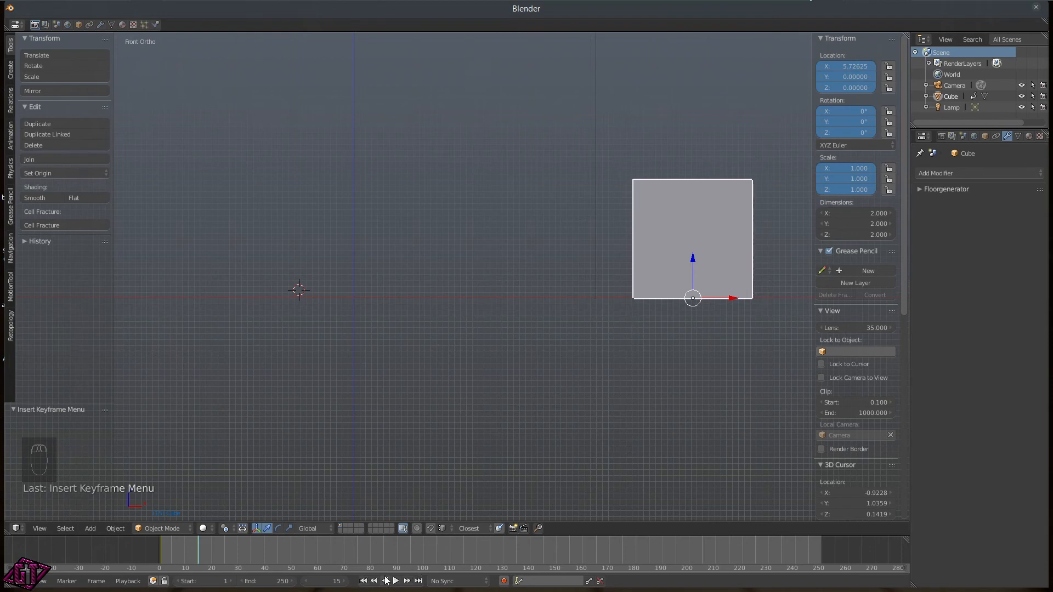
- Play the cube's animation from the first frame, stop it and return to the start
{"action": "left_click", "coordinate": [363, 581]}
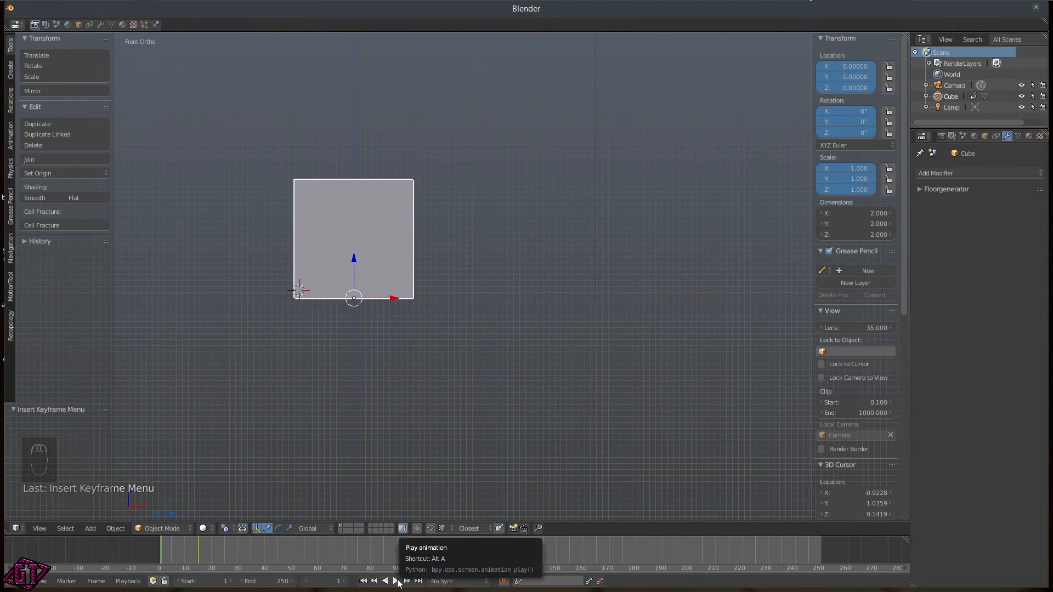
{"action": "left_click", "coordinate": [397, 581]}
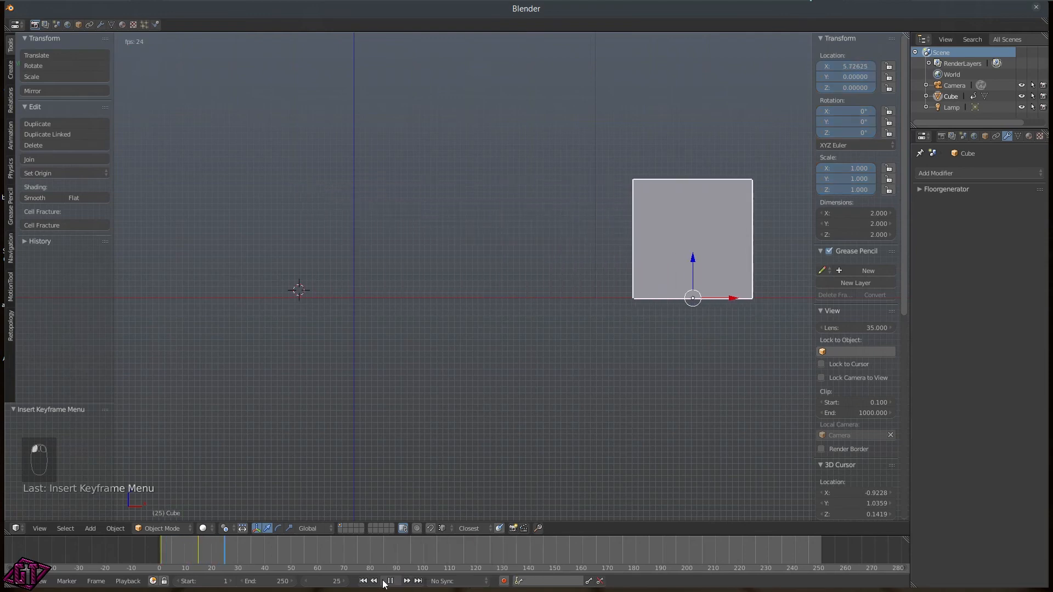
{"action": "left_click", "coordinate": [390, 581]}
{"action": "left_click", "coordinate": [363, 581]}
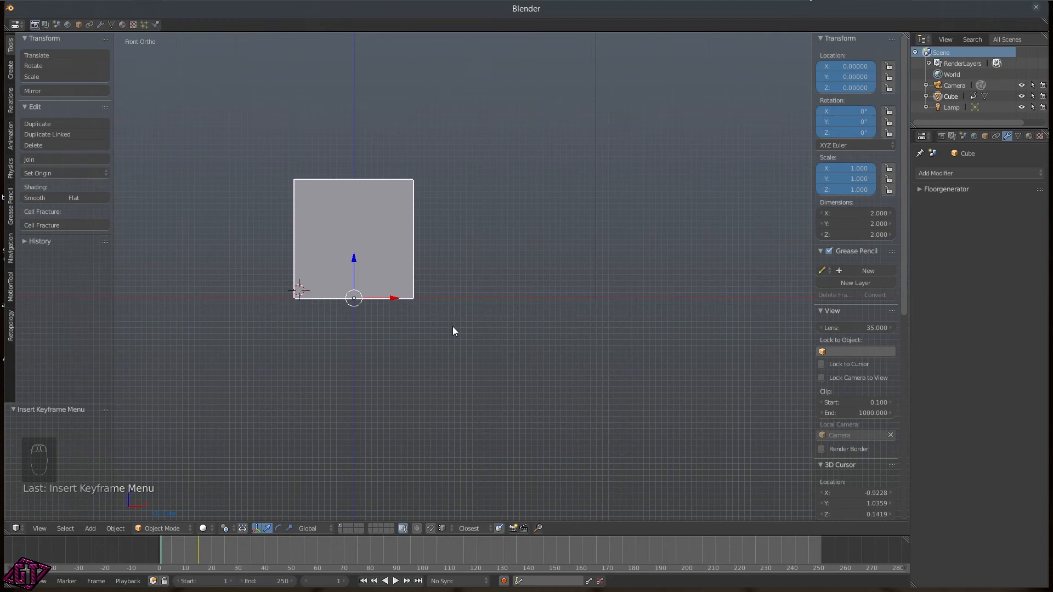
- Bring up the animation pie menu, examine its Animation submenu of keyframe commands and close it without choosing an option
{"action": "key", "text": "alt+a"}
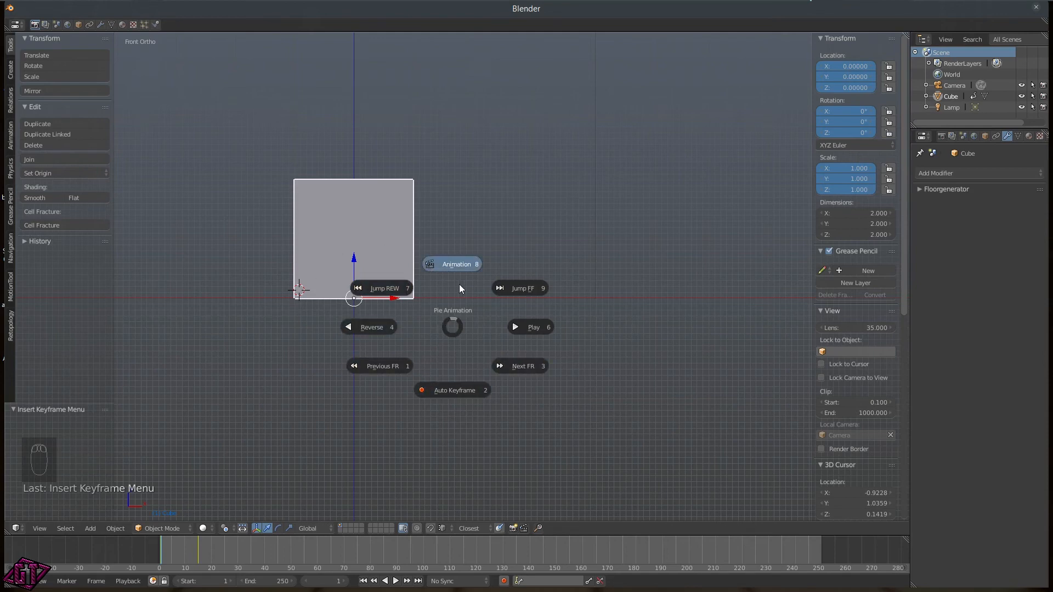
{"action": "mouse_move", "coordinate": [459, 264]}
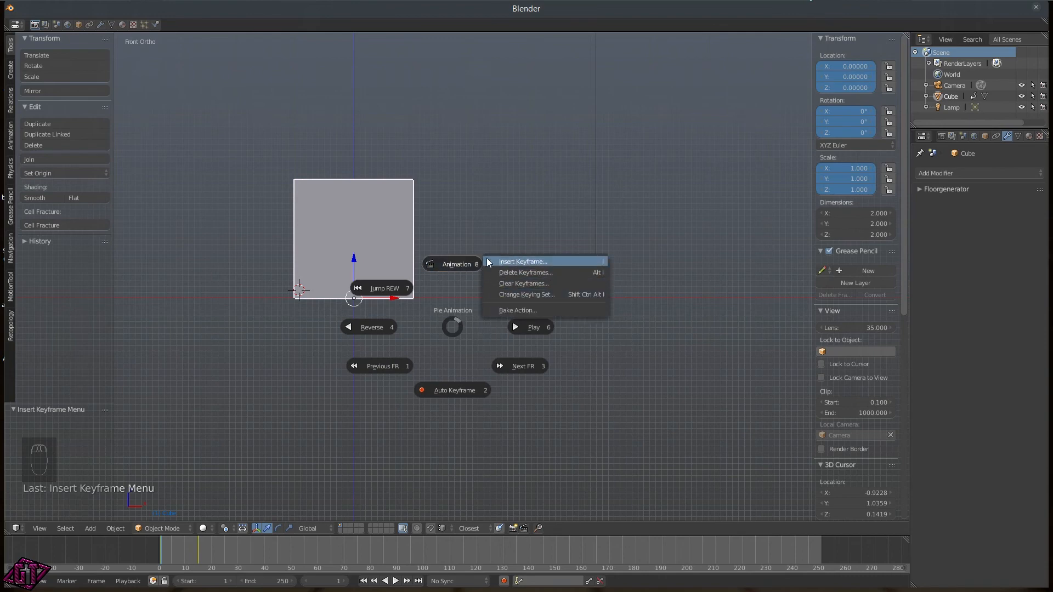
{"action": "left_click", "coordinate": [454, 323]}
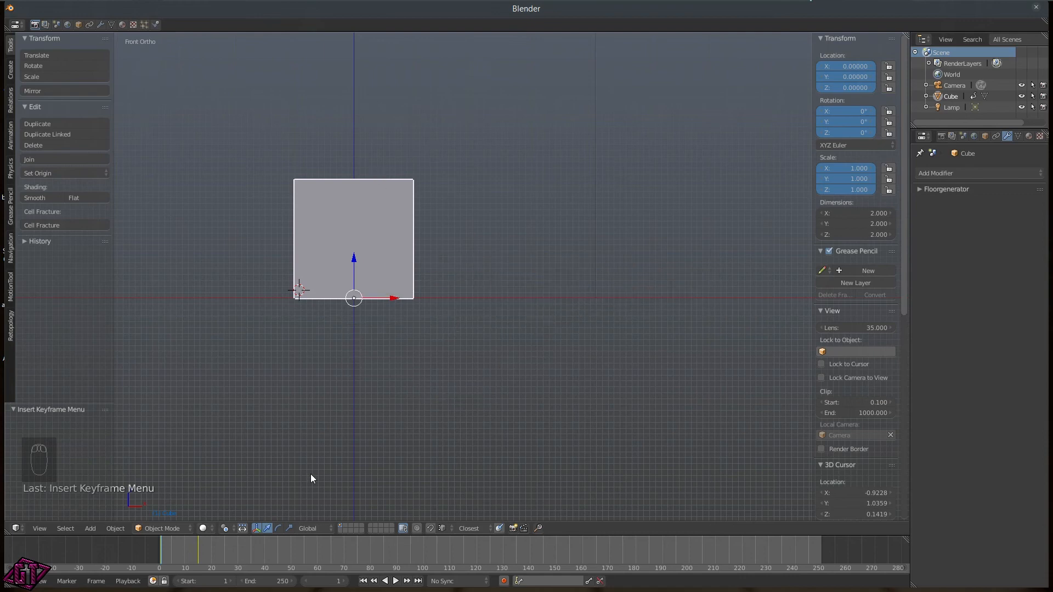
- Preview the cube's animation with the timeline playback controls, stop it and rewind to frame 1
{"action": "left_click", "coordinate": [396, 583]}
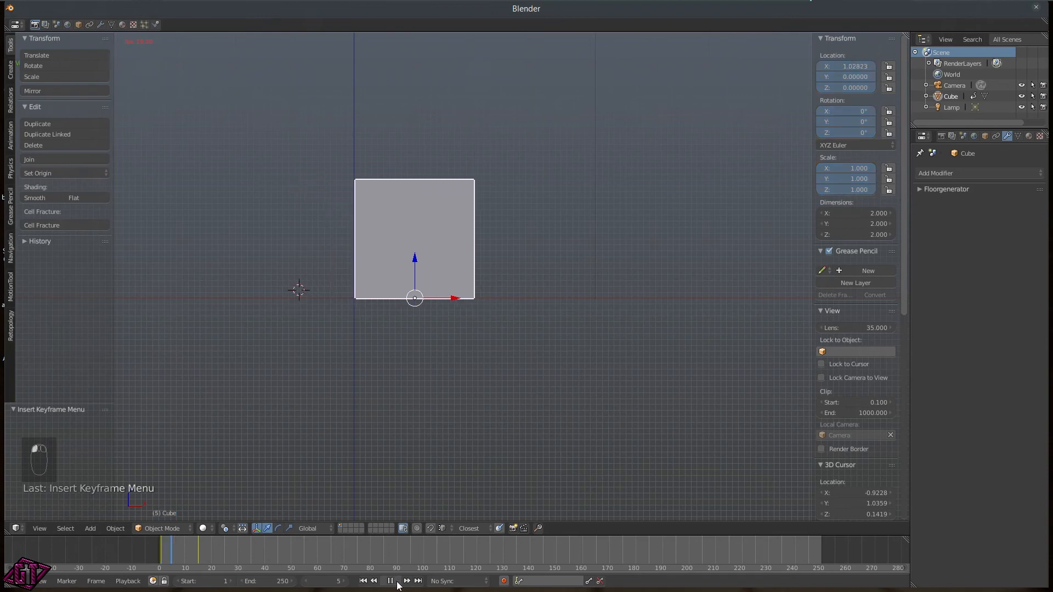
{"action": "key", "text": "space"}
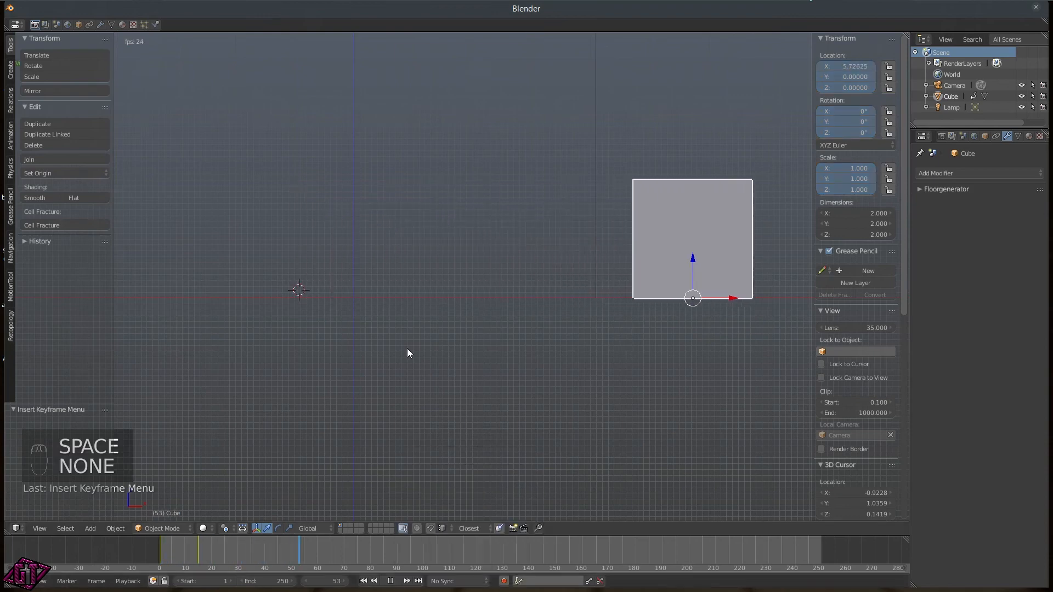
{"action": "key", "text": "alt+a"}
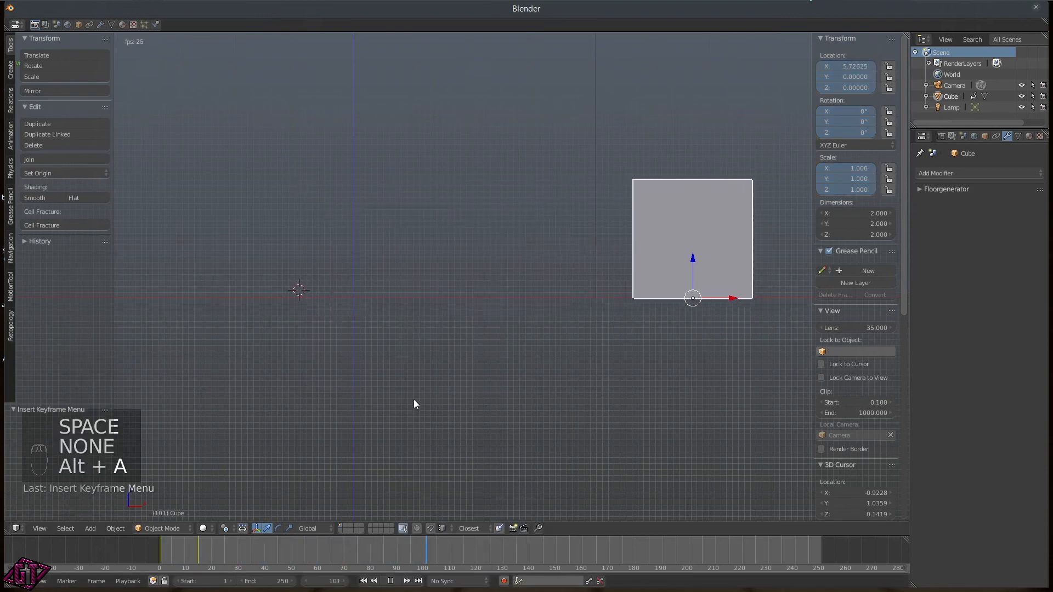
{"action": "left_click", "coordinate": [390, 581]}
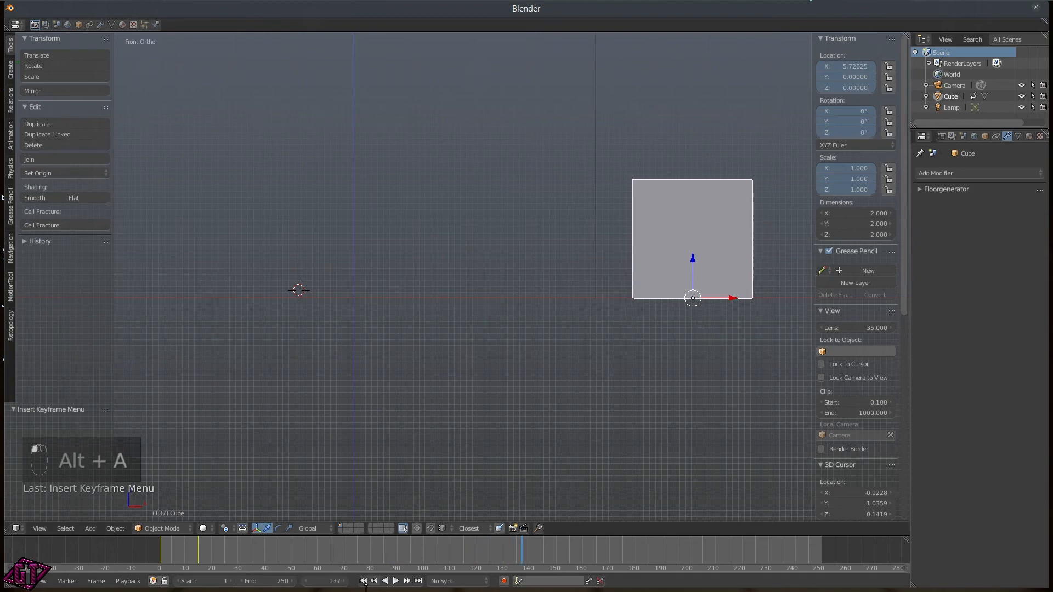
{"action": "left_click", "coordinate": [363, 581]}
- Play the cube's animation through the animation pie menu and stop it the same way
{"action": "key", "text": "alt+a"}
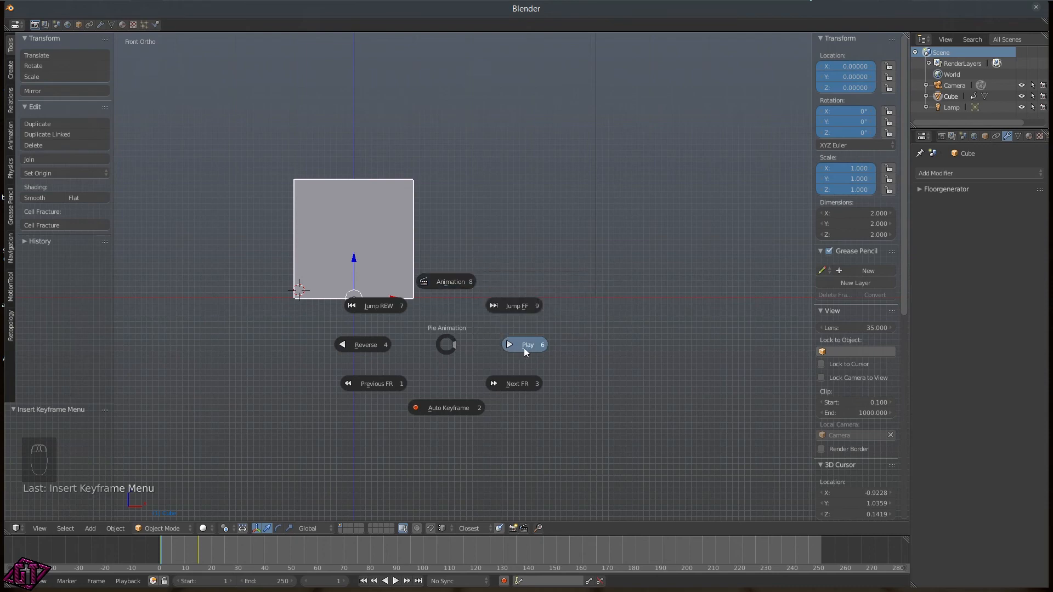
{"action": "left_click", "coordinate": [450, 344]}
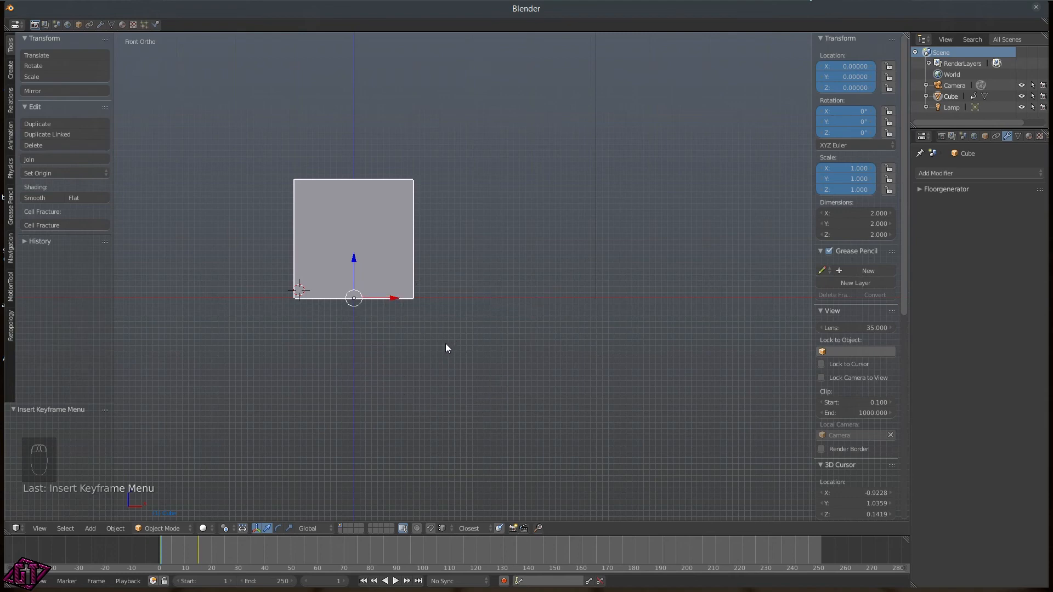
{"action": "key", "text": "alt+a"}
{"action": "key", "text": "alt+a"}
{"action": "left_click", "coordinate": [647, 399]}
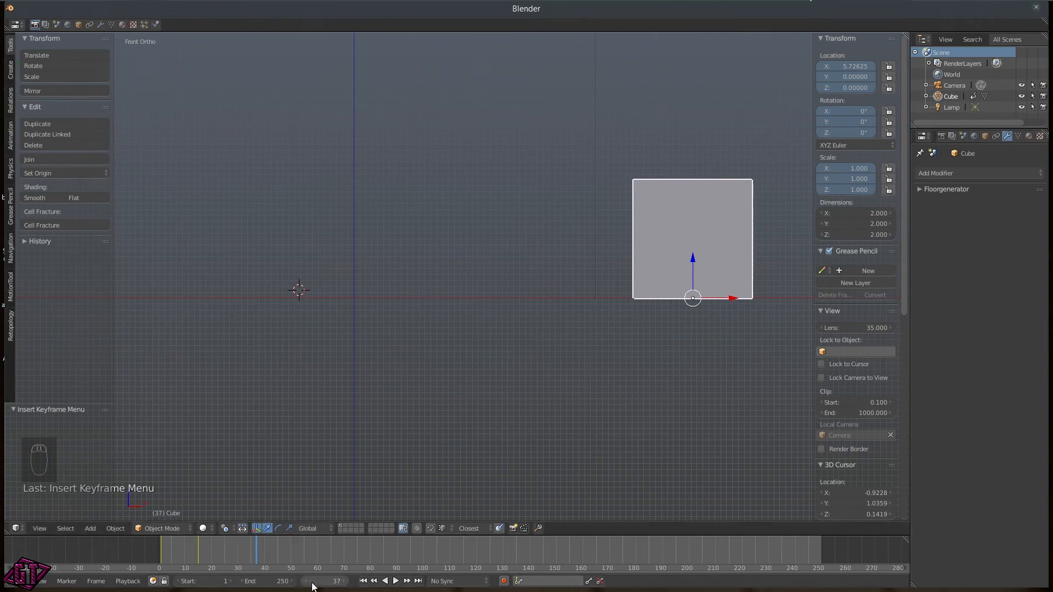
- Set the animation's end frame to 20
{"action": "left_click", "coordinate": [276, 581]}
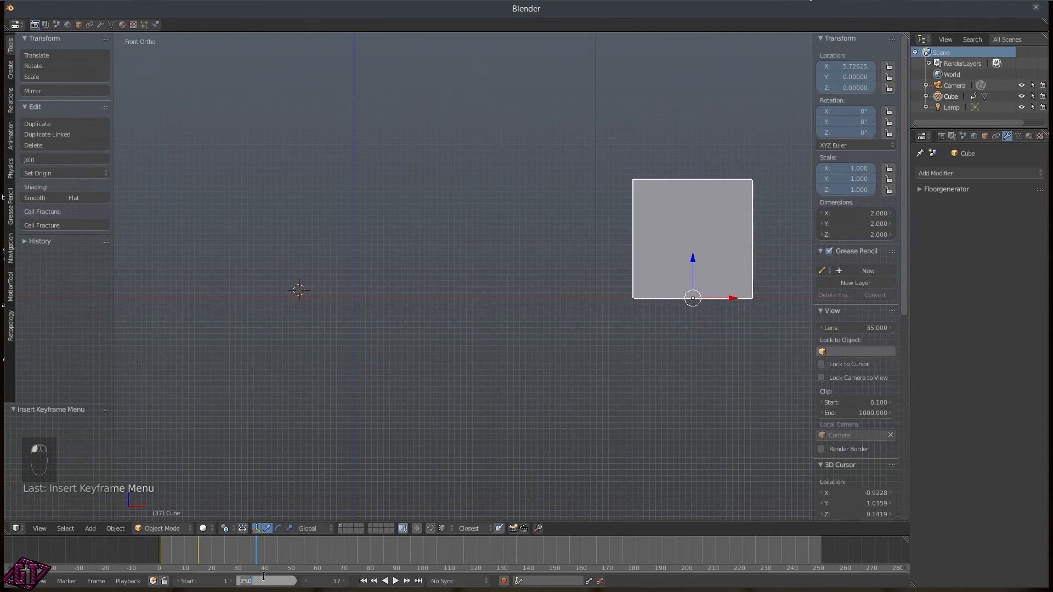
{"action": "key", "text": "Return"}
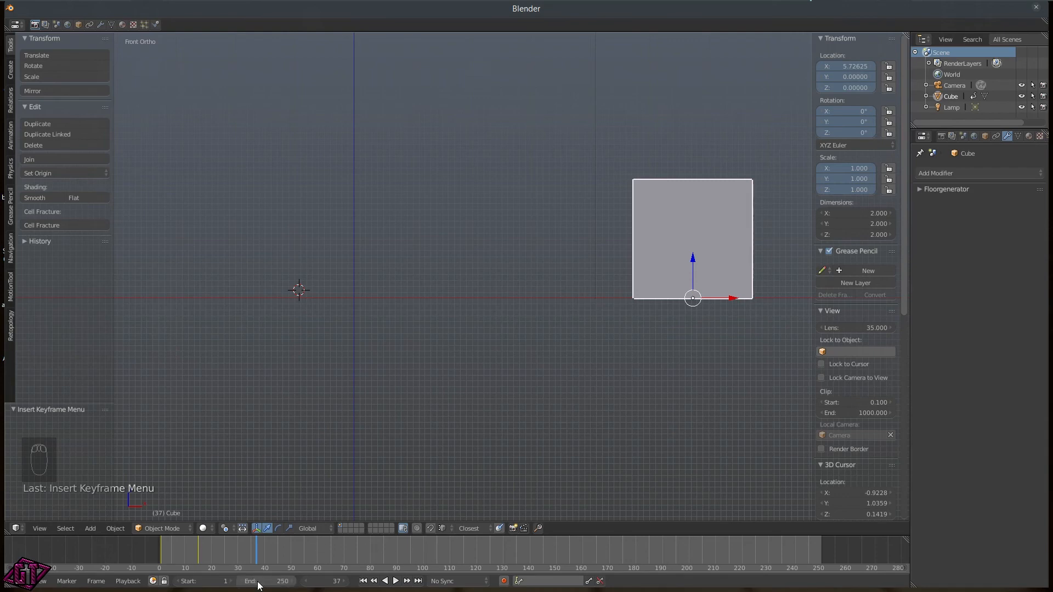
{"action": "left_click", "coordinate": [270, 581]}
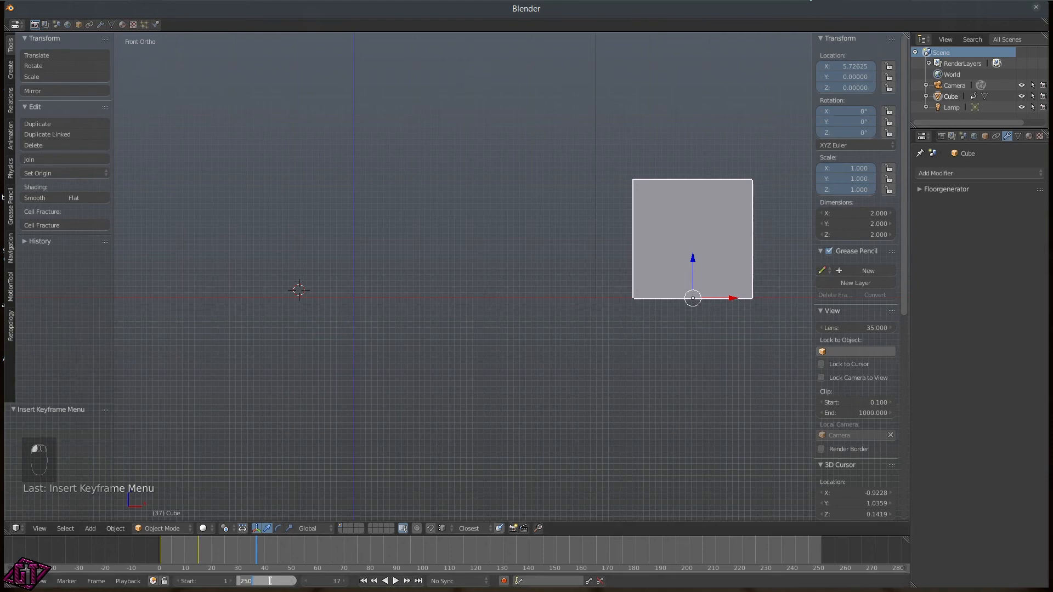
{"action": "type", "text": "20"}
{"action": "key", "text": "Return"}
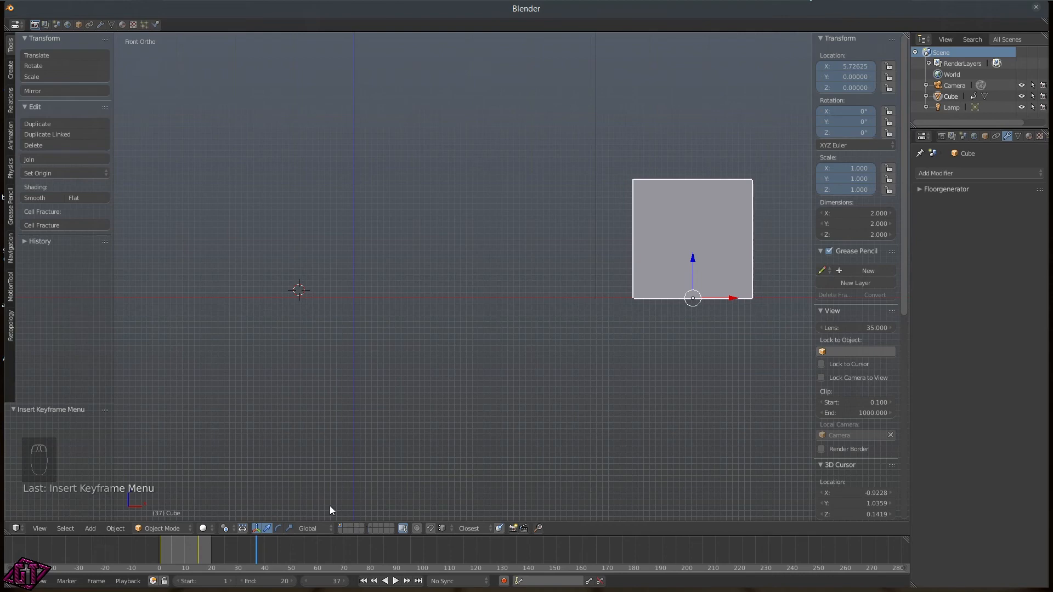
- Play the shortened animation from the first frame, view it from an oblique angle above, and stop it with the animation pie menu
{"action": "left_click", "coordinate": [363, 581]}
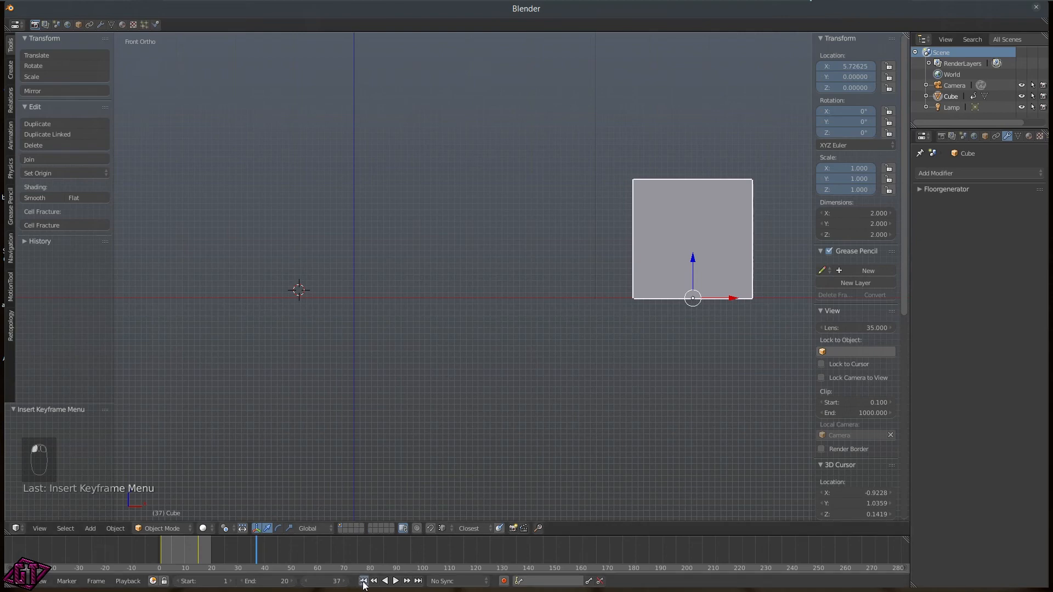
{"action": "left_click", "coordinate": [397, 582]}
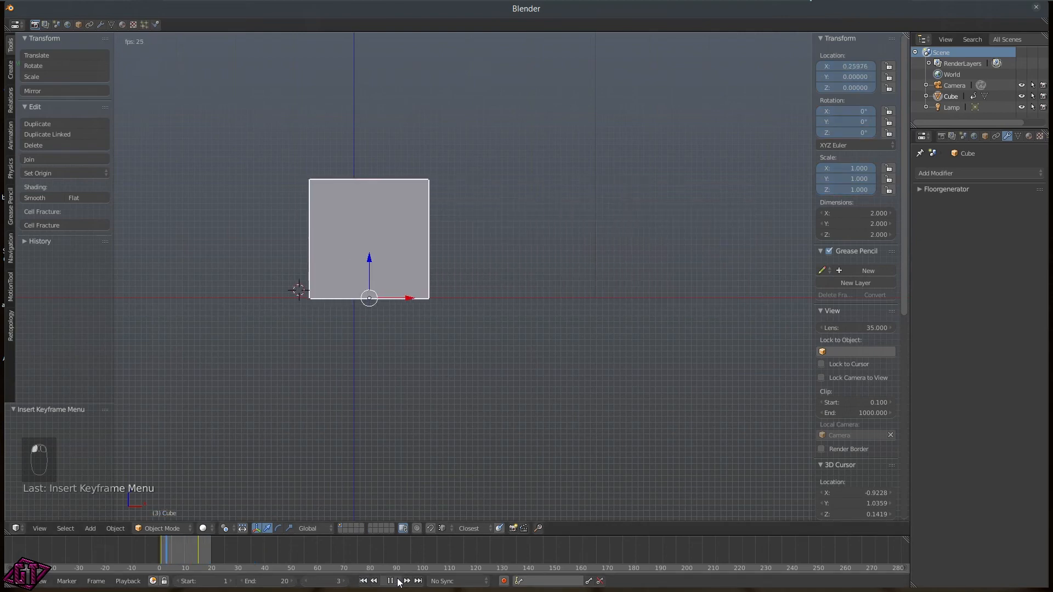
{"action": "middle_click_drag", "start_coordinate": [544, 194], "coordinate": [551, 296]}
{"action": "scroll", "coordinate": [519, 340], "scroll_direction": "down", "scroll_amount": 2}
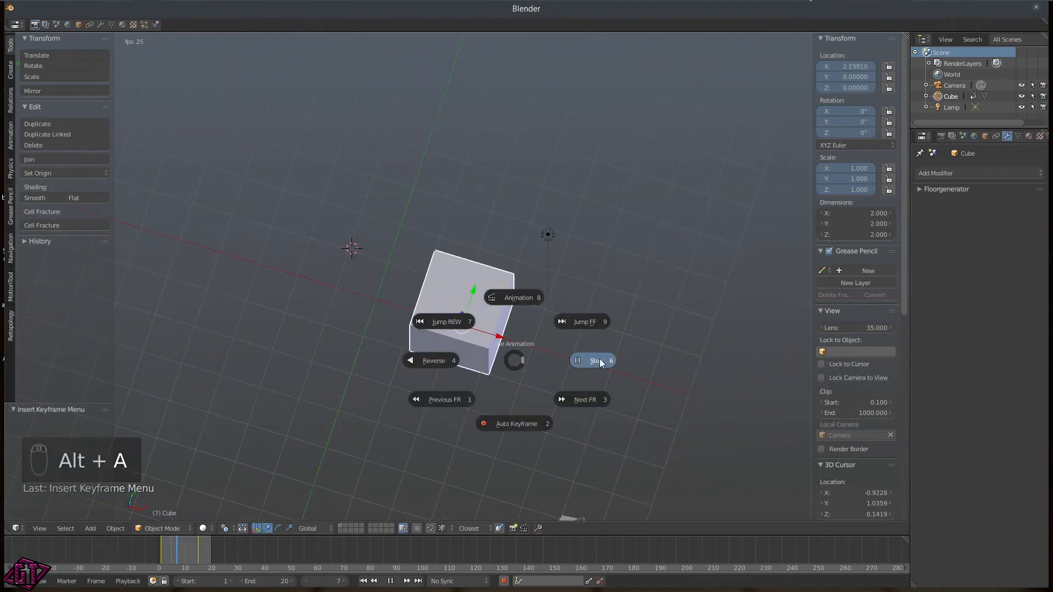
{"action": "left_click", "coordinate": [616, 361]}
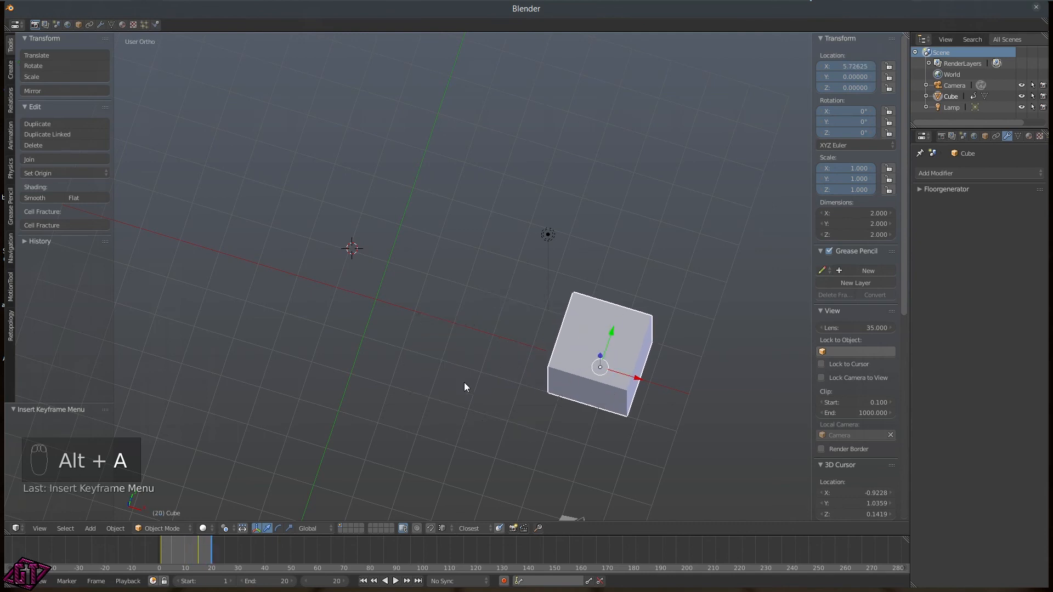
- Start and stop the looping playback repeatedly with the animation pie menu and rewind to frame 1
{"action": "key", "text": "alt+a"}
{"action": "left_click", "coordinate": [493, 381]}
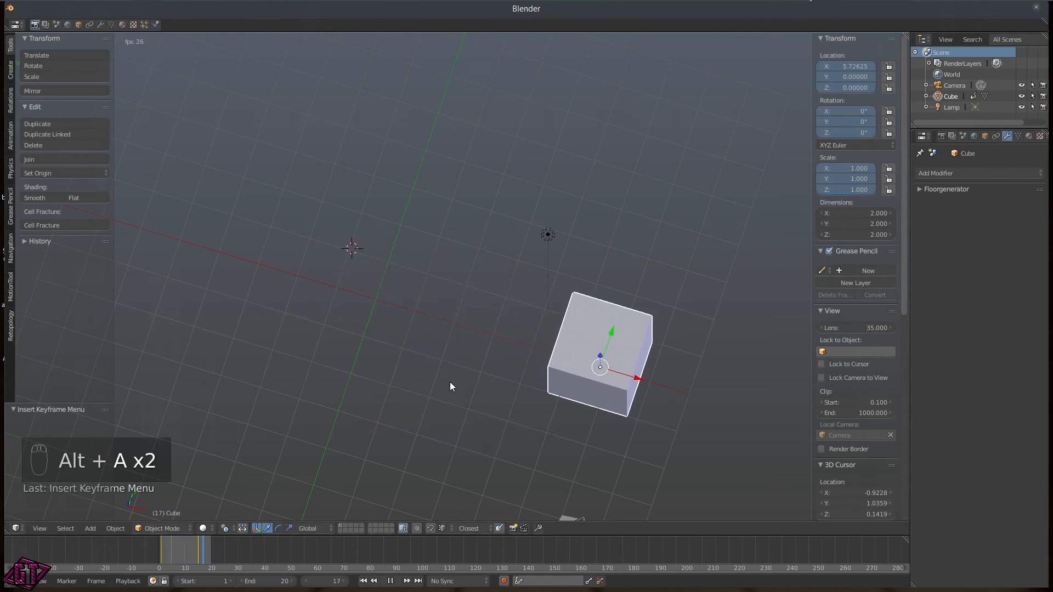
{"action": "key", "text": "alt+a"}
{"action": "key", "text": "alt+a"}
{"action": "left_click", "coordinate": [607, 364]}
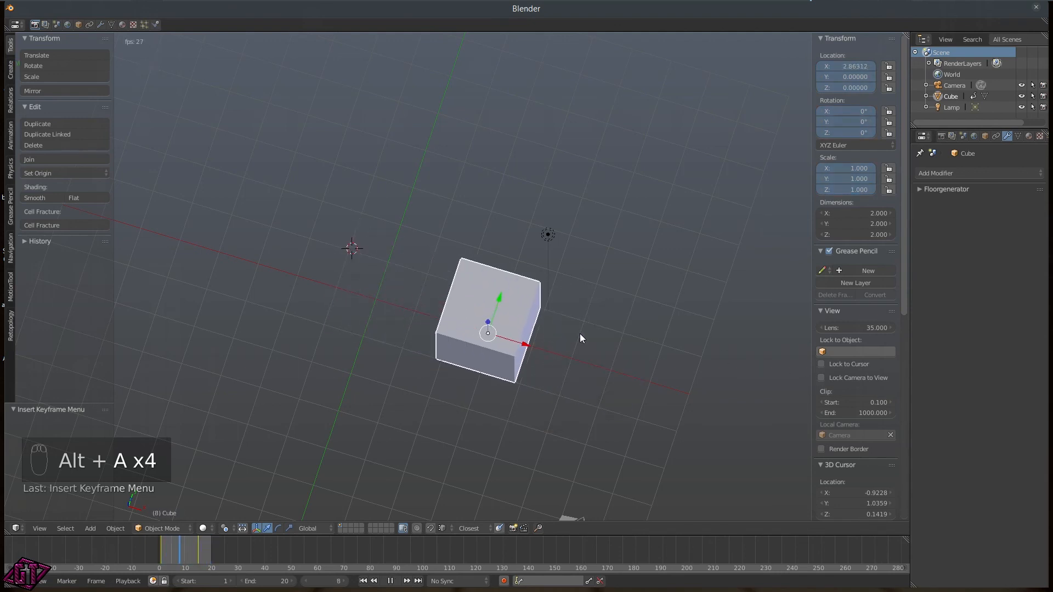
{"action": "key", "text": "alt+a"}
{"action": "left_click", "coordinate": [660, 338]}
{"action": "middle_click_drag", "start_coordinate": [571, 321], "coordinate": [584, 293]}
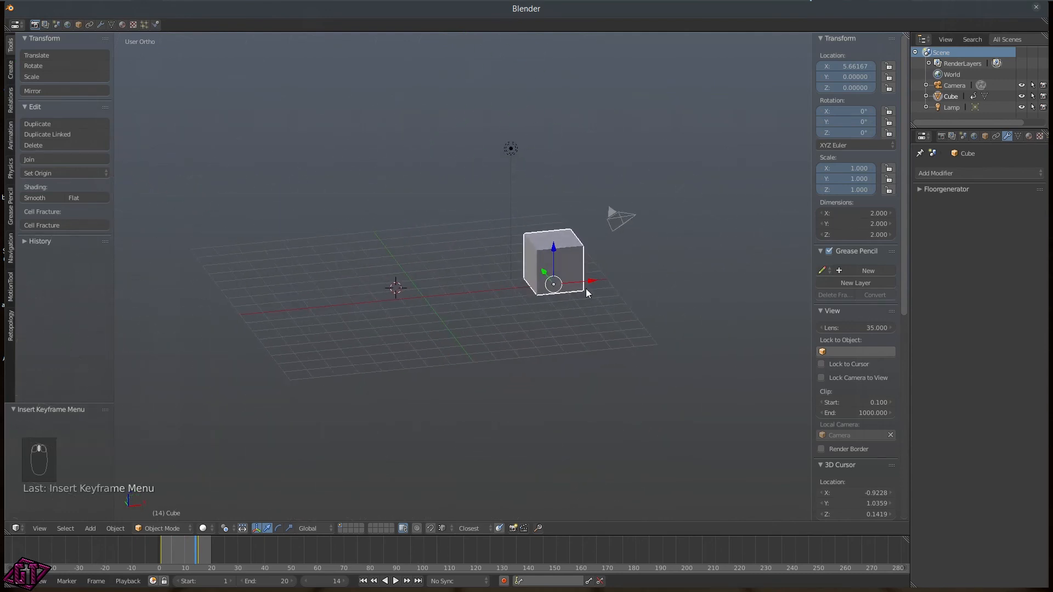
{"action": "left_click", "coordinate": [363, 581]}
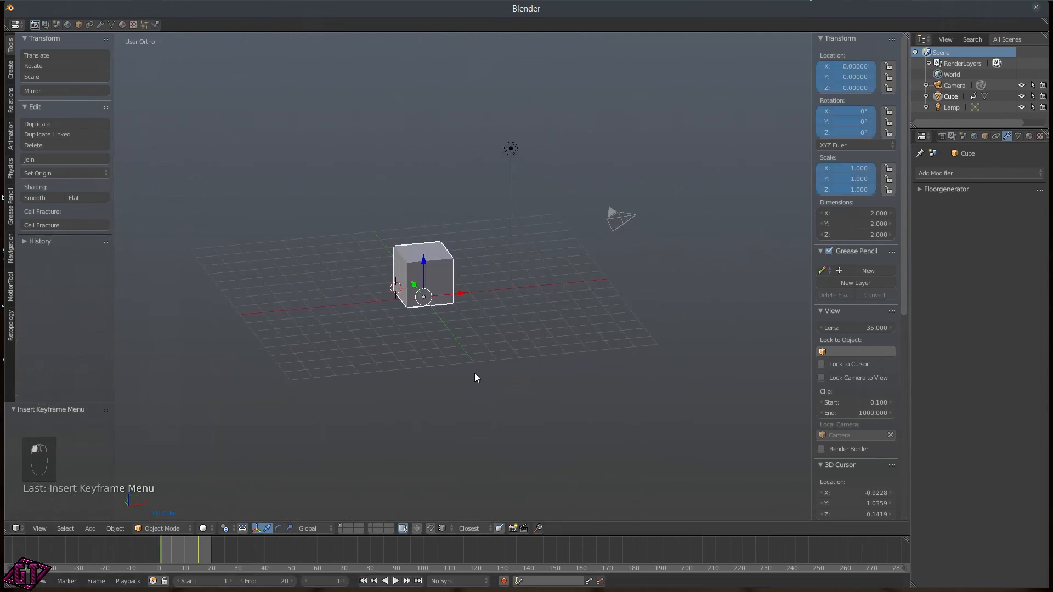
- Bring up the animation pie menu again, look over its Animation entry and close it without choosing a command
{"action": "key", "text": "alt+a"}
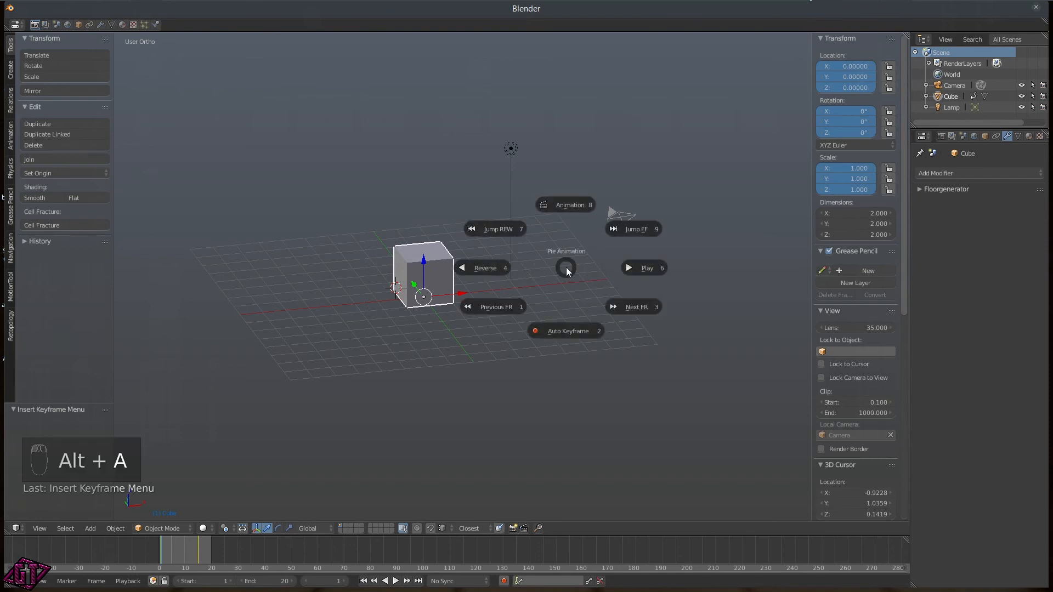
{"action": "left_click", "coordinate": [570, 205]}
{"action": "left_click", "coordinate": [571, 204]}
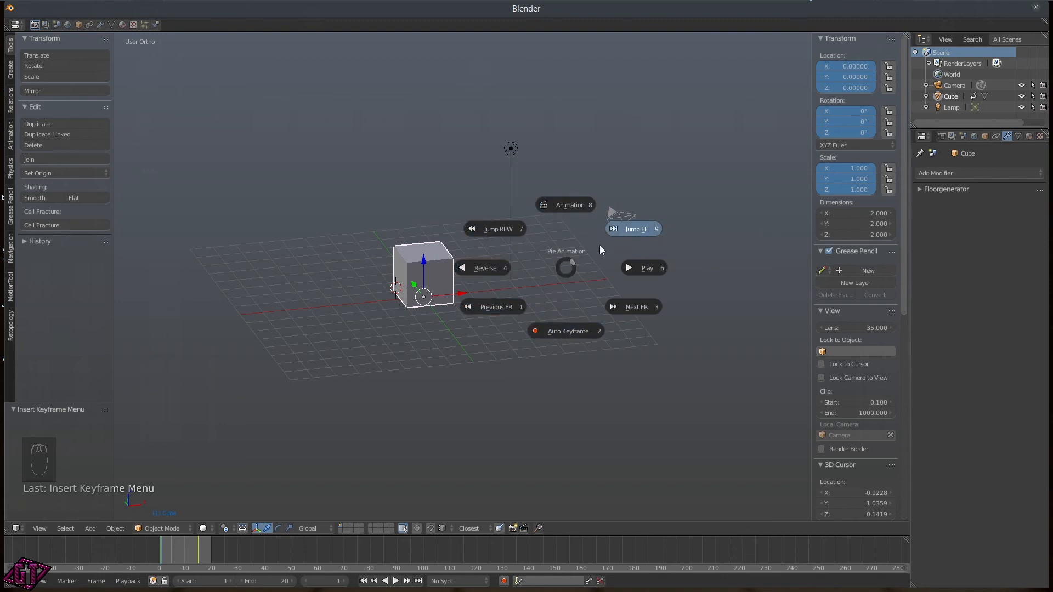
{"action": "left_click", "coordinate": [563, 269]}
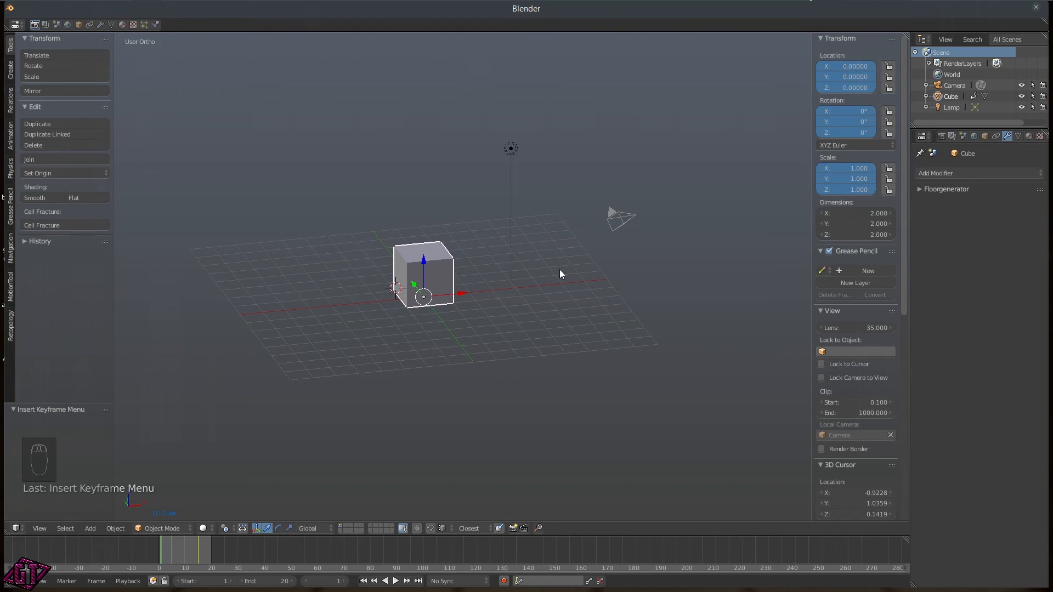
- Play and stop the cube's animation using the numbered Play/Stop option of the animation pie menu
{"action": "key", "text": "alt+a"}
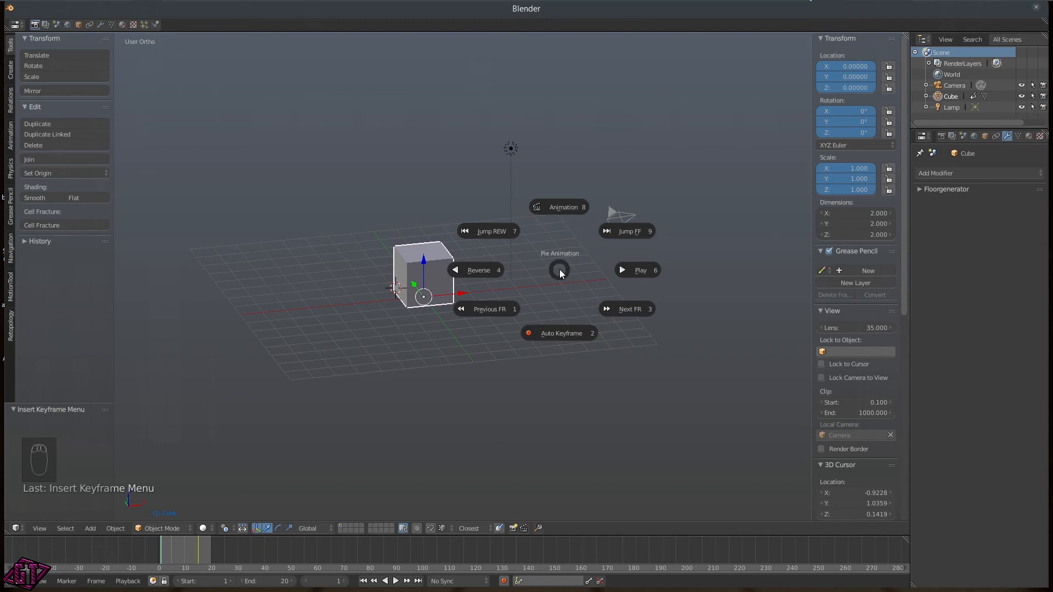
{"action": "key", "text": "6"}
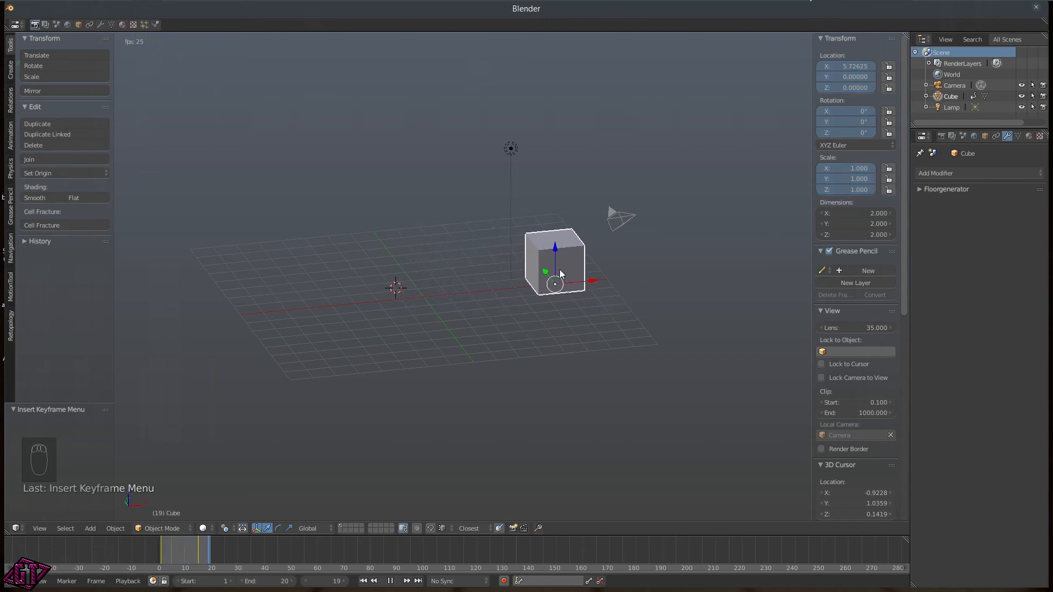
{"action": "key", "text": "alt+a"}
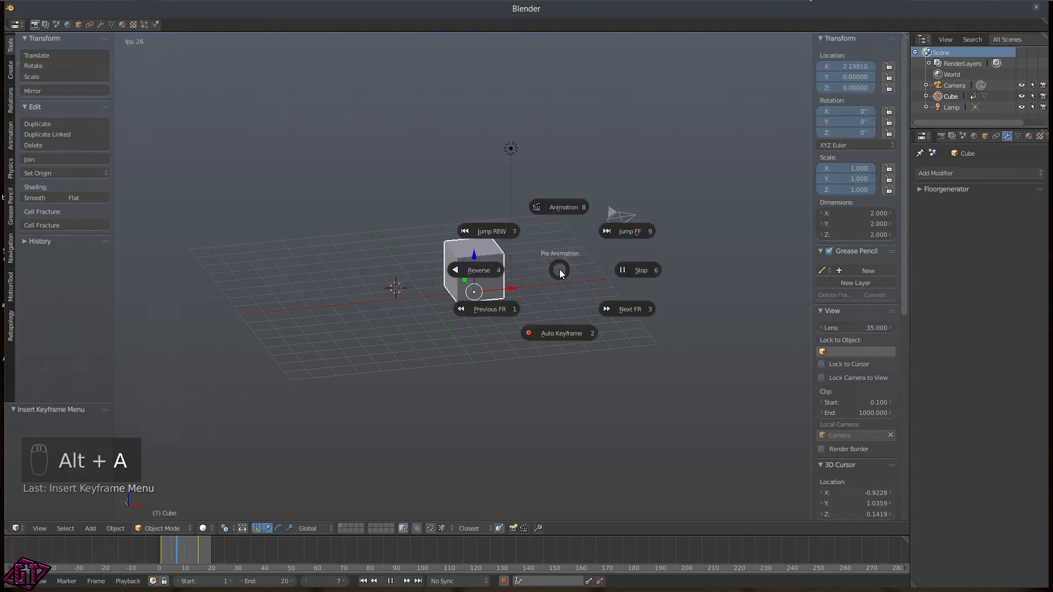
{"action": "key", "text": "6"}
- Jump to the last frame with Jump FF and return to the first frame with Jump REW from the animation pie menu
{"action": "key", "text": "alt+a"}
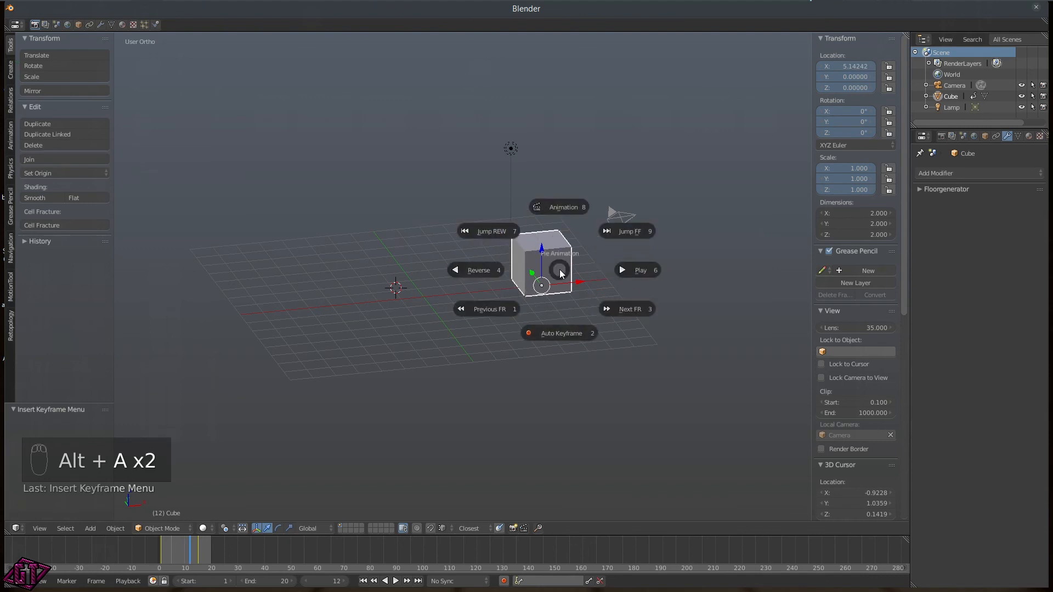
{"action": "key", "text": "9"}
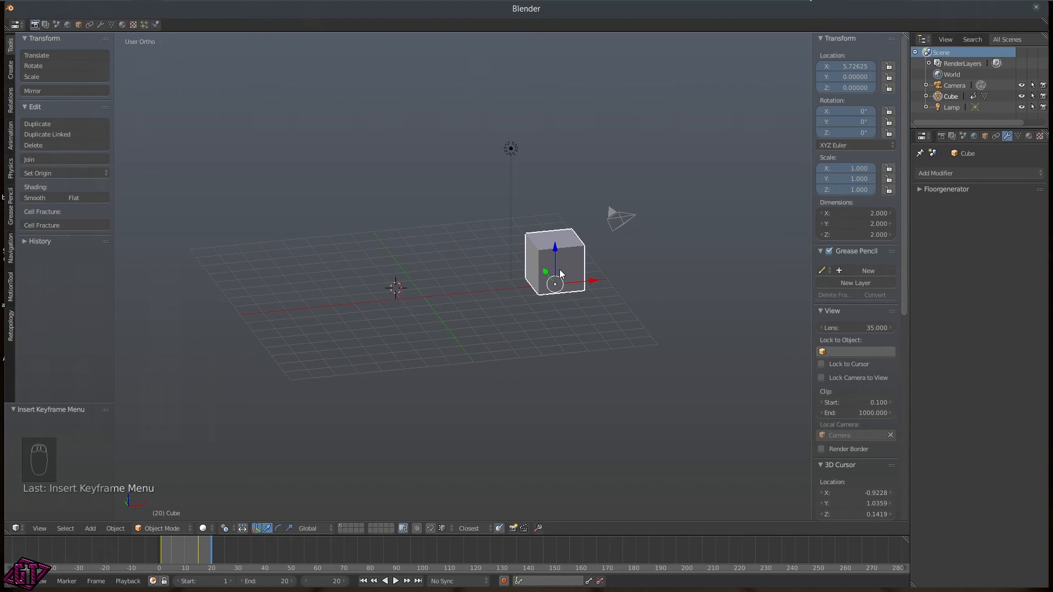
{"action": "key", "text": "alt+a"}
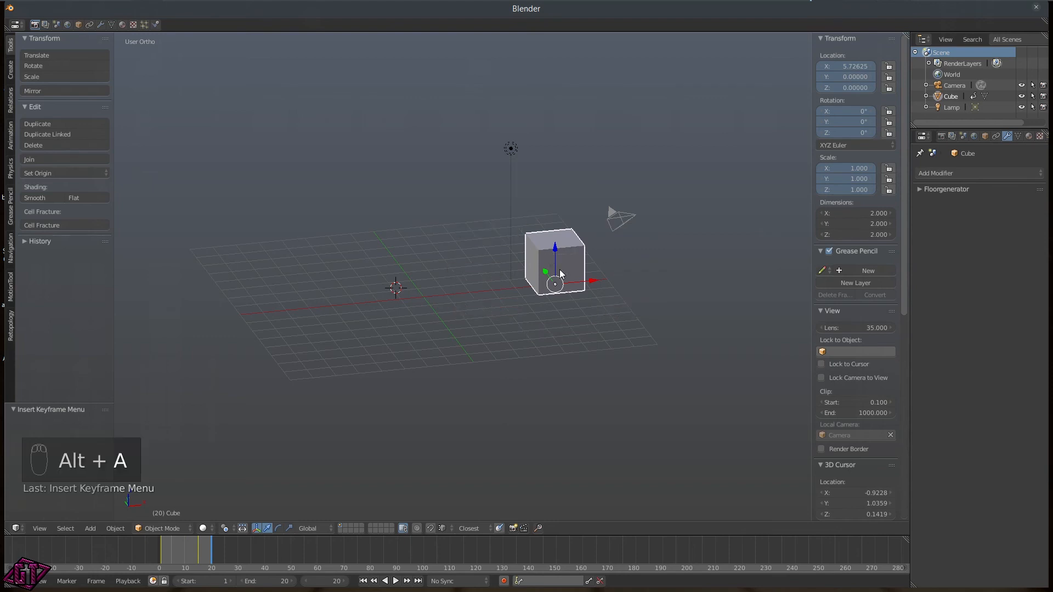
{"action": "key", "text": "alt+a"}
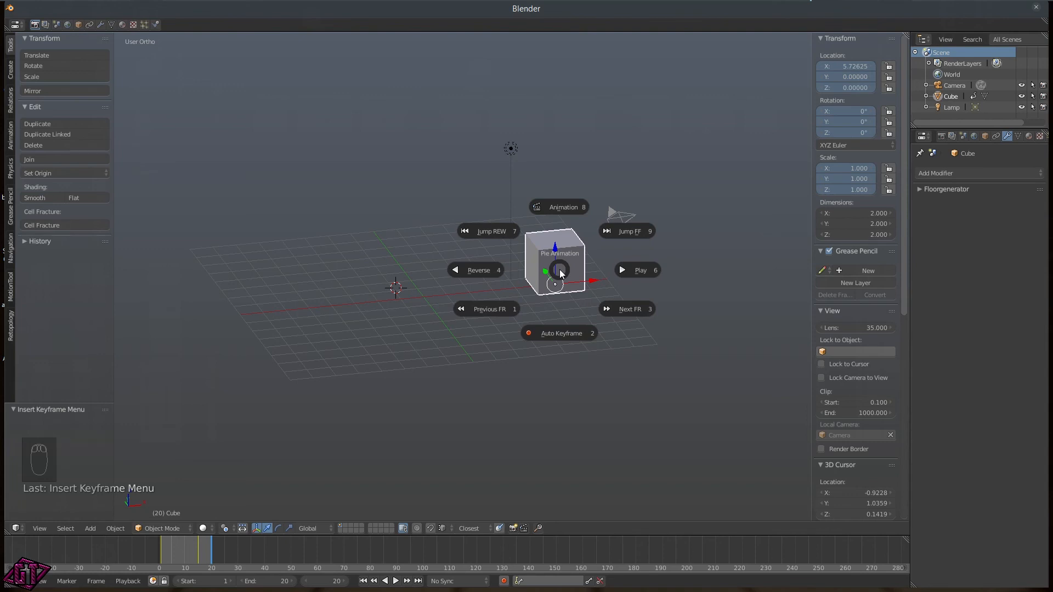
{"action": "key", "text": "7"}
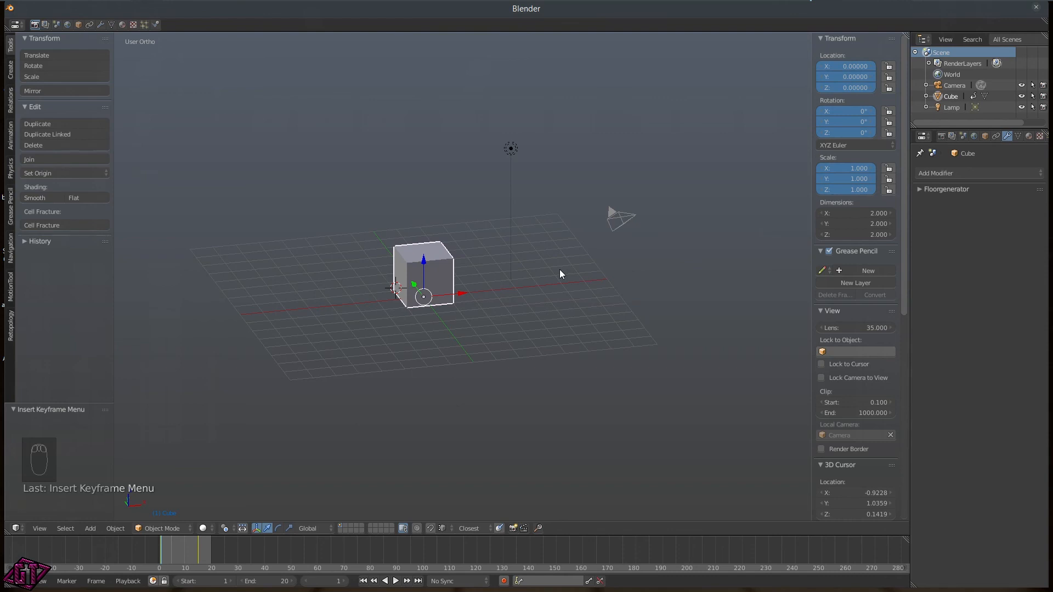
- Advance from frame 1 to the keyframe at frame 15 with the animation pie menu, then reopen and dismiss the menu
{"action": "key", "text": "alt+a"}
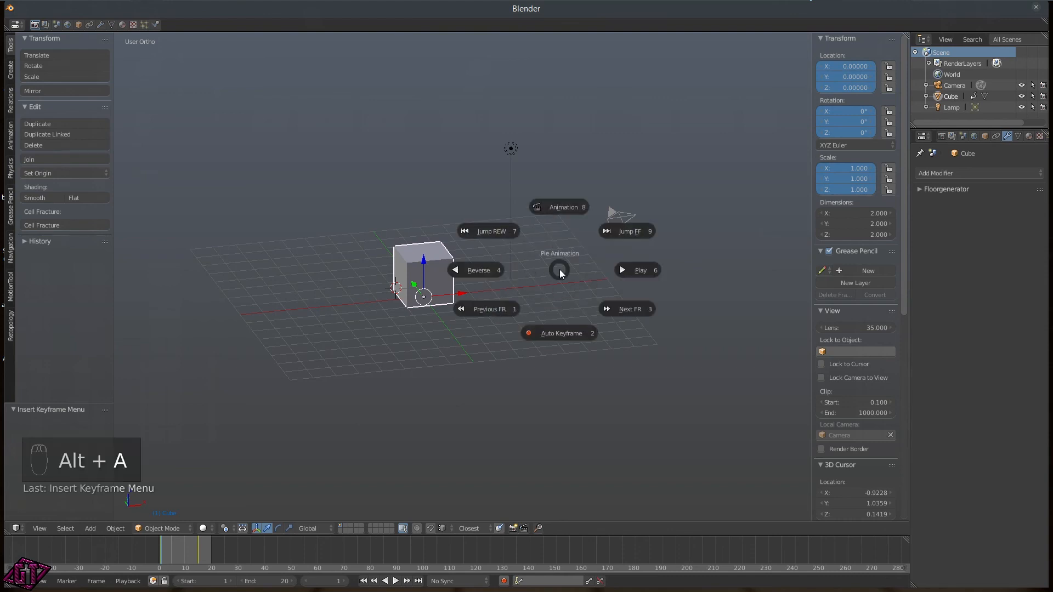
{"action": "key", "text": "6"}
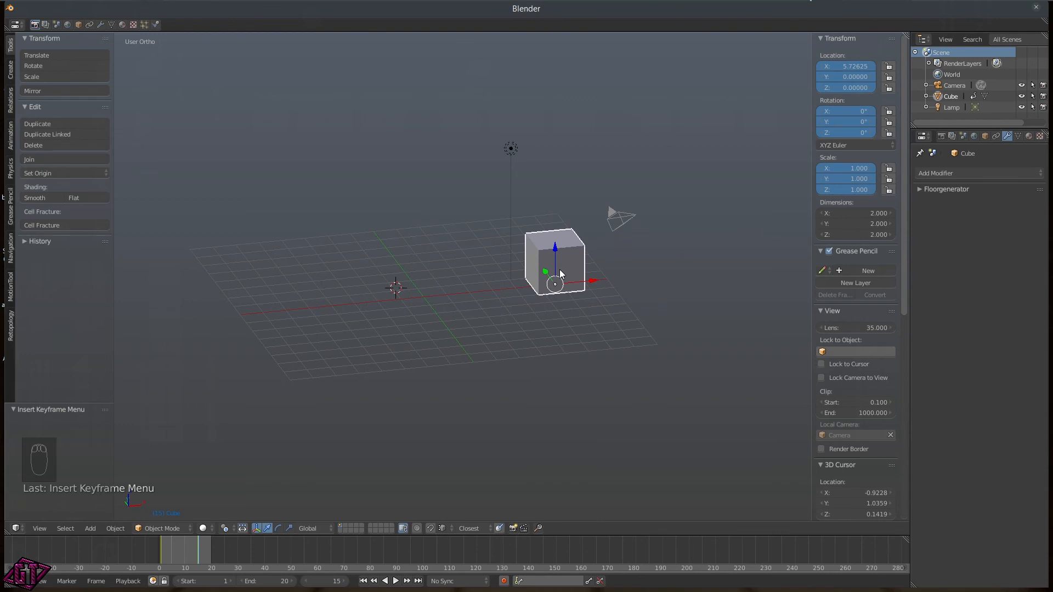
{"action": "key", "text": "alt+a"}
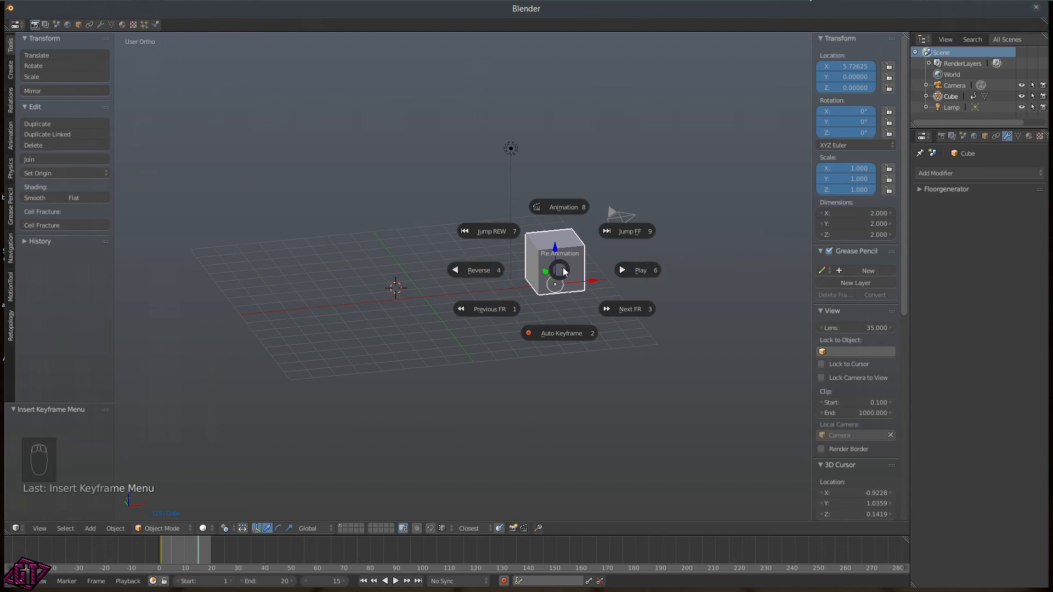
{"action": "key", "text": "Escape"}
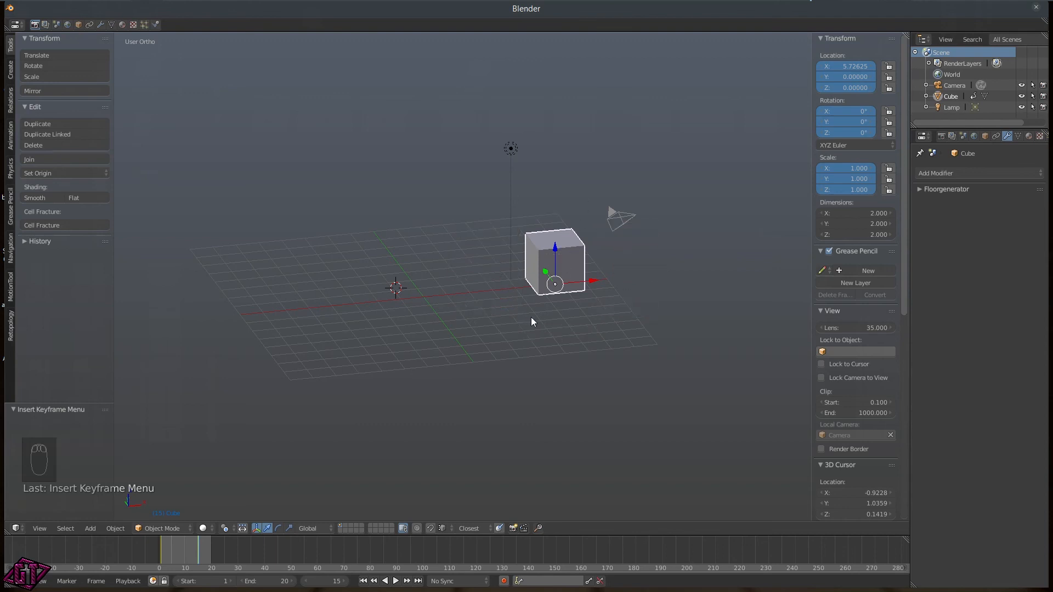
- Bring up and dismiss the Select Mode pie menu, and return to the first frame with Jump REW from the animation pie menu
{"action": "key", "text": "Tab"}
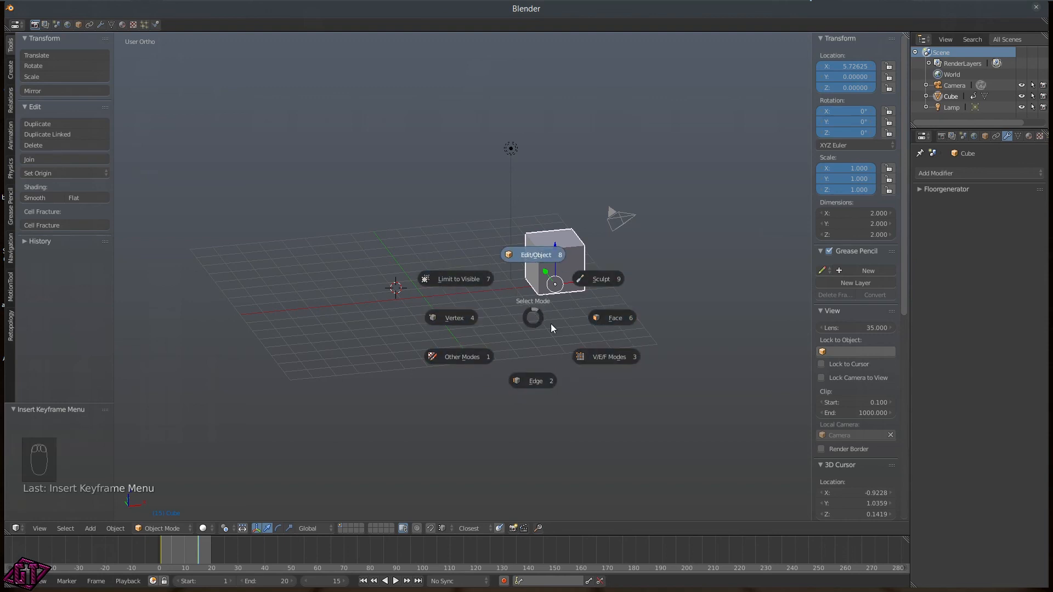
{"action": "left_click", "coordinate": [531, 318]}
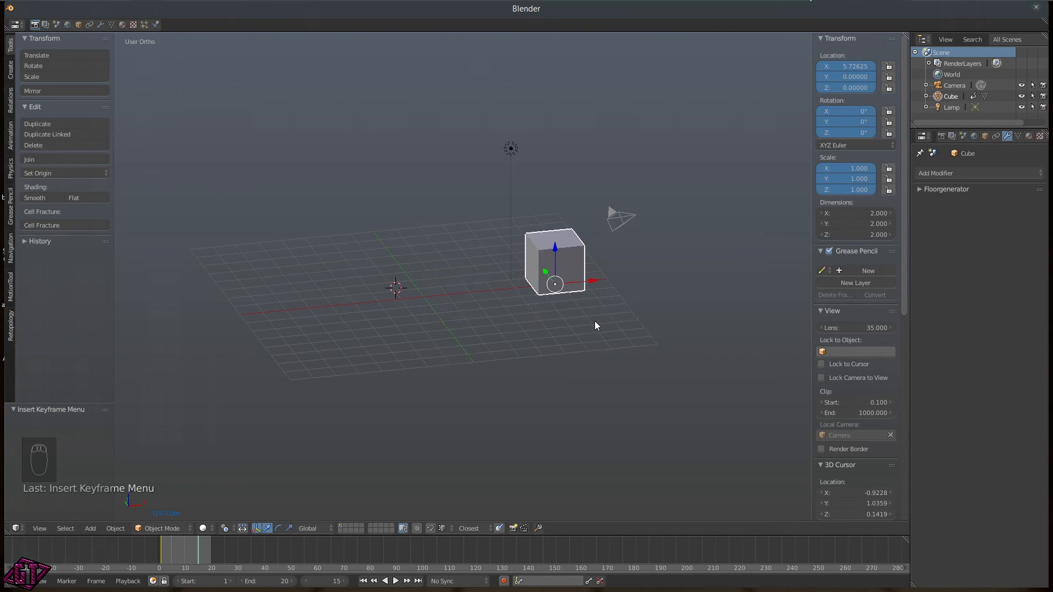
{"action": "key", "text": "alt+a"}
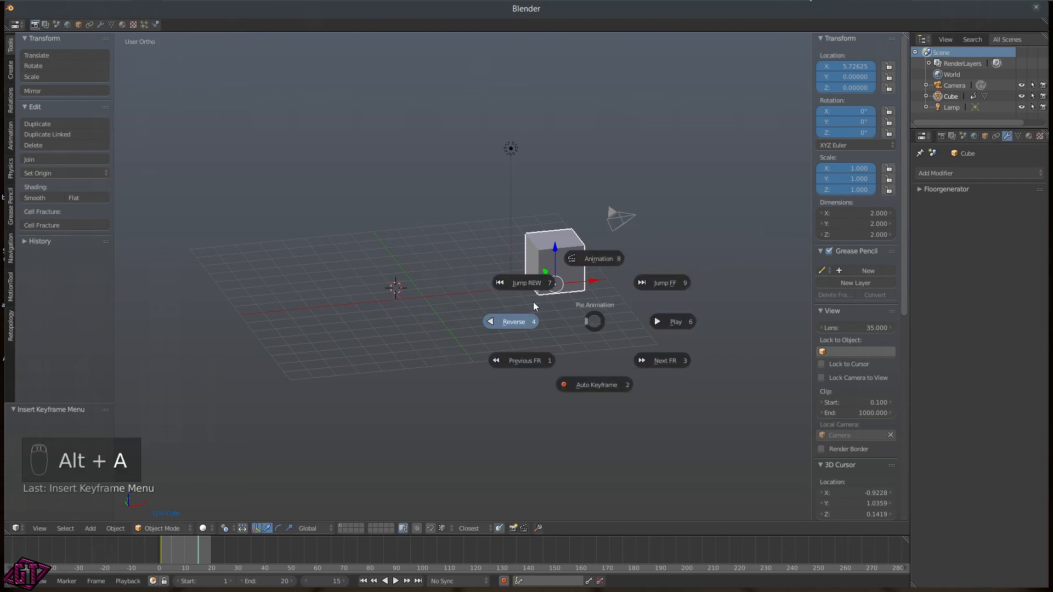
{"action": "left_click", "coordinate": [535, 285]}
- Look over the keyframe commands under the Animation entry of the animation pie menu without choosing one
{"action": "middle_click_drag", "start_coordinate": [454, 301], "coordinate": [473, 273]}
{"action": "key", "text": "alt+a"}
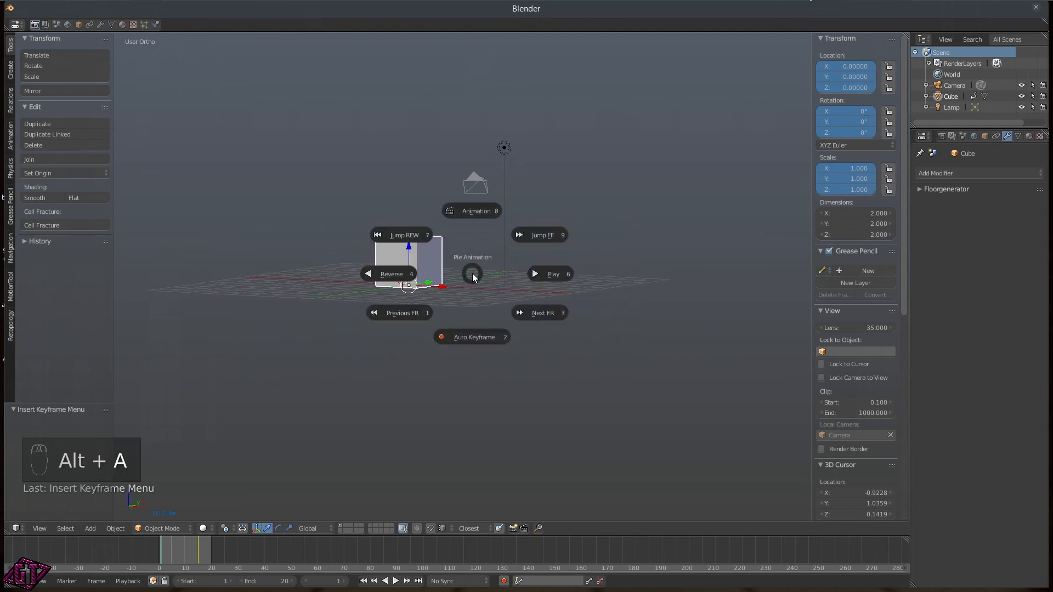
{"action": "left_click", "coordinate": [473, 230]}
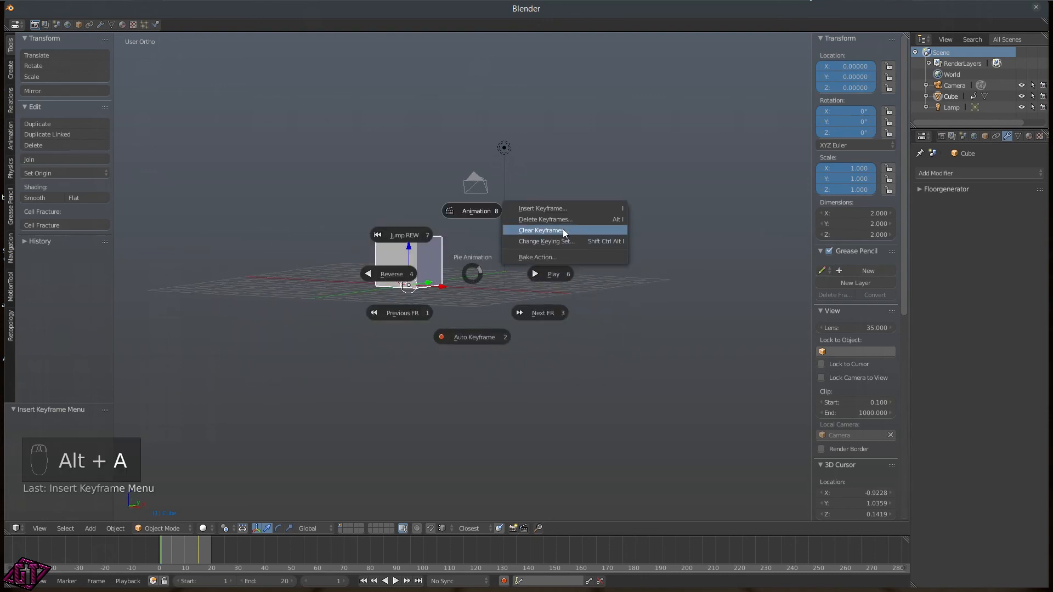
{"action": "middle_click_drag", "start_coordinate": [66, 564], "coordinate": [259, 566]}
{"action": "middle_click_drag", "start_coordinate": [386, 555], "coordinate": [154, 555]}
{"action": "scroll", "coordinate": [420, 344], "scroll_direction": "up", "scroll_amount": 6}
{"action": "middle_click_drag", "start_coordinate": [372, 278], "coordinate": [491, 336]}
{"action": "scroll", "coordinate": [492, 351], "scroll_direction": "down", "scroll_amount": 4}
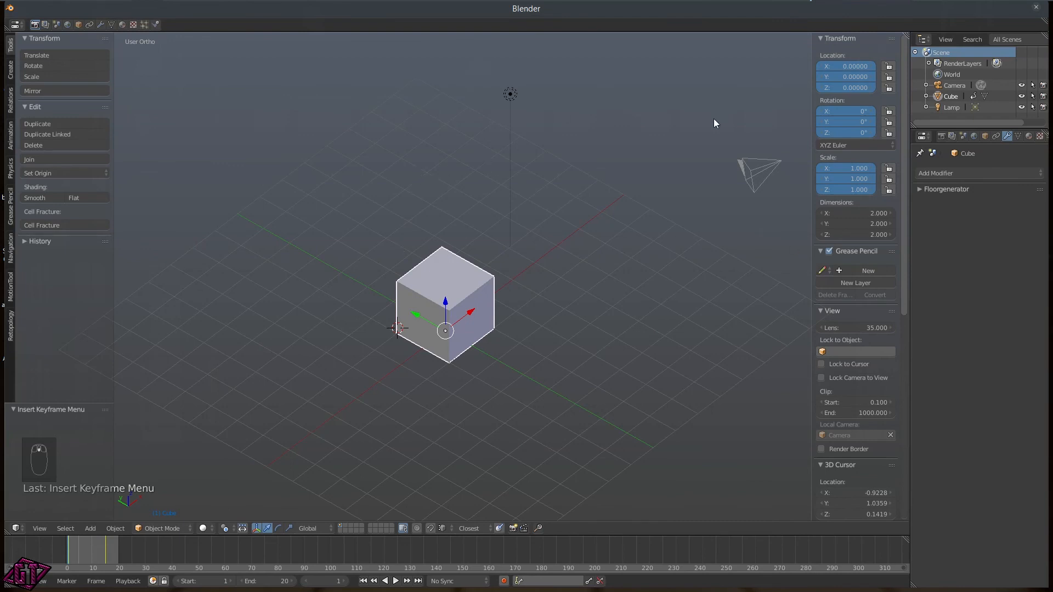
{"action": "middle_click_drag", "start_coordinate": [726, 234], "coordinate": [452, 236]}
{"action": "scroll", "coordinate": [546, 256], "scroll_direction": "up", "scroll_amount": 5}
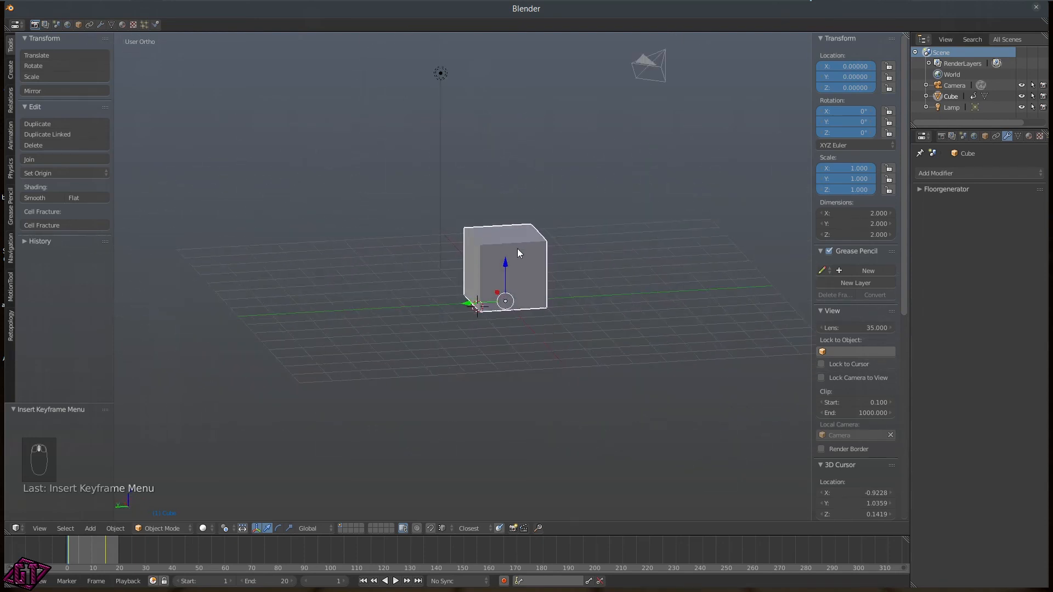
{"action": "middle_click_drag", "start_coordinate": [532, 248], "coordinate": [531, 278]}
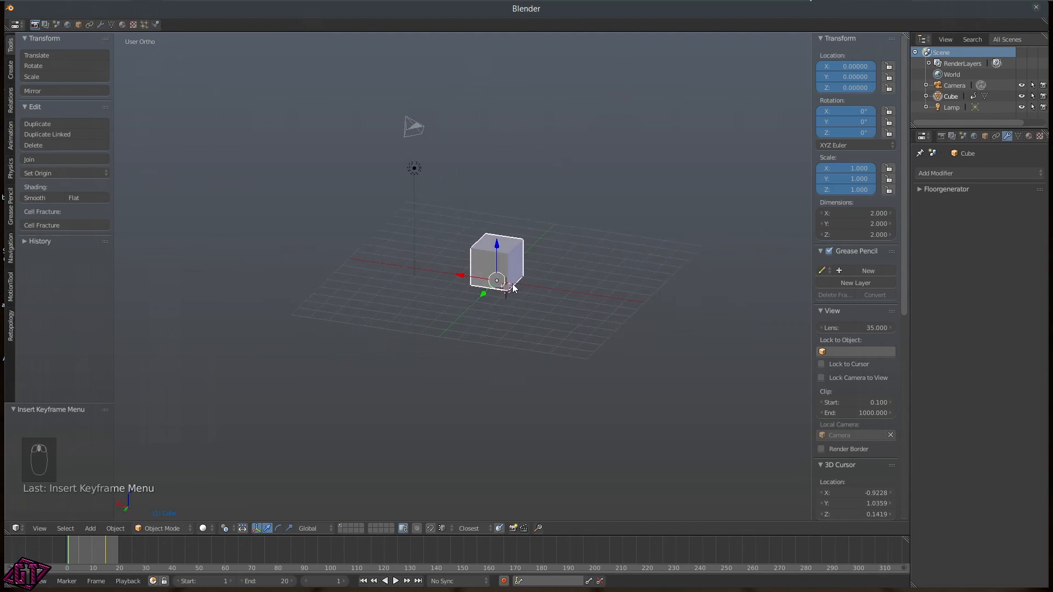
{"action": "scroll", "coordinate": [581, 278], "scroll_direction": "up", "scroll_amount": 3}
{"action": "middle_click_drag", "start_coordinate": [580, 275], "coordinate": [545, 266]}
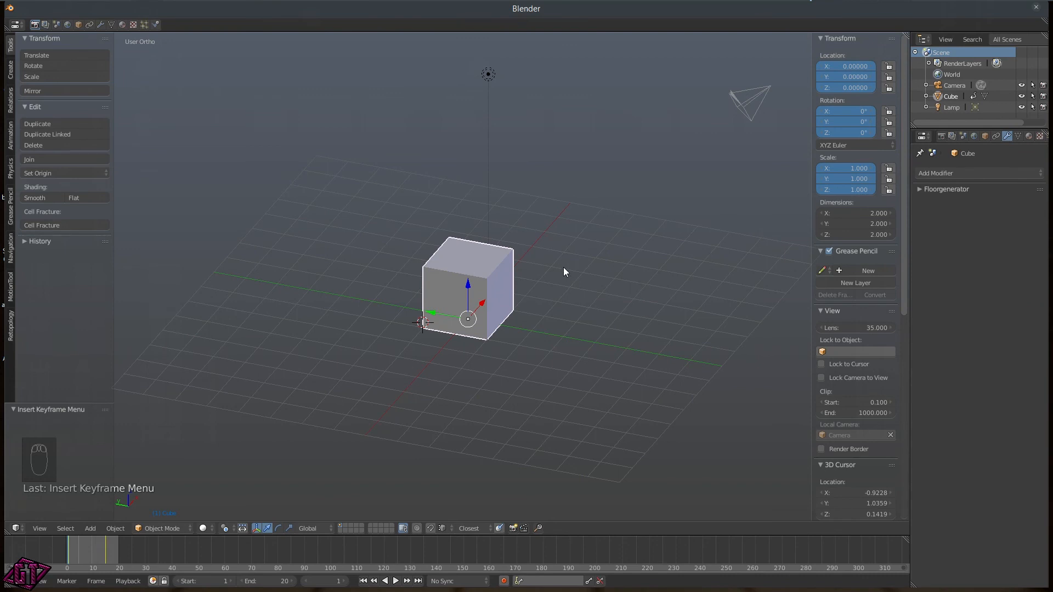
{"action": "middle_click_drag", "start_coordinate": [536, 268], "coordinate": [500, 296]}
{"action": "scroll", "coordinate": [397, 271], "scroll_direction": "down", "scroll_amount": 5}
{"action": "scroll", "coordinate": [471, 291], "scroll_direction": "up", "scroll_amount": 7}
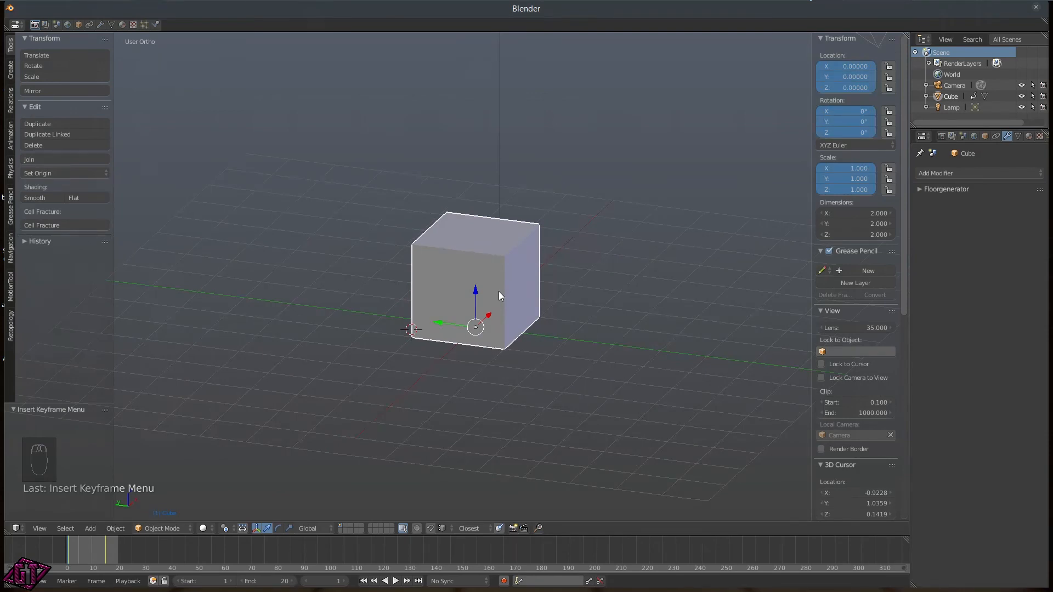
- Reset the 3D cursor to the world origin and frame the whole scene in the view
{"action": "key", "text": "shift+c"}
{"action": "middle_click_drag", "start_coordinate": [594, 354], "coordinate": [733, 295], "text": "shift"}
{"action": "scroll", "coordinate": [512, 410], "scroll_direction": "up", "scroll_amount": 2}
{"action": "middle_click_drag", "start_coordinate": [544, 407], "coordinate": [497, 173], "text": "shift"}
{"action": "middle_click_drag", "start_coordinate": [567, 222], "coordinate": [553, 233]}
{"action": "scroll", "coordinate": [651, 215], "scroll_direction": "down", "scroll_amount": 4}
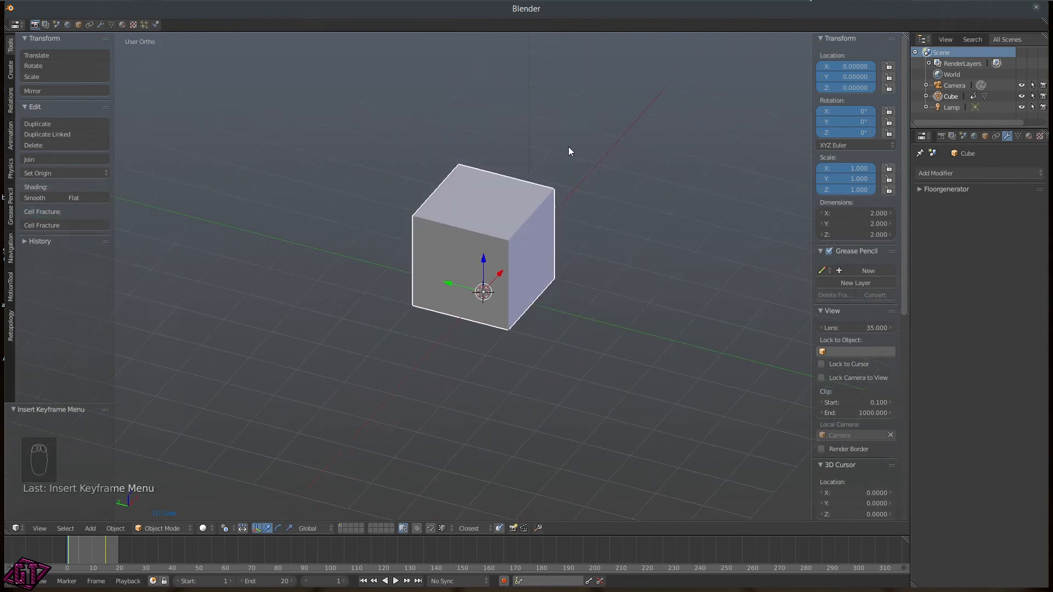
{"action": "middle_click_drag", "start_coordinate": [633, 244], "coordinate": [387, 229]}
{"action": "scroll", "coordinate": [296, 272], "scroll_direction": "down", "scroll_amount": 3}
{"action": "middle_click_drag", "start_coordinate": [296, 271], "coordinate": [474, 245]}
{"action": "middle_click_drag", "start_coordinate": [620, 216], "coordinate": [575, 245]}
{"action": "scroll", "coordinate": [473, 237], "scroll_direction": "up", "scroll_amount": 3}
{"action": "scroll", "coordinate": [507, 229], "scroll_direction": "down", "scroll_amount": 3}
{"action": "middle_click_drag", "start_coordinate": [377, 258], "coordinate": [494, 256]}
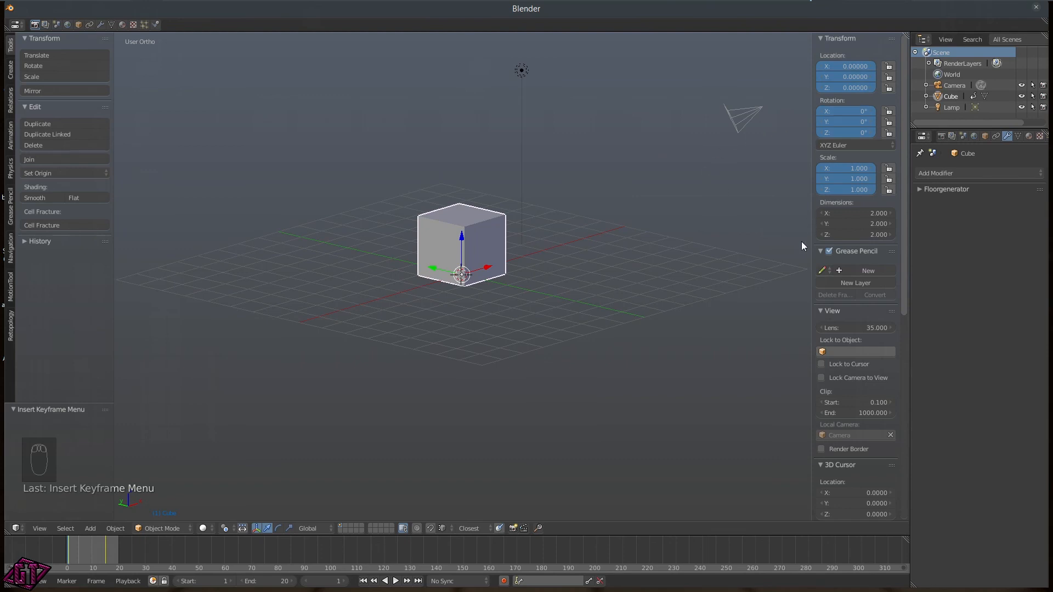
- Look through the Create, Relations and Animation tool sets of the tool shelf and return to the general Tools set
{"action": "left_click_drag", "start_coordinate": [906, 230], "coordinate": [935, 140]}
{"action": "left_click", "coordinate": [13, 71]}
{"action": "left_click", "coordinate": [11, 105]}
{"action": "left_click", "coordinate": [10, 139]}
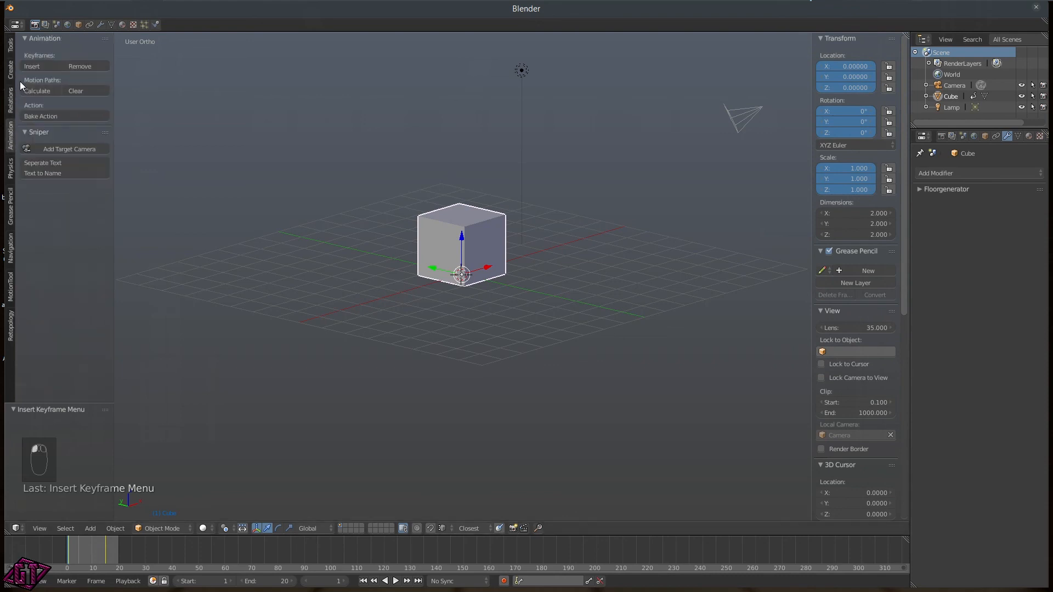
{"action": "left_click", "coordinate": [10, 46]}
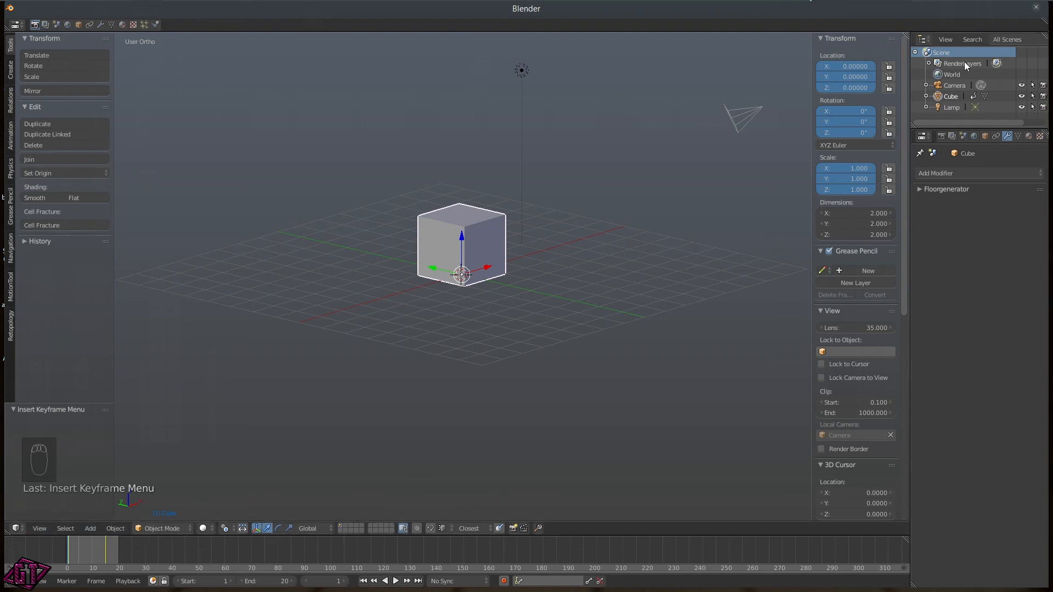
{"action": "middle_click_drag", "start_coordinate": [530, 208], "coordinate": [578, 213]}
{"action": "scroll", "coordinate": [578, 212], "scroll_direction": "up", "scroll_amount": 5}
{"action": "middle_click_drag", "start_coordinate": [566, 173], "coordinate": [792, 193]}
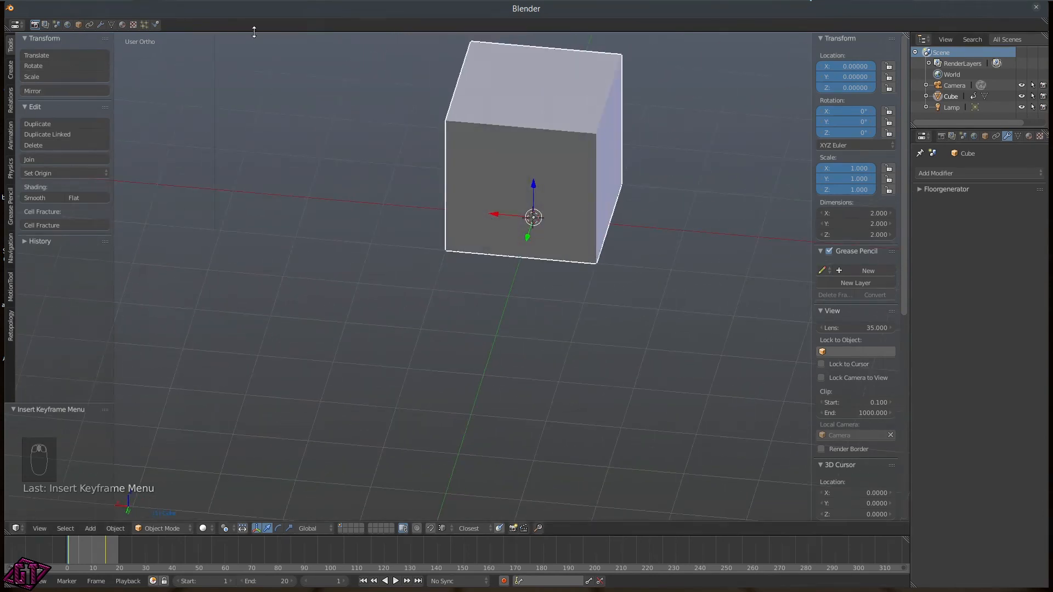
{"action": "scroll", "coordinate": [663, 231], "scroll_direction": "down", "scroll_amount": 5}
{"action": "scroll", "coordinate": [876, 176], "scroll_direction": "down", "scroll_amount": 4}
{"action": "scroll", "coordinate": [875, 275], "scroll_direction": "down", "scroll_amount": 9}
{"action": "scroll", "coordinate": [903, 485], "scroll_direction": "up", "scroll_amount": 9}
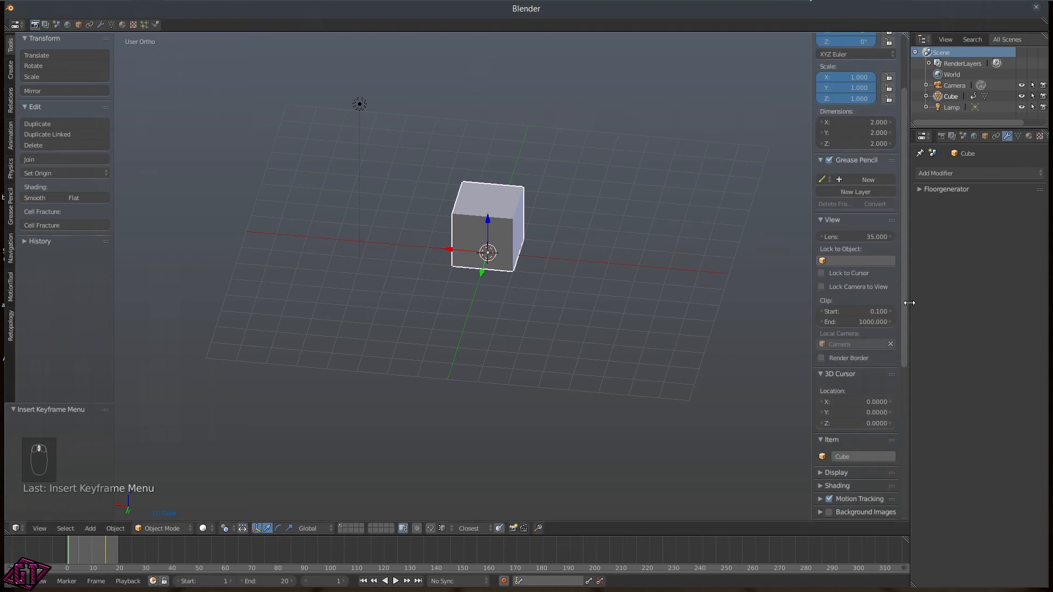
- Put the cube into Edit Mode and select only one upper corner vertex of its mesh
{"action": "scroll", "coordinate": [883, 261], "scroll_direction": "up", "scroll_amount": 4}
{"action": "middle_click_drag", "start_coordinate": [211, 263], "coordinate": [546, 295]}
{"action": "scroll", "coordinate": [492, 244], "scroll_direction": "up", "scroll_amount": 5}
{"action": "key", "text": "Tab"}
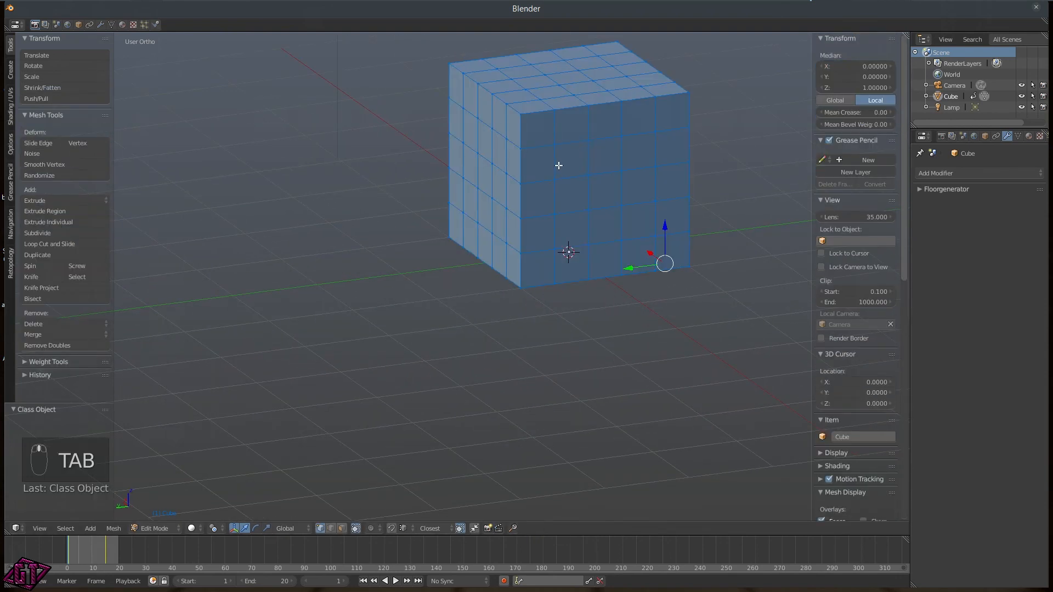
{"action": "scroll", "coordinate": [563, 216], "scroll_direction": "down", "scroll_amount": 4}
{"action": "middle_click_drag", "start_coordinate": [503, 259], "coordinate": [581, 219]}
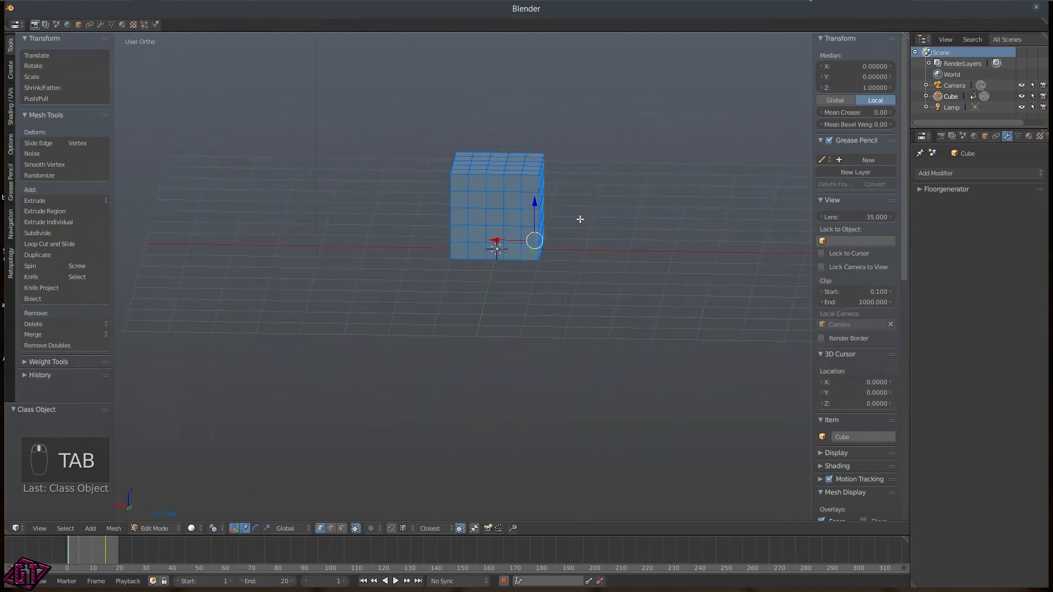
{"action": "right_click", "coordinate": [552, 154]}
{"action": "middle_click_drag", "start_coordinate": [585, 179], "coordinate": [504, 179]}
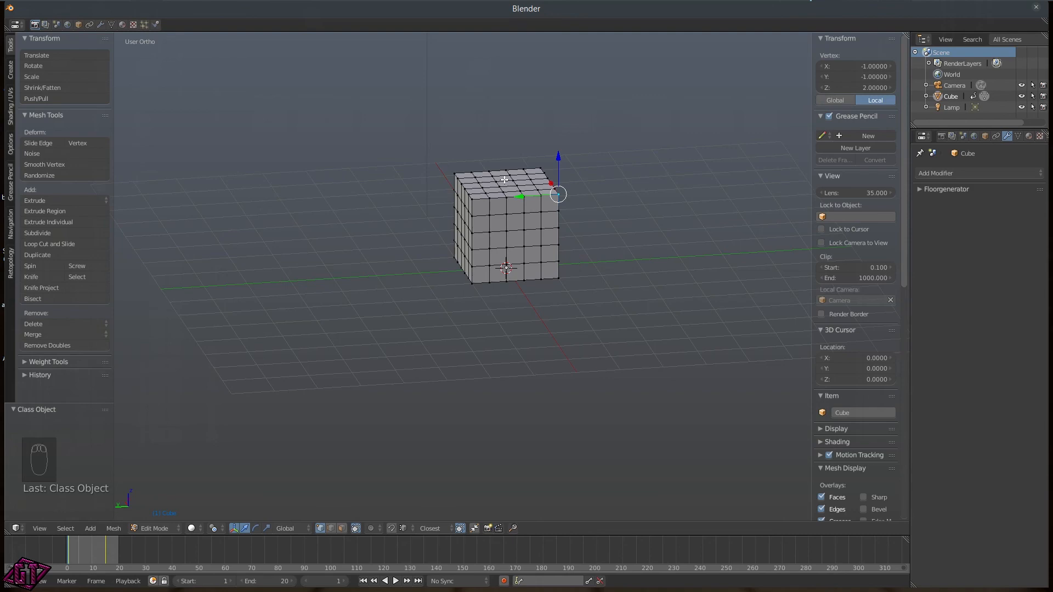
{"action": "middle_click_drag", "start_coordinate": [650, 201], "coordinate": [352, 227]}
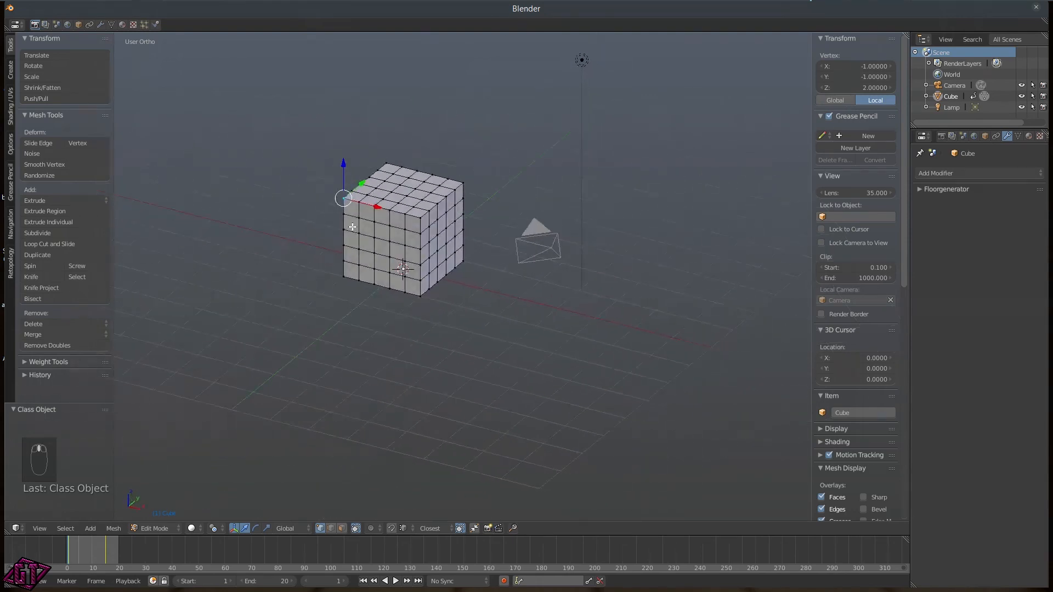
{"action": "scroll", "coordinate": [353, 227], "scroll_direction": "up", "scroll_amount": 4}
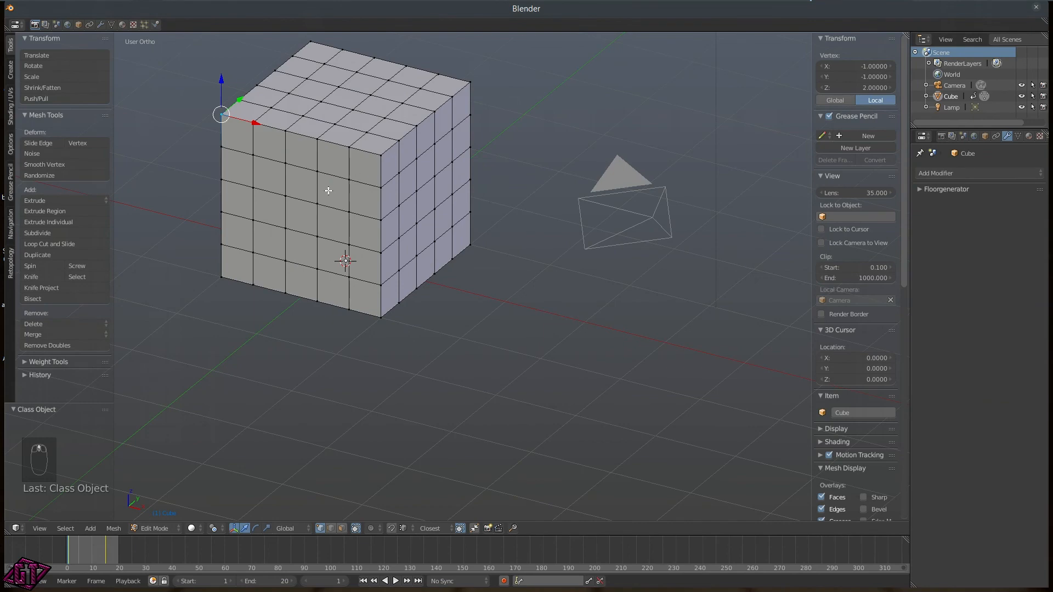
{"action": "middle_click_drag", "start_coordinate": [359, 190], "coordinate": [579, 153]}
{"action": "scroll", "coordinate": [605, 113], "scroll_direction": "down", "scroll_amount": 4}
{"action": "middle_click_drag", "start_coordinate": [564, 220], "coordinate": [336, 214]}
{"action": "scroll", "coordinate": [522, 220], "scroll_direction": "up", "scroll_amount": 1}
{"action": "scroll", "coordinate": [555, 151], "scroll_direction": "up", "scroll_amount": 4}
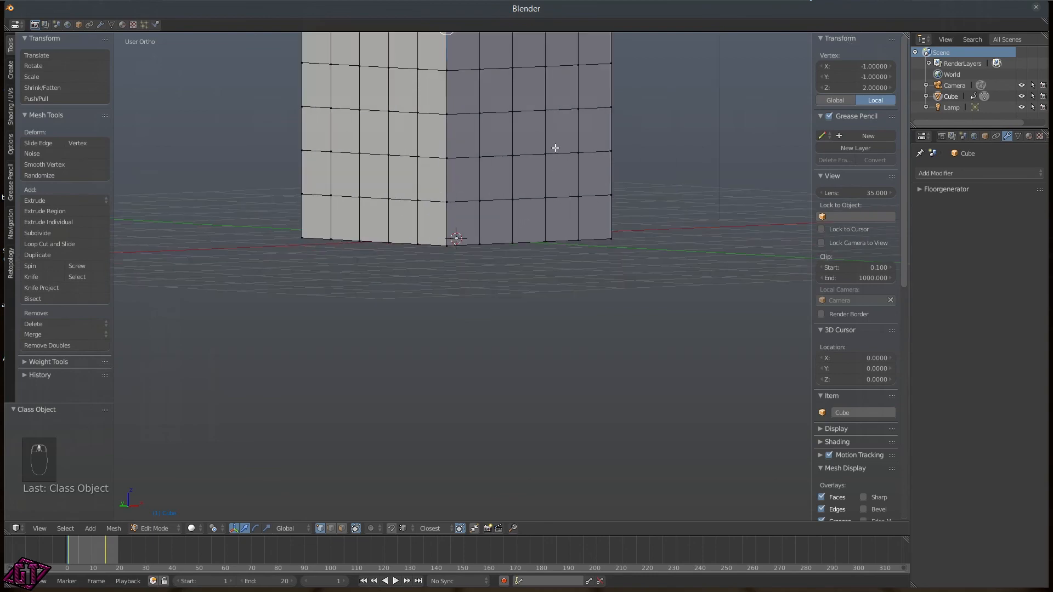
{"action": "middle_click_drag", "start_coordinate": [574, 151], "coordinate": [434, 167]}
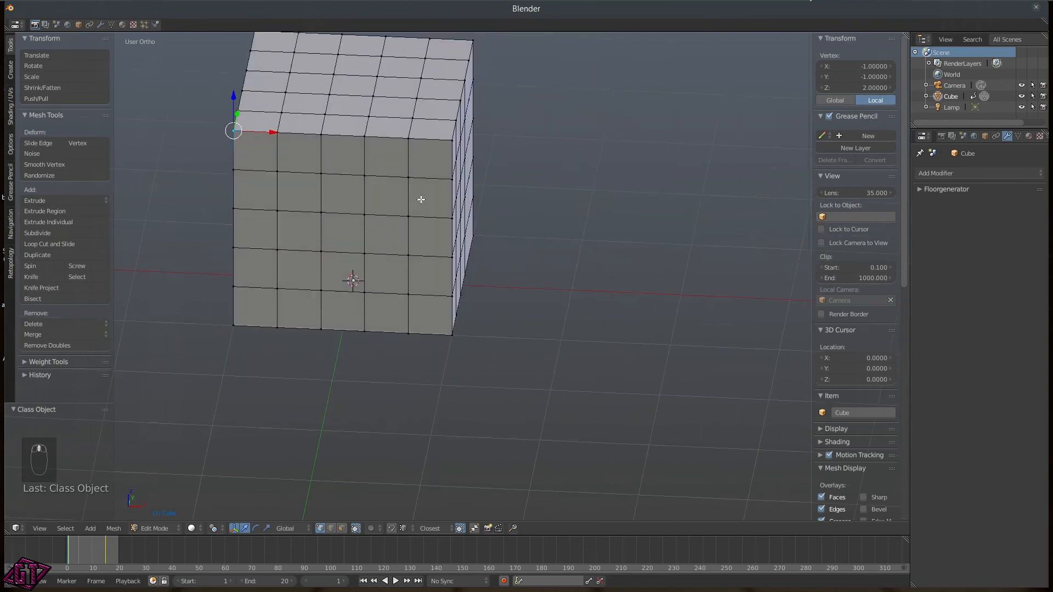